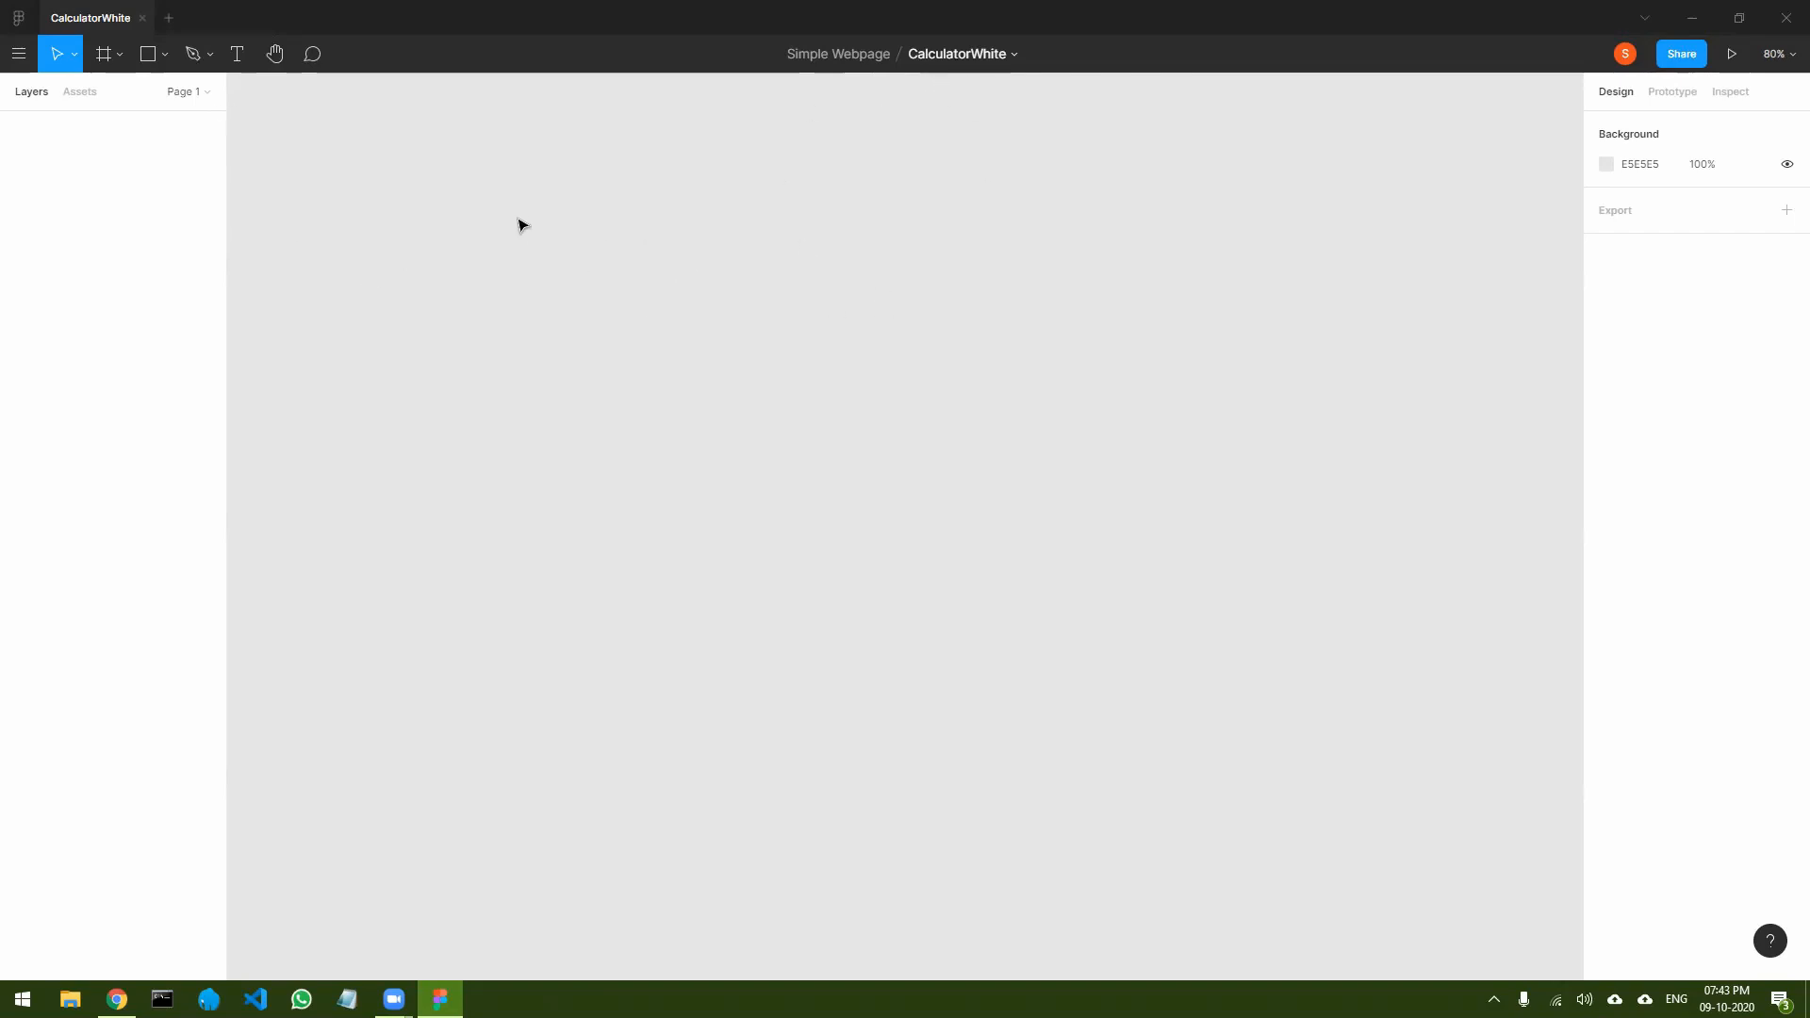
# - Add a 1440×1024 Desktop frame, Desktop - 1, from the frame presets
pyautogui.click(103, 56)
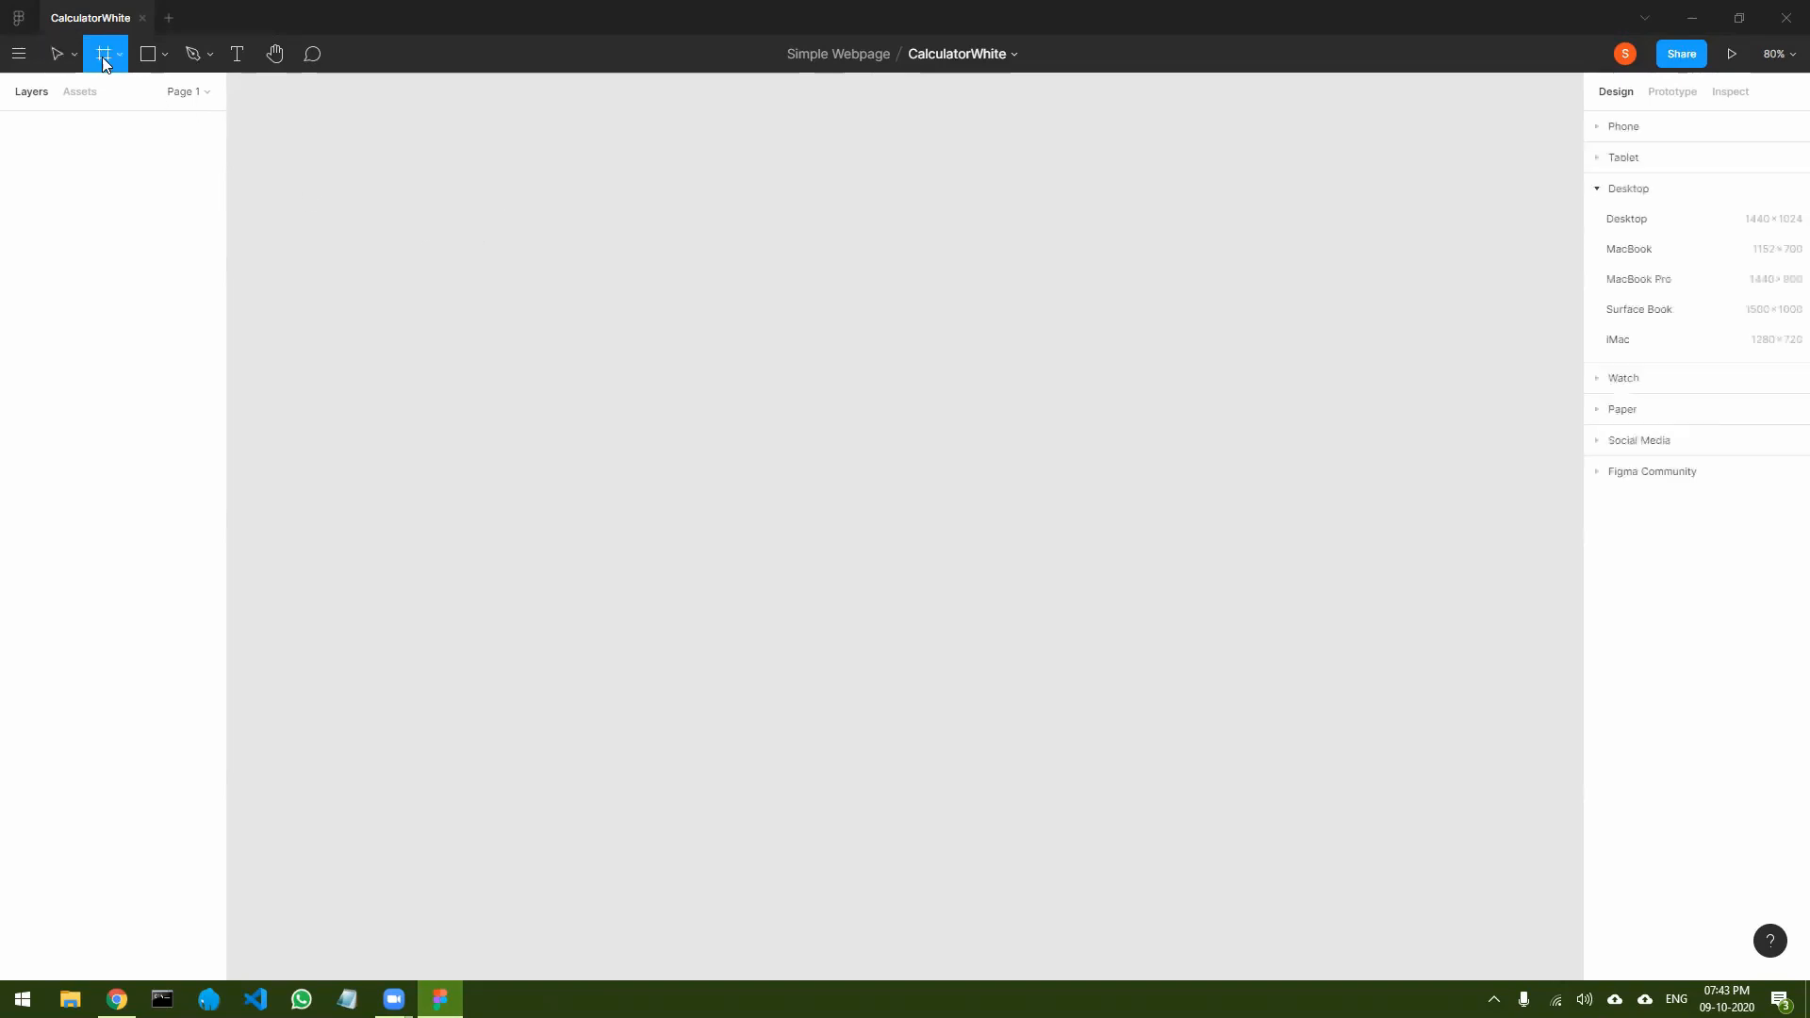
pyautogui.click(1629, 220)
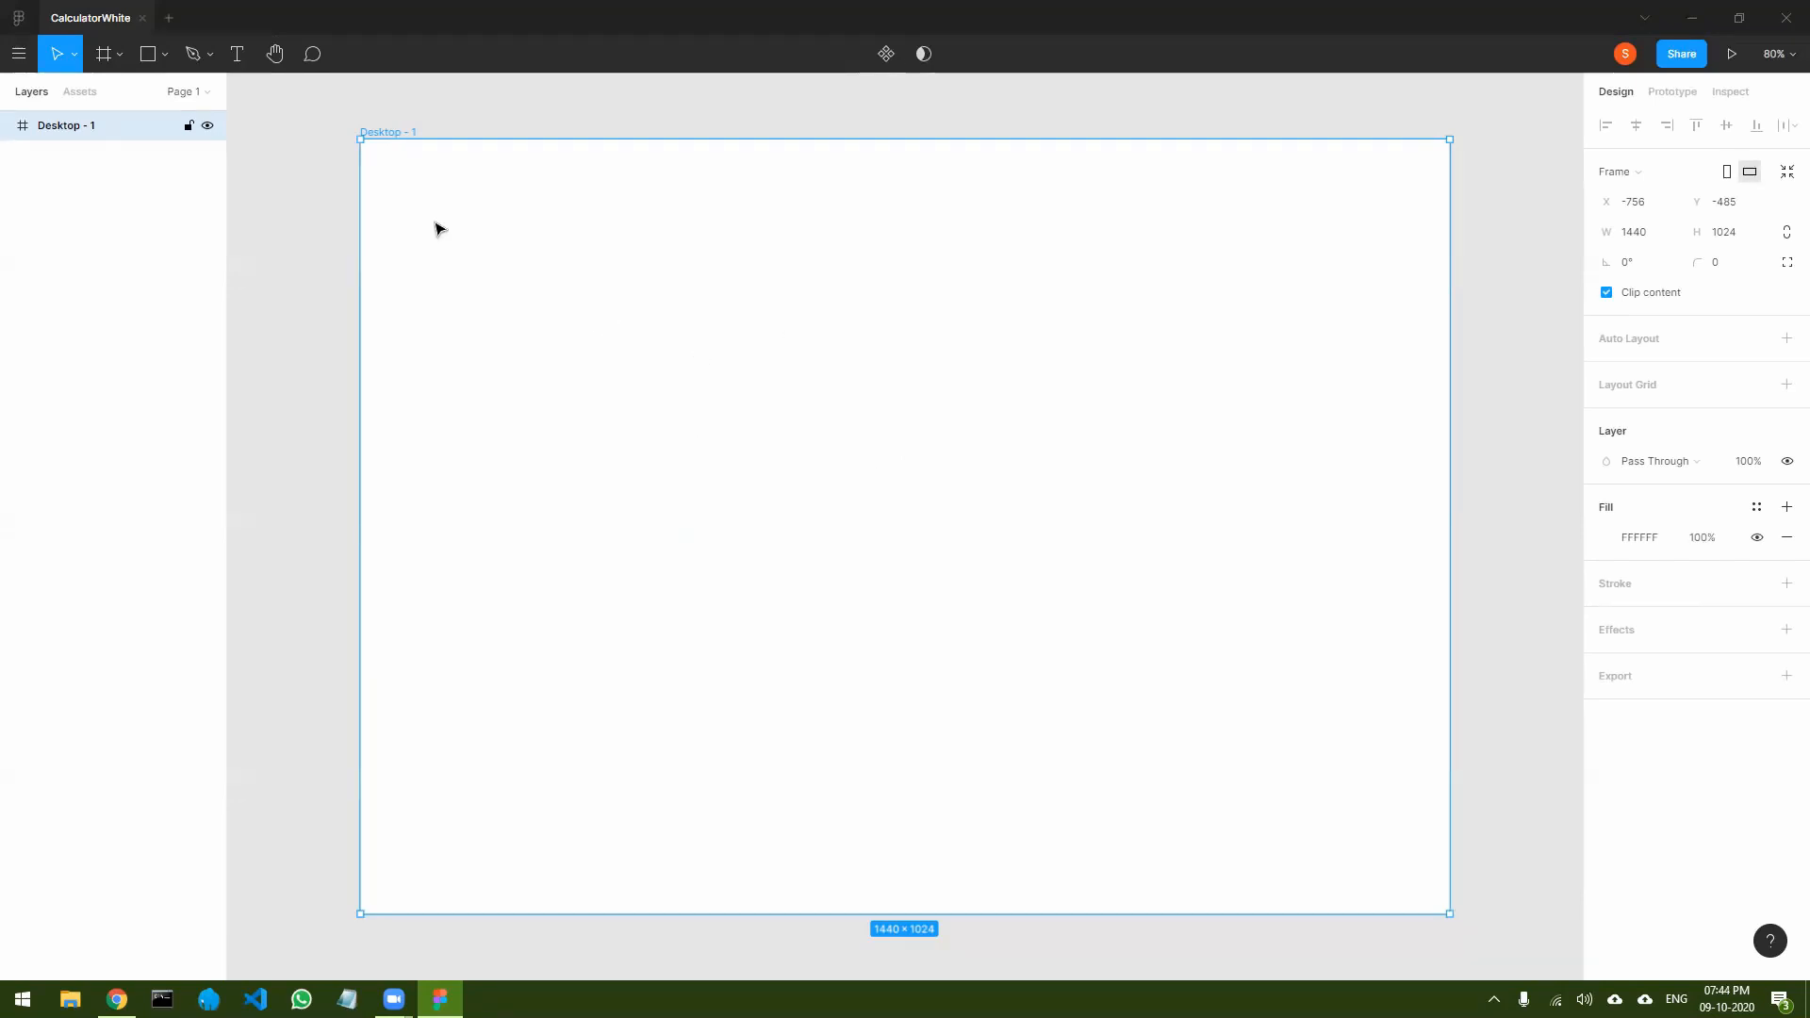
# - Draw a small rectangle inside the Desktop frame and move it toward the middle
pyautogui.click(148, 56)
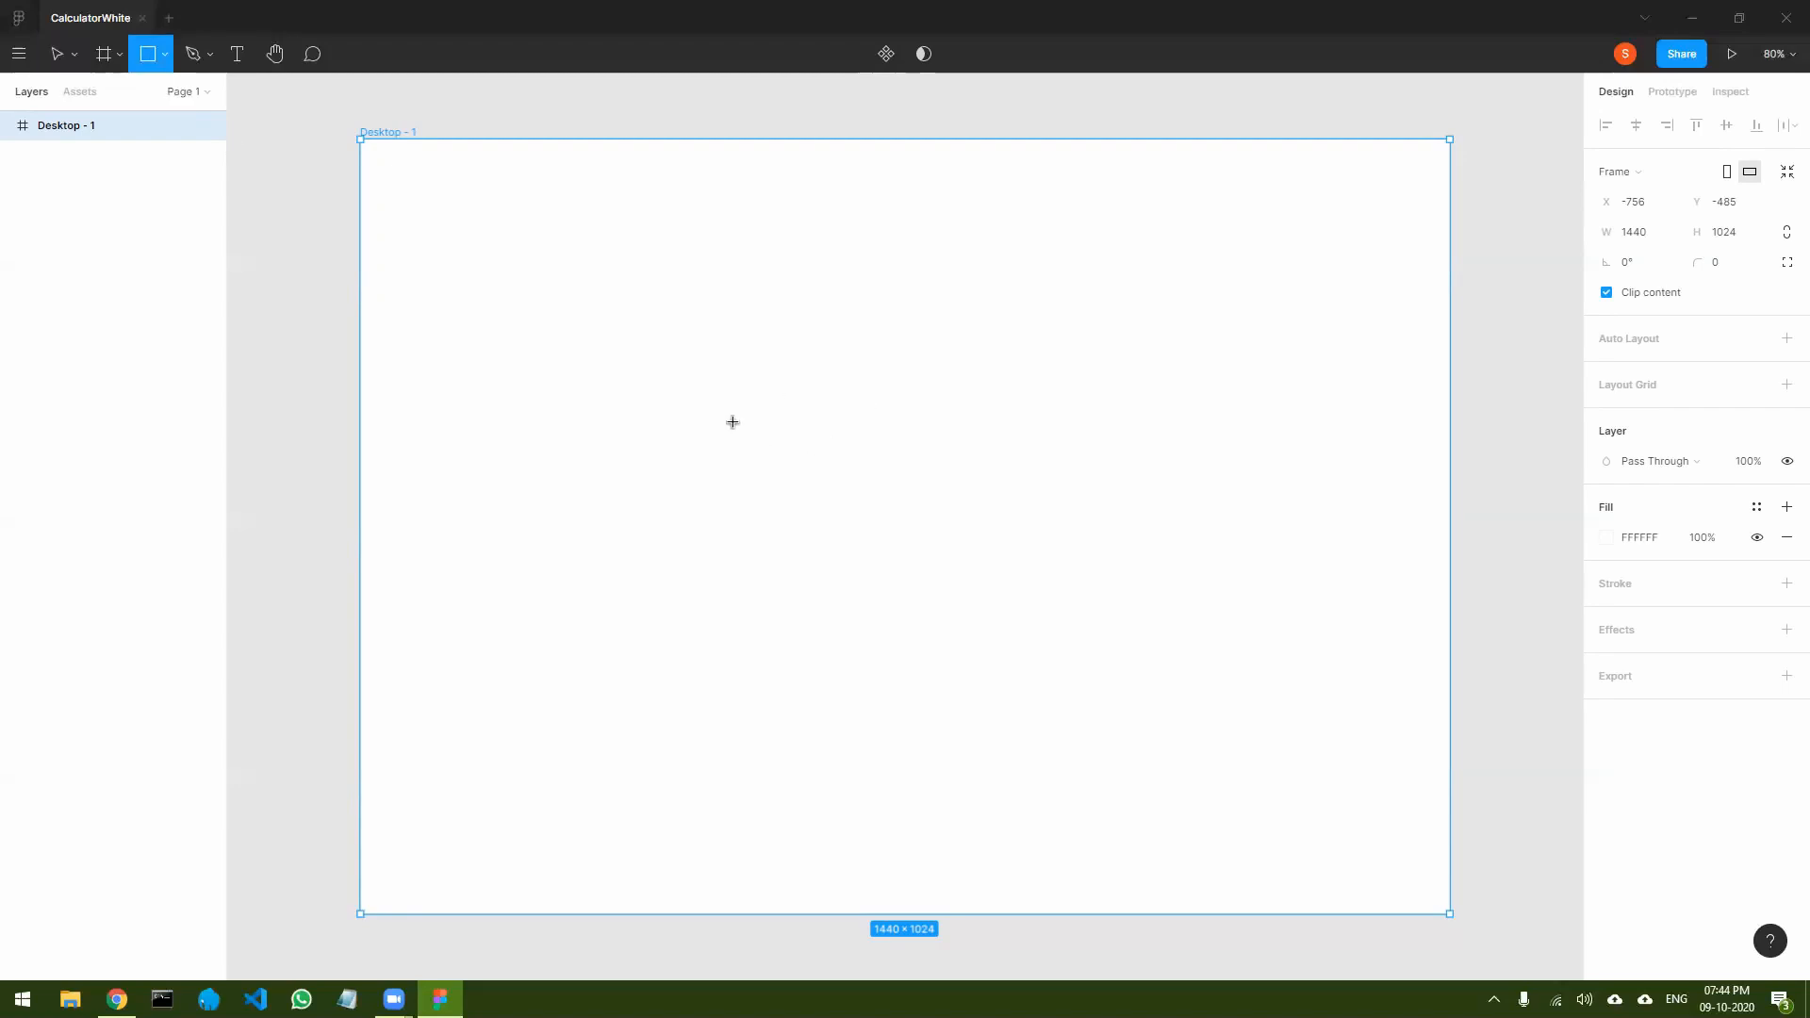
pyautogui.moveTo(744, 382); pyautogui.dragTo(800, 435)
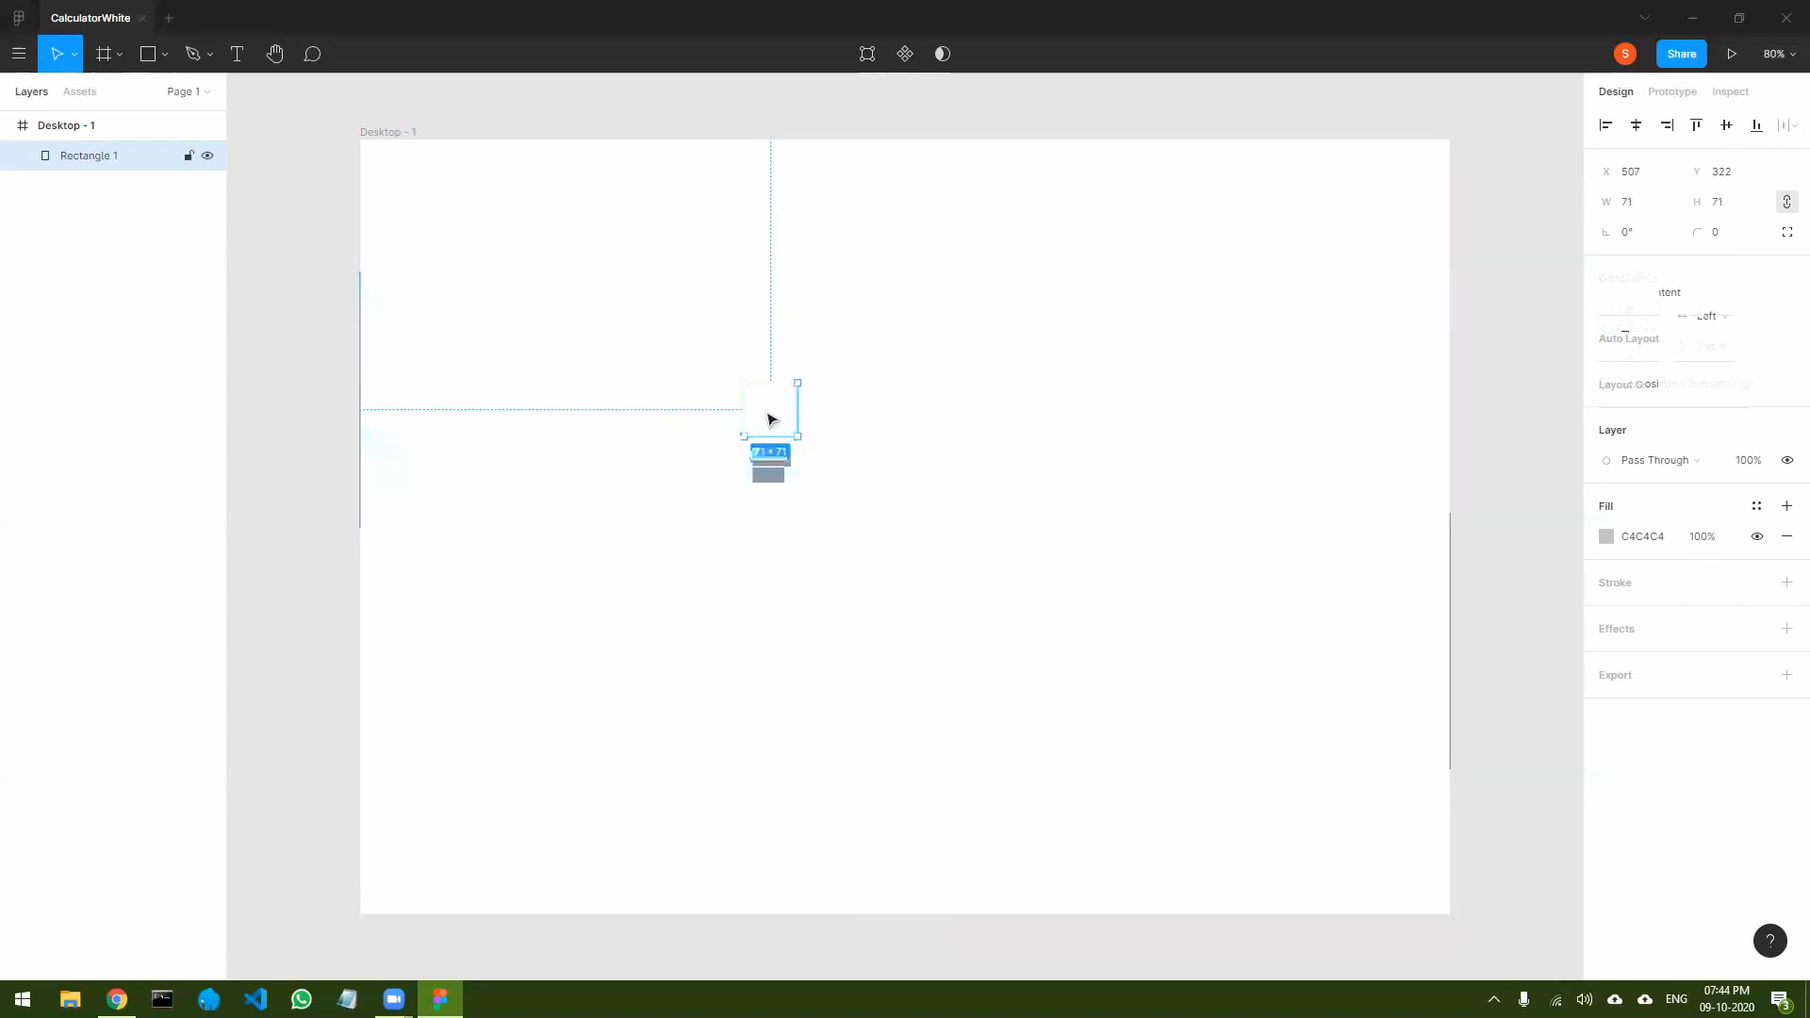
pyautogui.moveTo(771, 416); pyautogui.dragTo(819, 478)
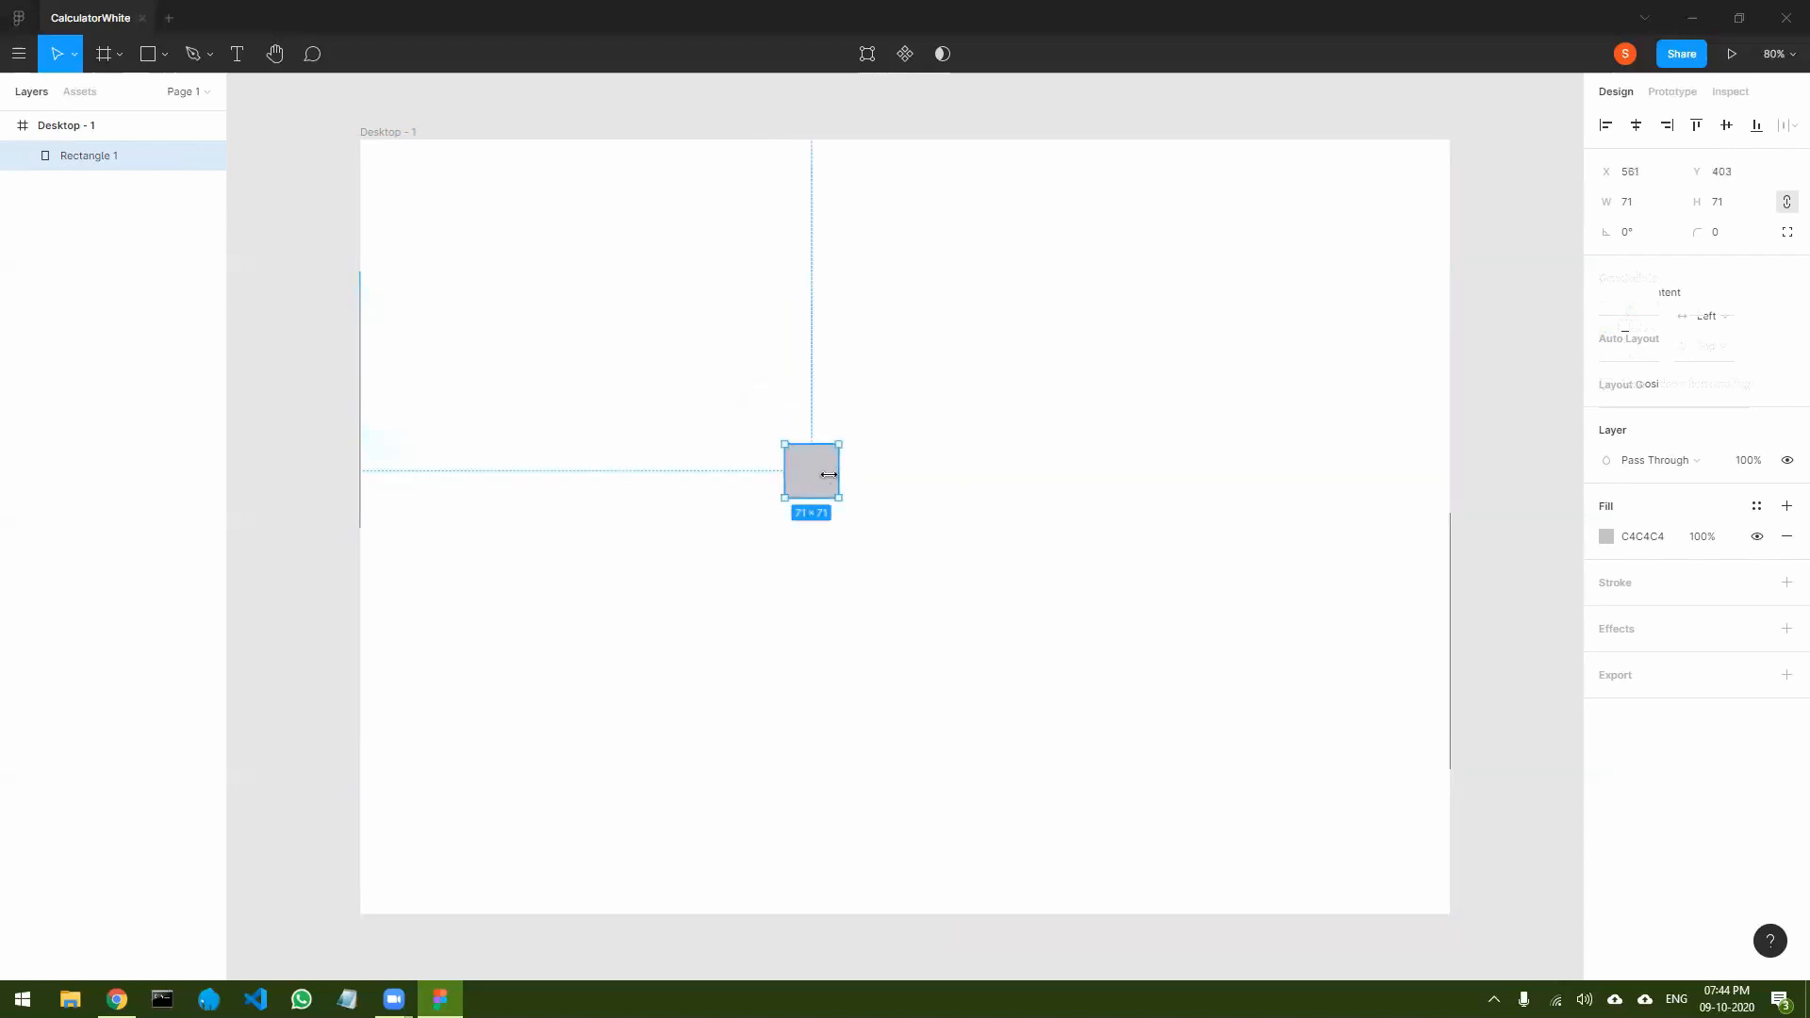
# - Set the rectangle's width and height to 50, making a 50×50 square
pyautogui.click(1626, 206)
pyautogui.write('50')
pyautogui.click(1717, 203)
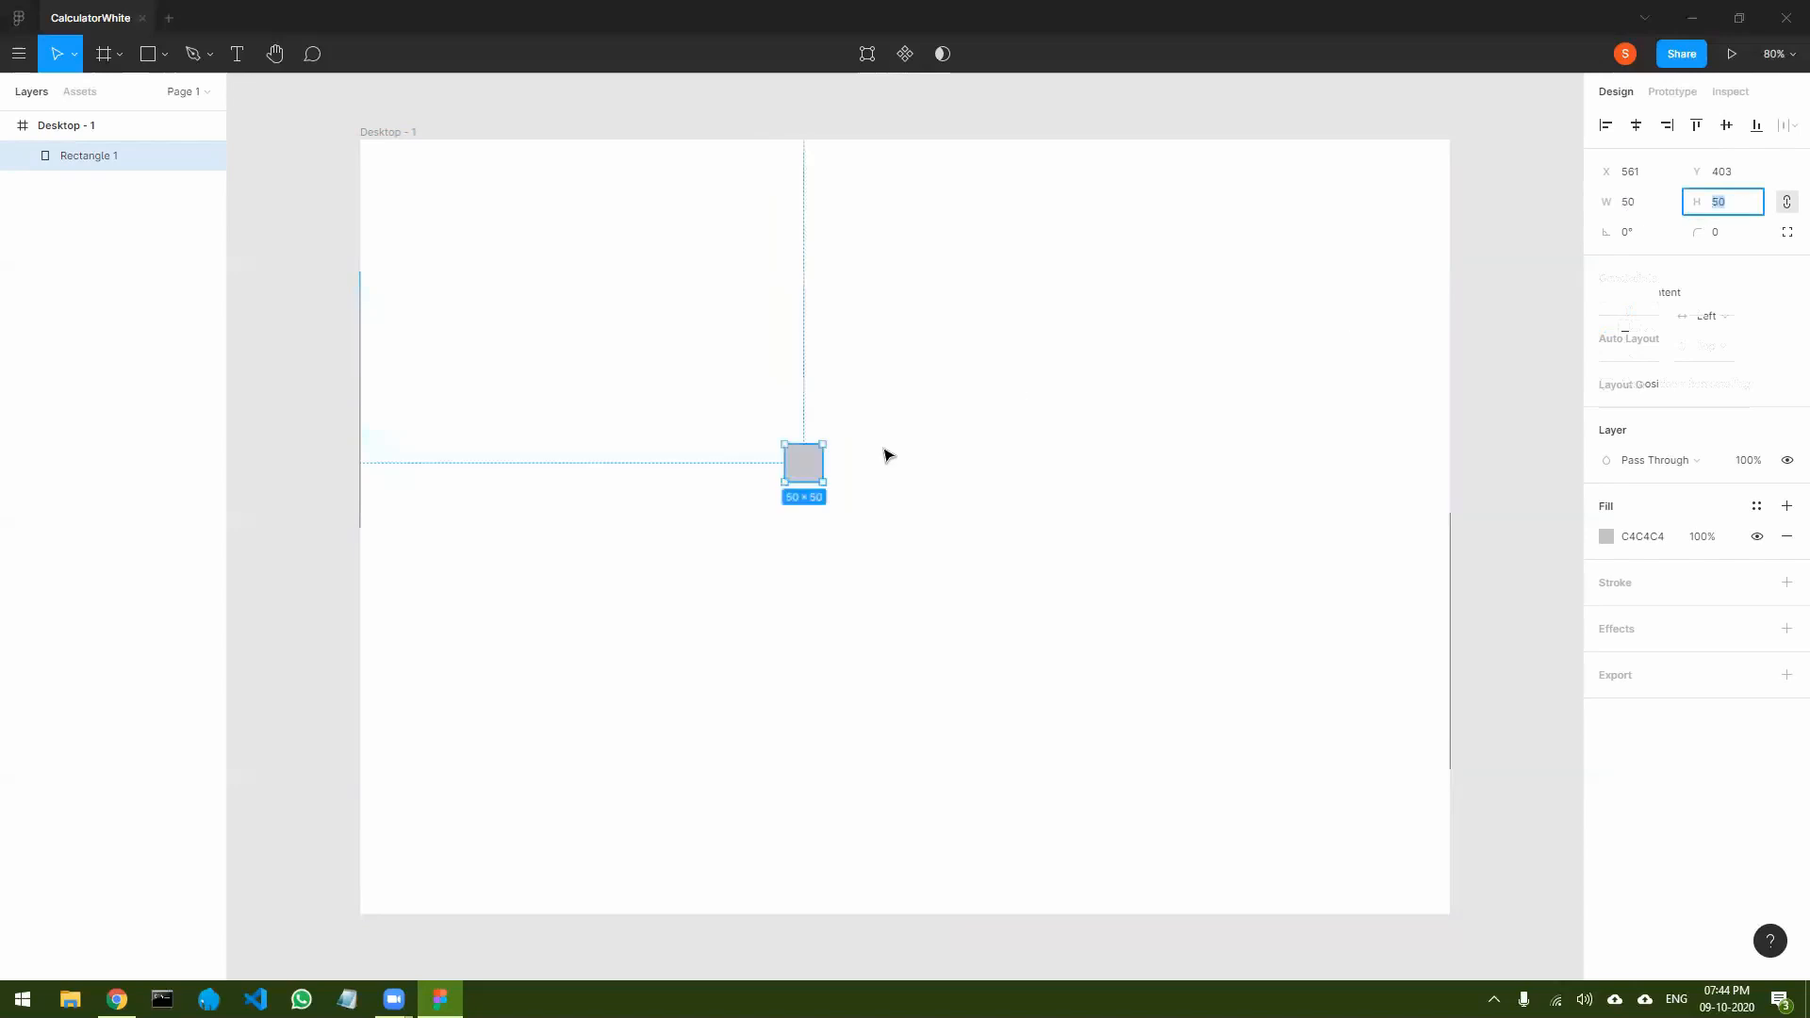
pyautogui.click(804, 558)
pyautogui.click(806, 477)
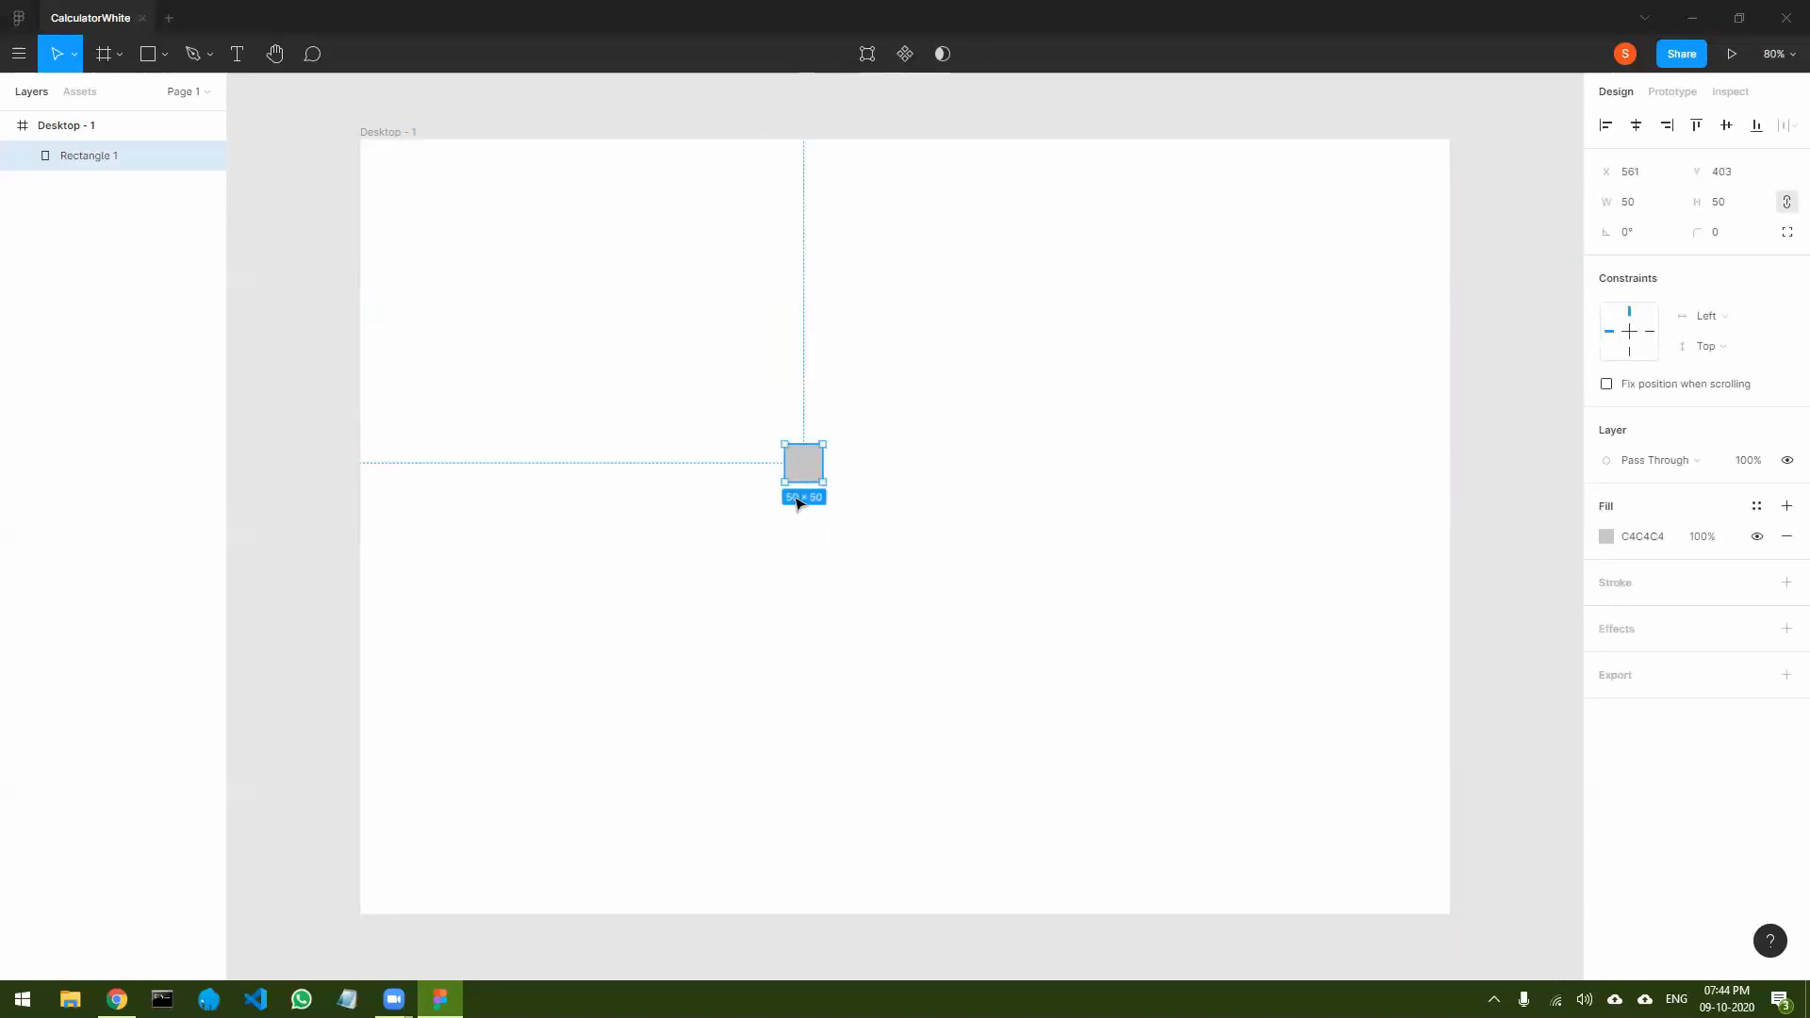
pyautogui.click(822, 540)
pyautogui.click(804, 462)
# - Fill the square with white, FFFFFF
pyautogui.click(1609, 539)
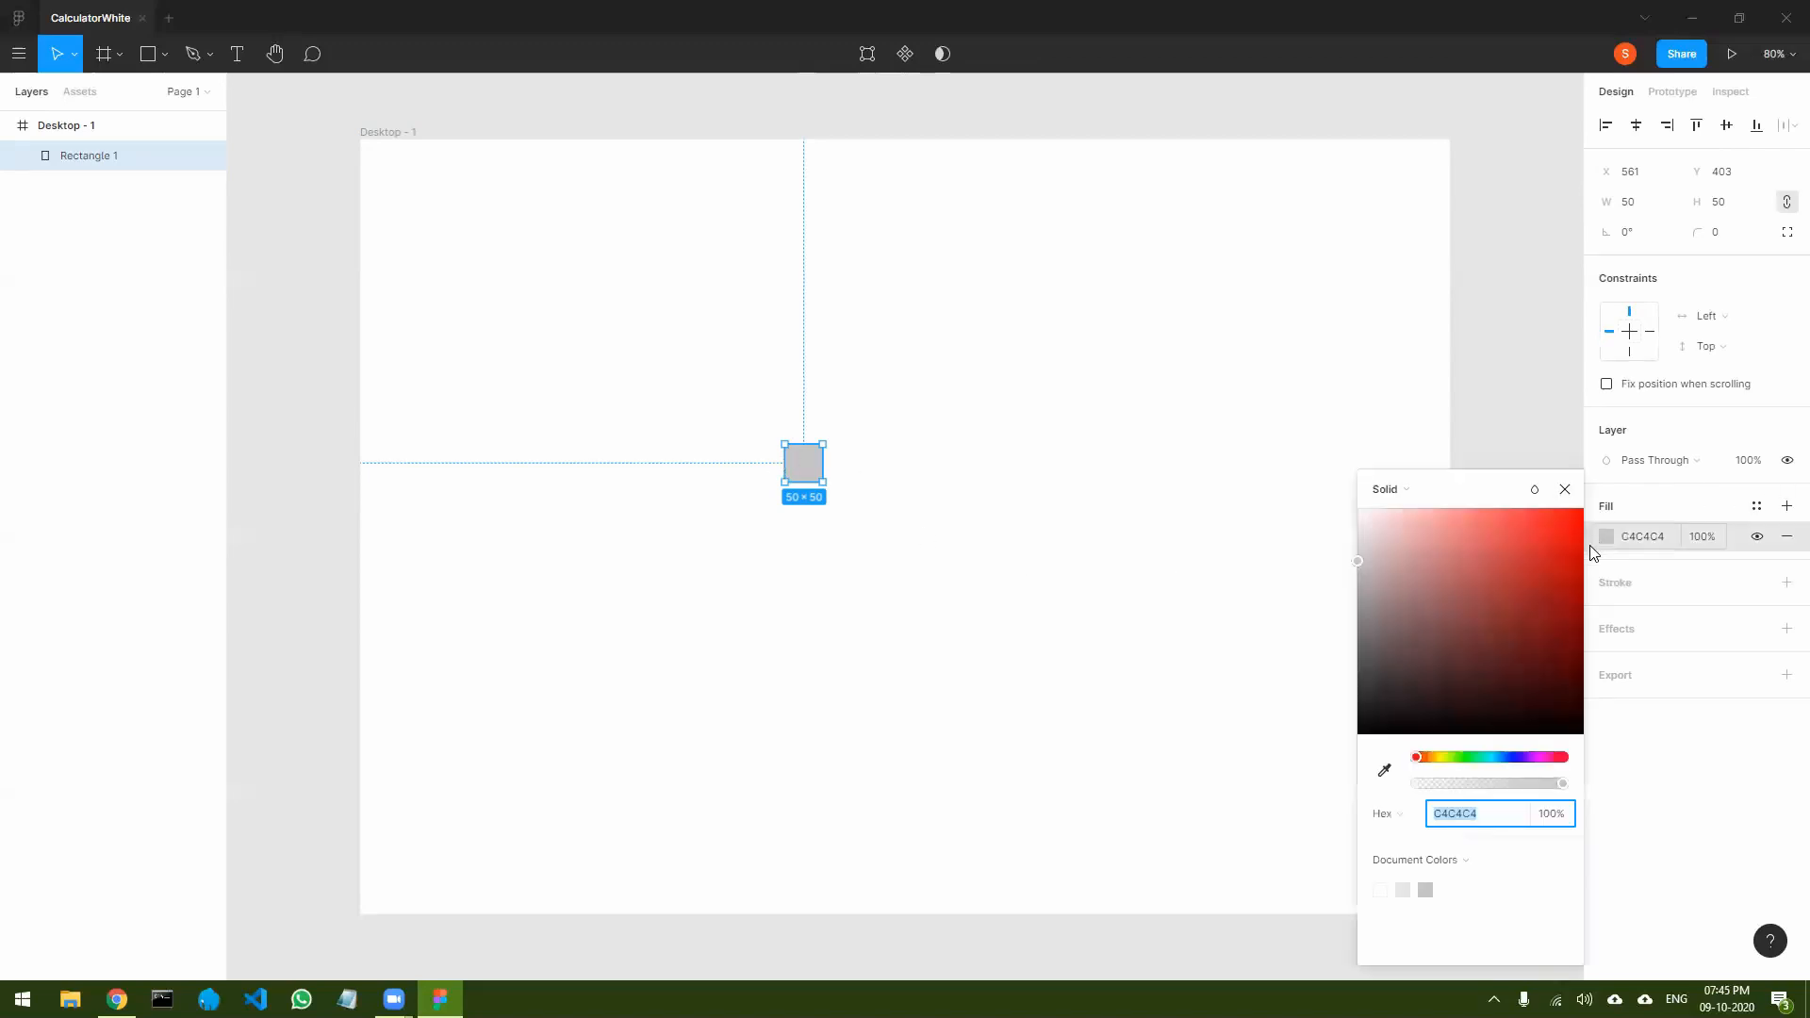
pyautogui.write('ffffff')
pyautogui.press('Return')
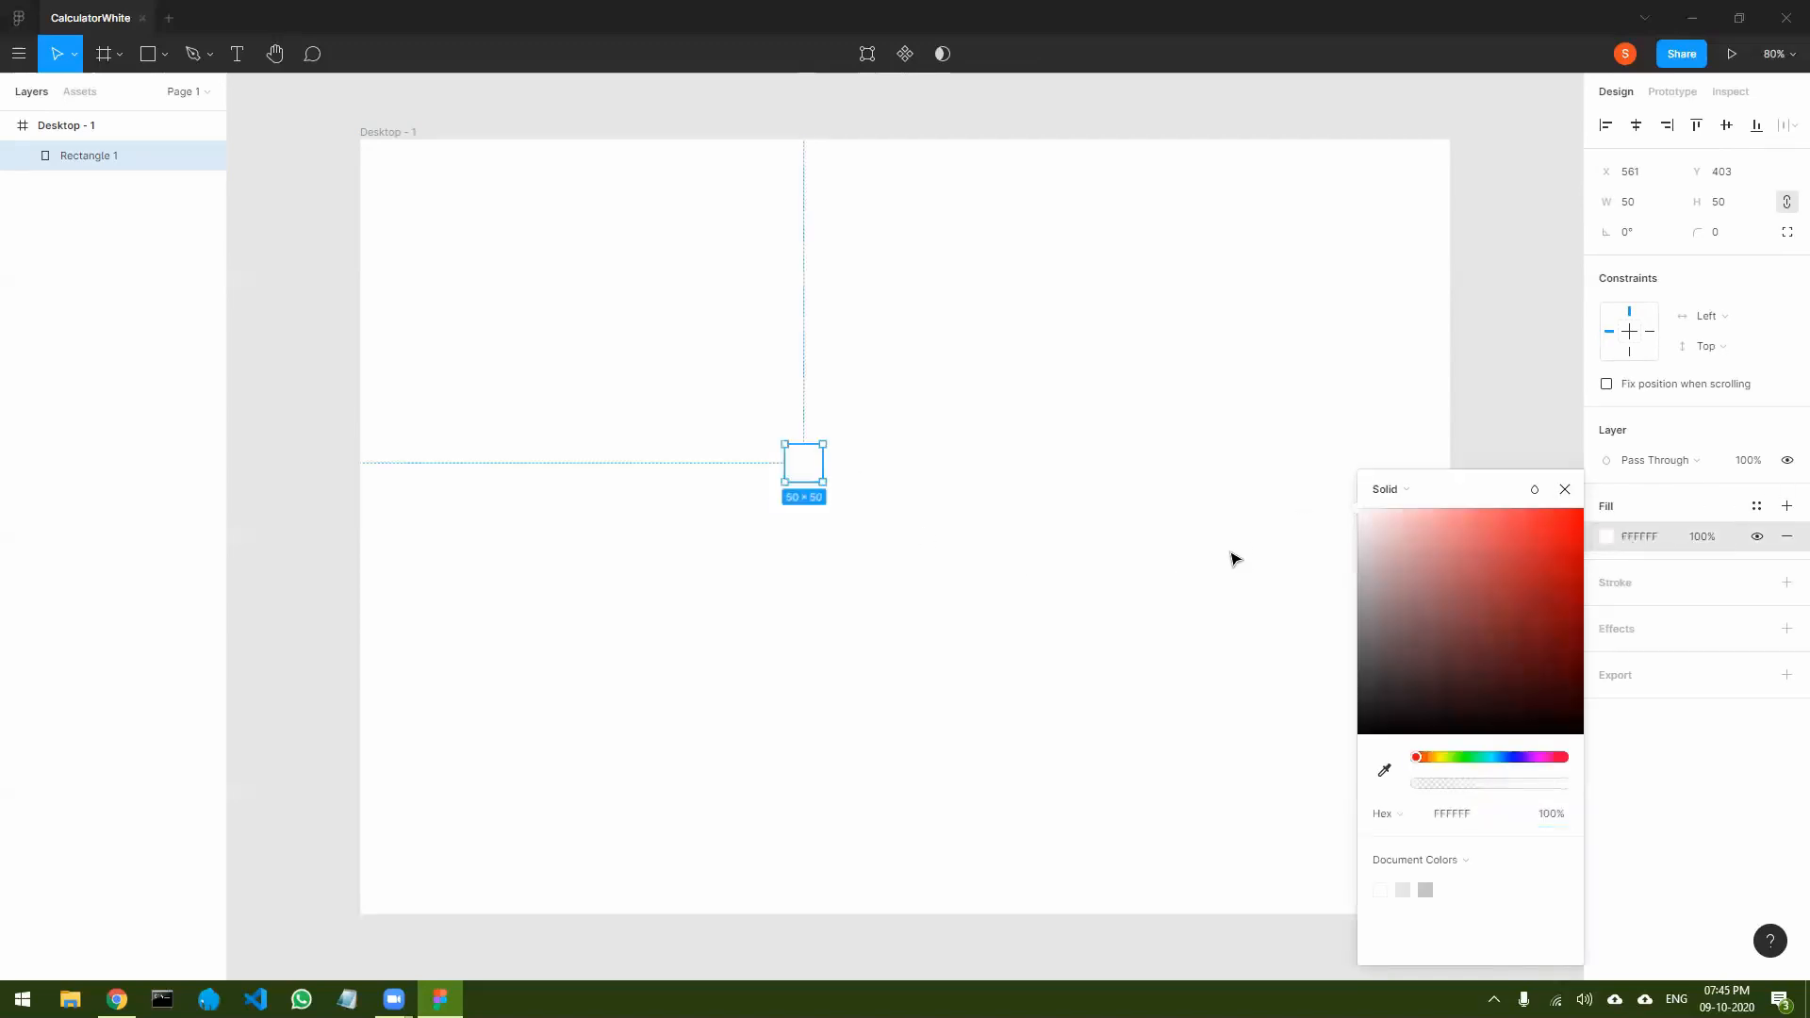
pyautogui.click(1565, 489)
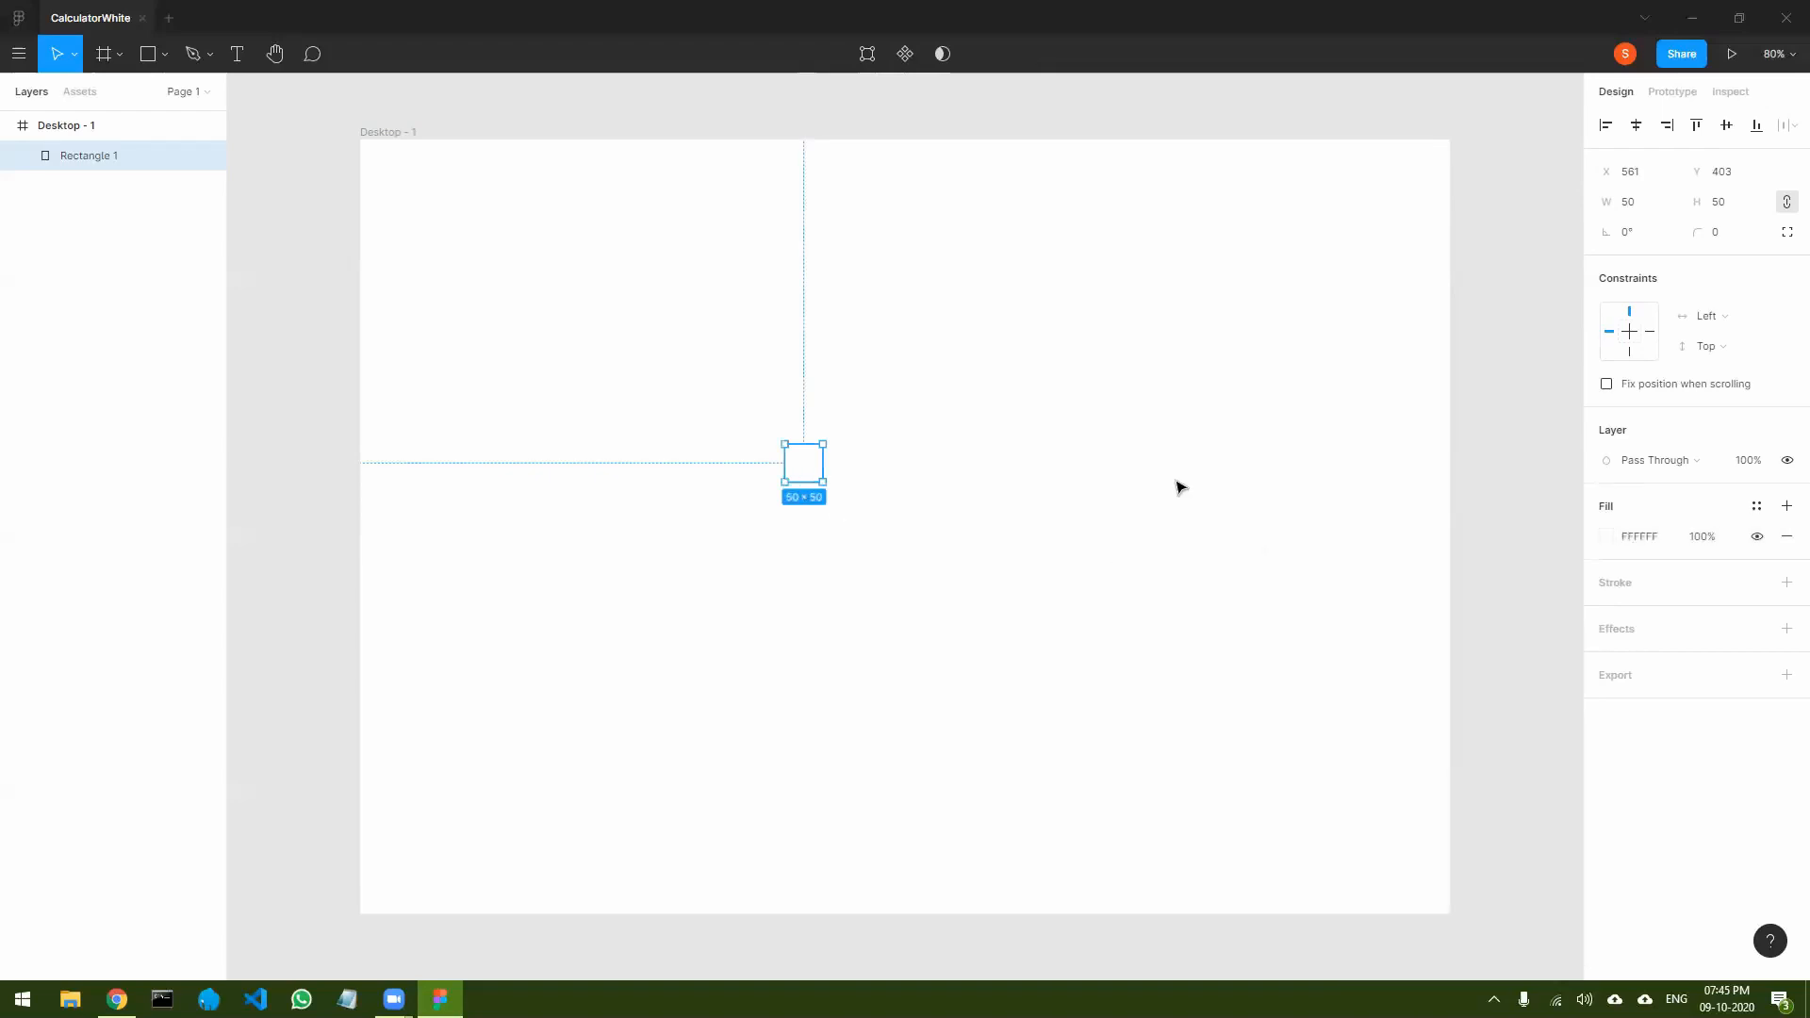
# - Add a drop shadow to the square offset 4 right and 4 down
pyautogui.click(1785, 630)
pyautogui.click(953, 565)
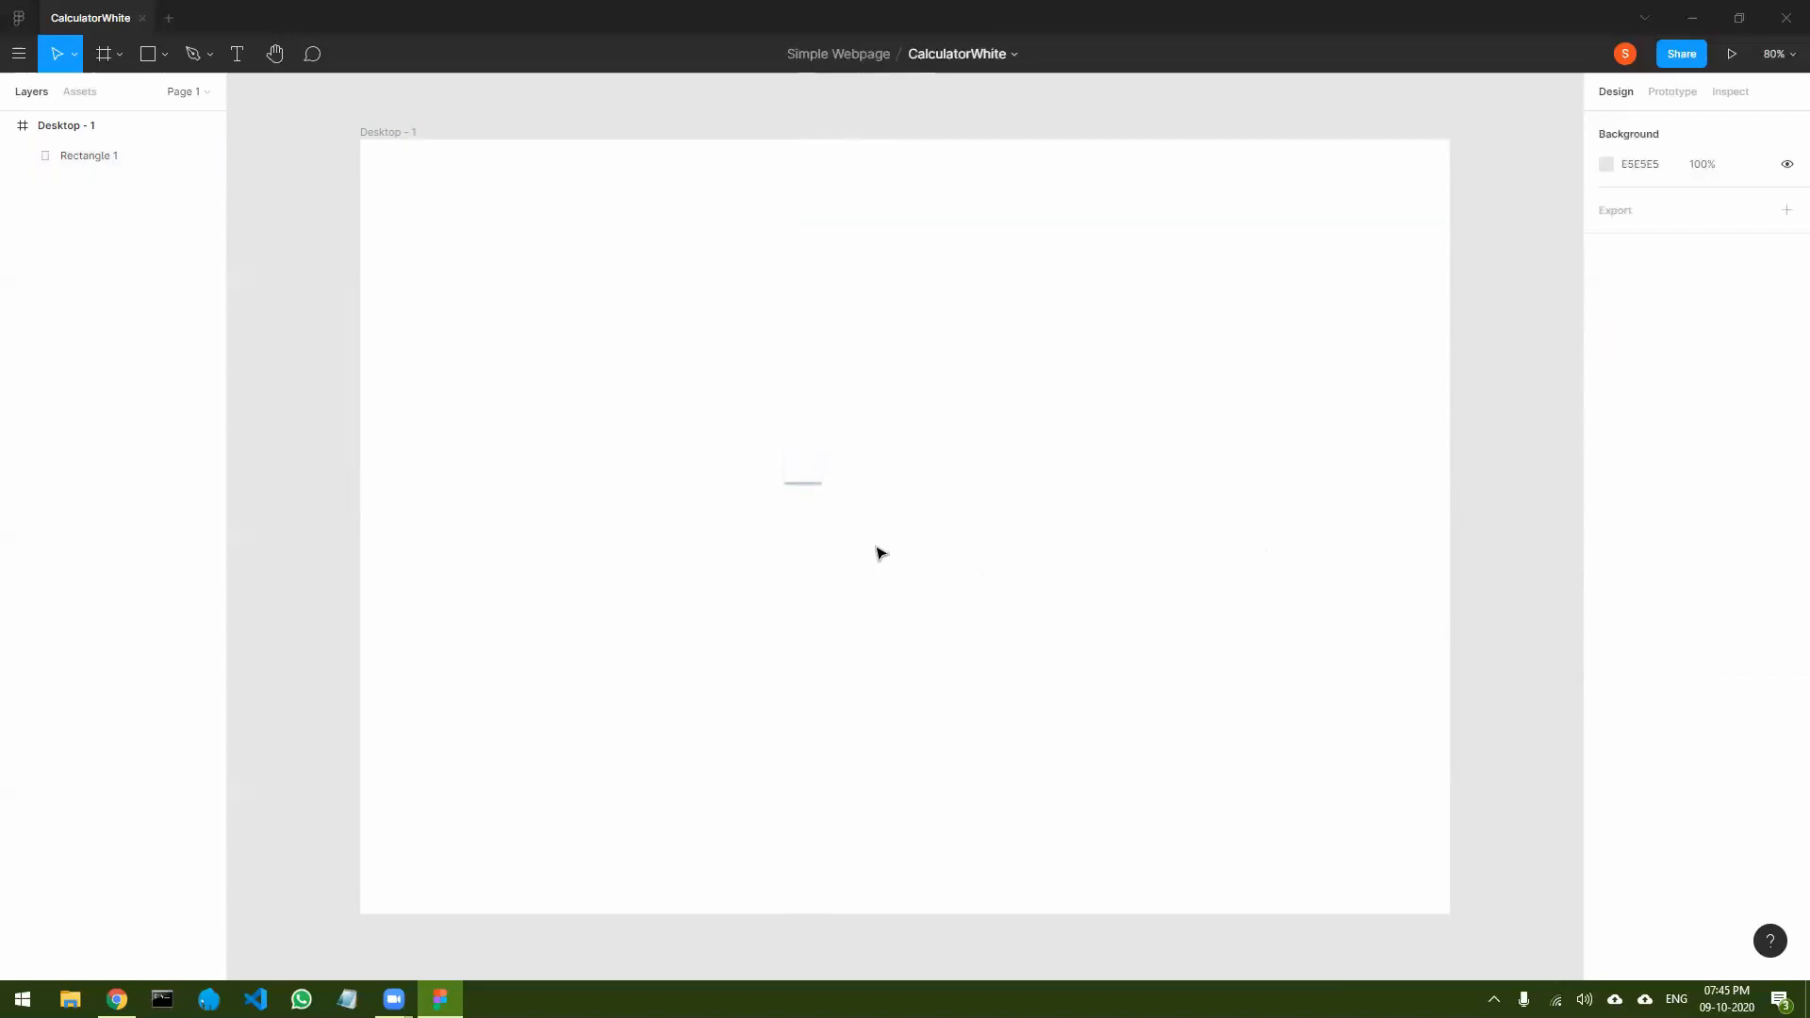
pyautogui.click(816, 476)
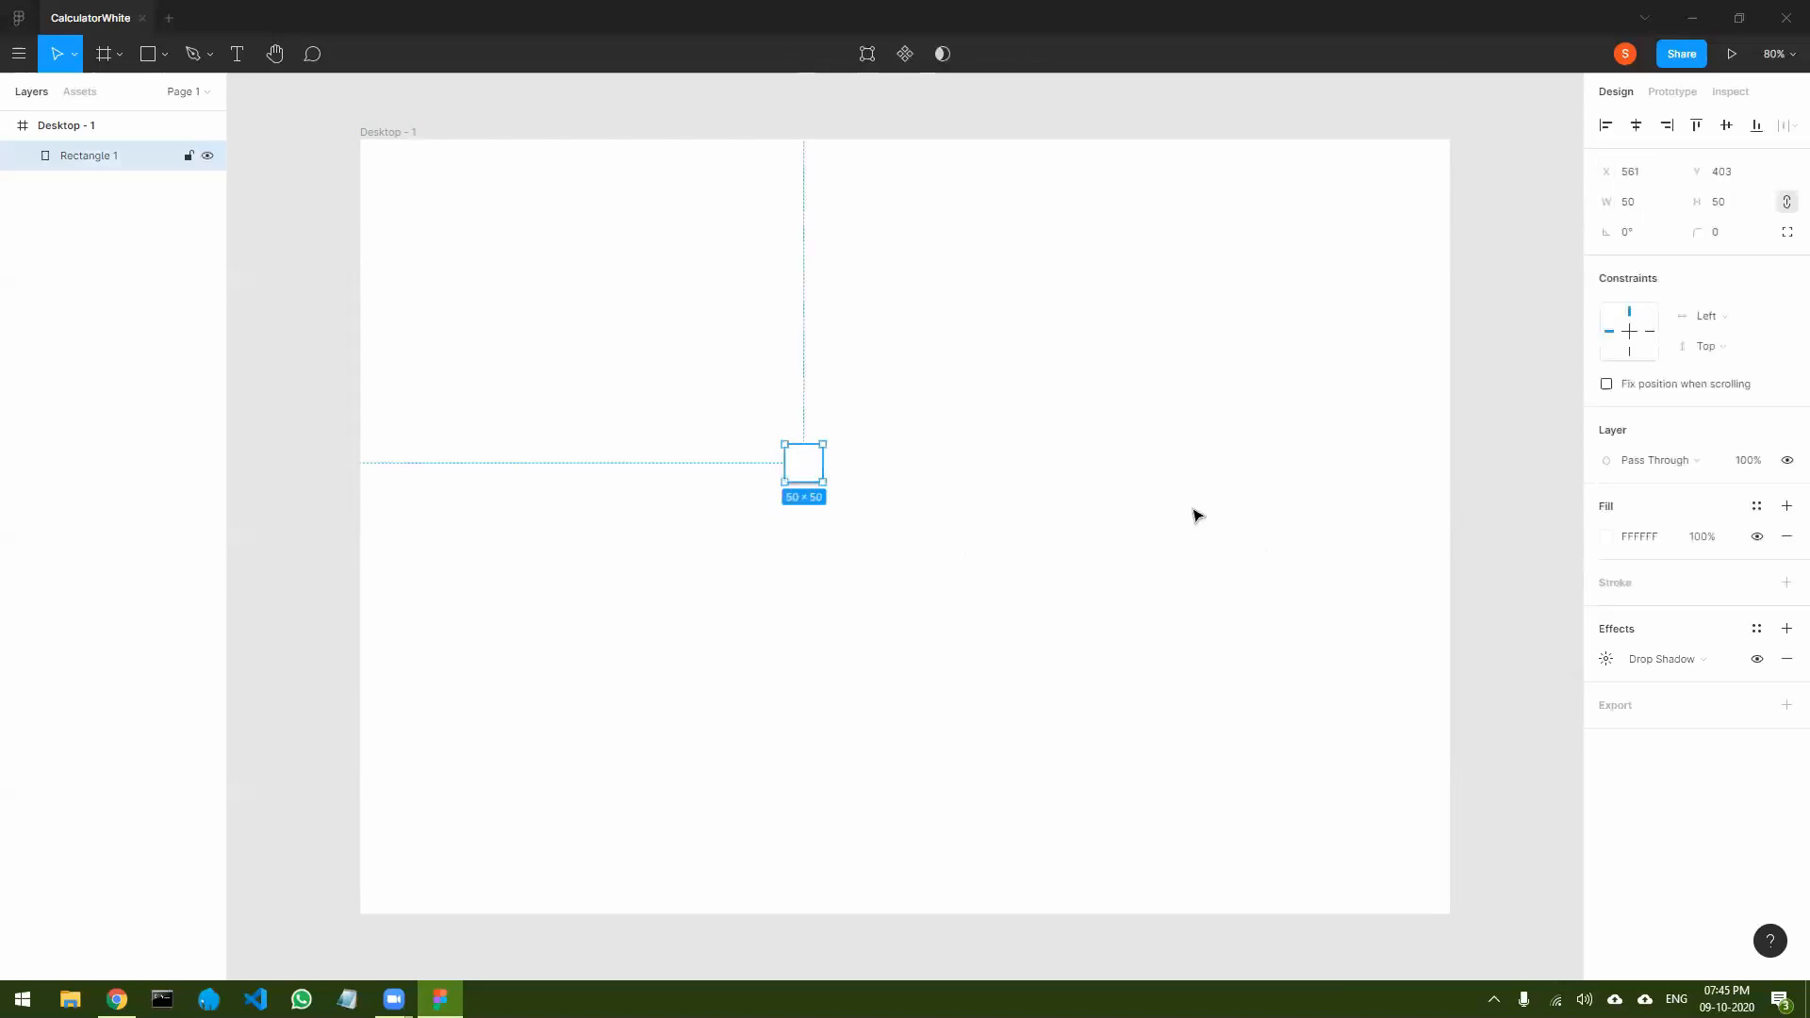
pyautogui.click(1607, 659)
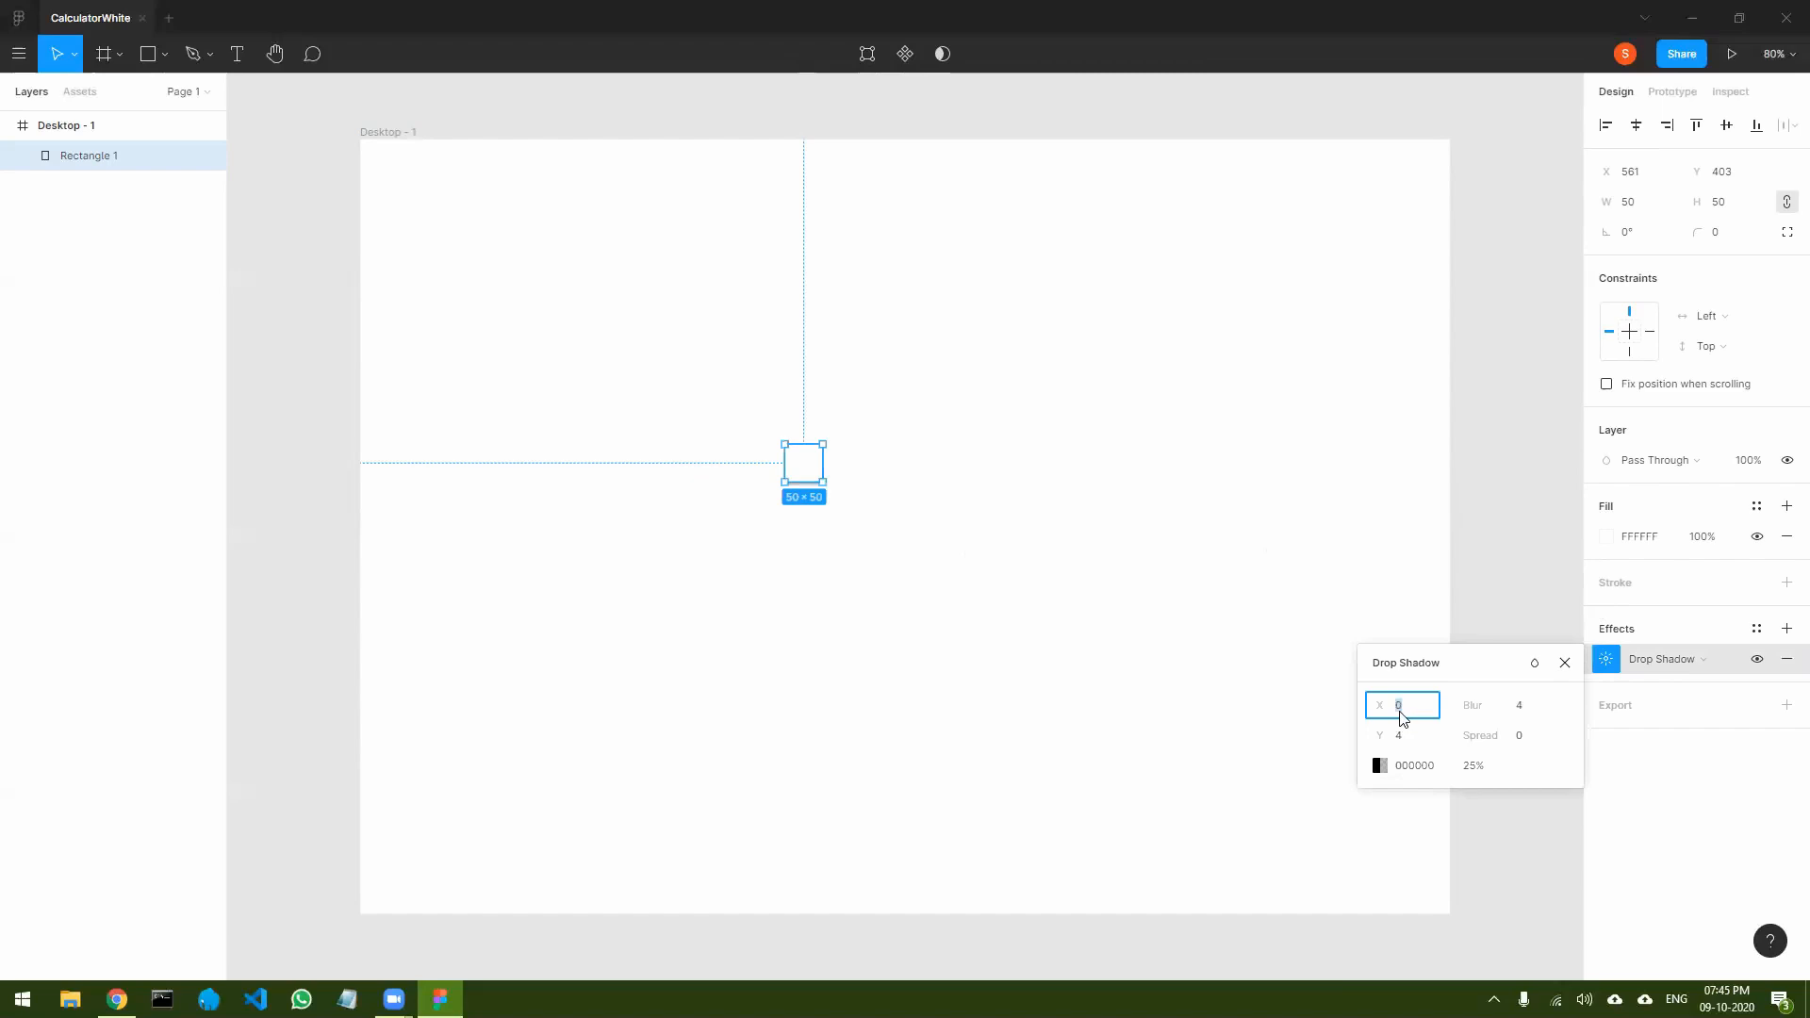
pyautogui.write('4')
pyautogui.click(1527, 714)
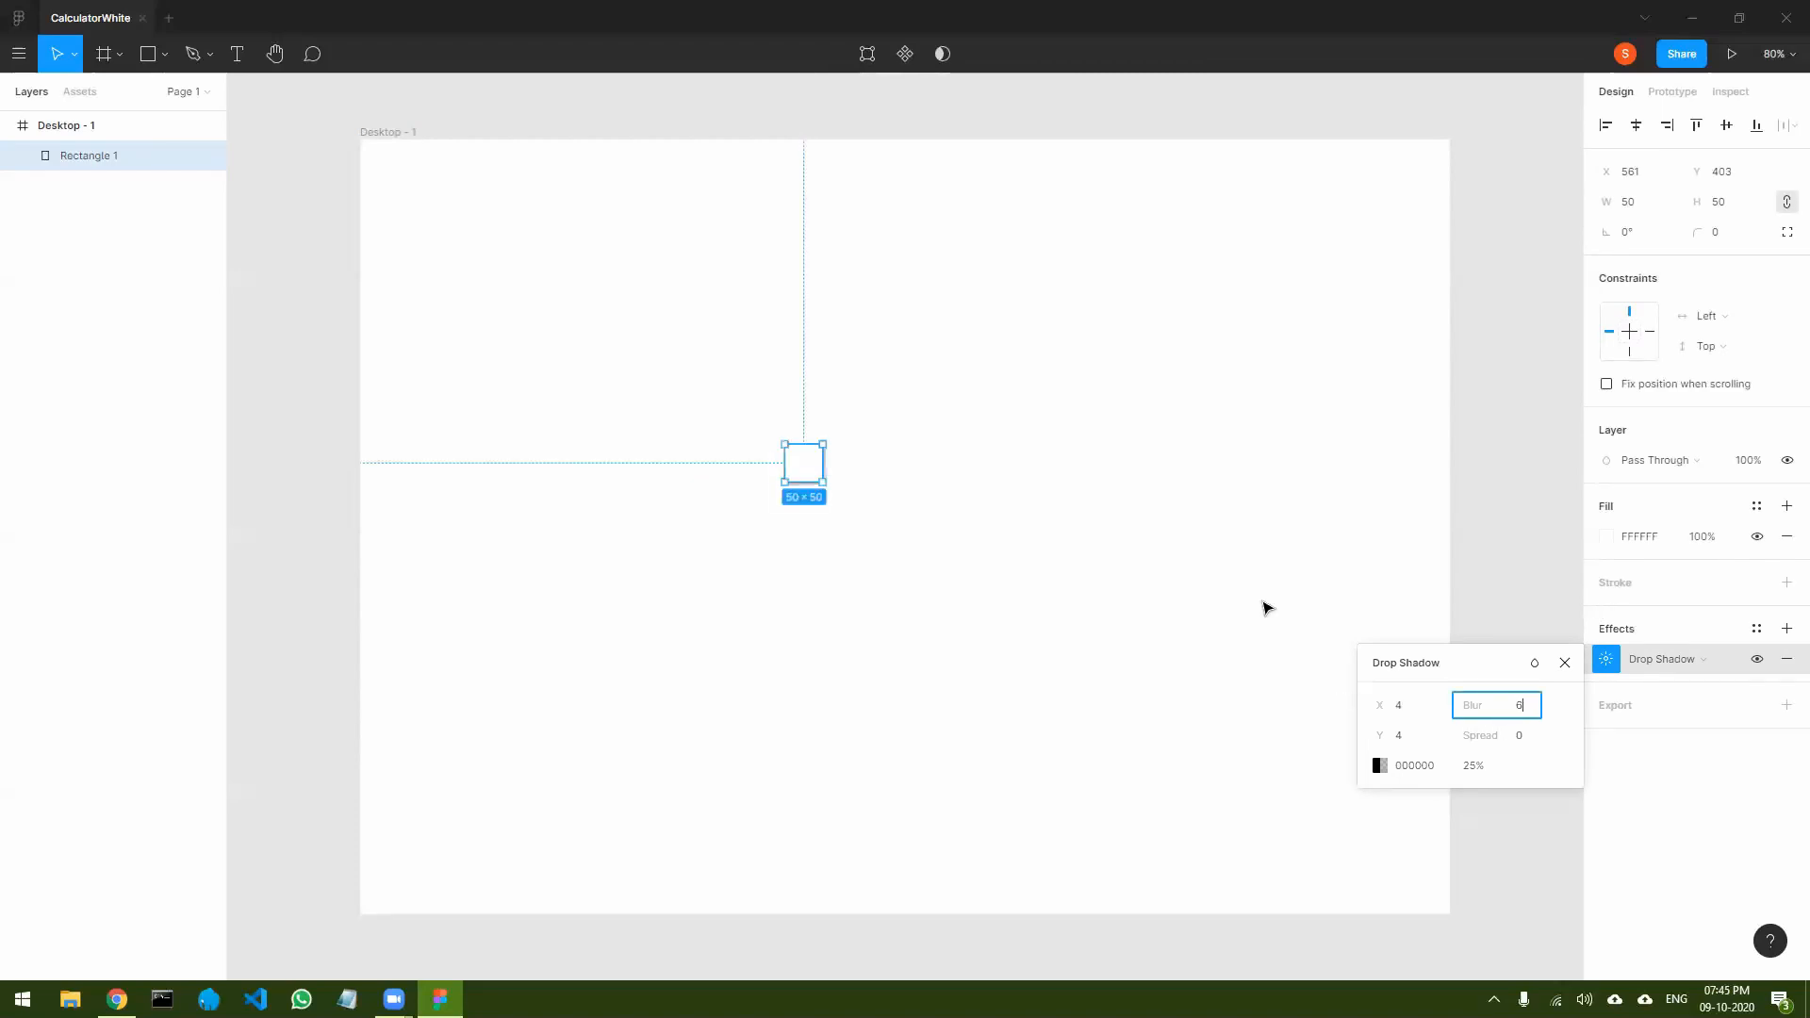
pyautogui.click(1281, 629)
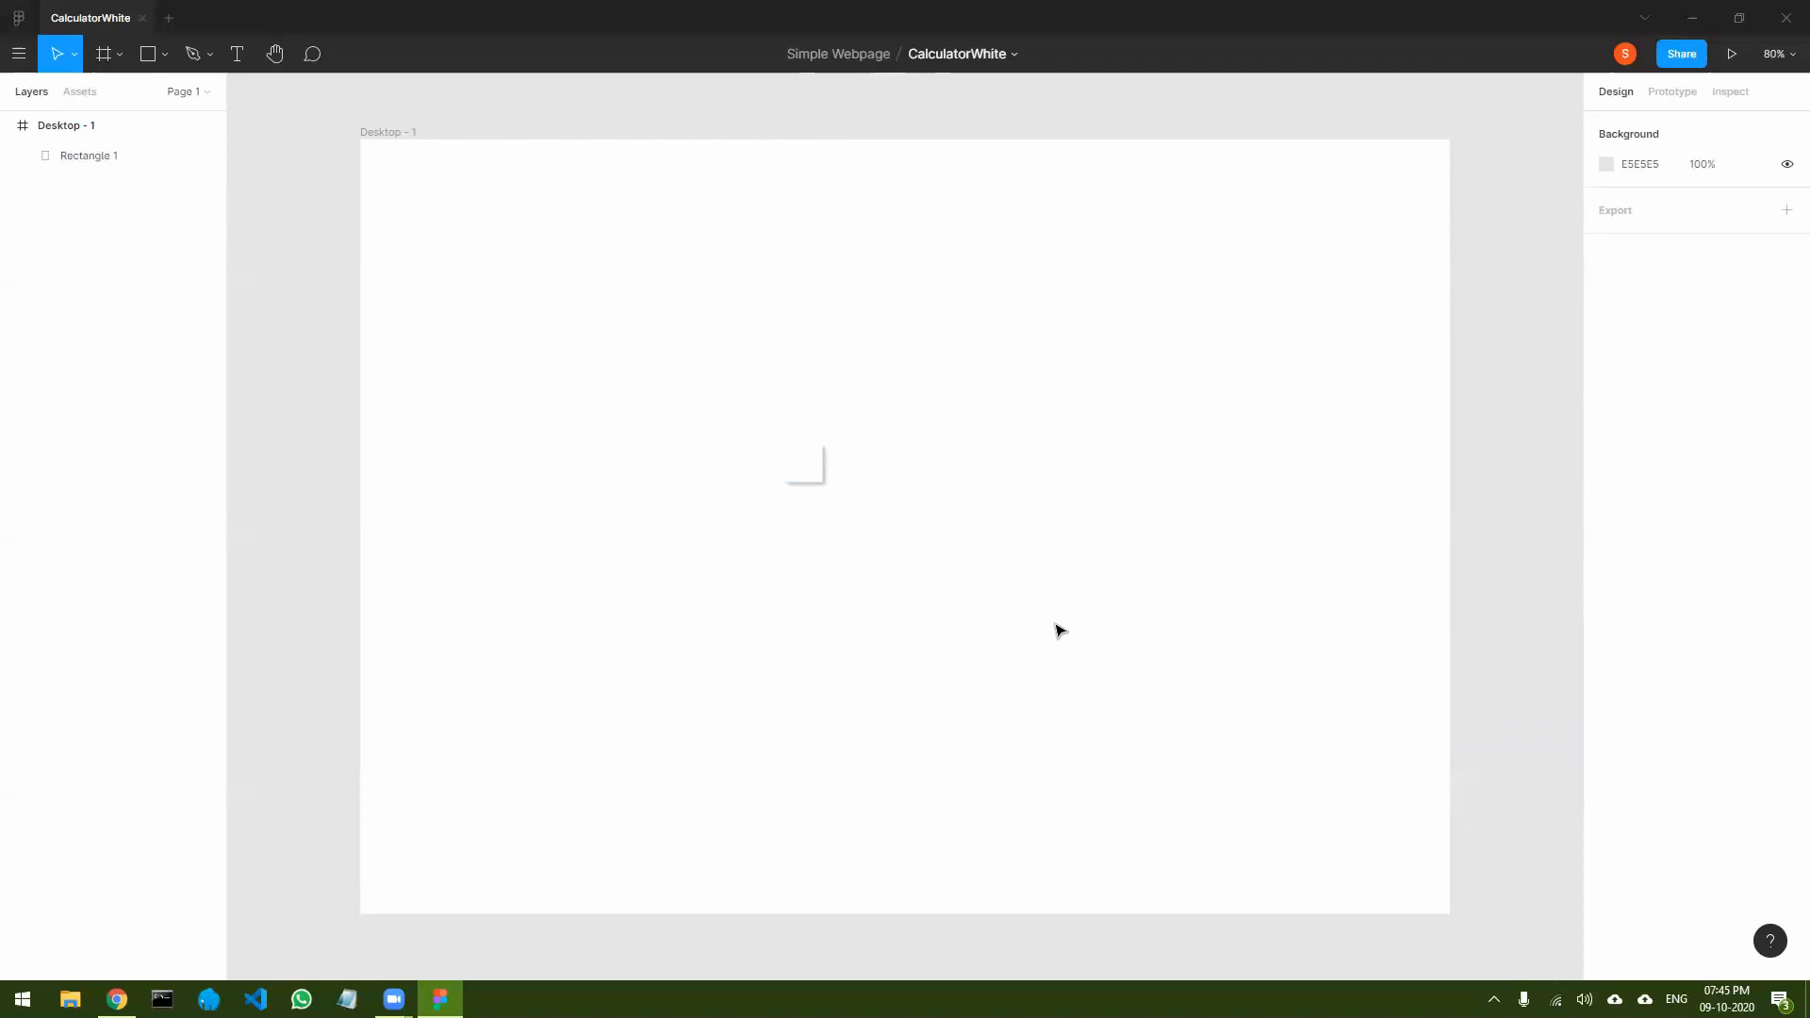
pyautogui.click(815, 474)
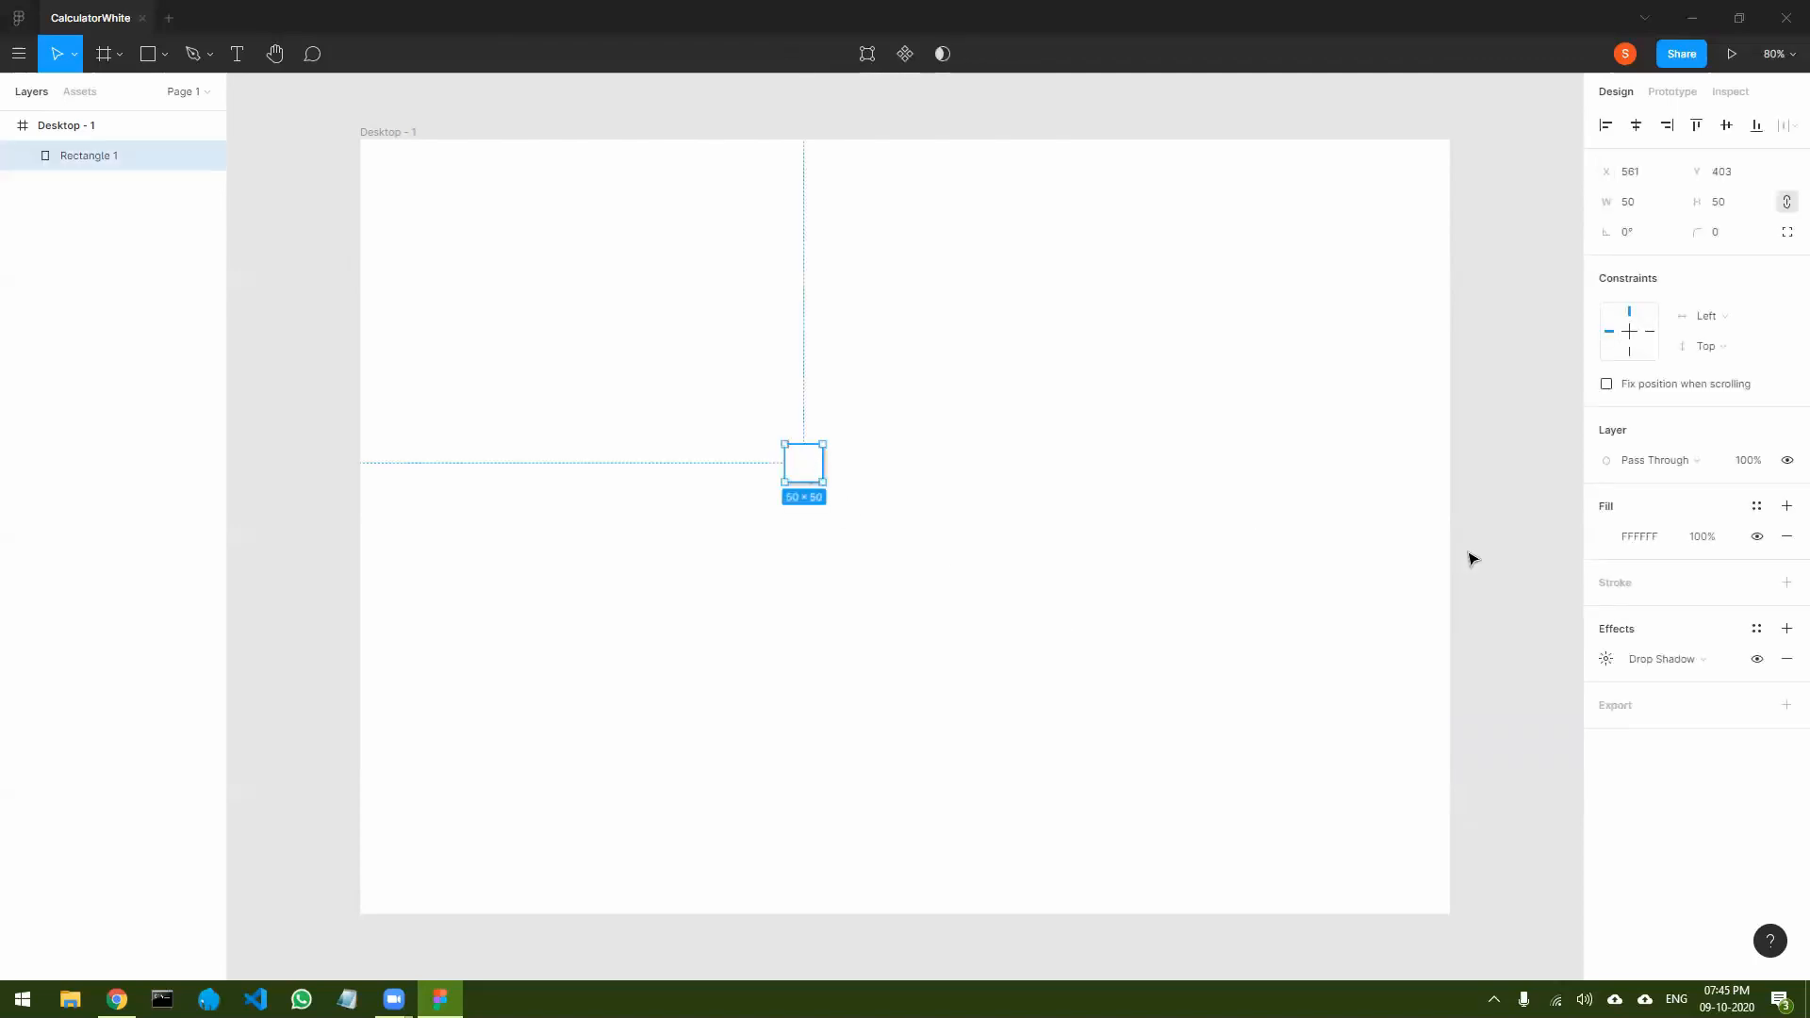
# - Add a second drop shadow with offset −4, −4 and blur 6
pyautogui.click(1785, 629)
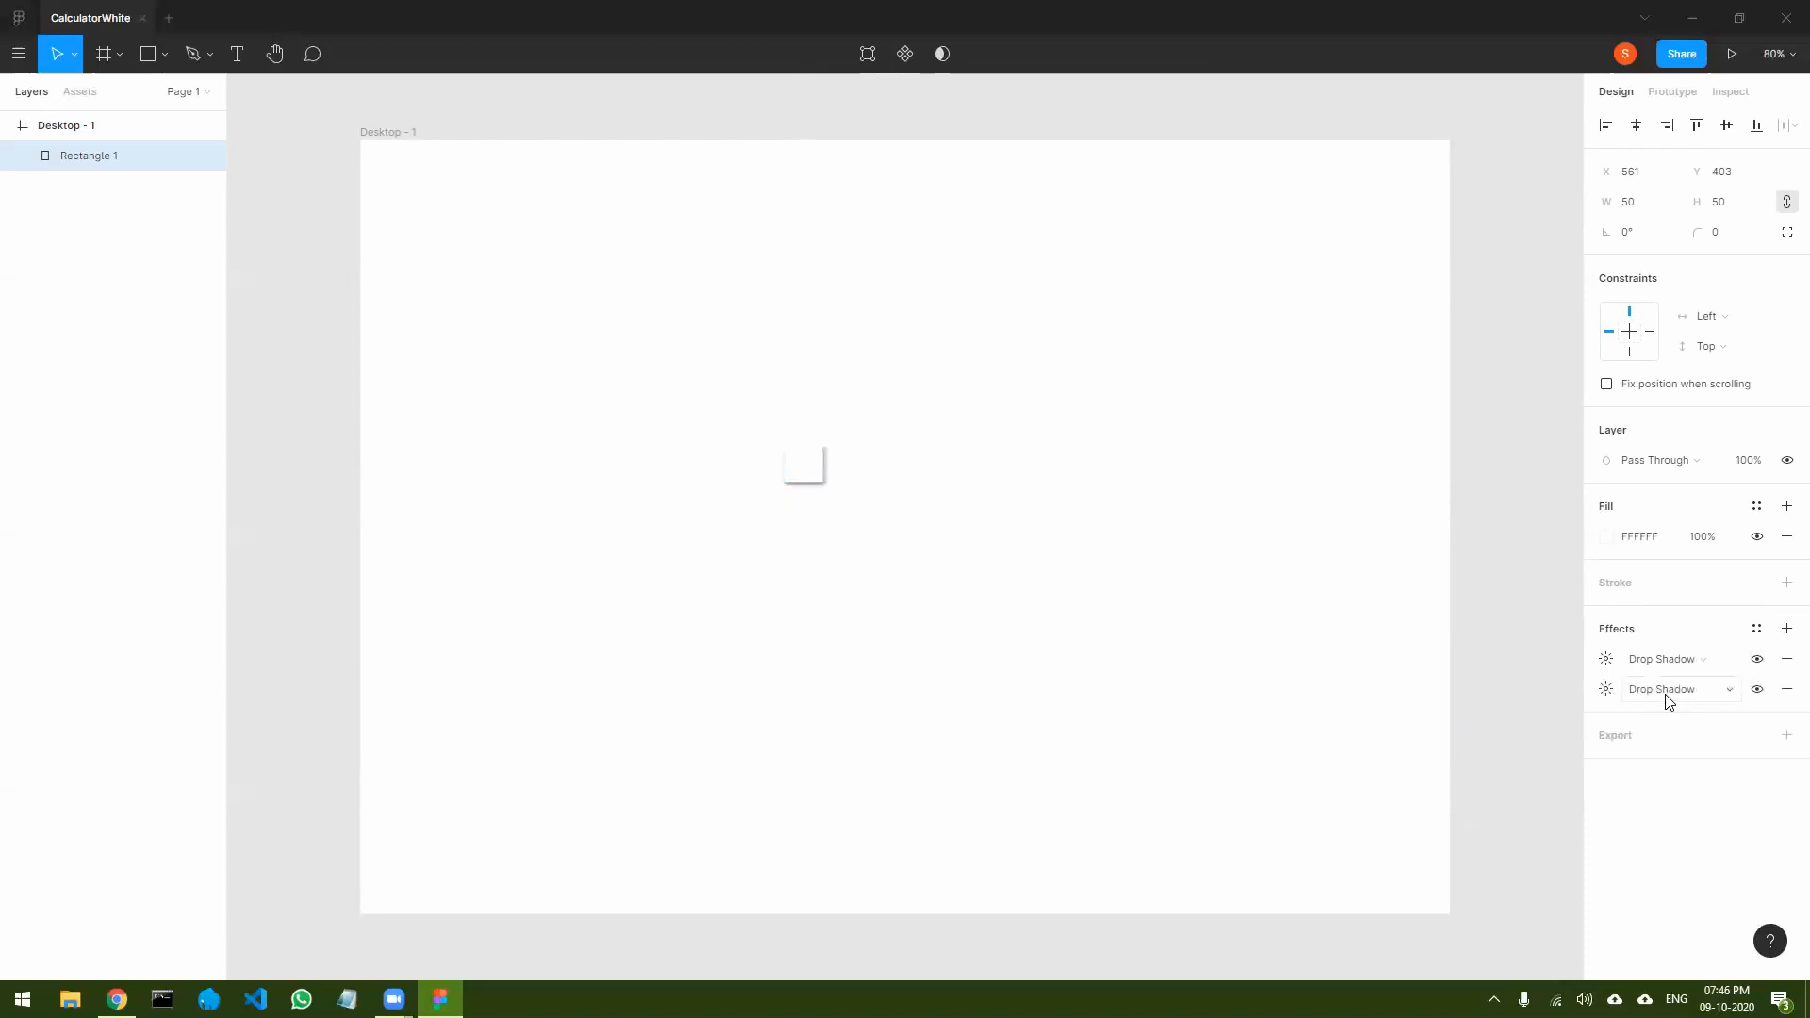
pyautogui.click(1605, 689)
pyautogui.click(1428, 743)
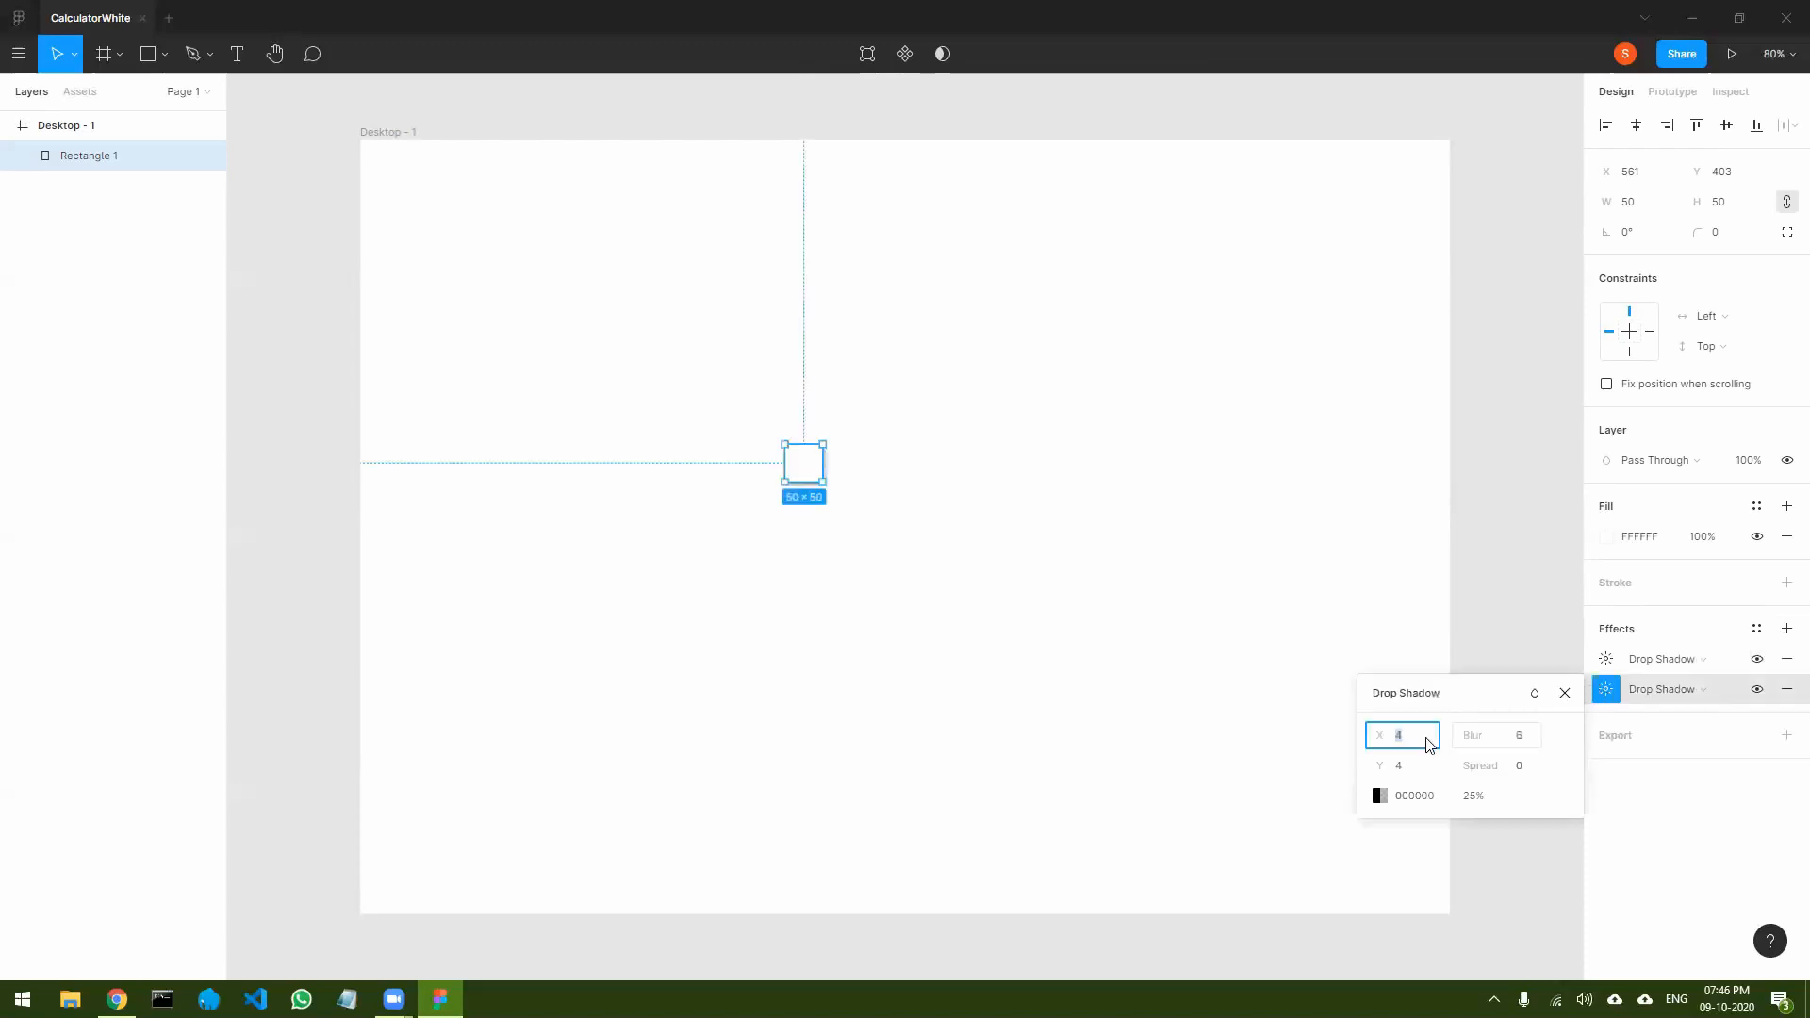
pyautogui.click(1606, 659)
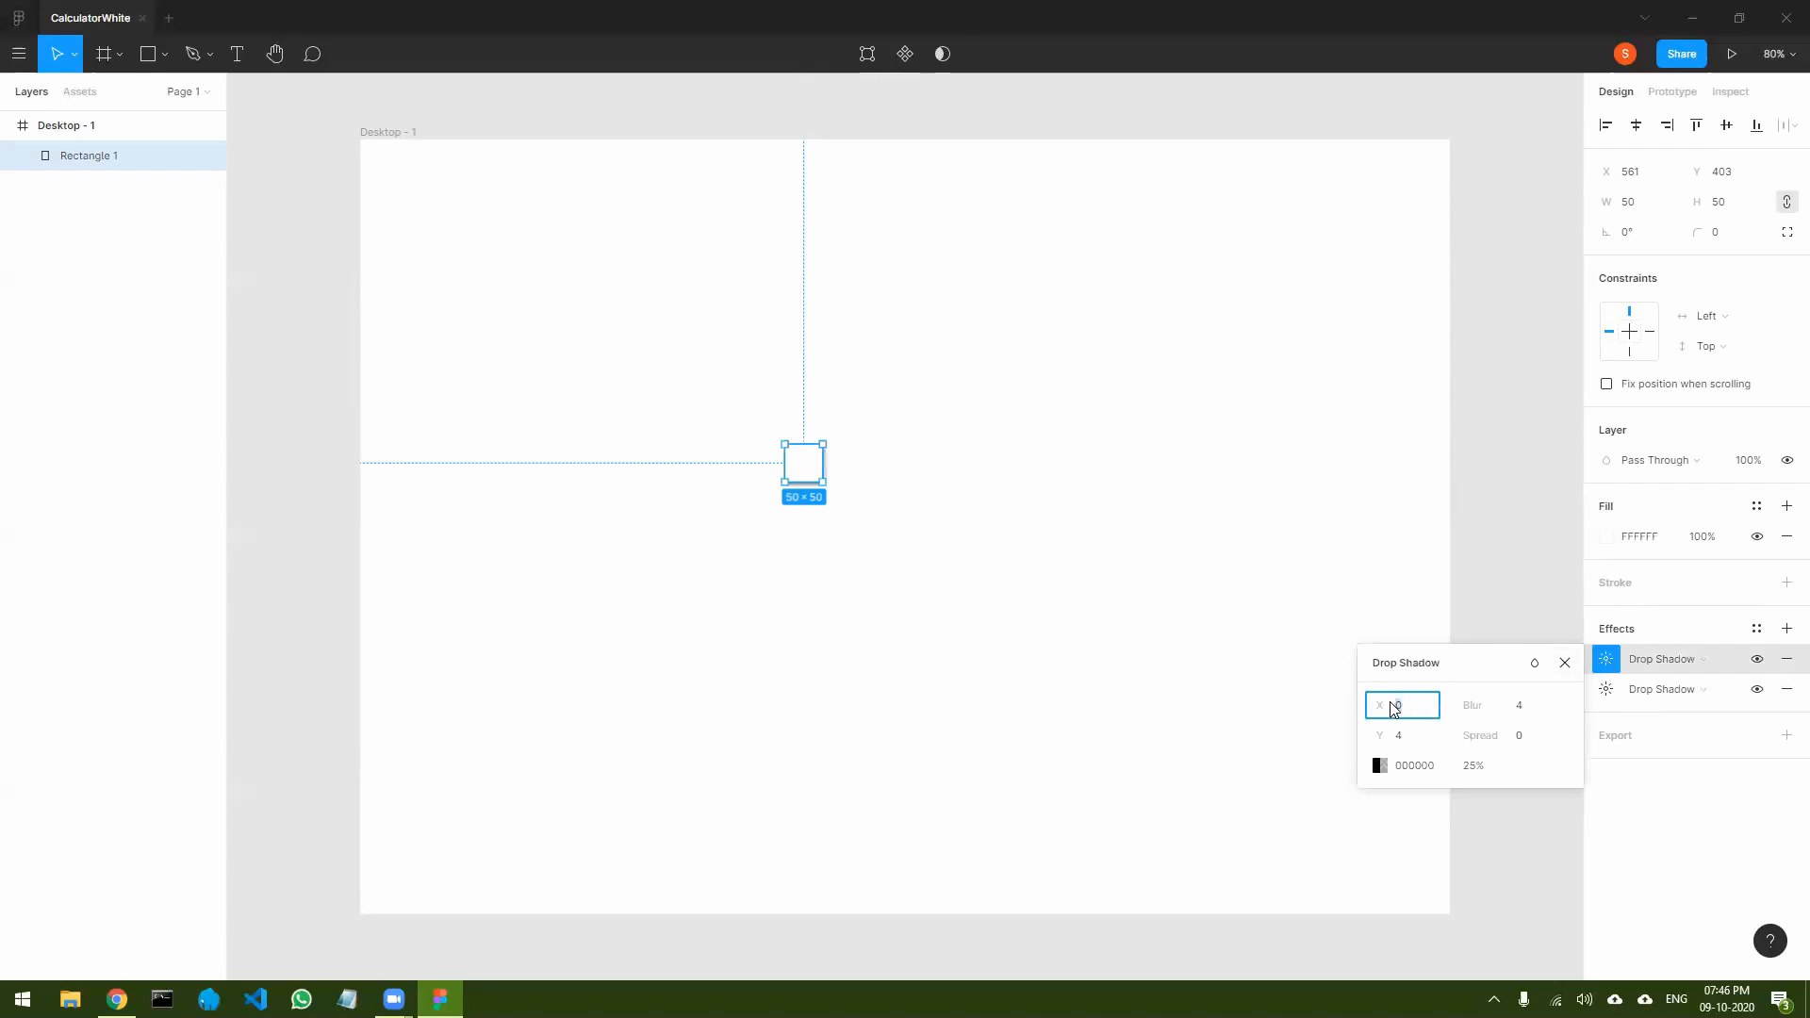
pyautogui.write('4')
pyautogui.write('-')
pyautogui.press('Tab')
pyautogui.click(1398, 741)
pyautogui.write('-')
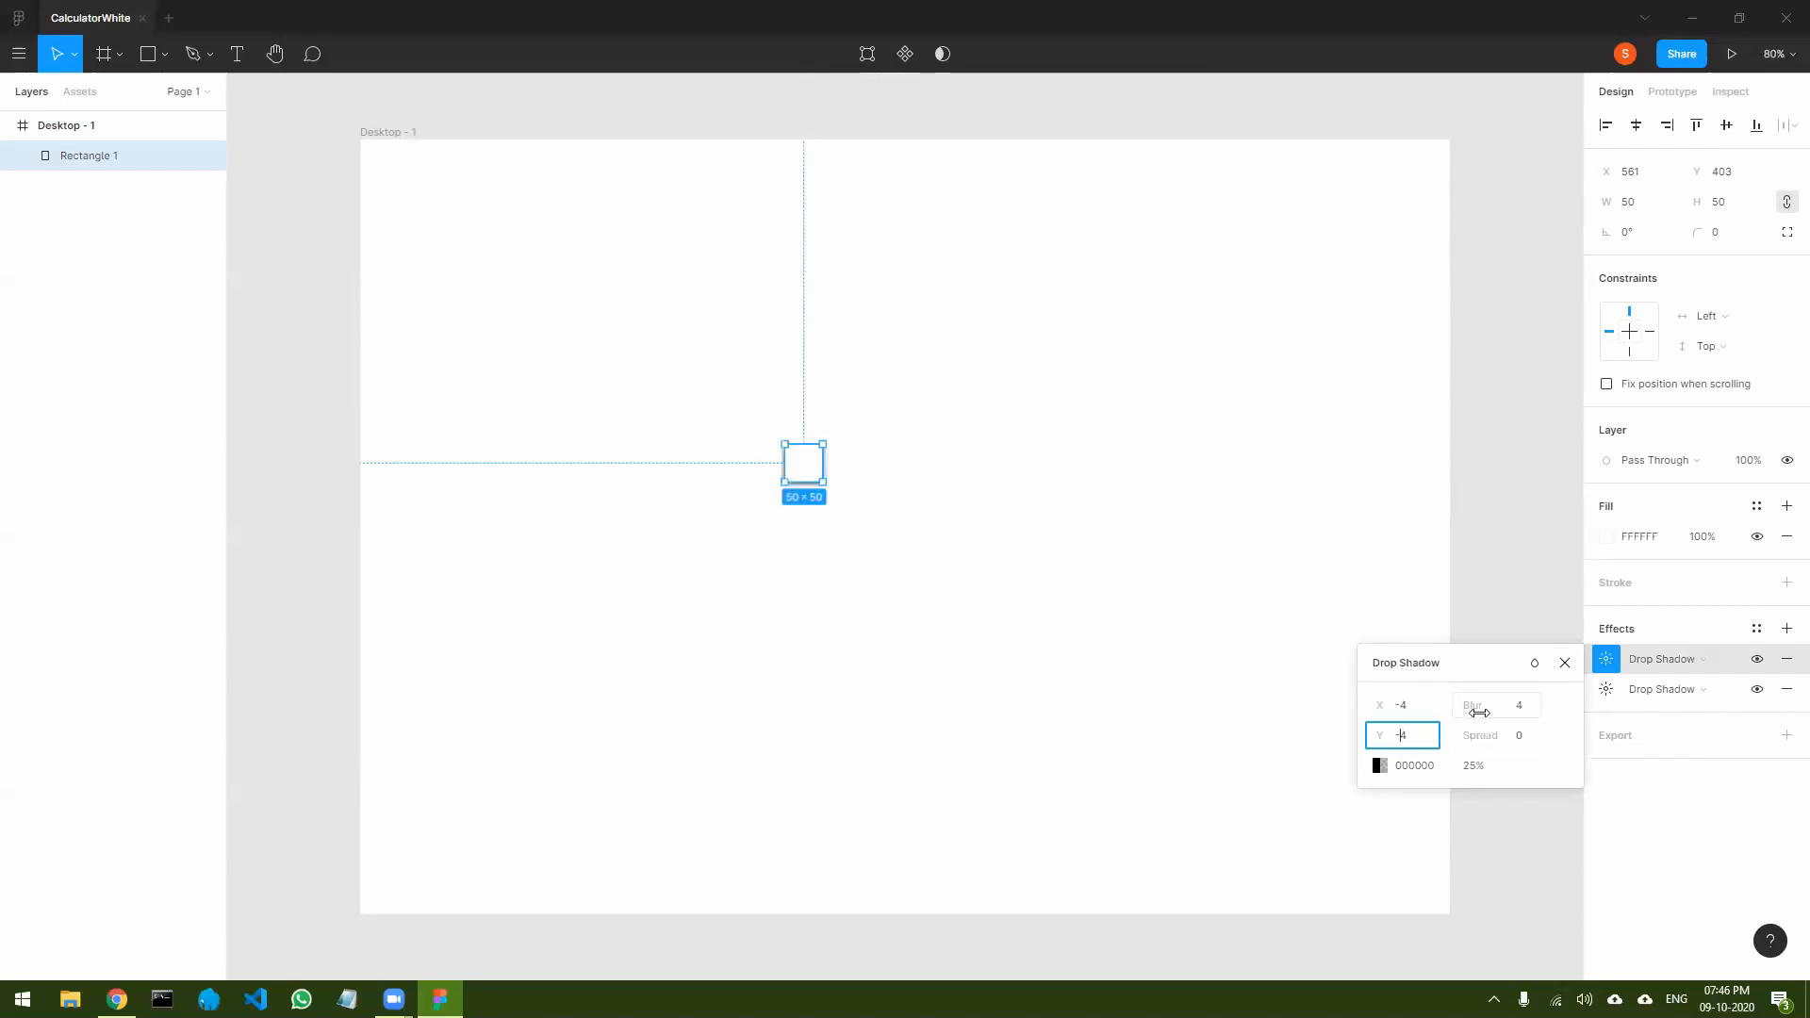
pyautogui.click(1521, 708)
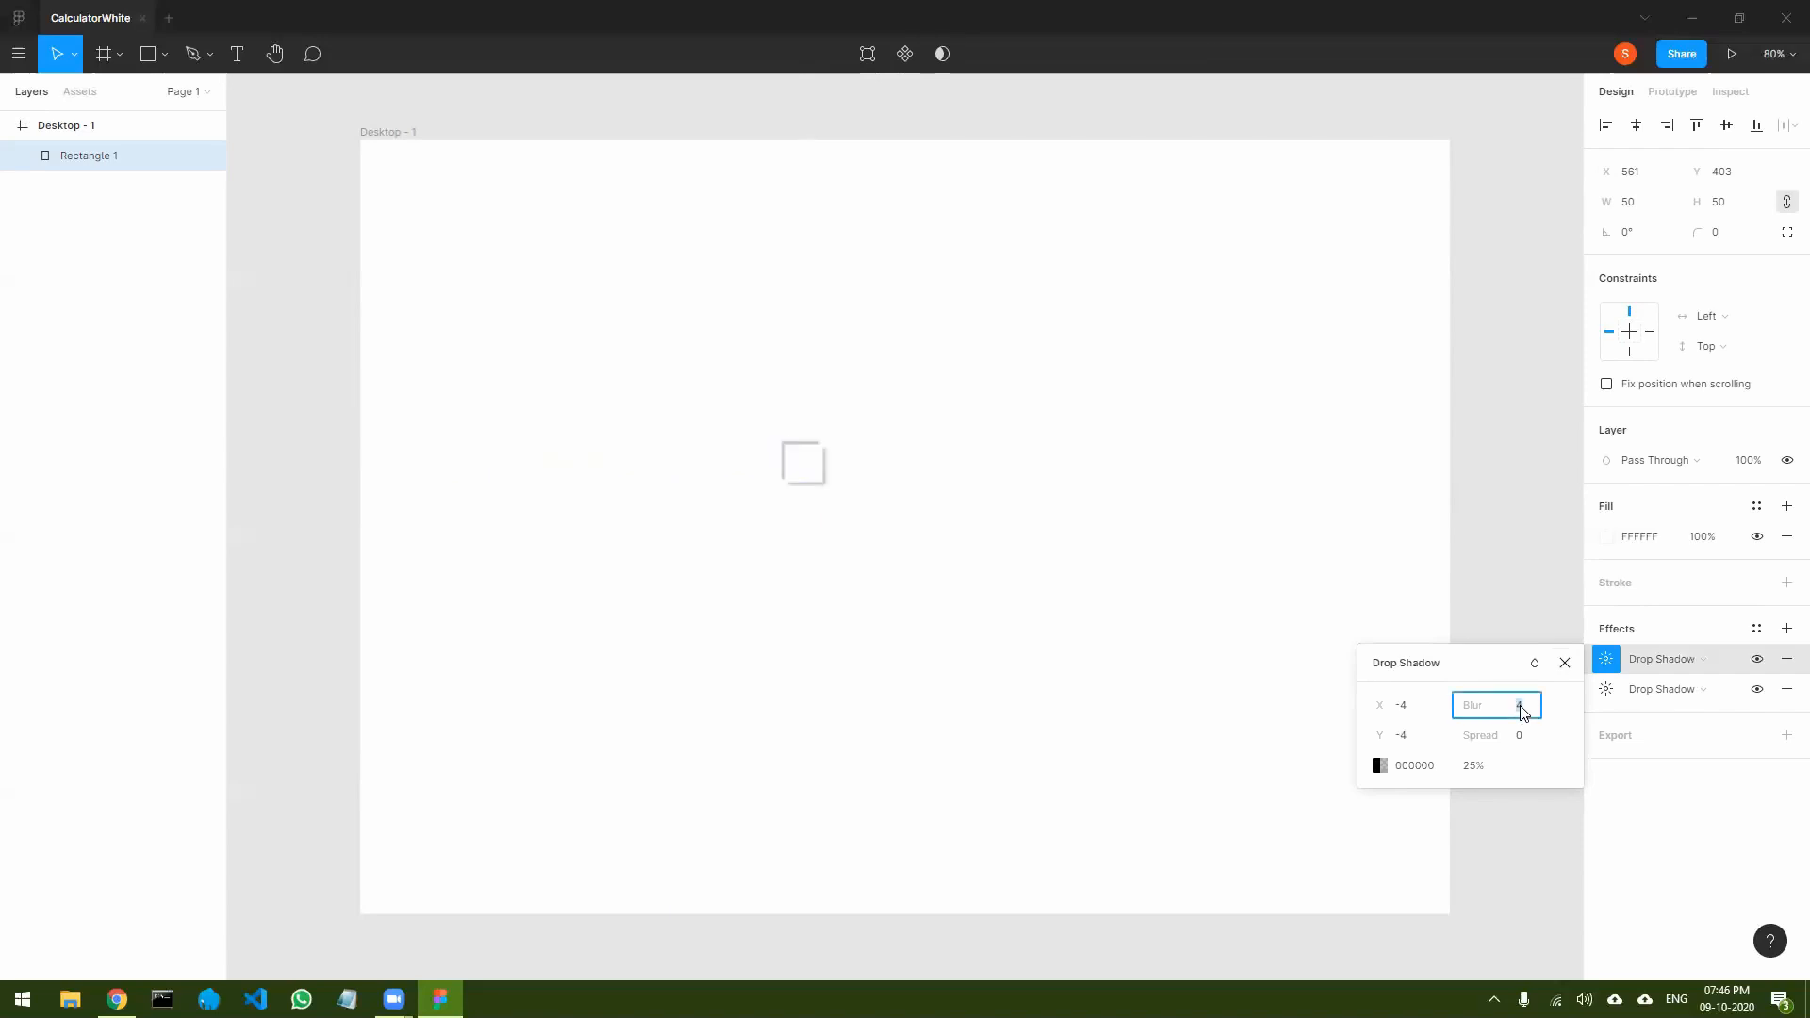
pyautogui.write('6')
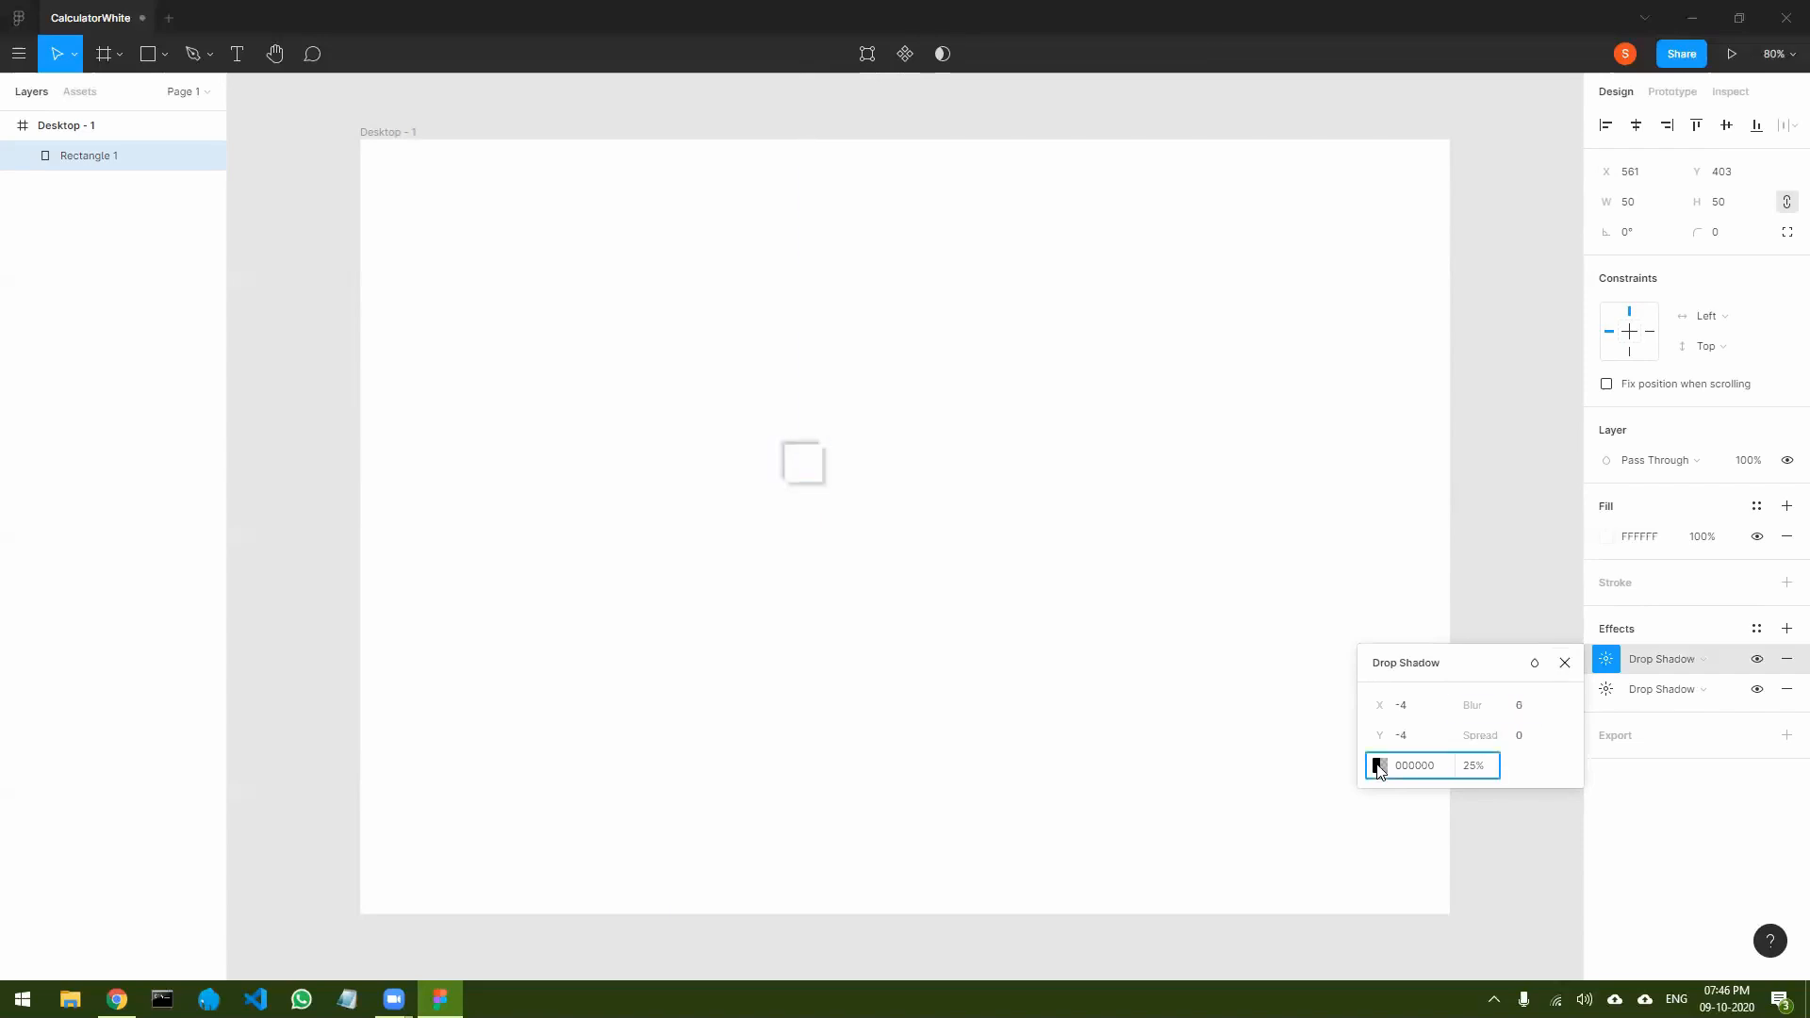
# - Change that shadow's colour to a light grey, BCBCBC
pyautogui.click(1378, 767)
pyautogui.moveTo(1186, 610)
pyautogui.mouseDown()
pyautogui.moveTo(1135, 574)
pyautogui.moveTo(1095, 582)
pyautogui.moveTo(1094, 603)
pyautogui.moveTo(1082, 582)
pyautogui.mouseUp()
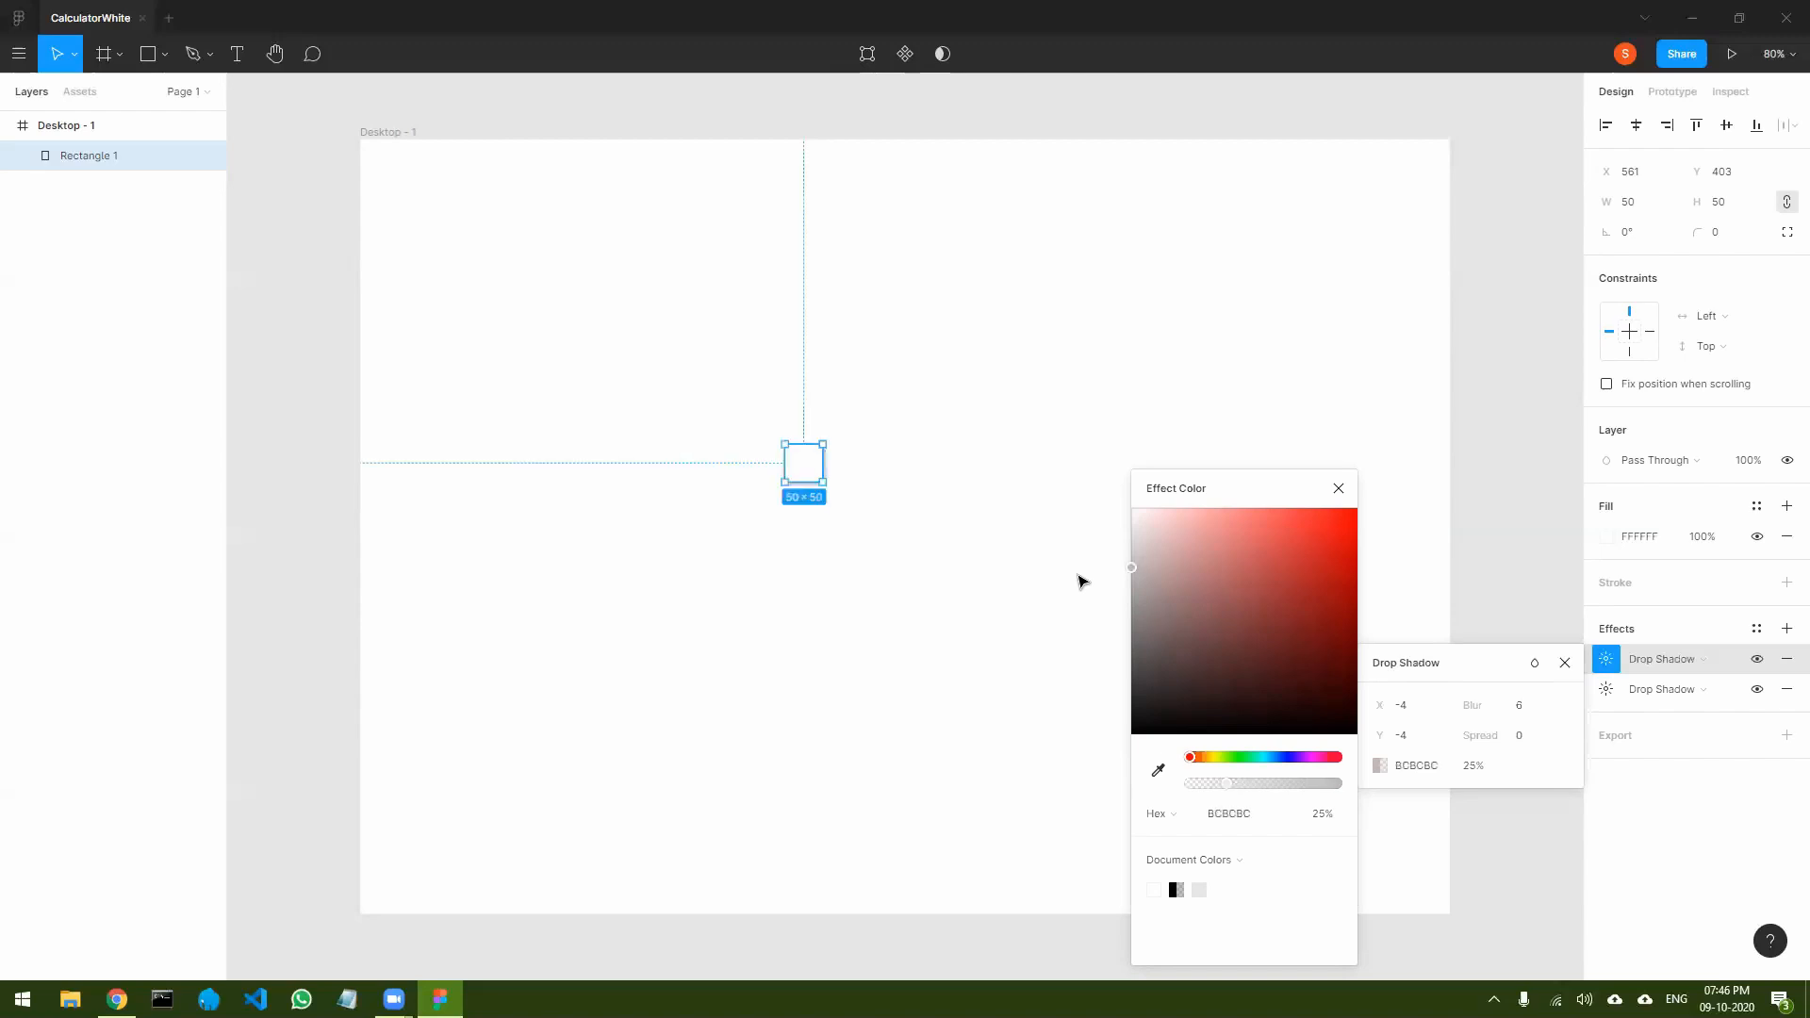
pyautogui.click(1339, 488)
pyautogui.click(1038, 526)
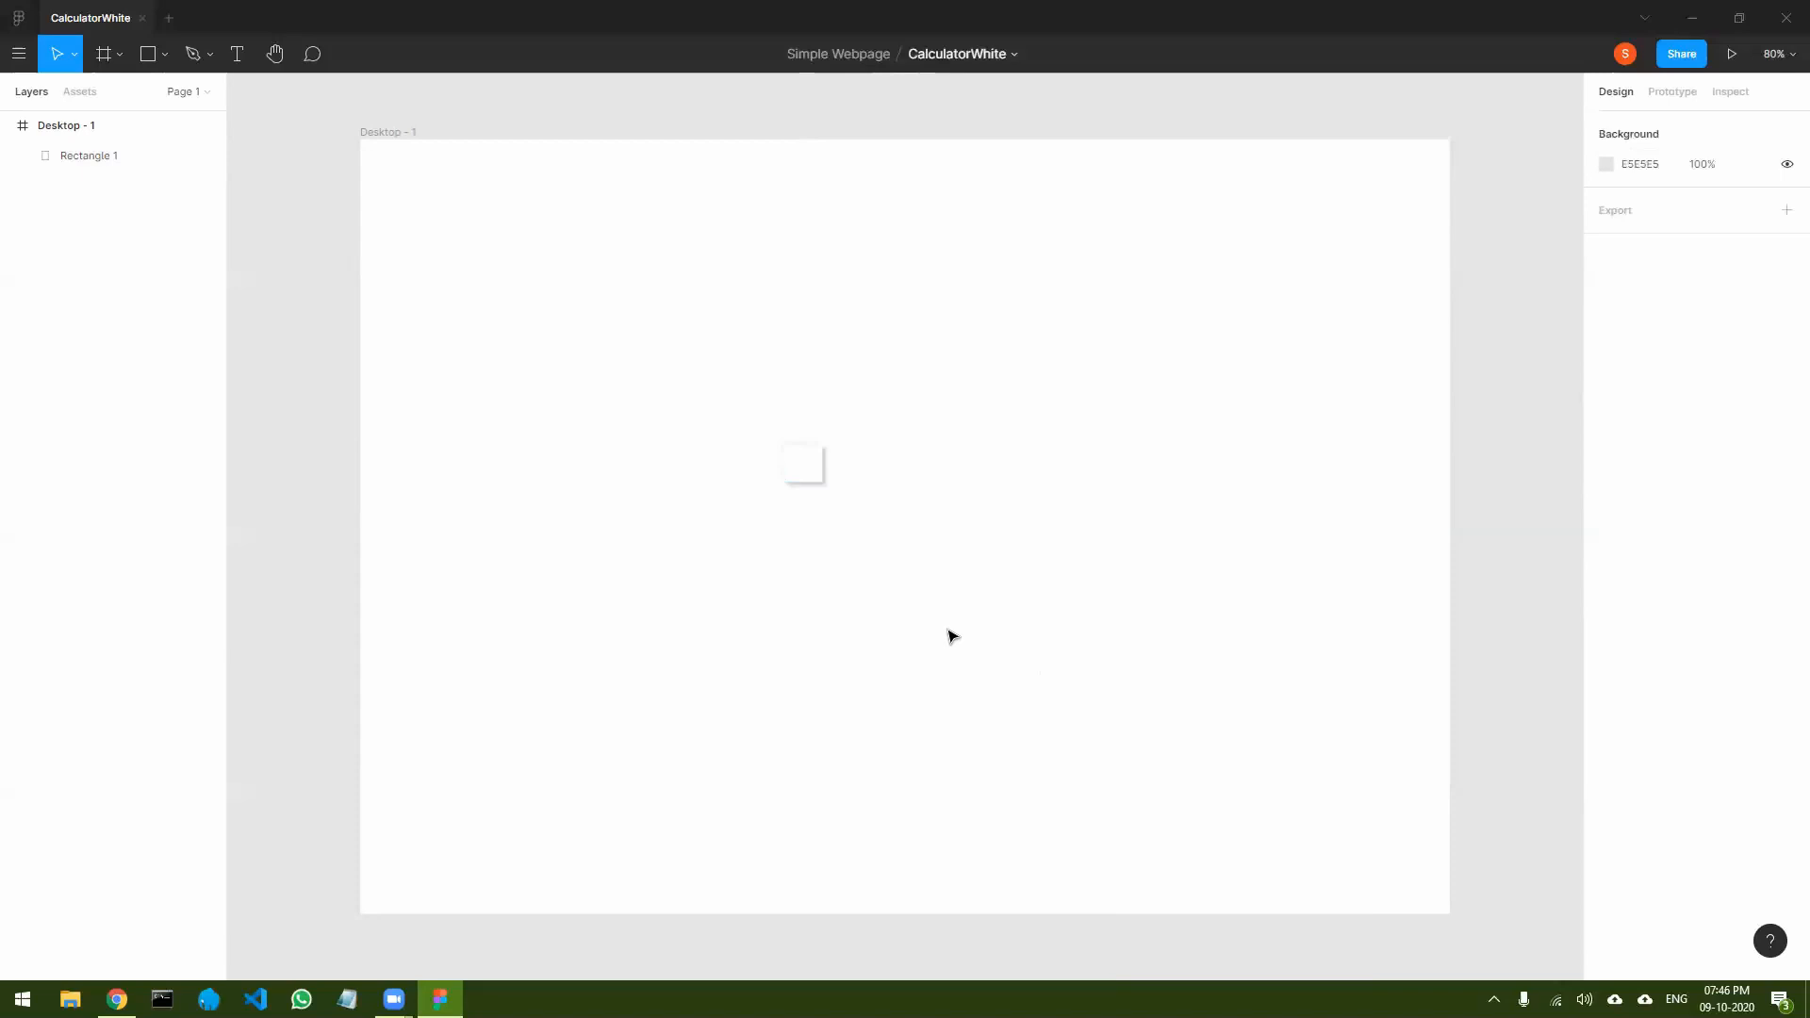
pyautogui.click(804, 464)
# - Raise the opacity of both drop shadows, the second to 100%
pyautogui.click(1606, 689)
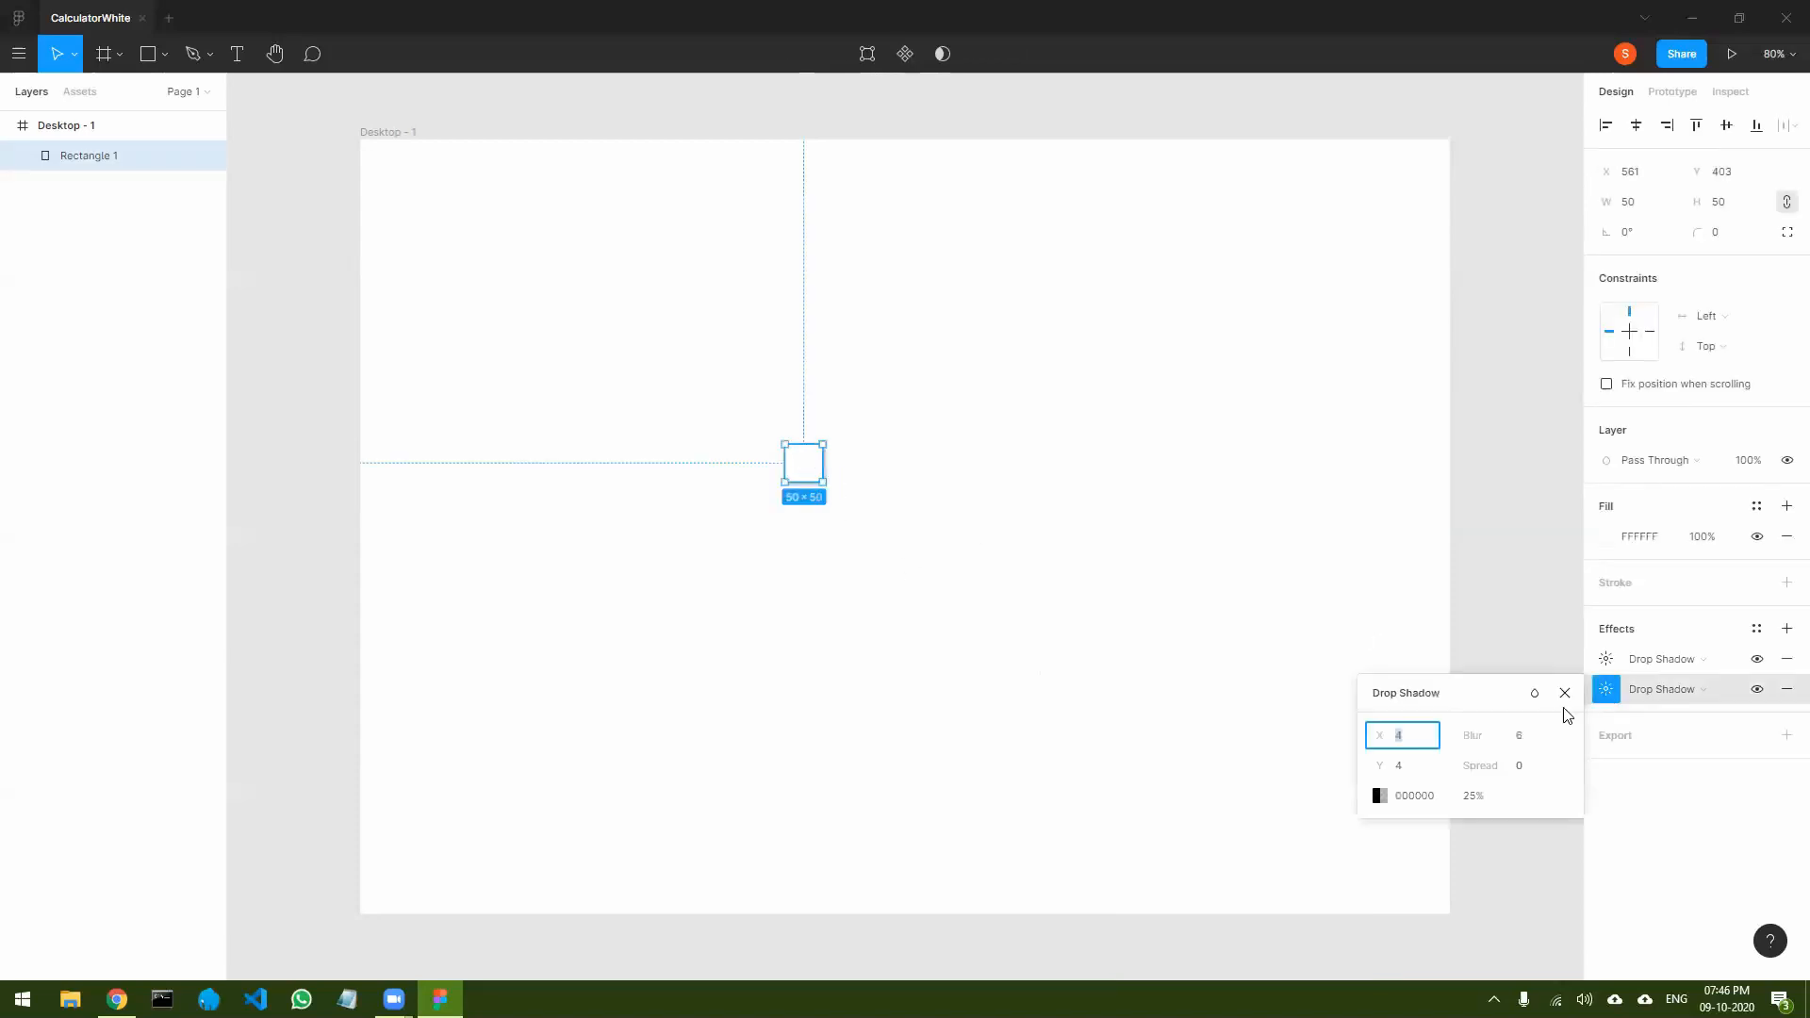
pyautogui.click(1380, 796)
pyautogui.moveTo(1227, 786)
pyautogui.mouseDown()
pyautogui.moveTo(1357, 795)
pyautogui.moveTo(1256, 801)
pyautogui.mouseUp()
pyautogui.click(1337, 488)
pyautogui.click(1614, 658)
pyautogui.click(1381, 773)
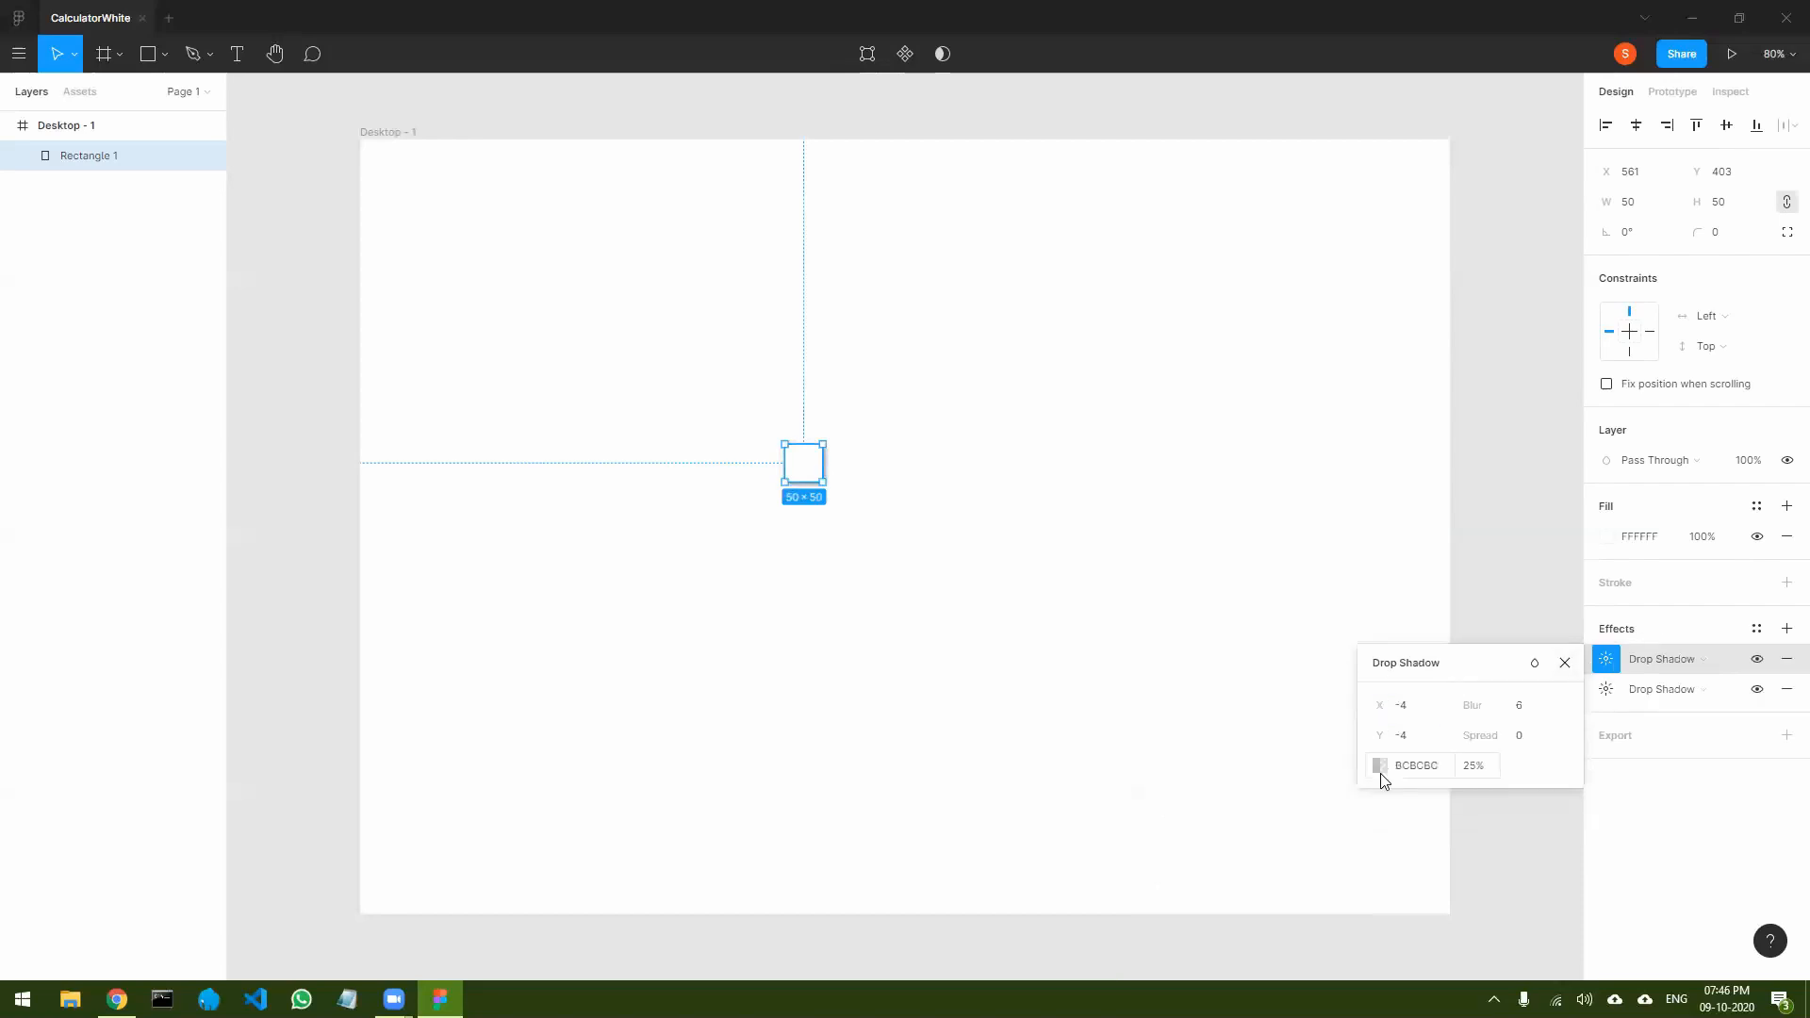
pyautogui.click(1379, 765)
pyautogui.moveTo(1227, 794); pyautogui.dragTo(1252, 792)
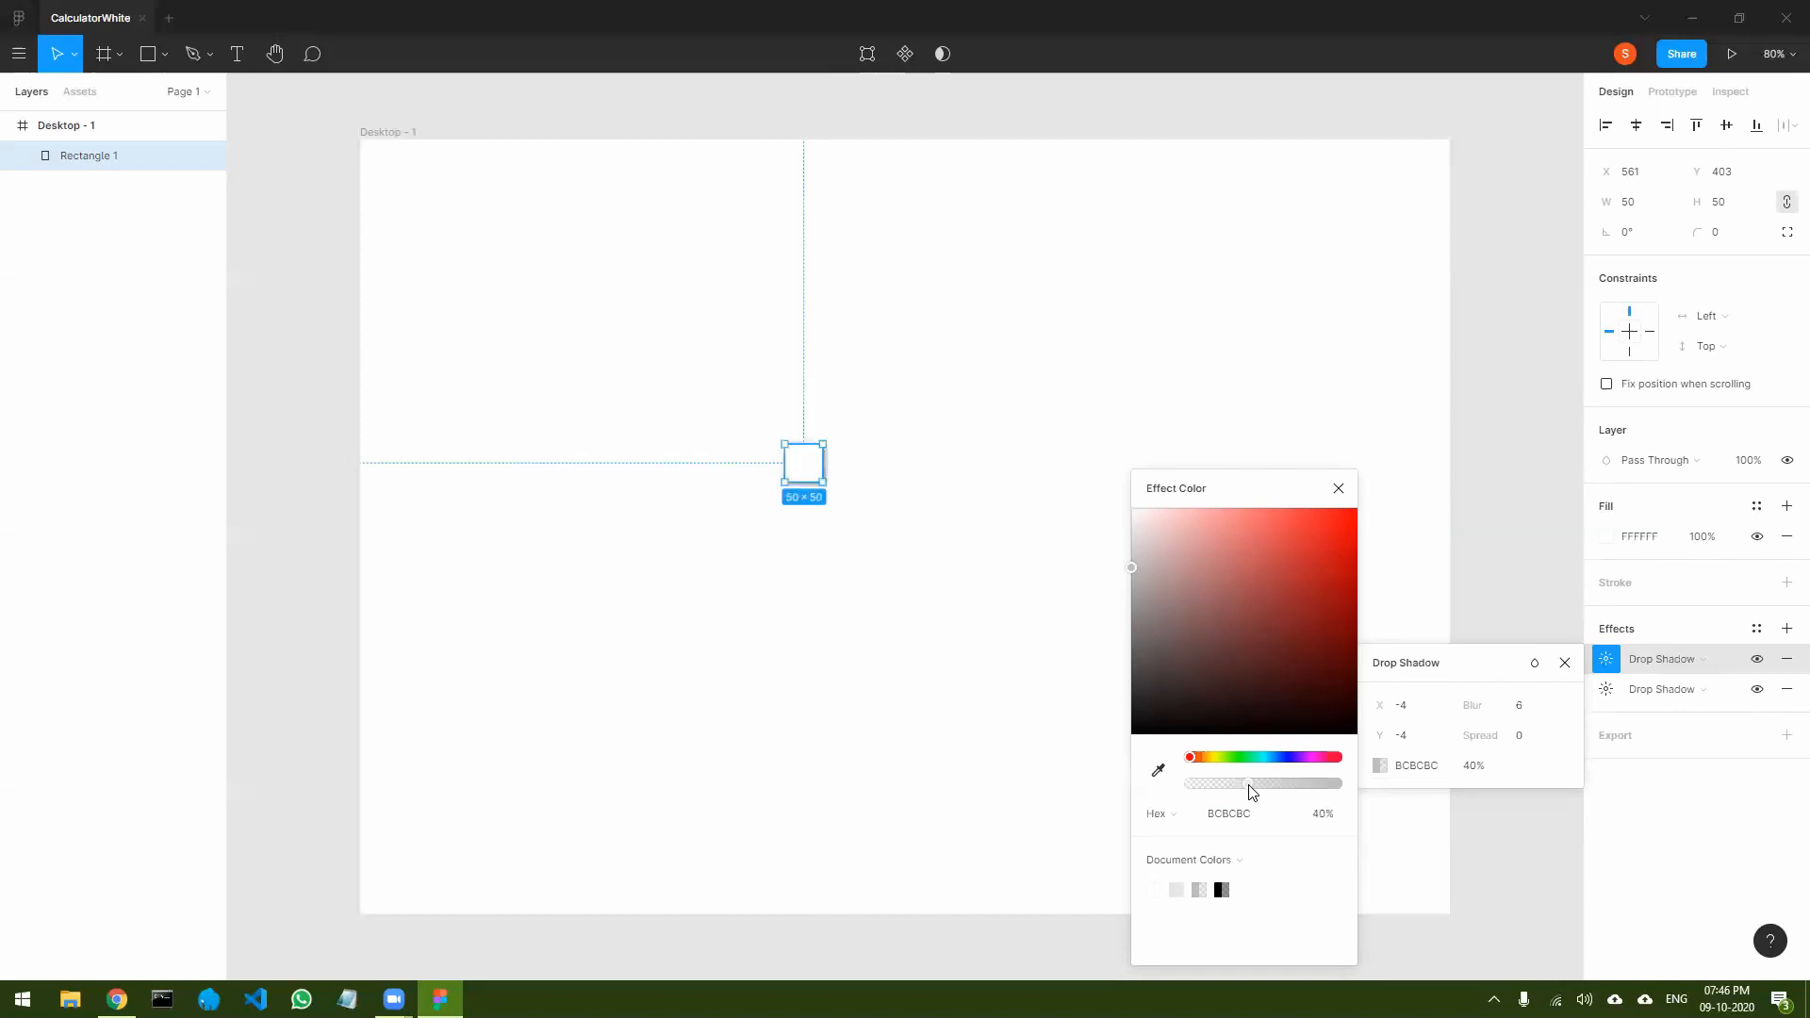
pyautogui.click(1338, 489)
pyautogui.click(1504, 561)
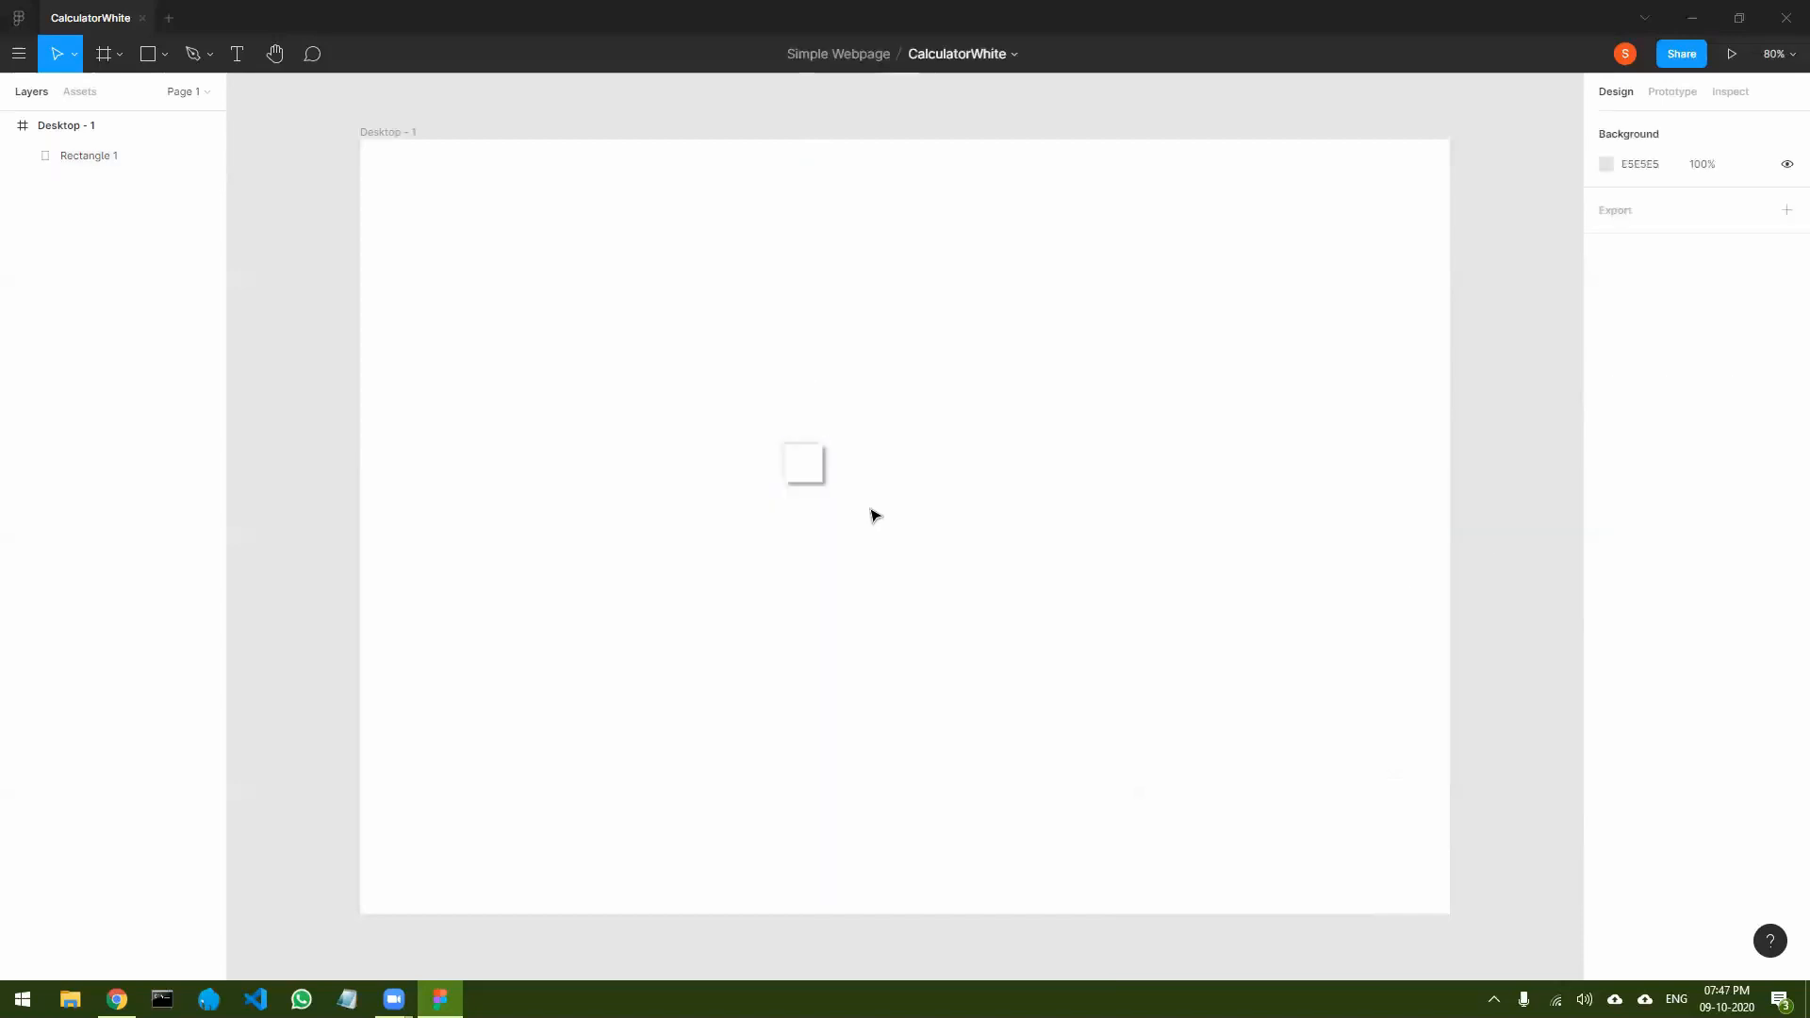
pyautogui.click(811, 469)
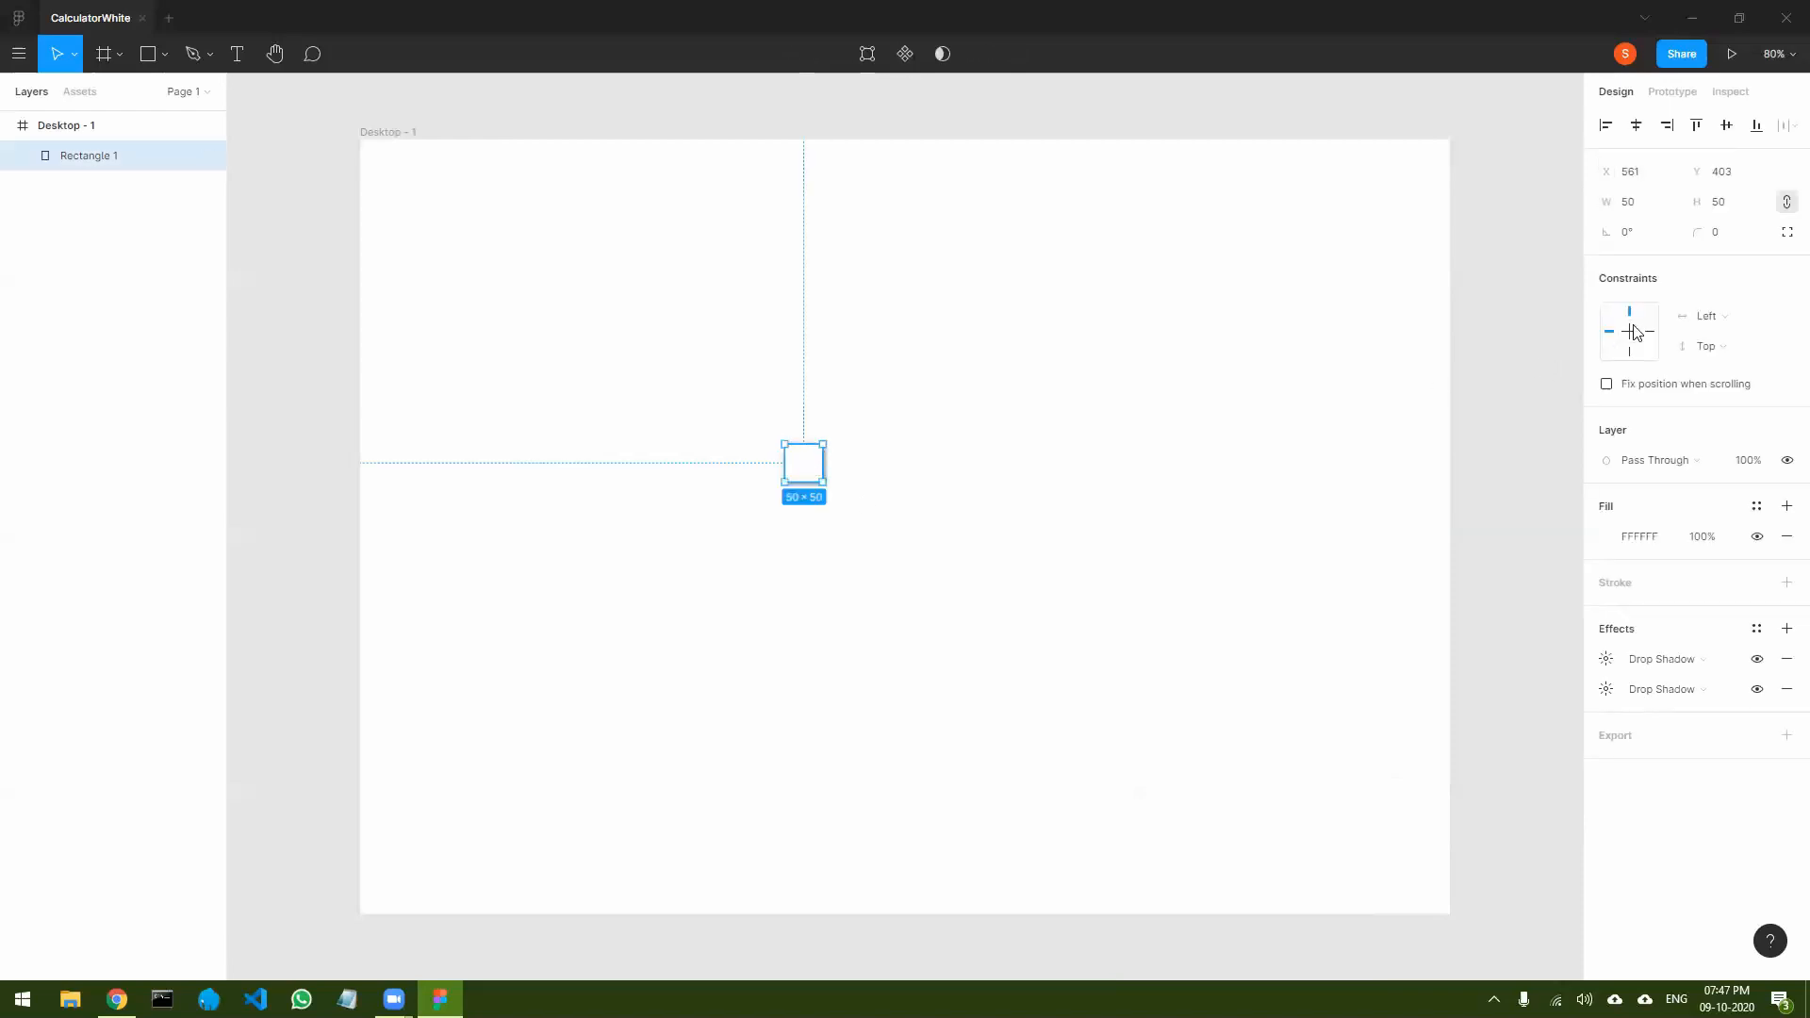
# - Give the white square a corner radius of 10 and recentre it in view
pyautogui.moveTo(1699, 234); pyautogui.dragTo(1796, 236)
pyautogui.moveTo(1793, 244); pyautogui.dragTo(1799, 244)
pyautogui.moveTo(25, 243); pyautogui.dragTo(68, 243)
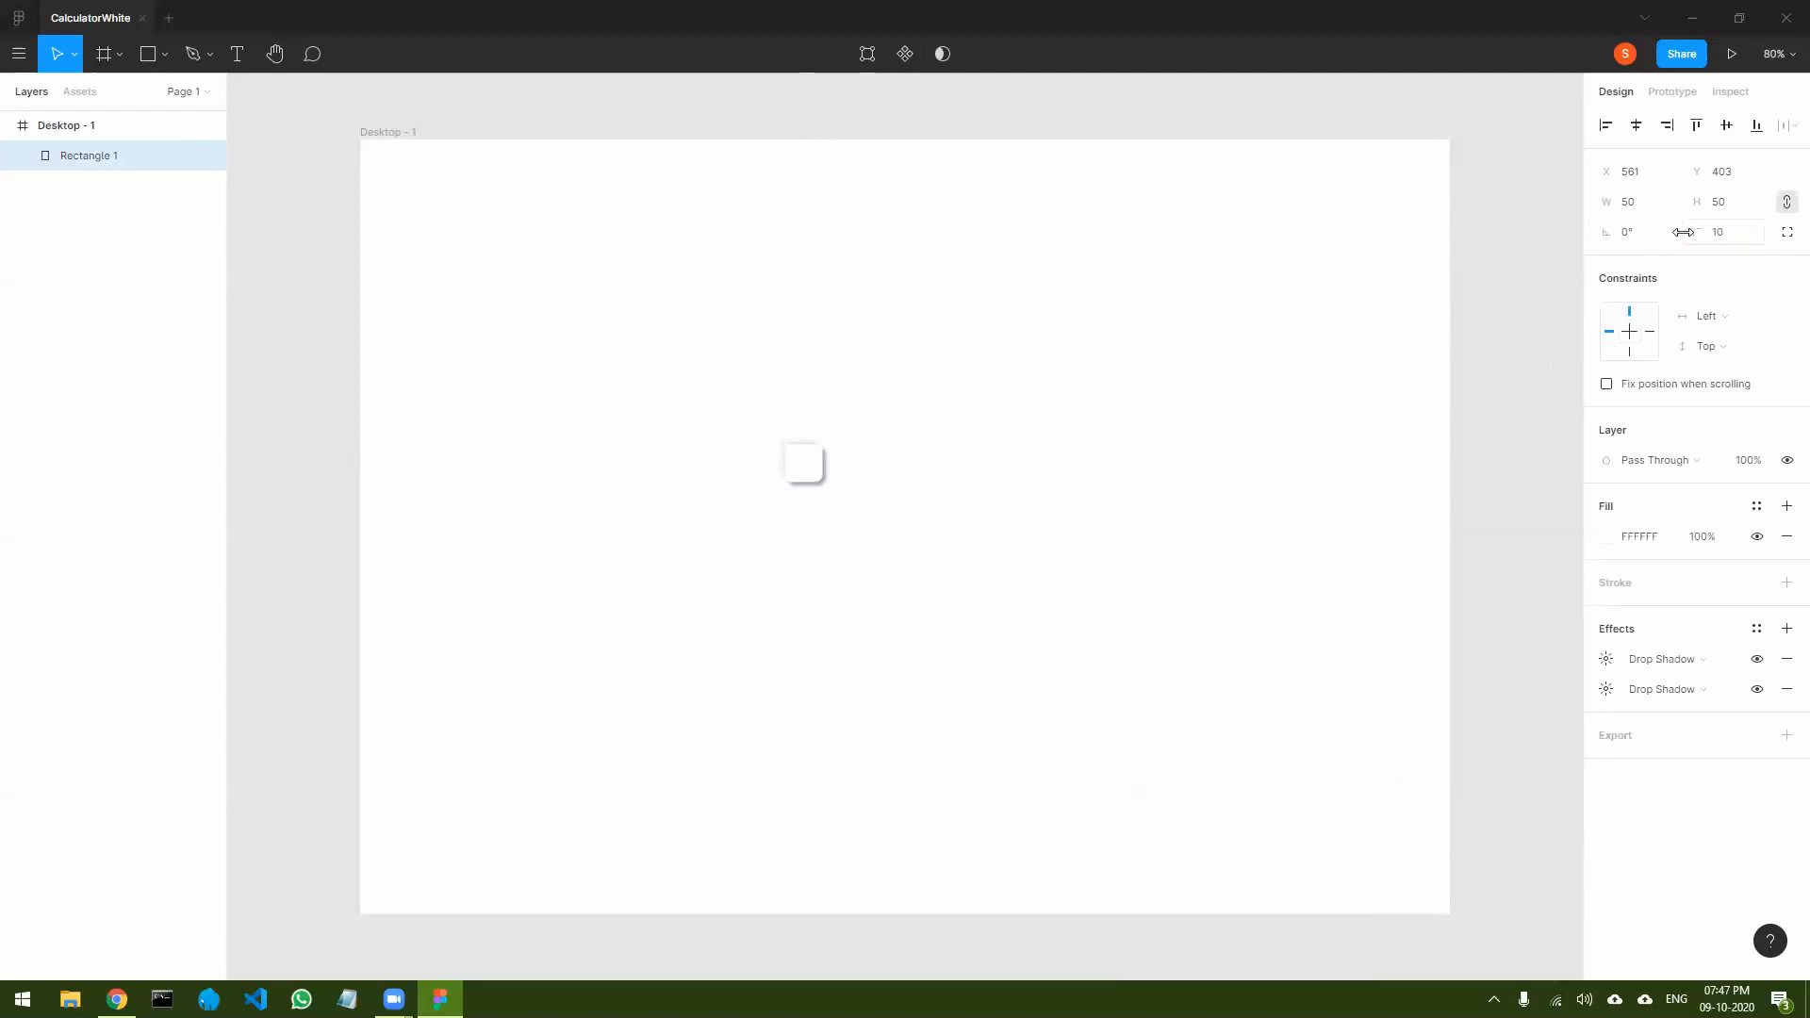
pyautogui.click(1179, 553)
pyautogui.scroll(10, 772, 461)
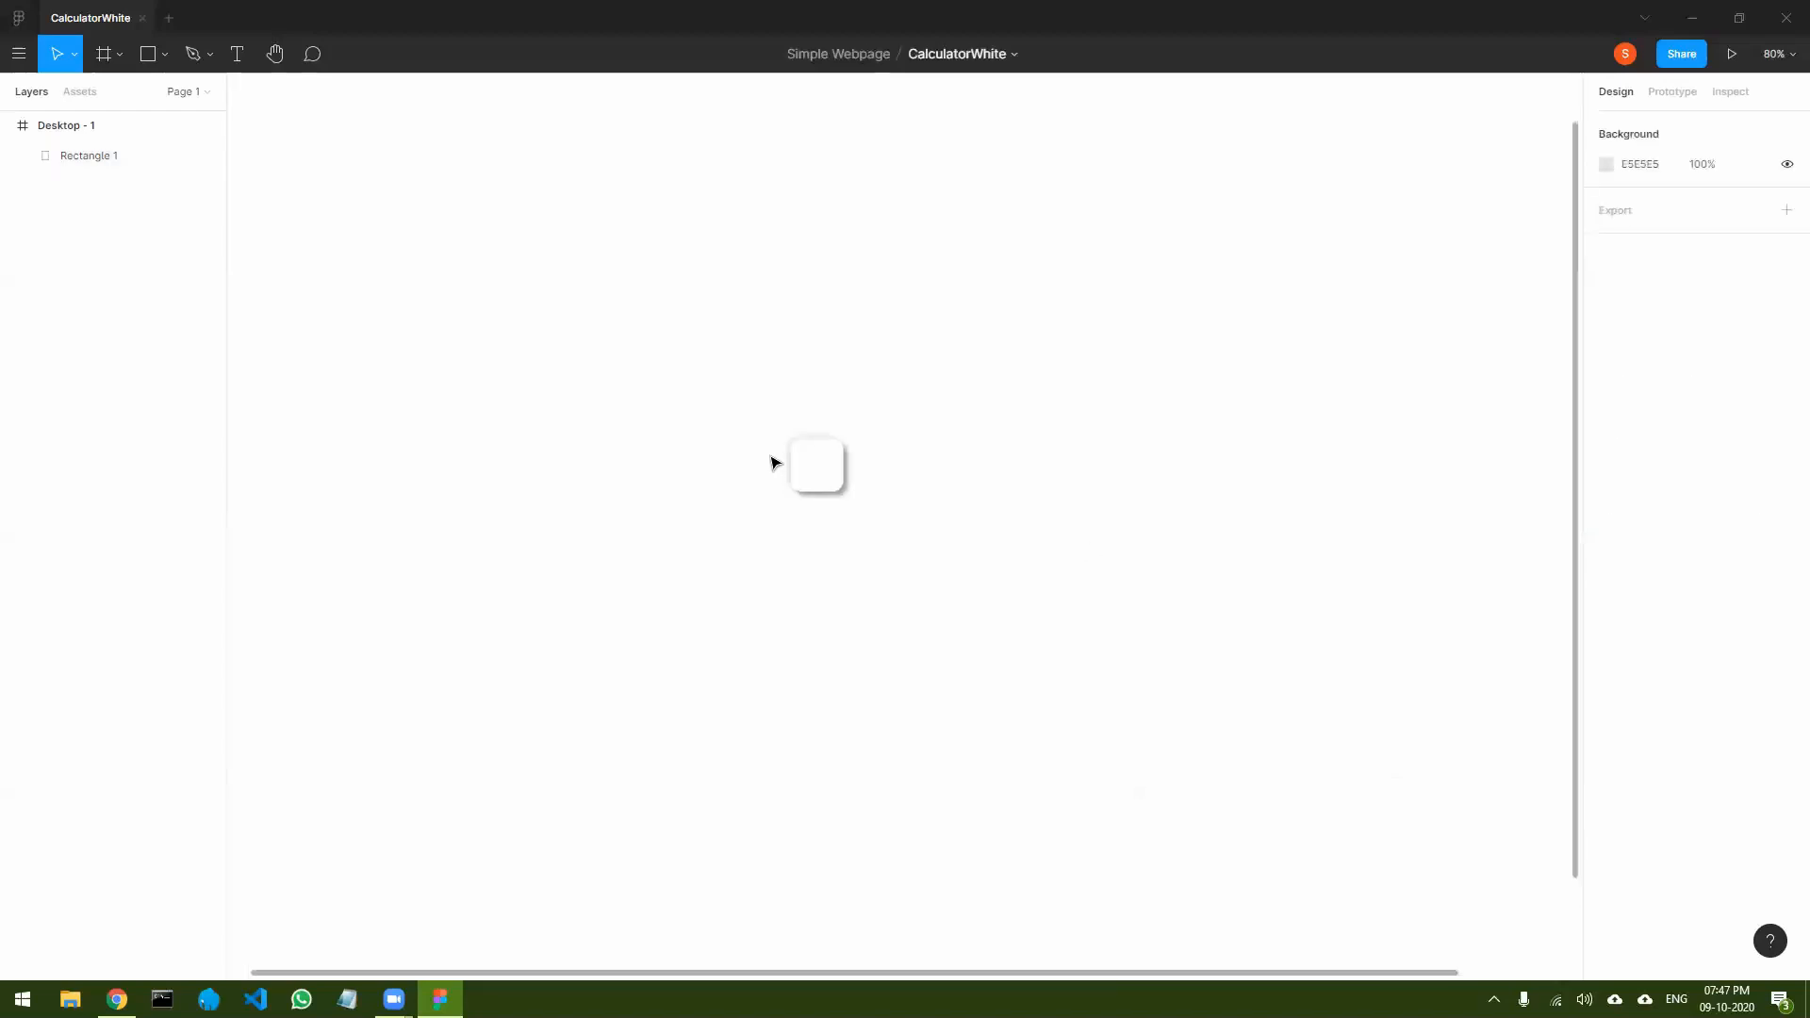
pyautogui.scroll(-5, 1297, 550)
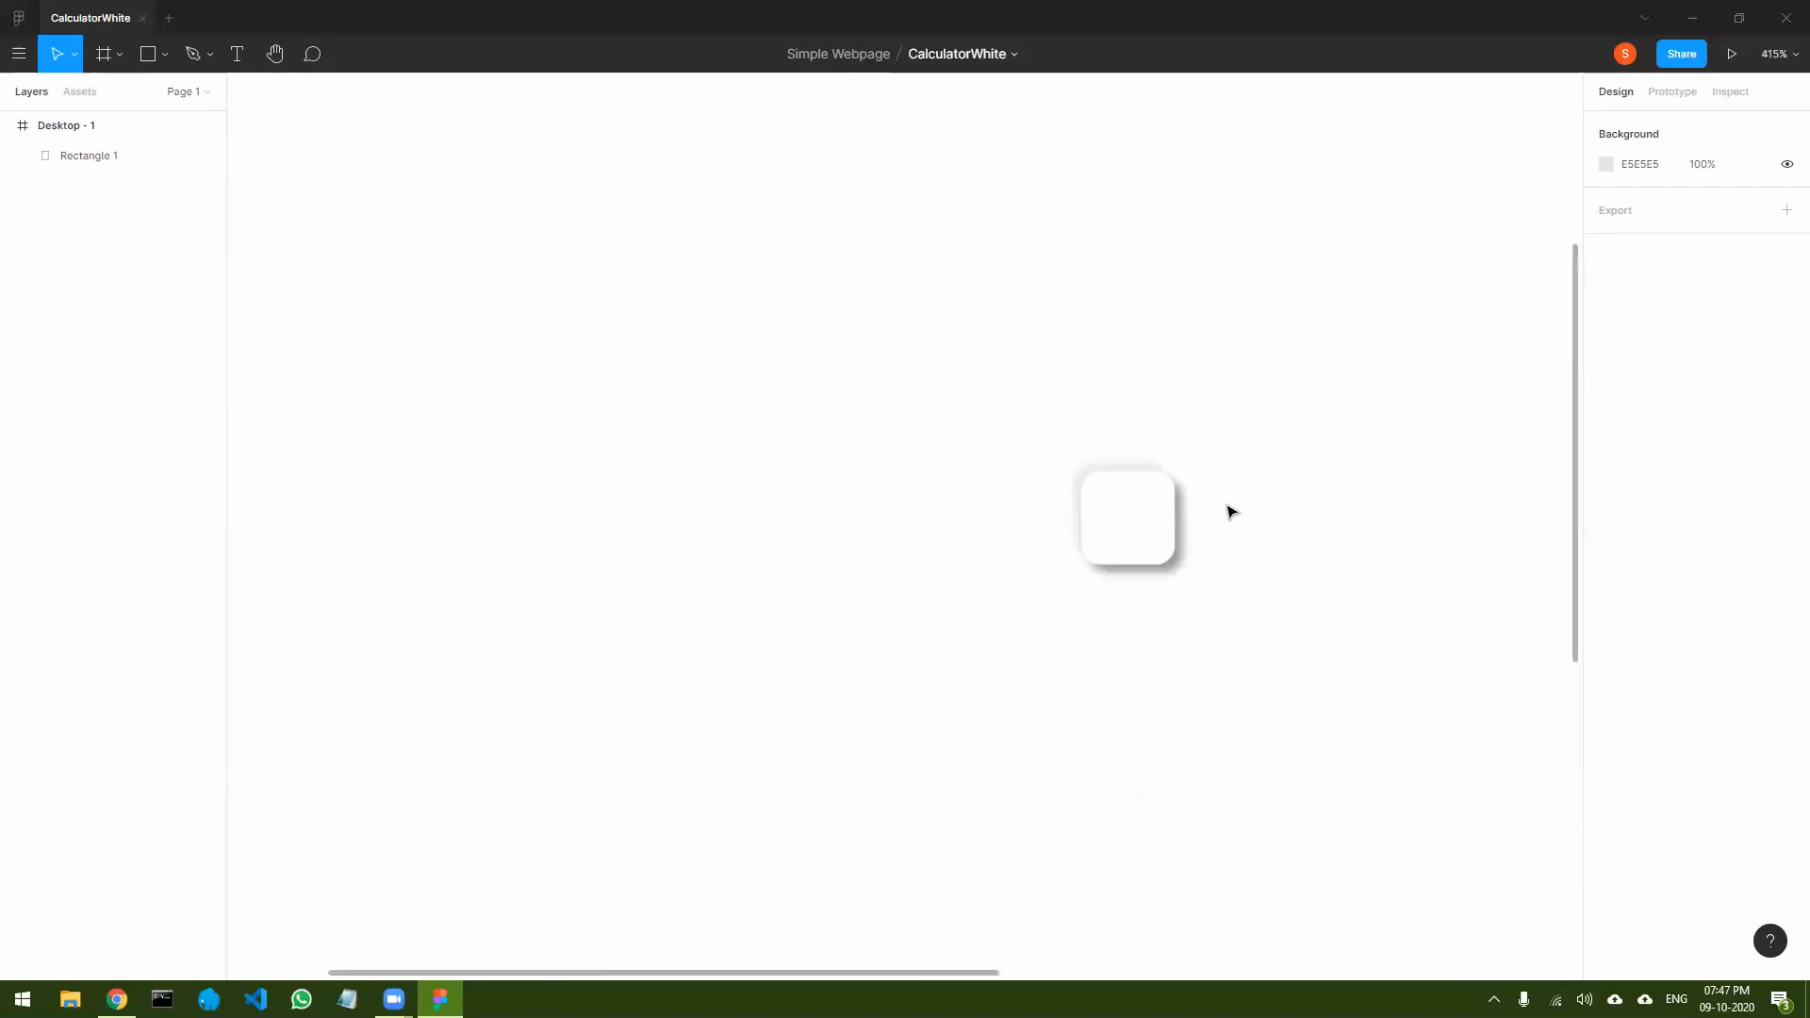
pyautogui.moveTo(1382, 546); pyautogui.dragTo(1111, 513)
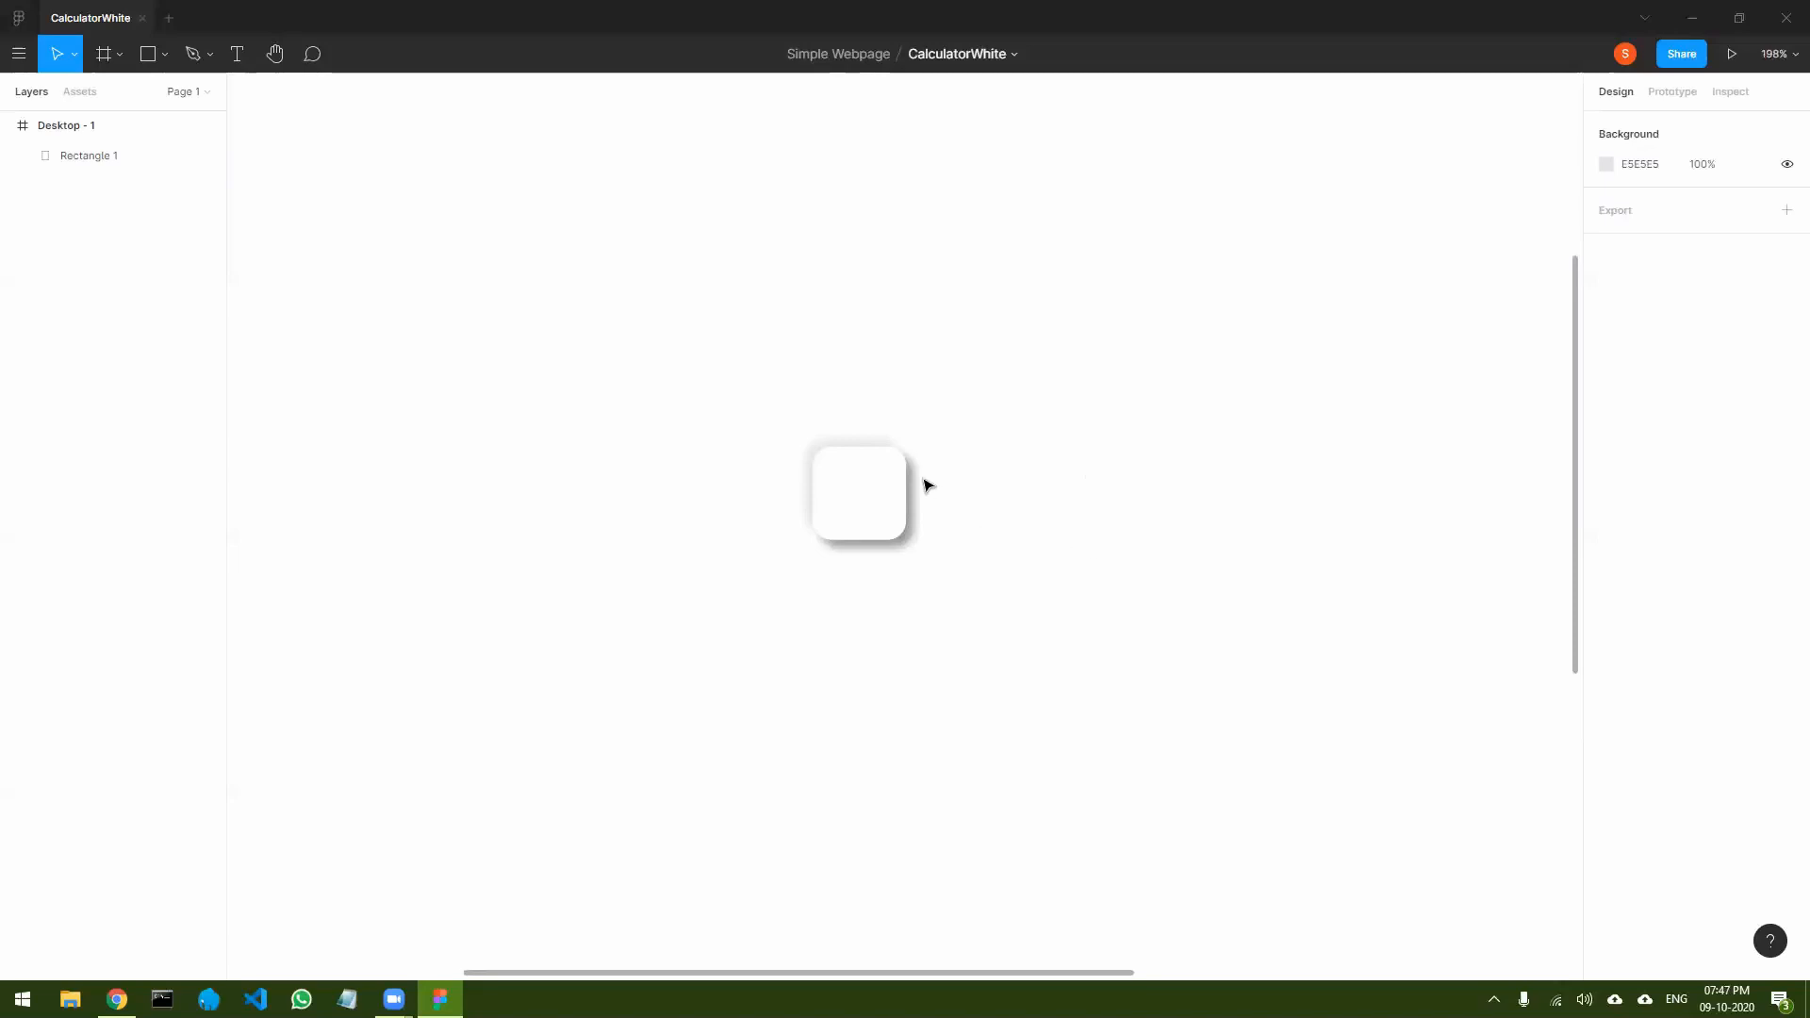
pyautogui.click(844, 489)
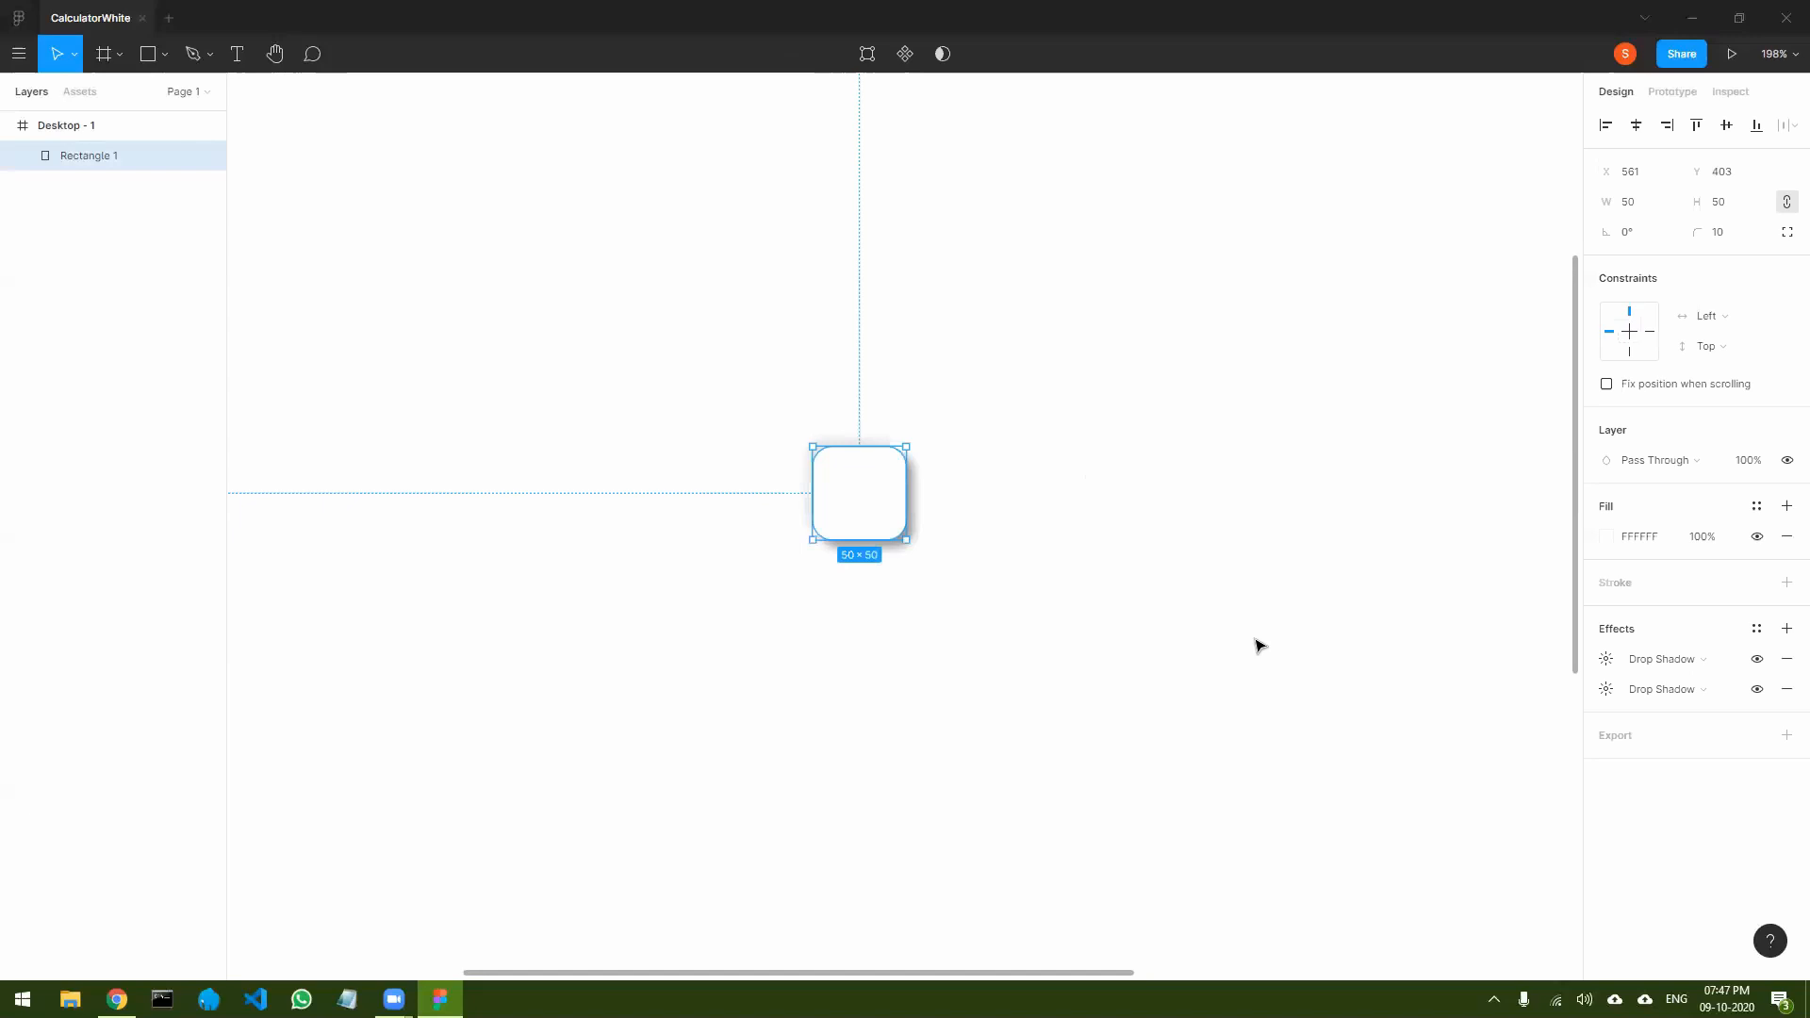
# - Lower the light BCBCBC shadow's opacity to 17%
pyautogui.click(1606, 662)
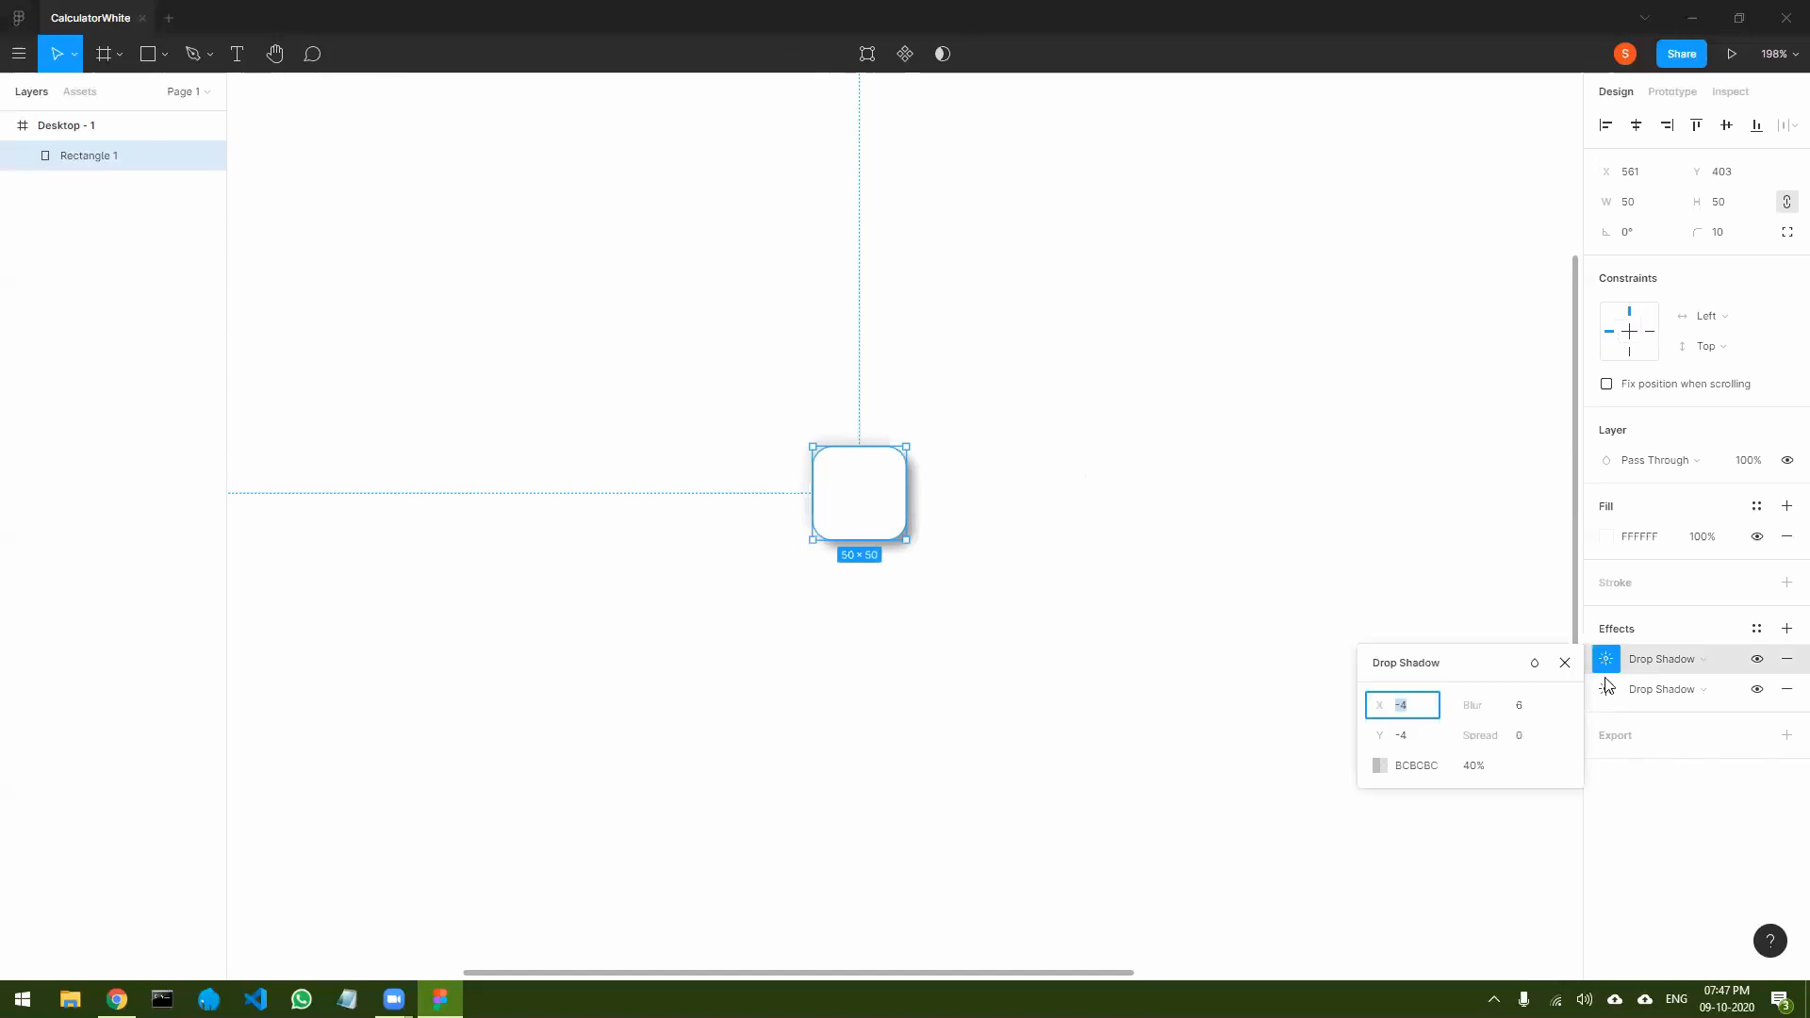
pyautogui.click(1392, 769)
pyautogui.moveTo(1246, 784); pyautogui.dragTo(1218, 790)
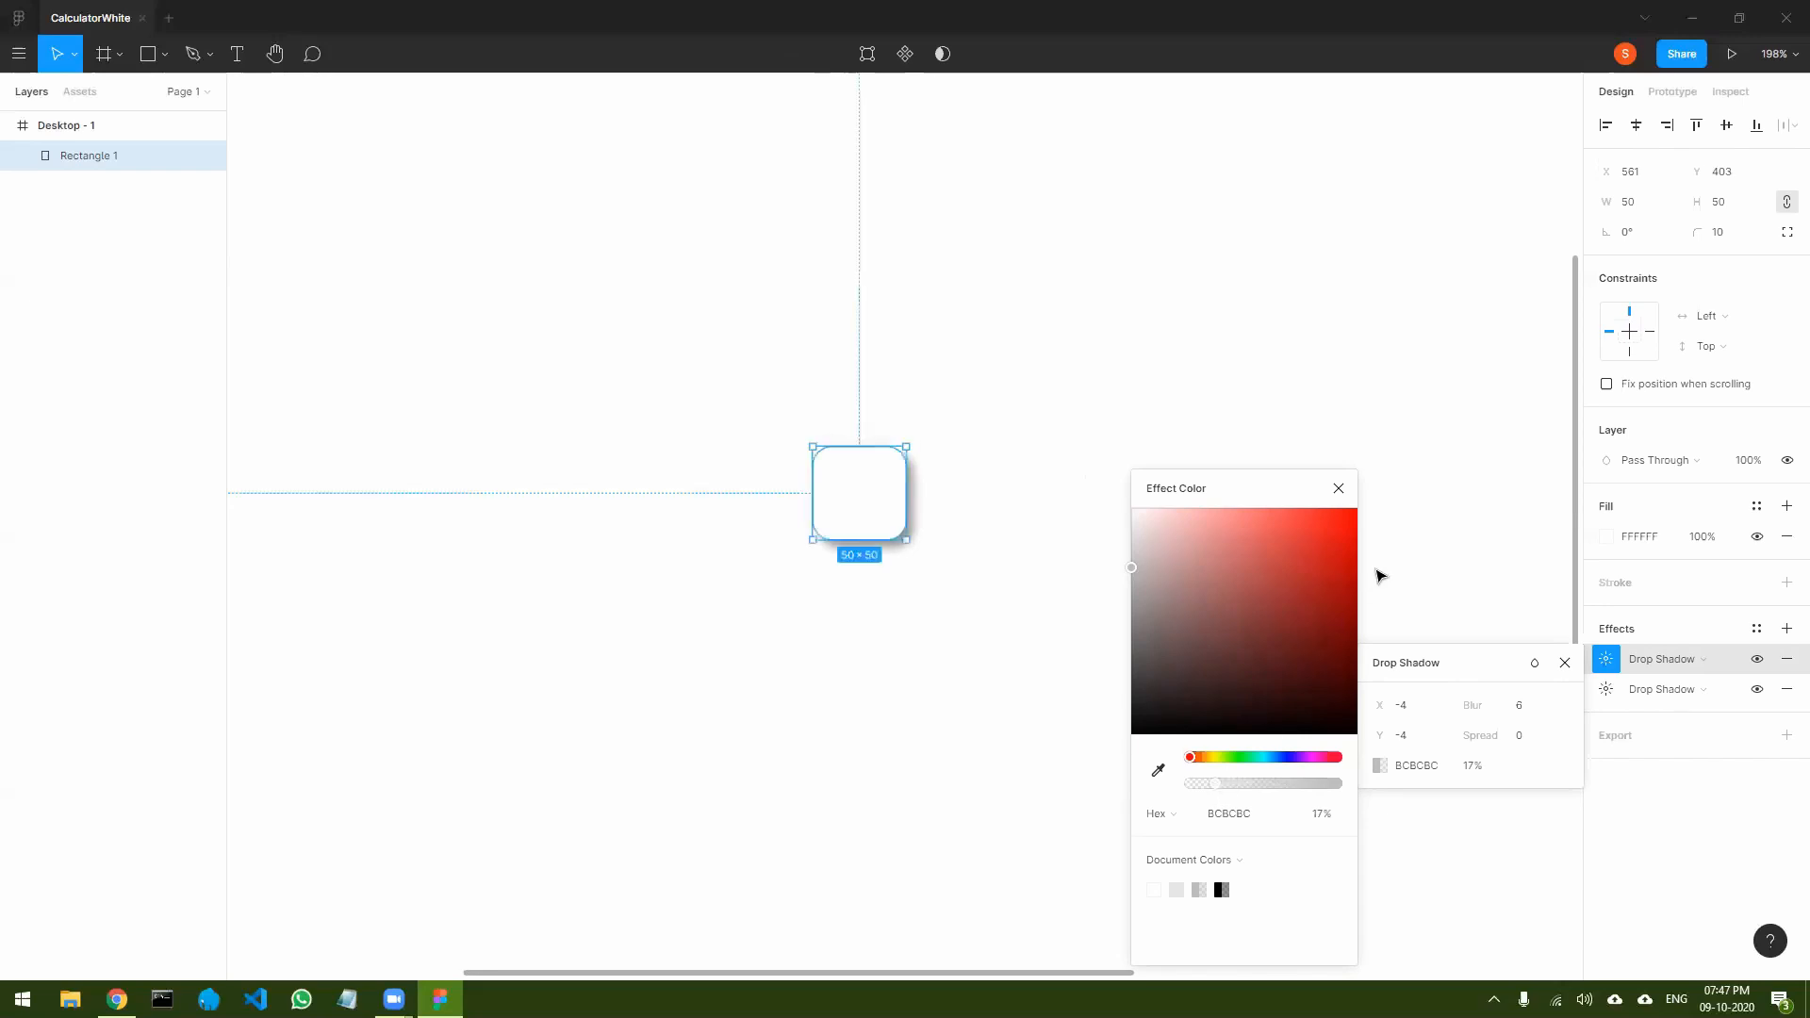
pyautogui.click(1339, 488)
# - Lower the black shadow's opacity to 13% and check the softened square
pyautogui.click(1606, 689)
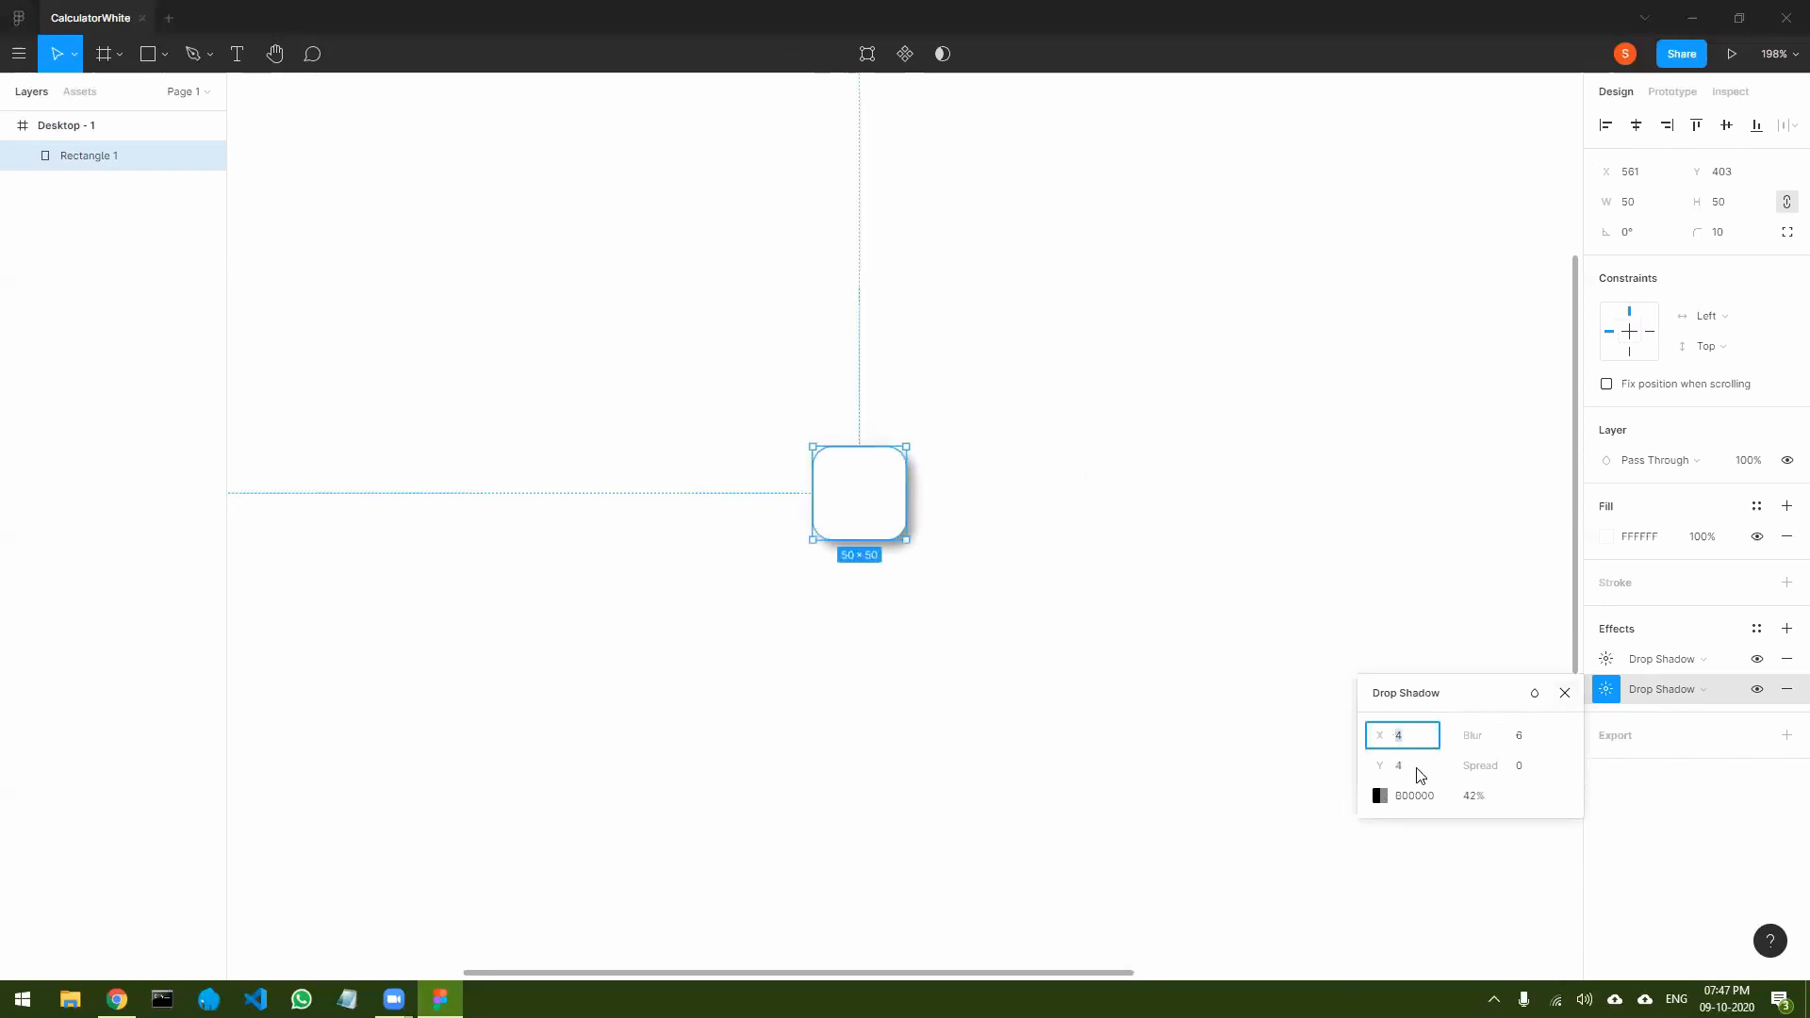
pyautogui.click(1381, 796)
pyautogui.moveTo(1254, 792); pyautogui.dragTo(1213, 793)
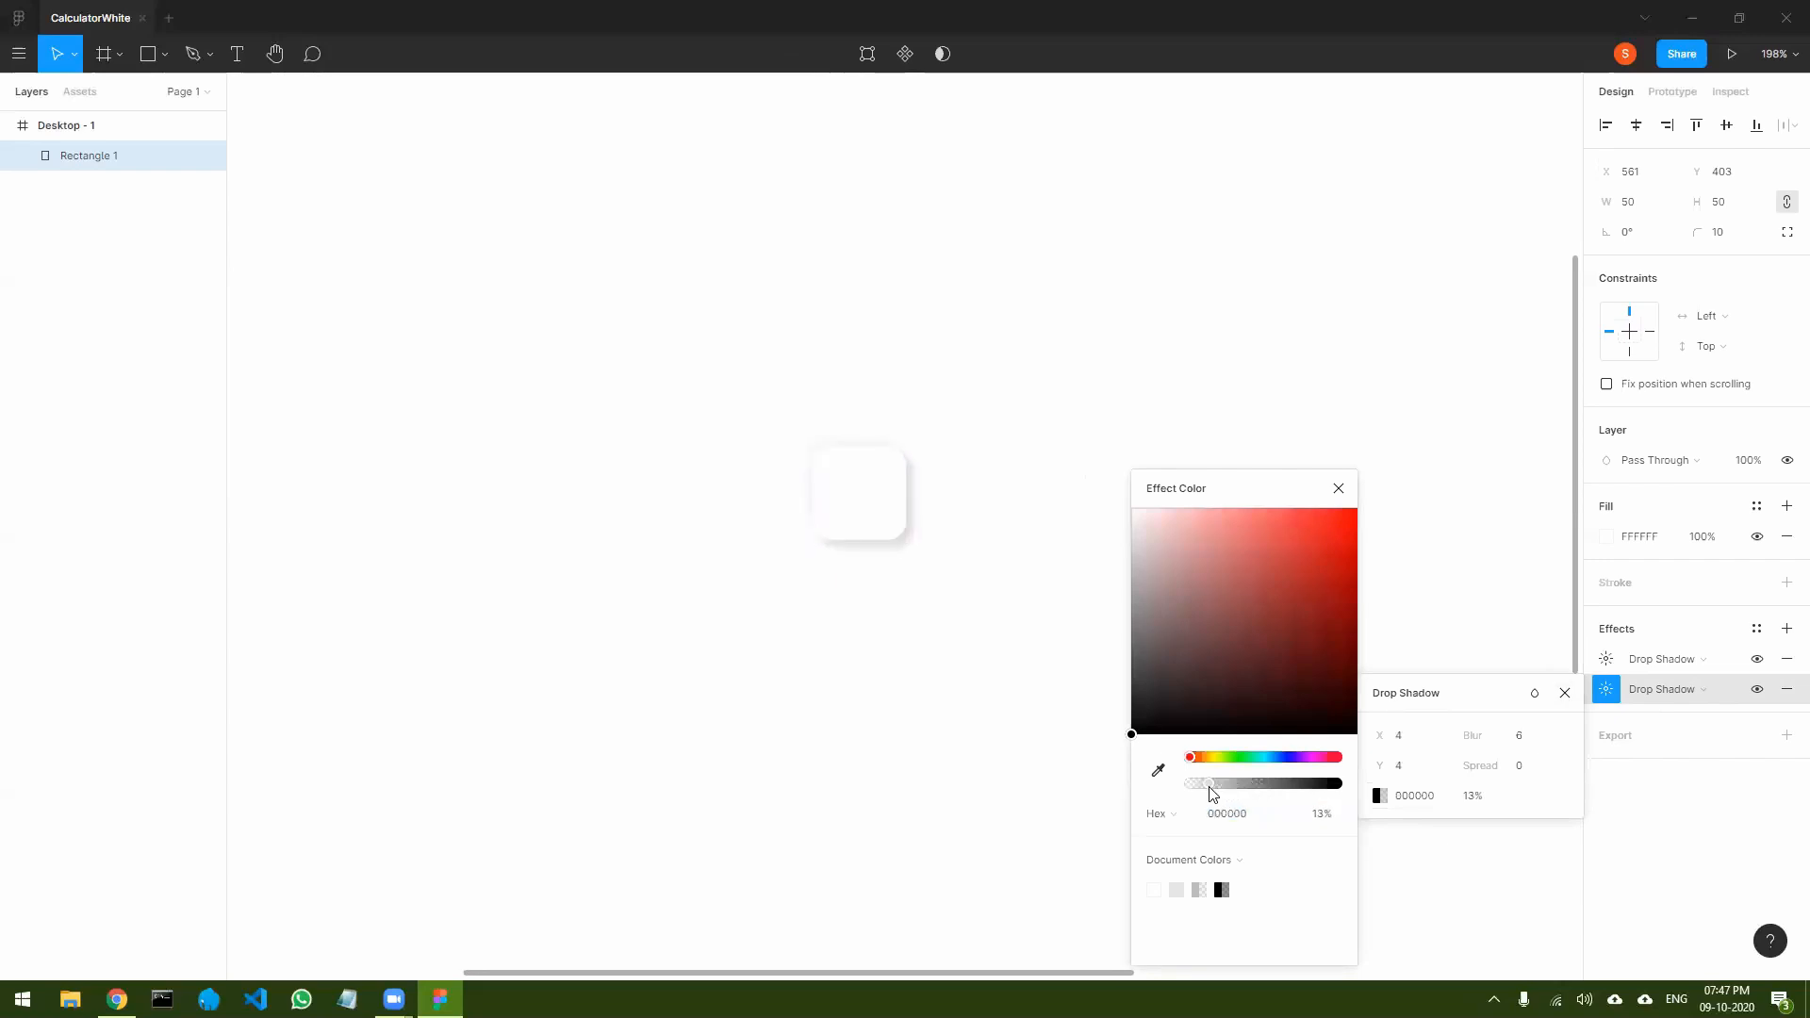
pyautogui.click(1339, 489)
pyautogui.click(1258, 632)
pyautogui.scroll(-5, 865, 598)
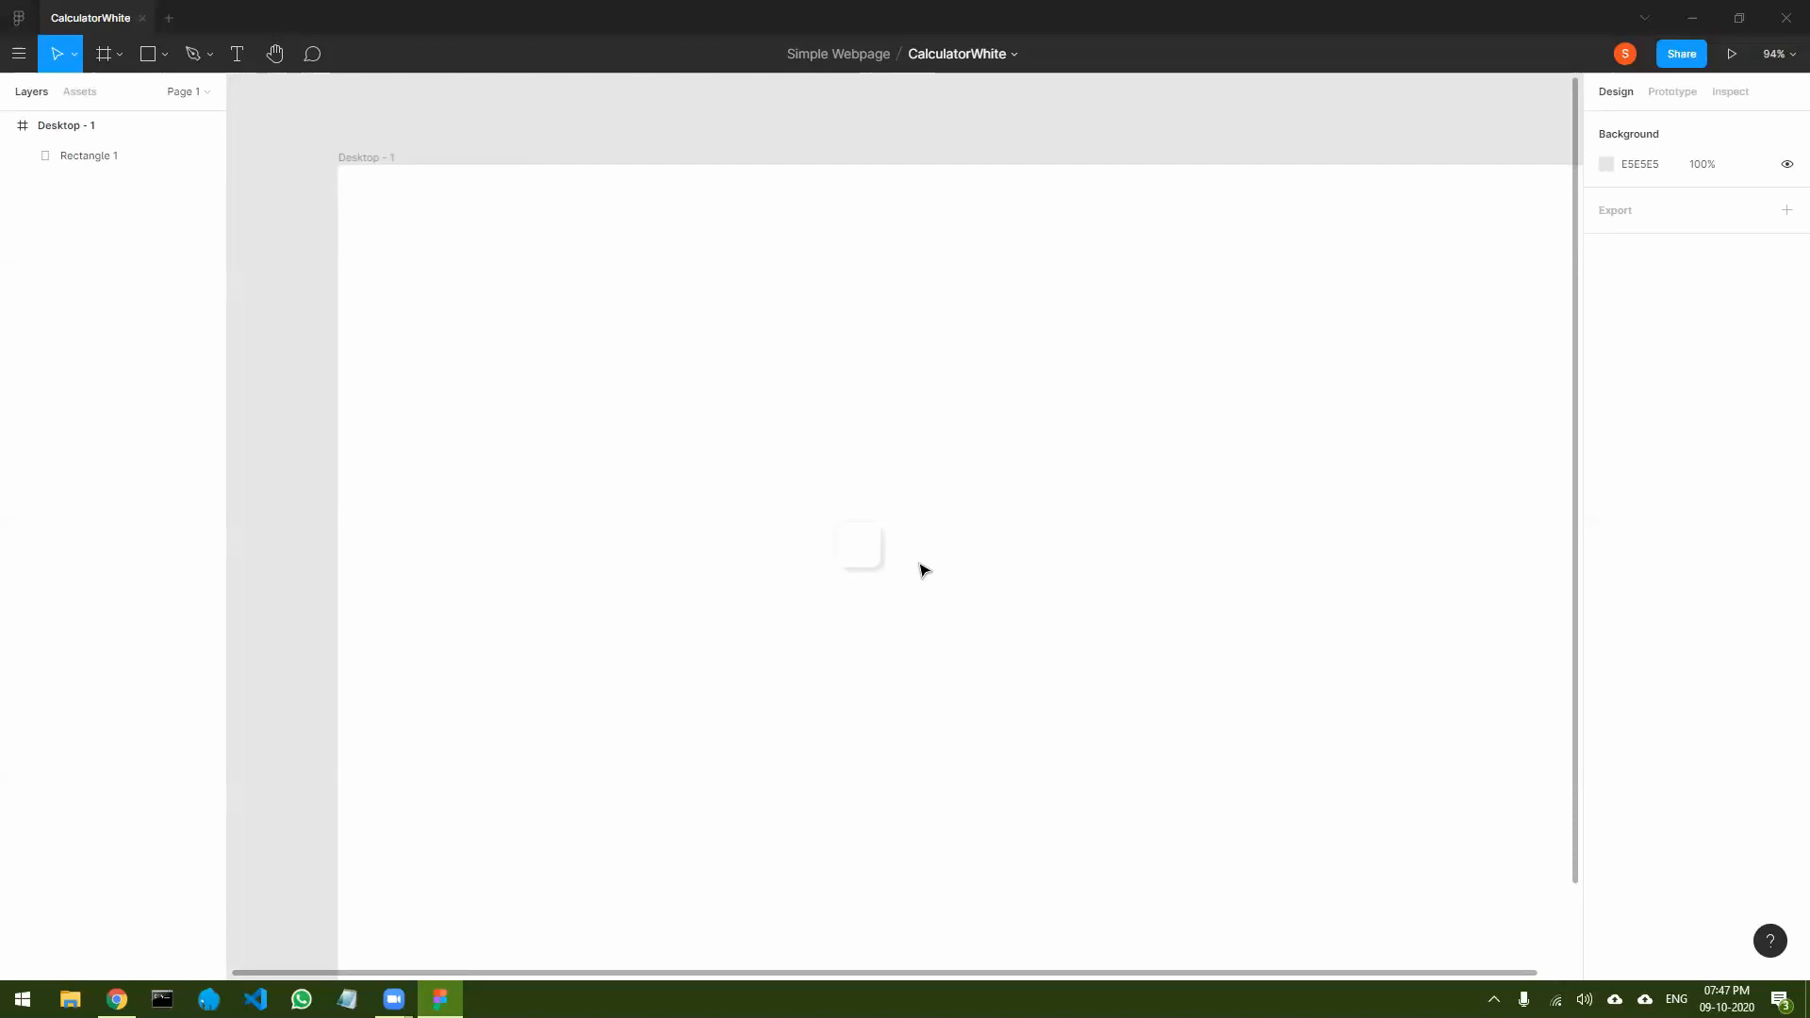
pyautogui.click(867, 550)
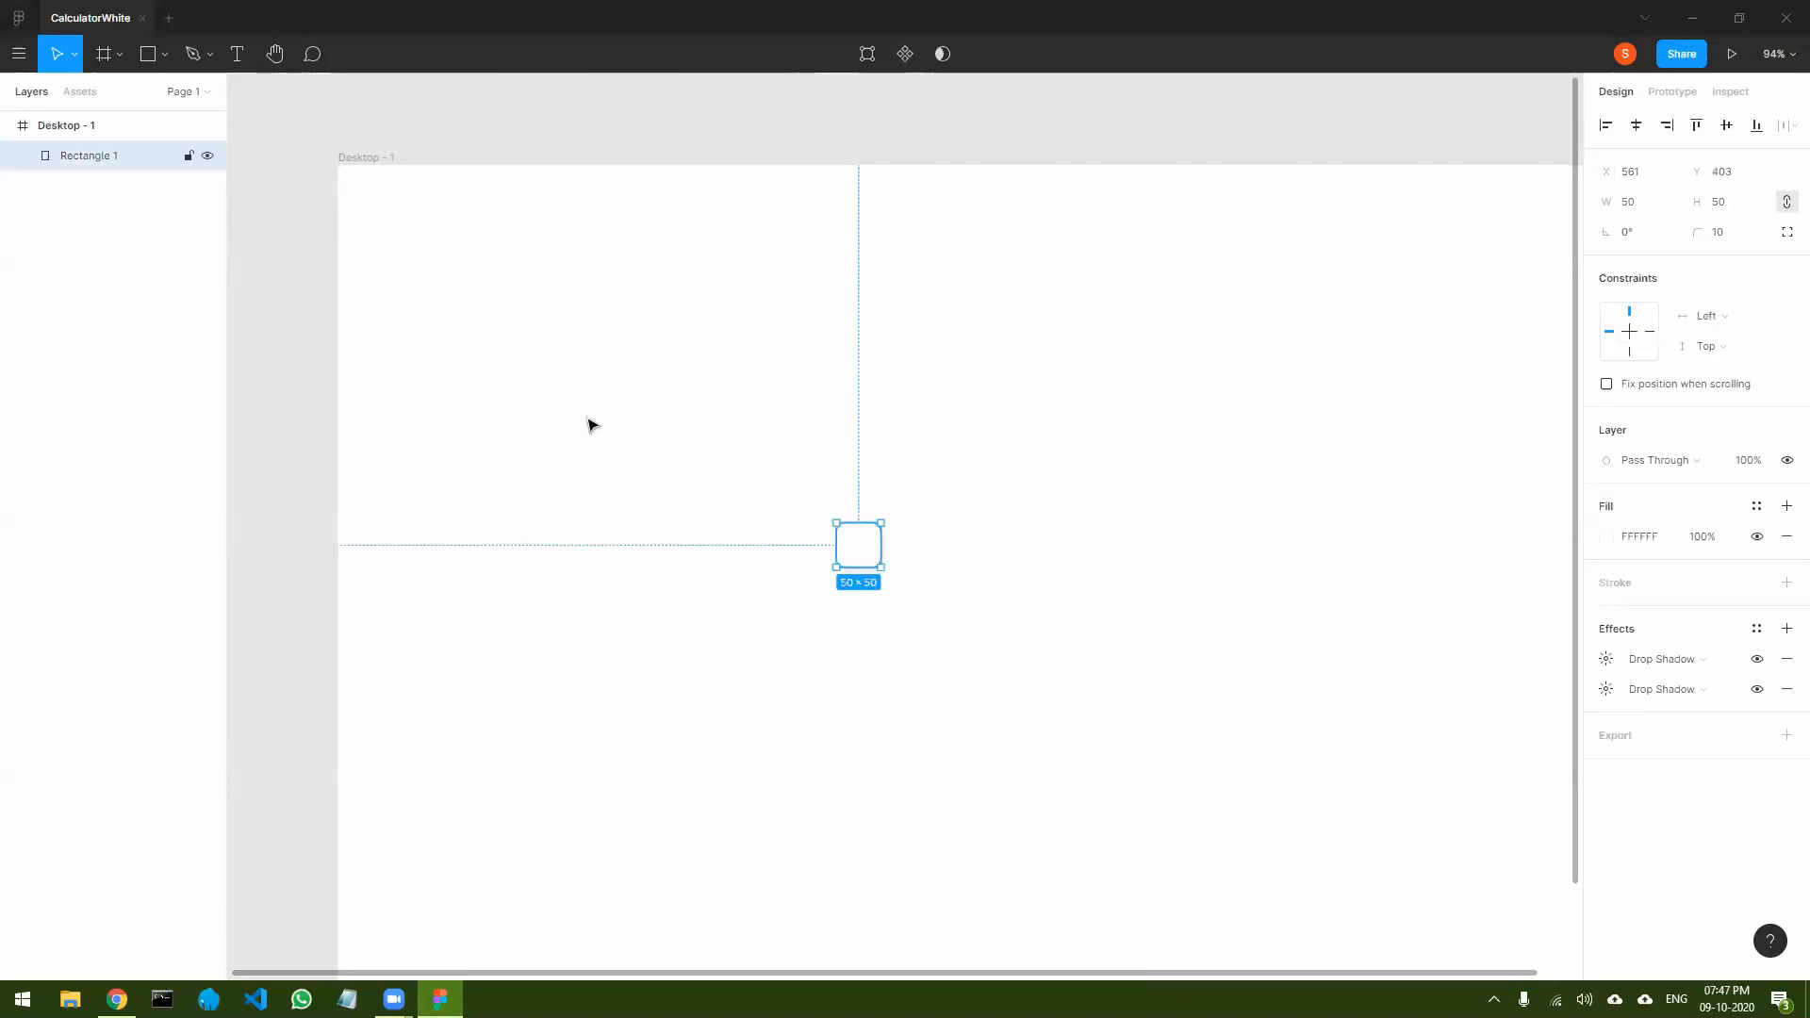
pyautogui.click(564, 349)
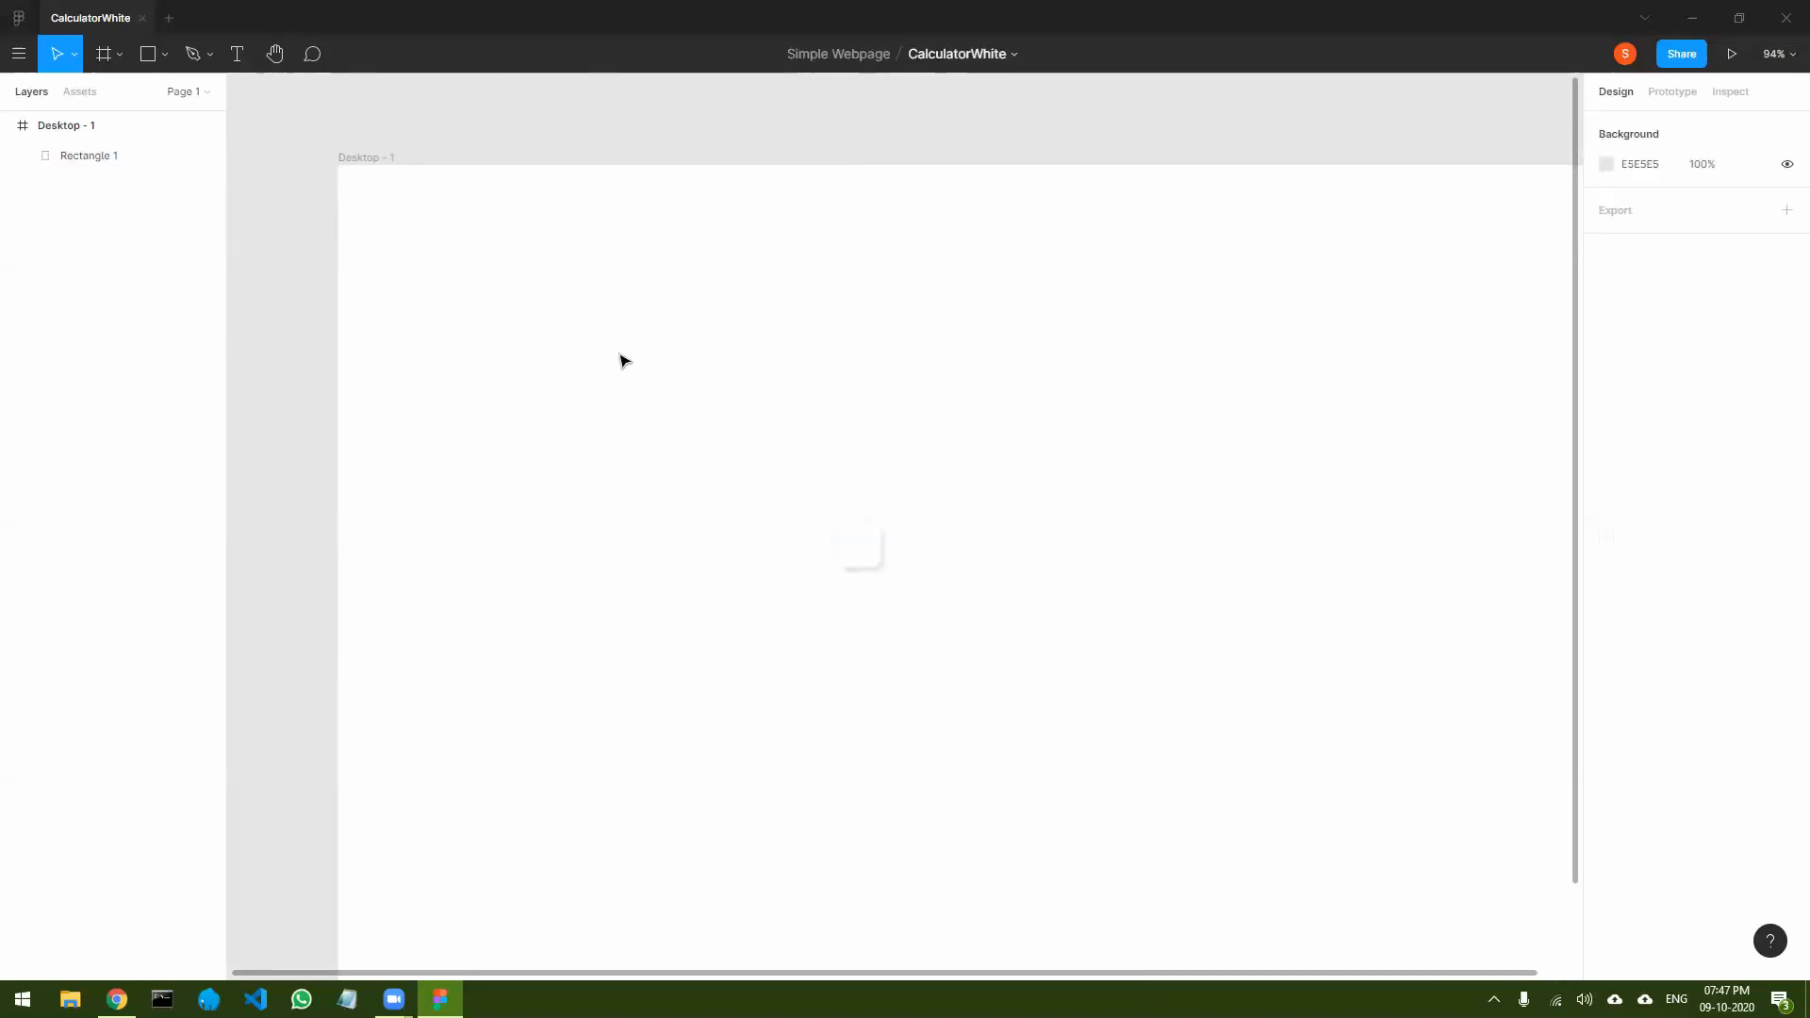
# - Add a text layer reading 1 on the rounded square
pyautogui.click(238, 57)
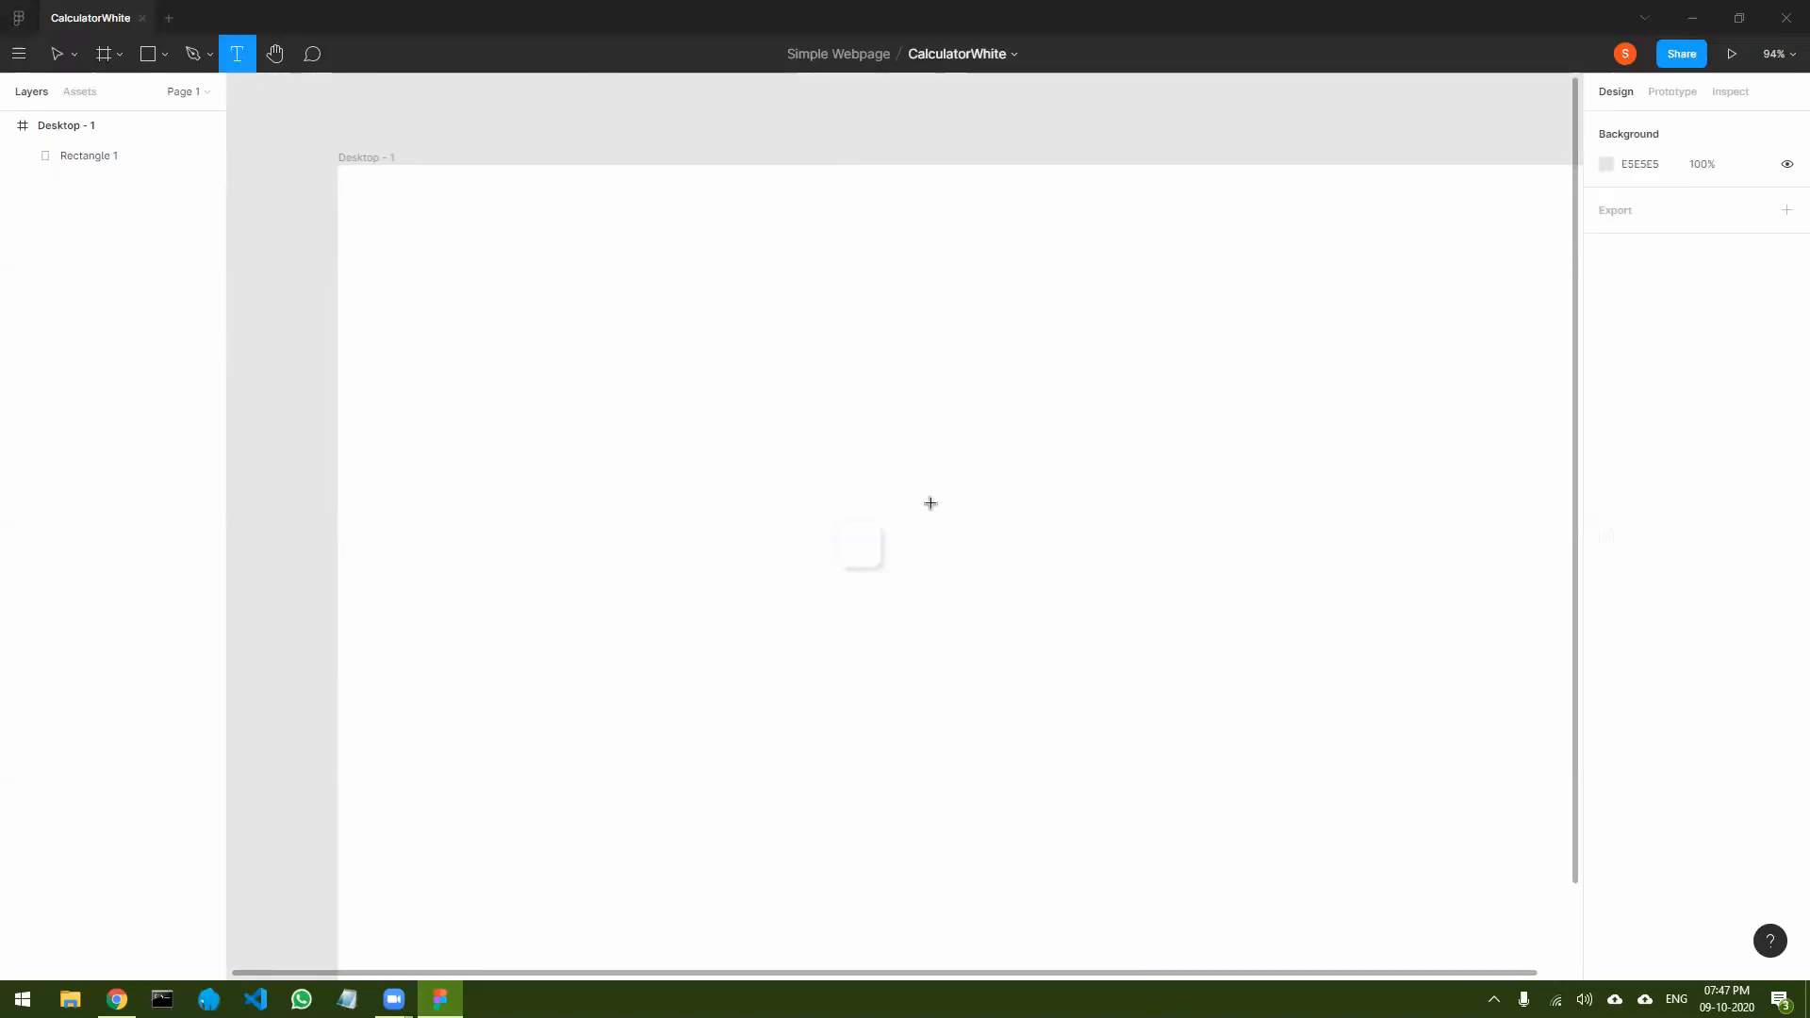
pyautogui.click(857, 545)
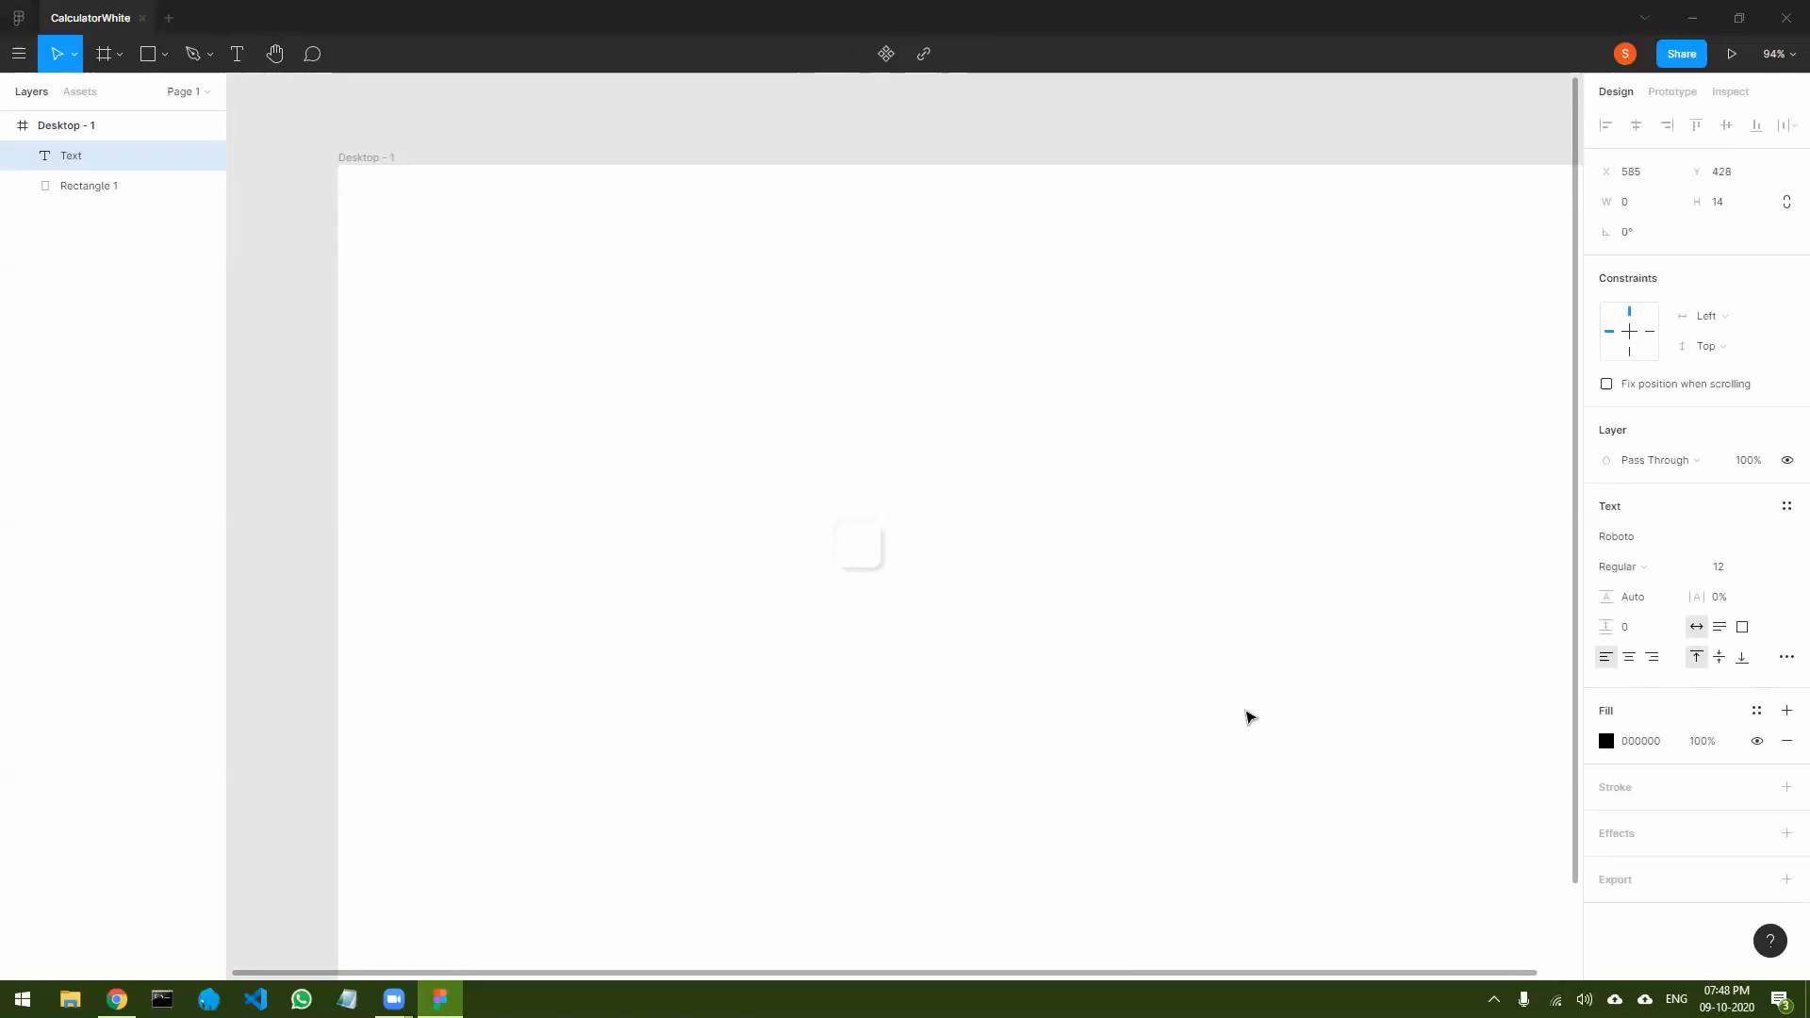
pyautogui.write('1')
pyautogui.press('Escape')
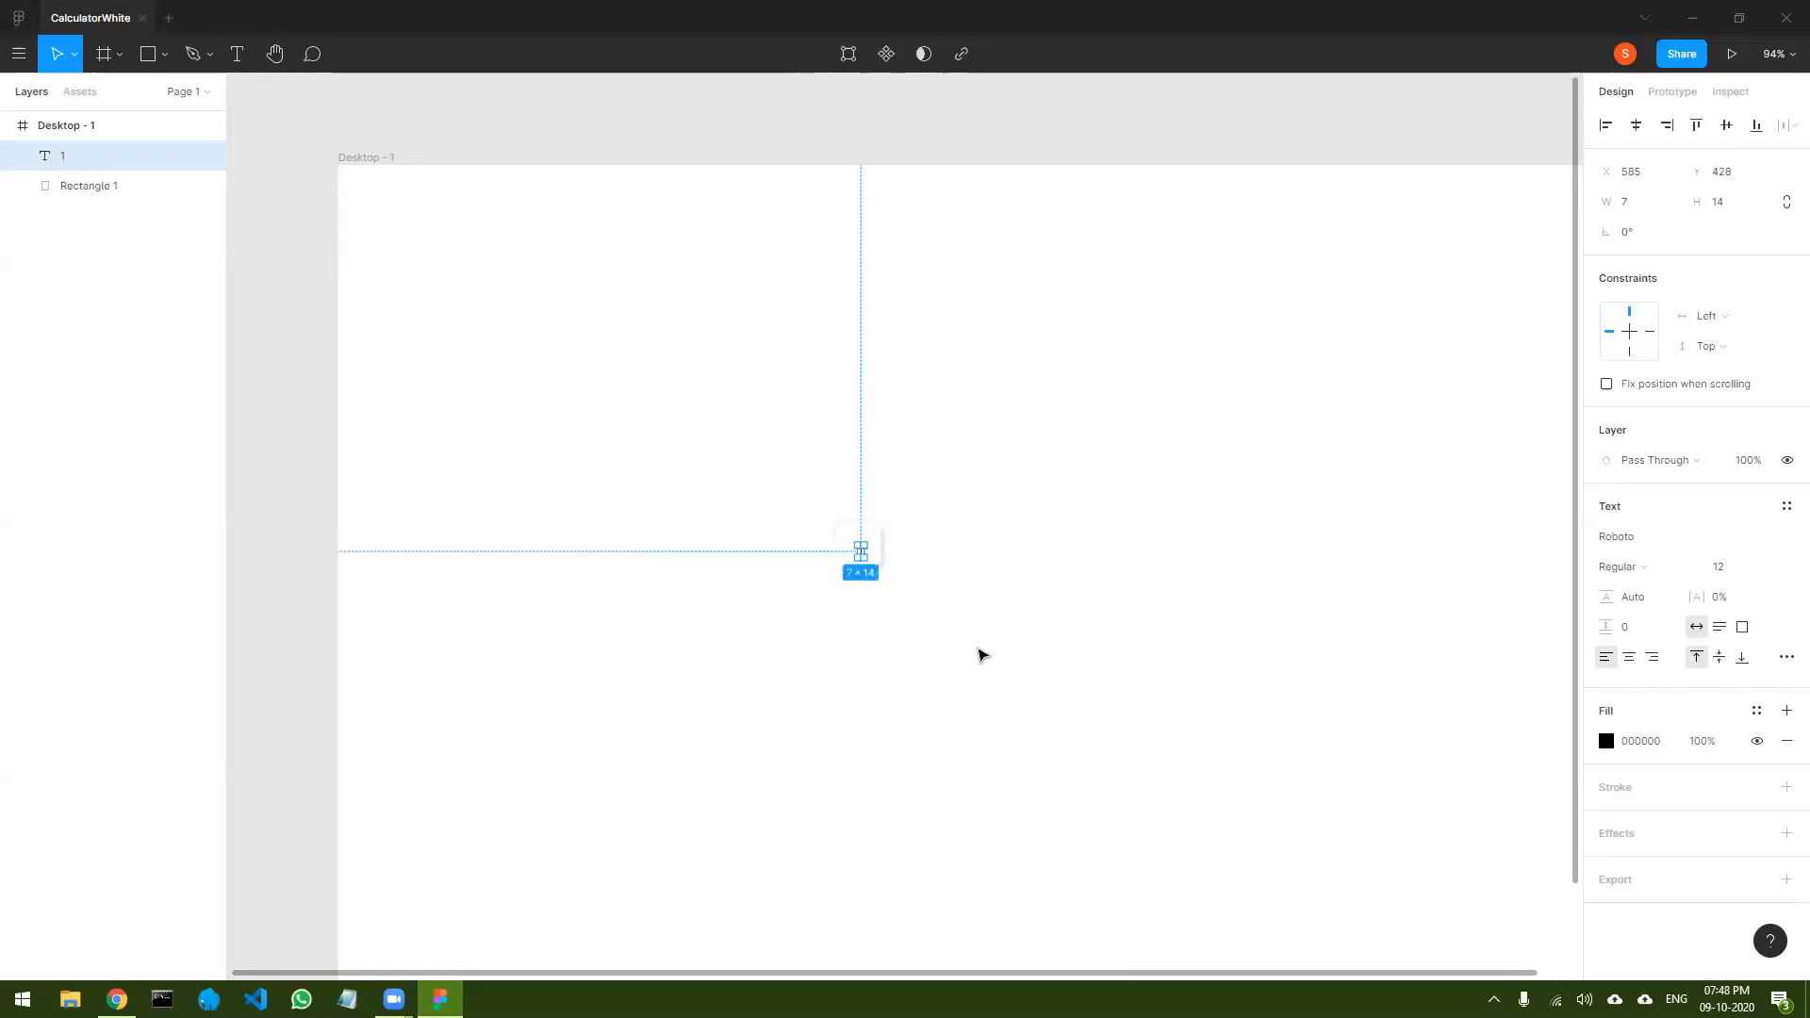
pyautogui.click(933, 570)
pyautogui.click(867, 558)
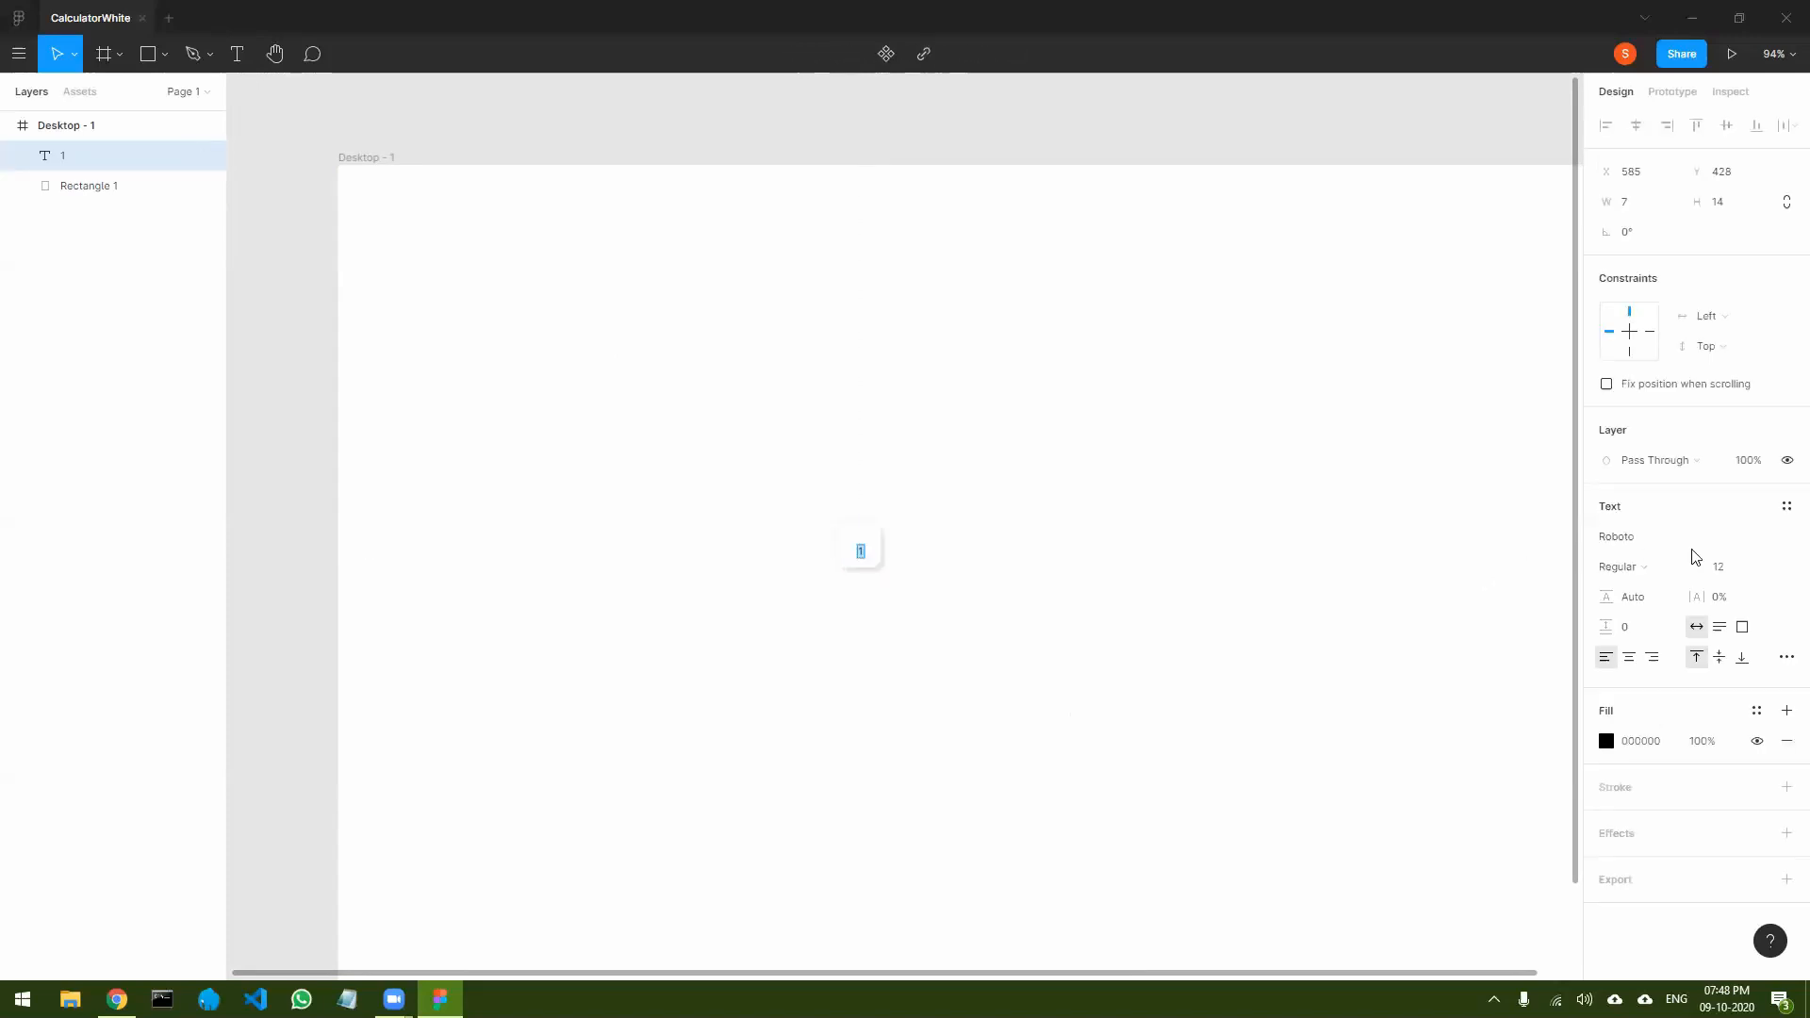
# - Set the 1 text to 28 pt and centre it on the square
pyautogui.click(1719, 571)
pyautogui.write('28')
pyautogui.press('Return')
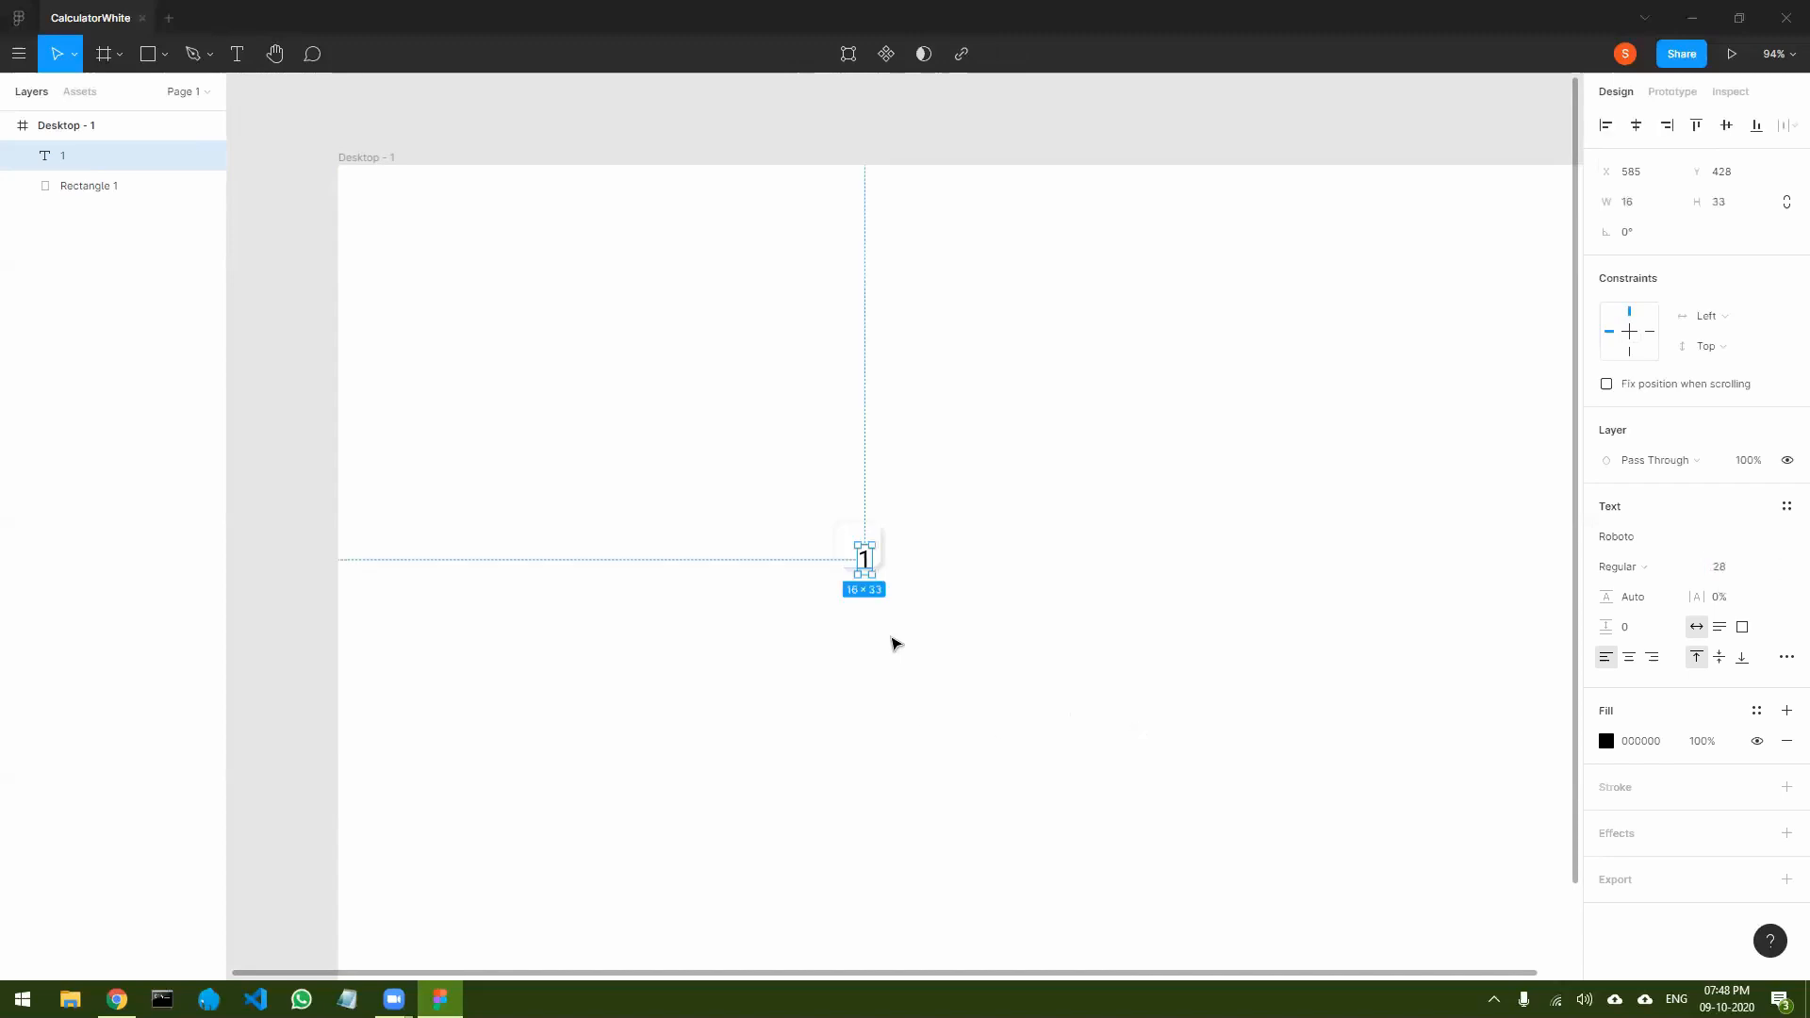
pyautogui.moveTo(865, 558); pyautogui.dragTo(858, 550)
pyautogui.click(1013, 603)
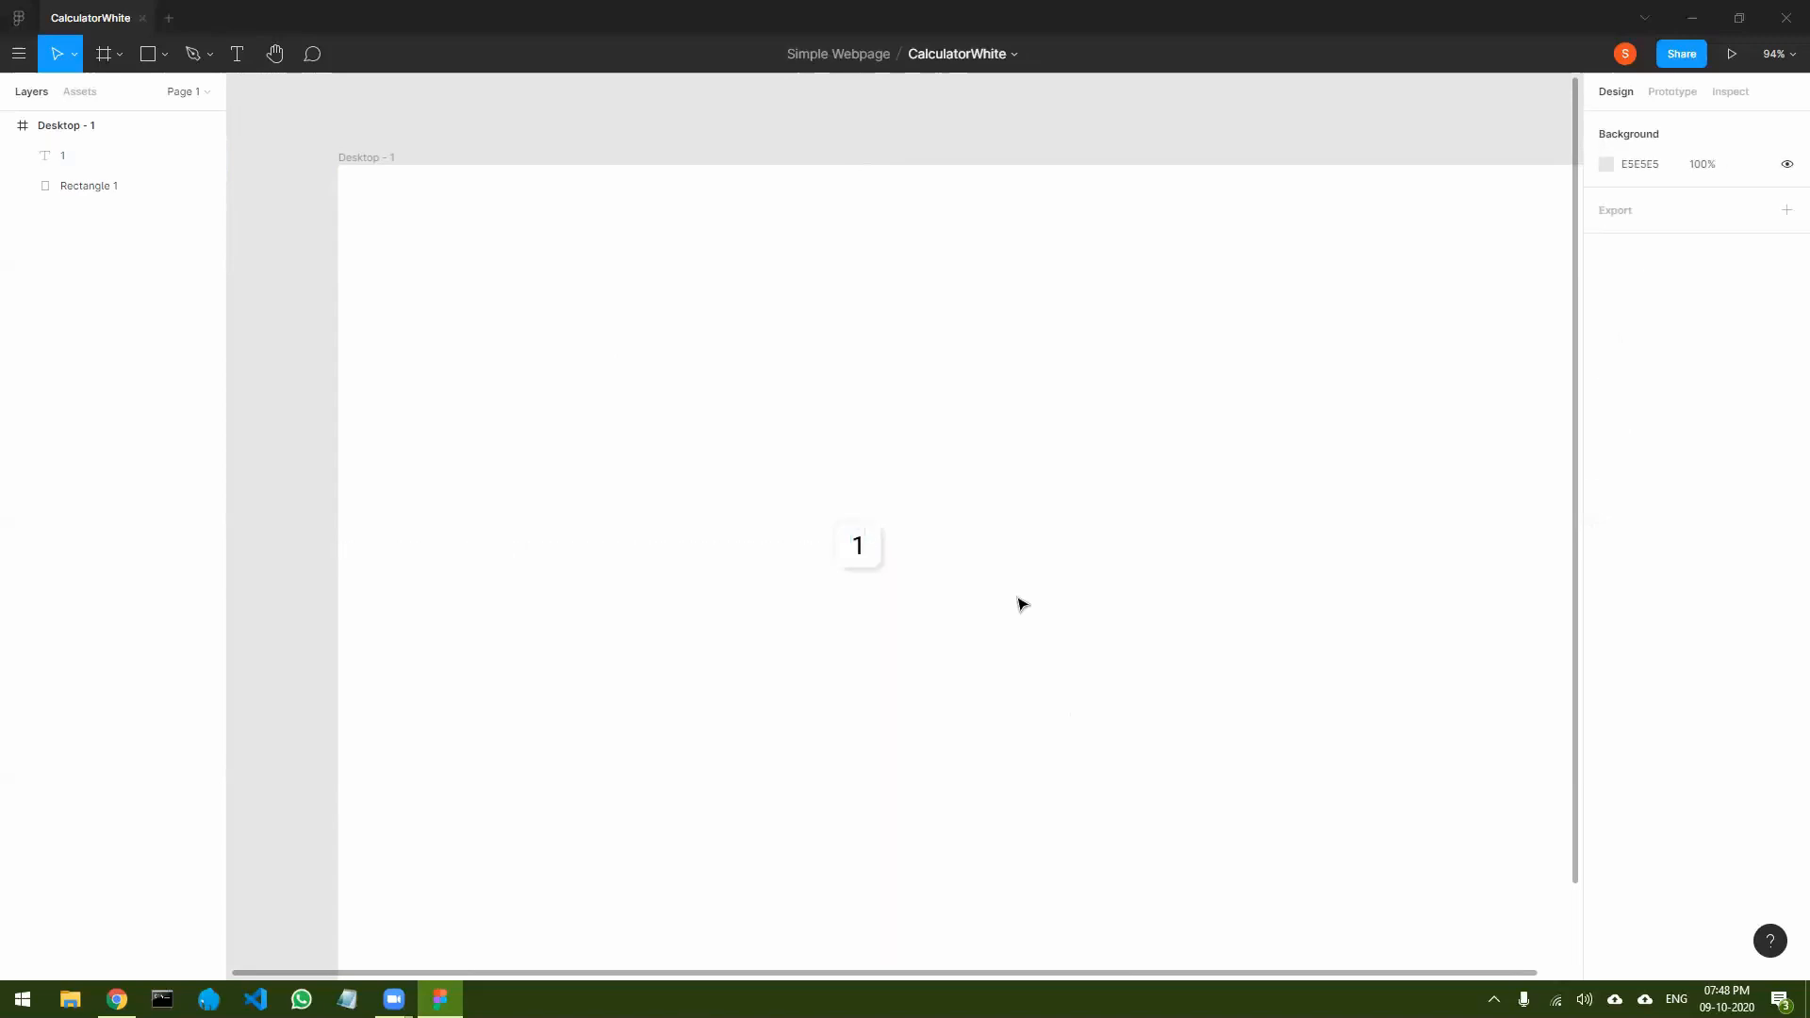
# - Change the 1 text's fill to a mid-grey around 797979
pyautogui.click(859, 549)
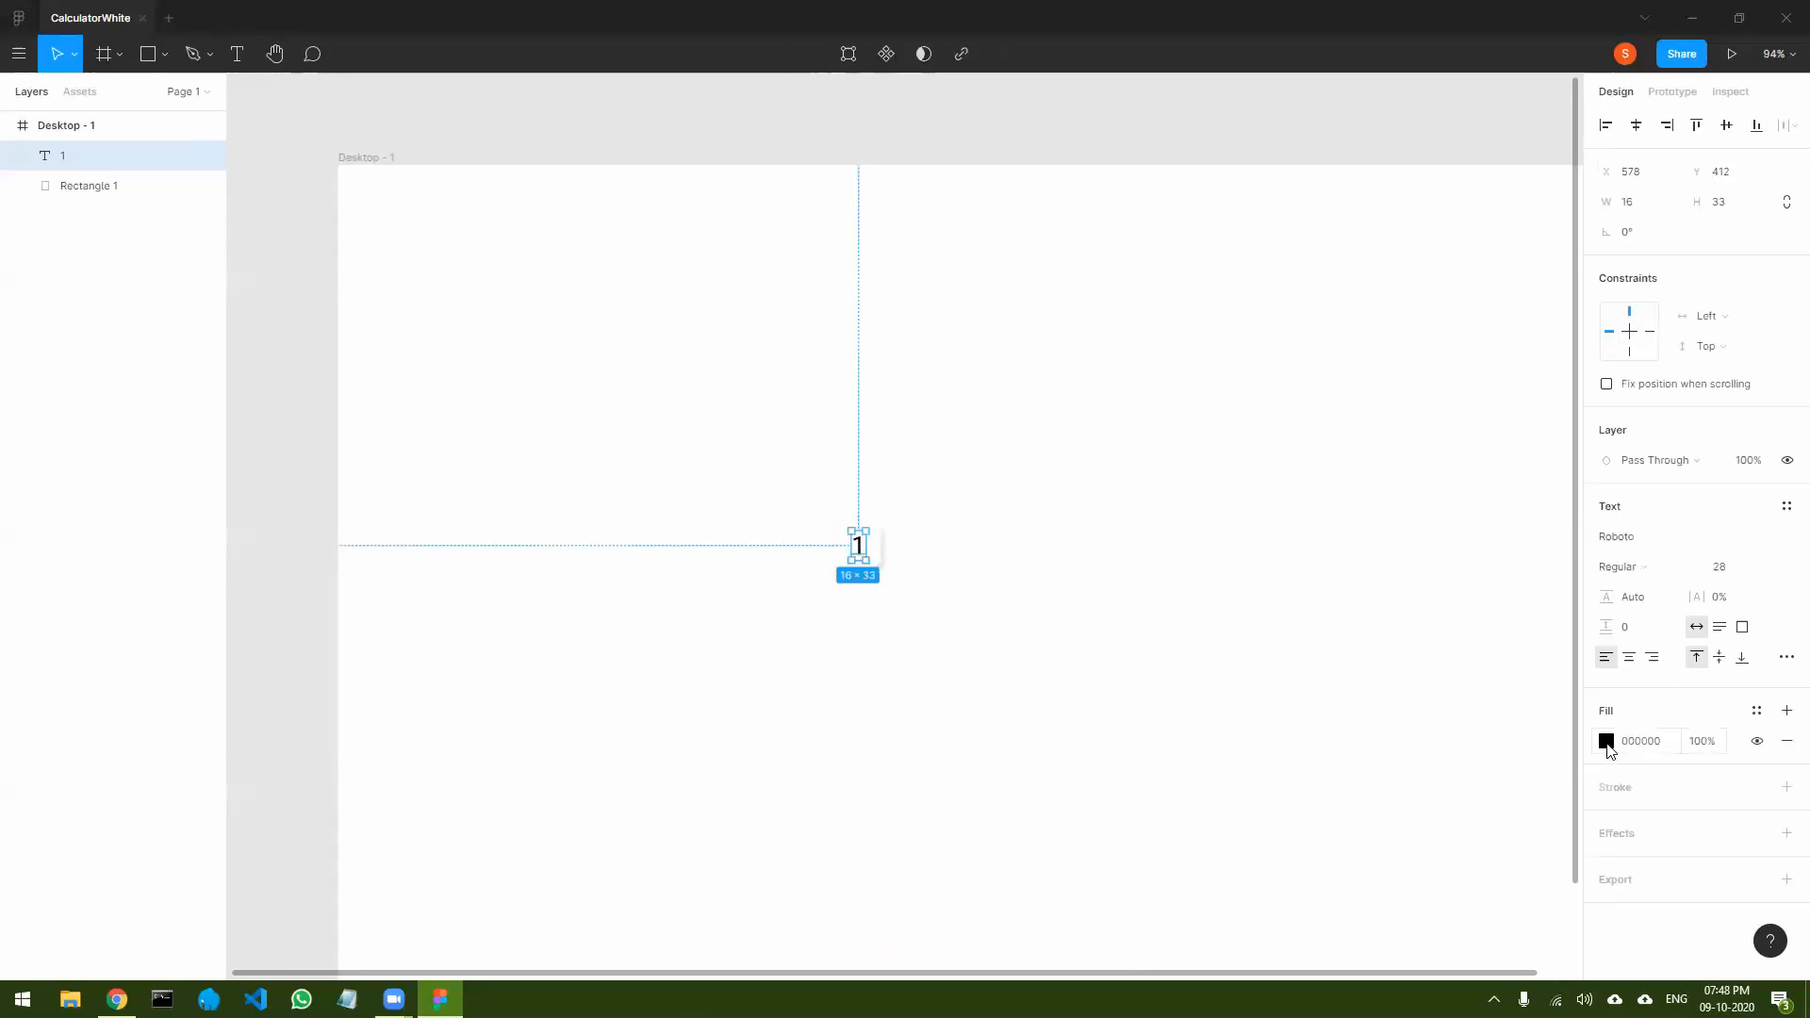
pyautogui.click(1606, 742)
pyautogui.moveTo(1387, 638); pyautogui.dragTo(1332, 635)
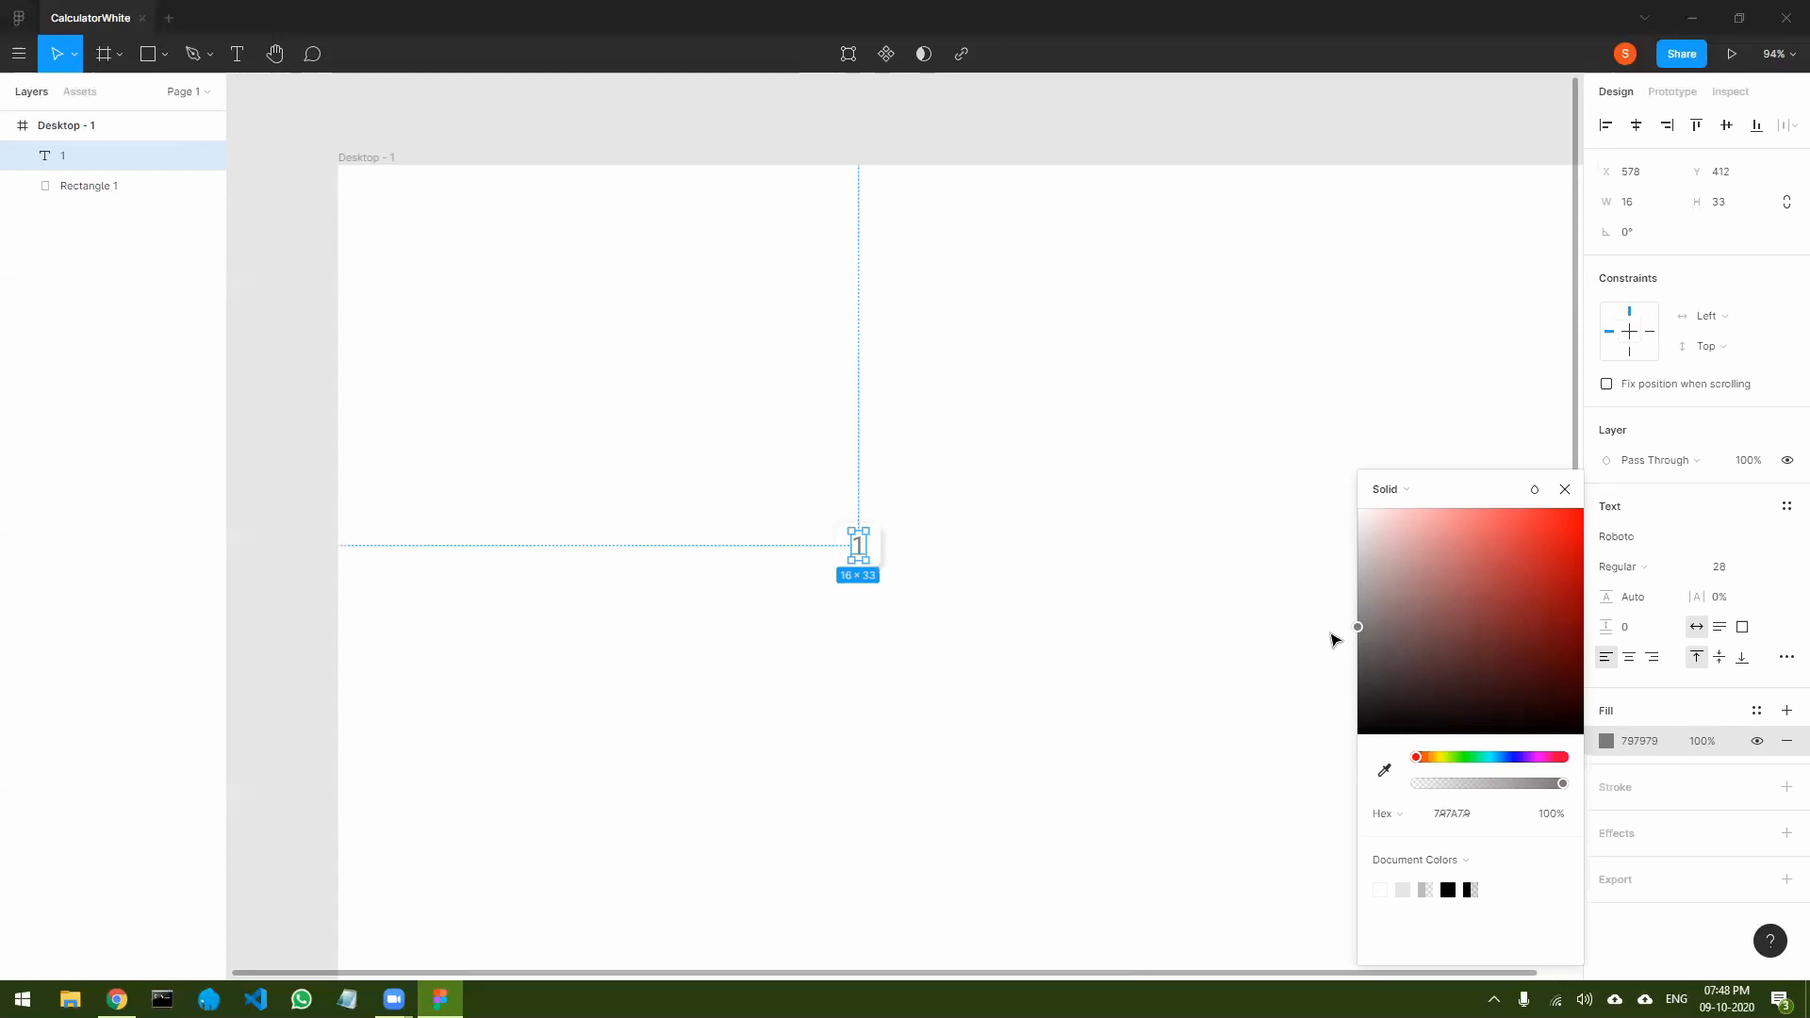
pyautogui.click(1169, 625)
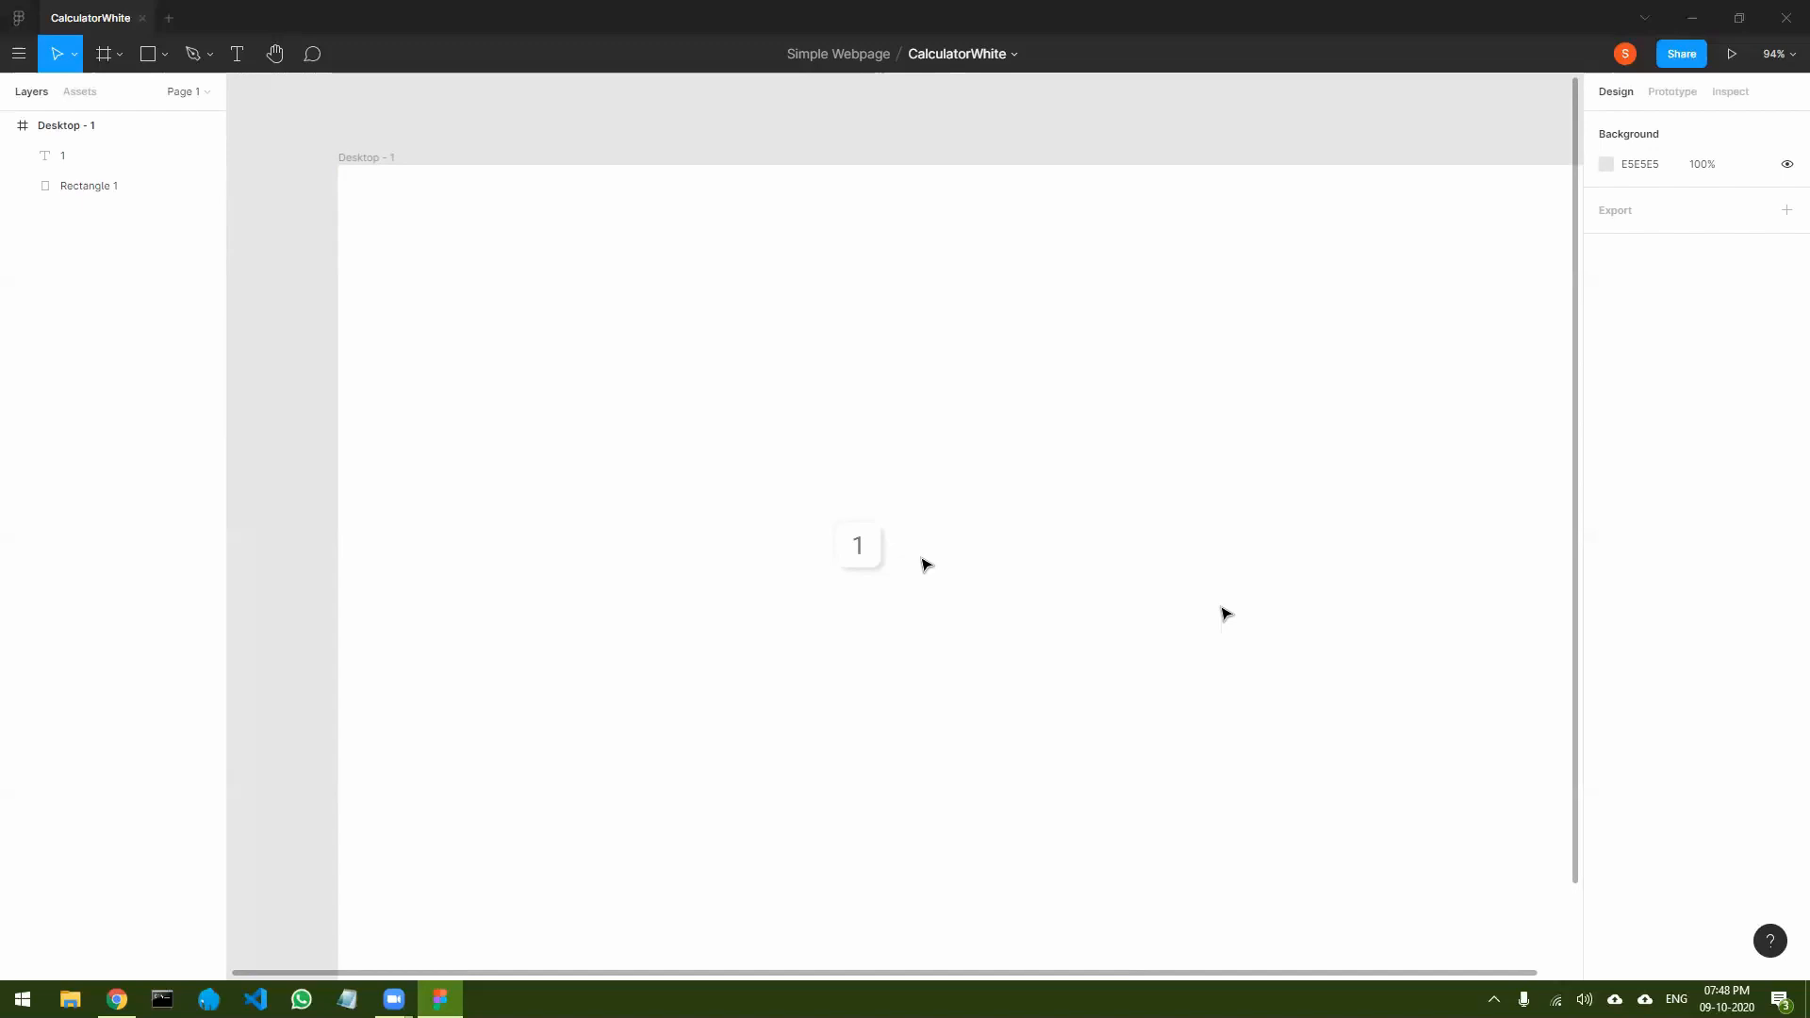
# - Select the 1 text with its square and create Component 1 from them
pyautogui.click(860, 554)
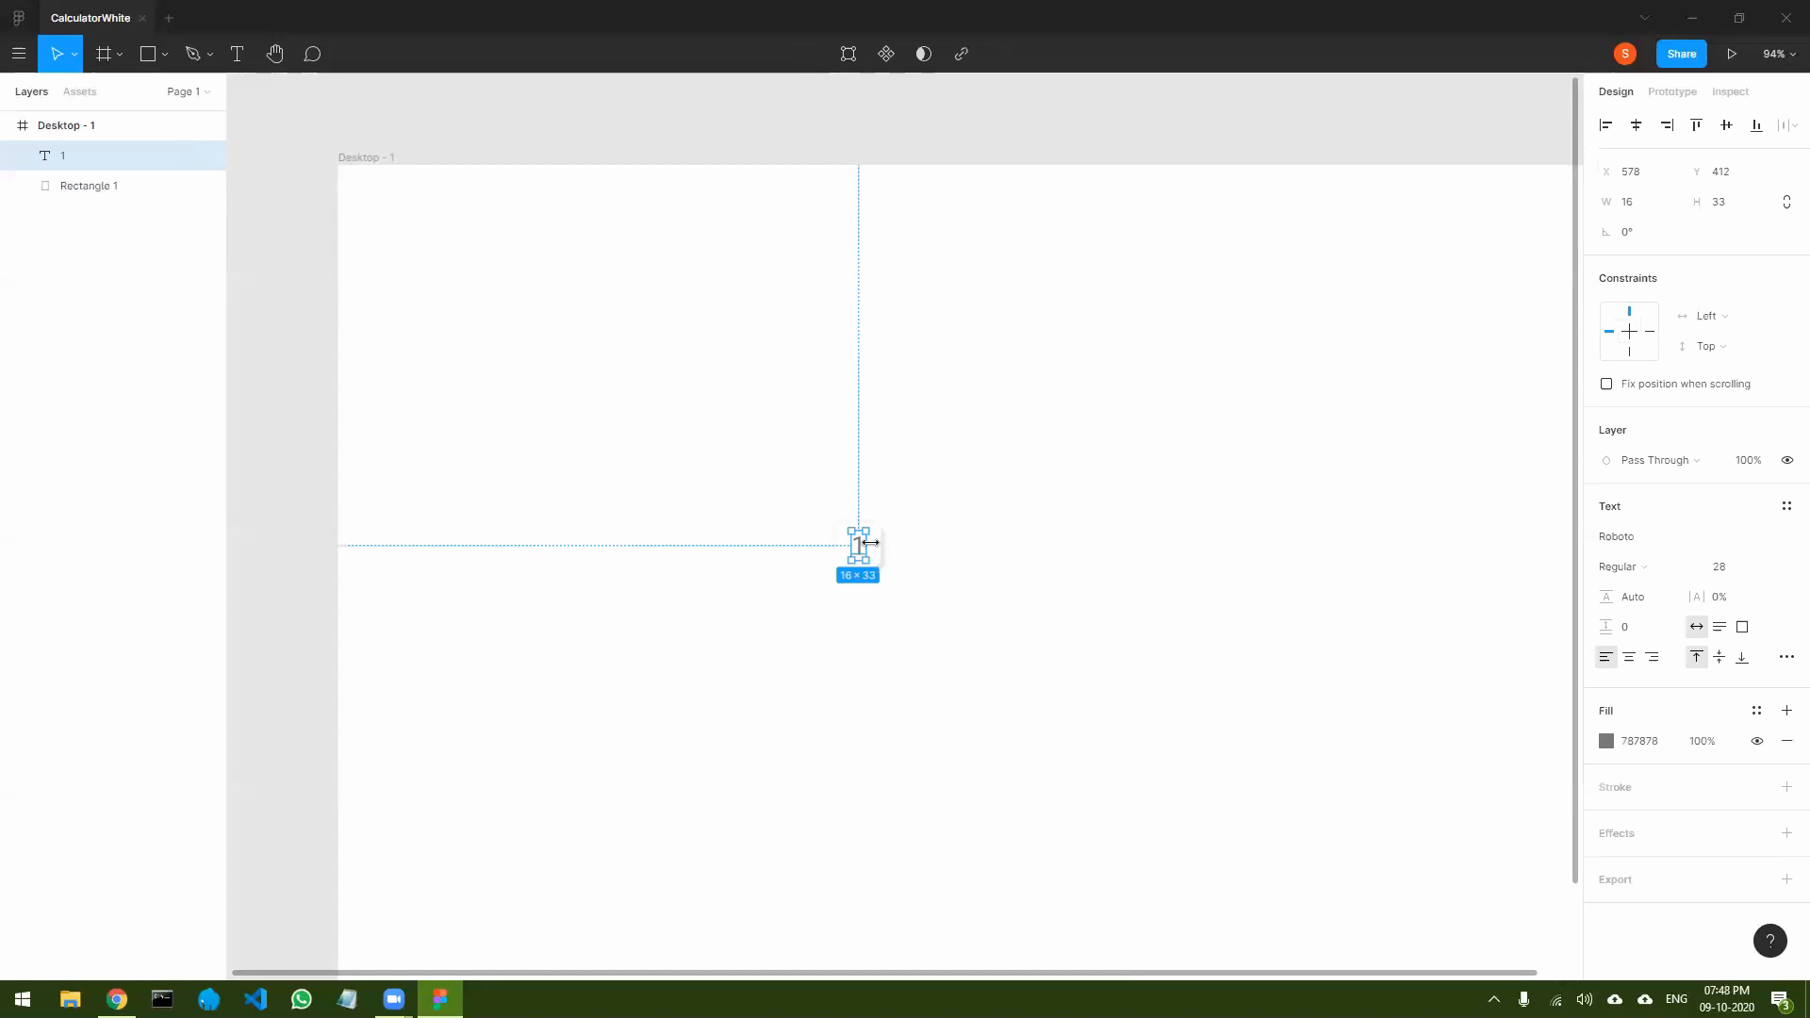
pyautogui.keyDown('shift'); pyautogui.click(878, 551); pyautogui.keyUp('shift')
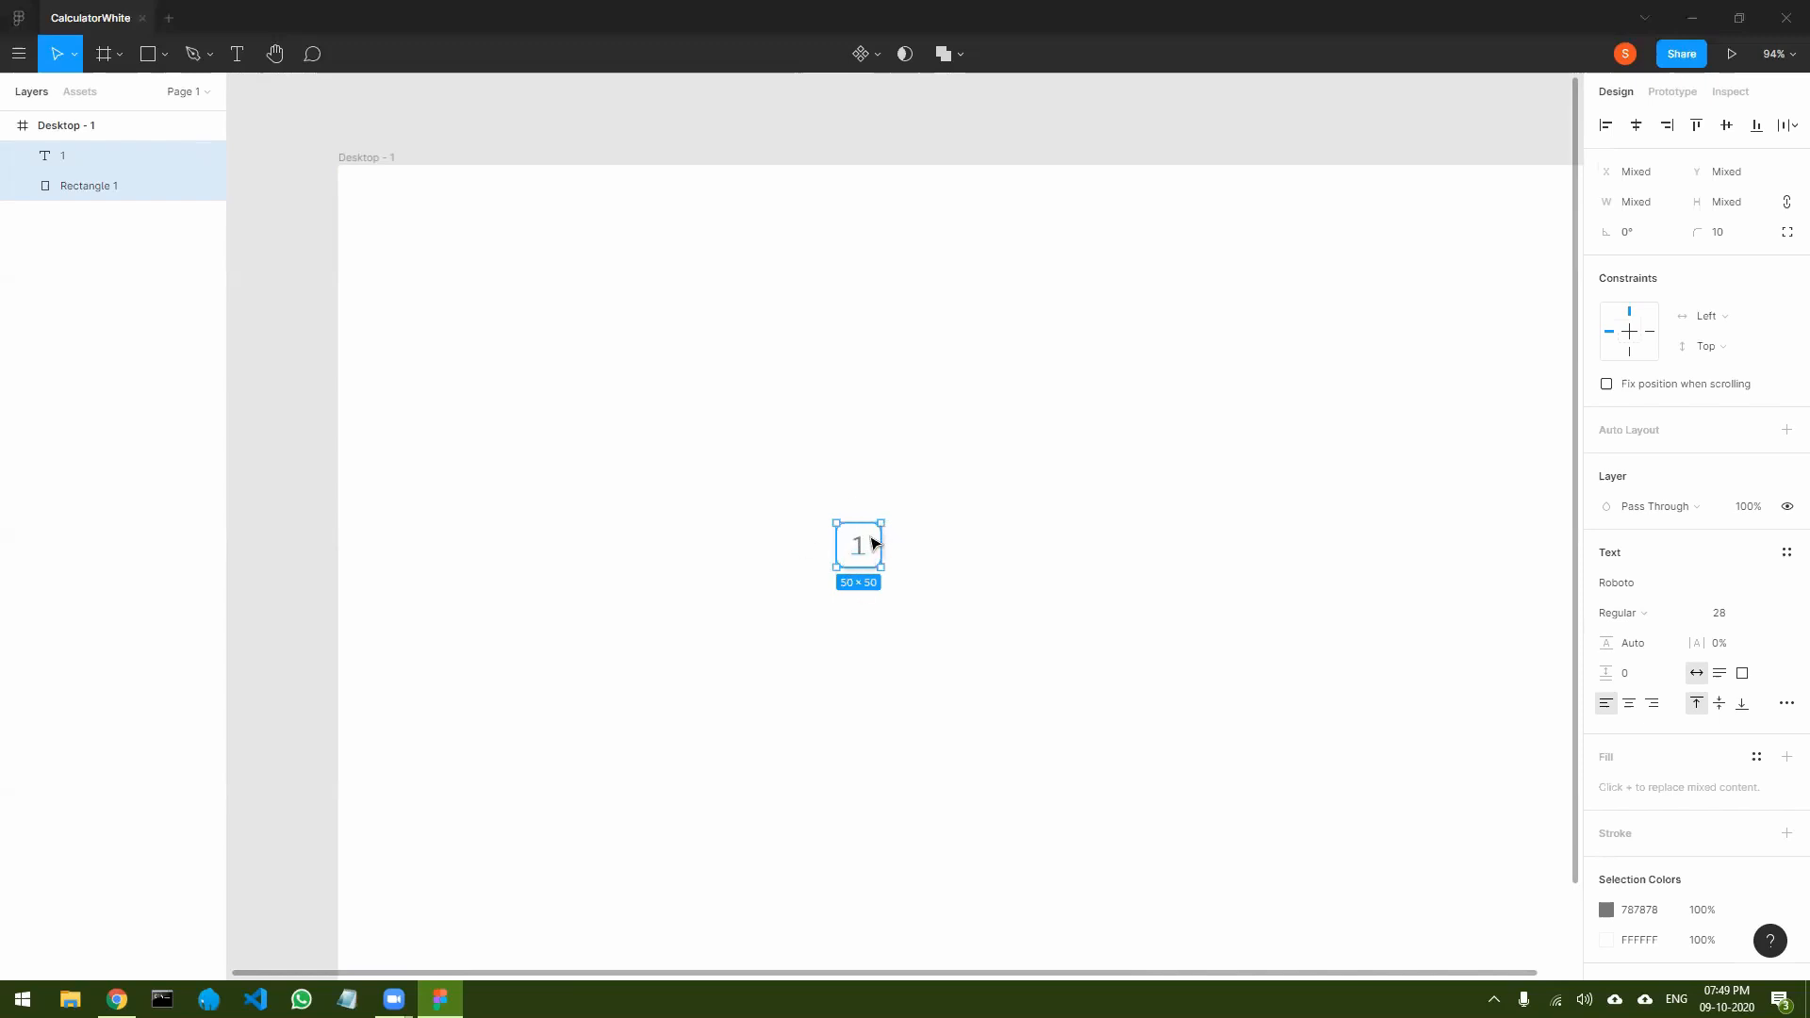
pyautogui.rightClick(871, 544)
pyautogui.click(904, 772)
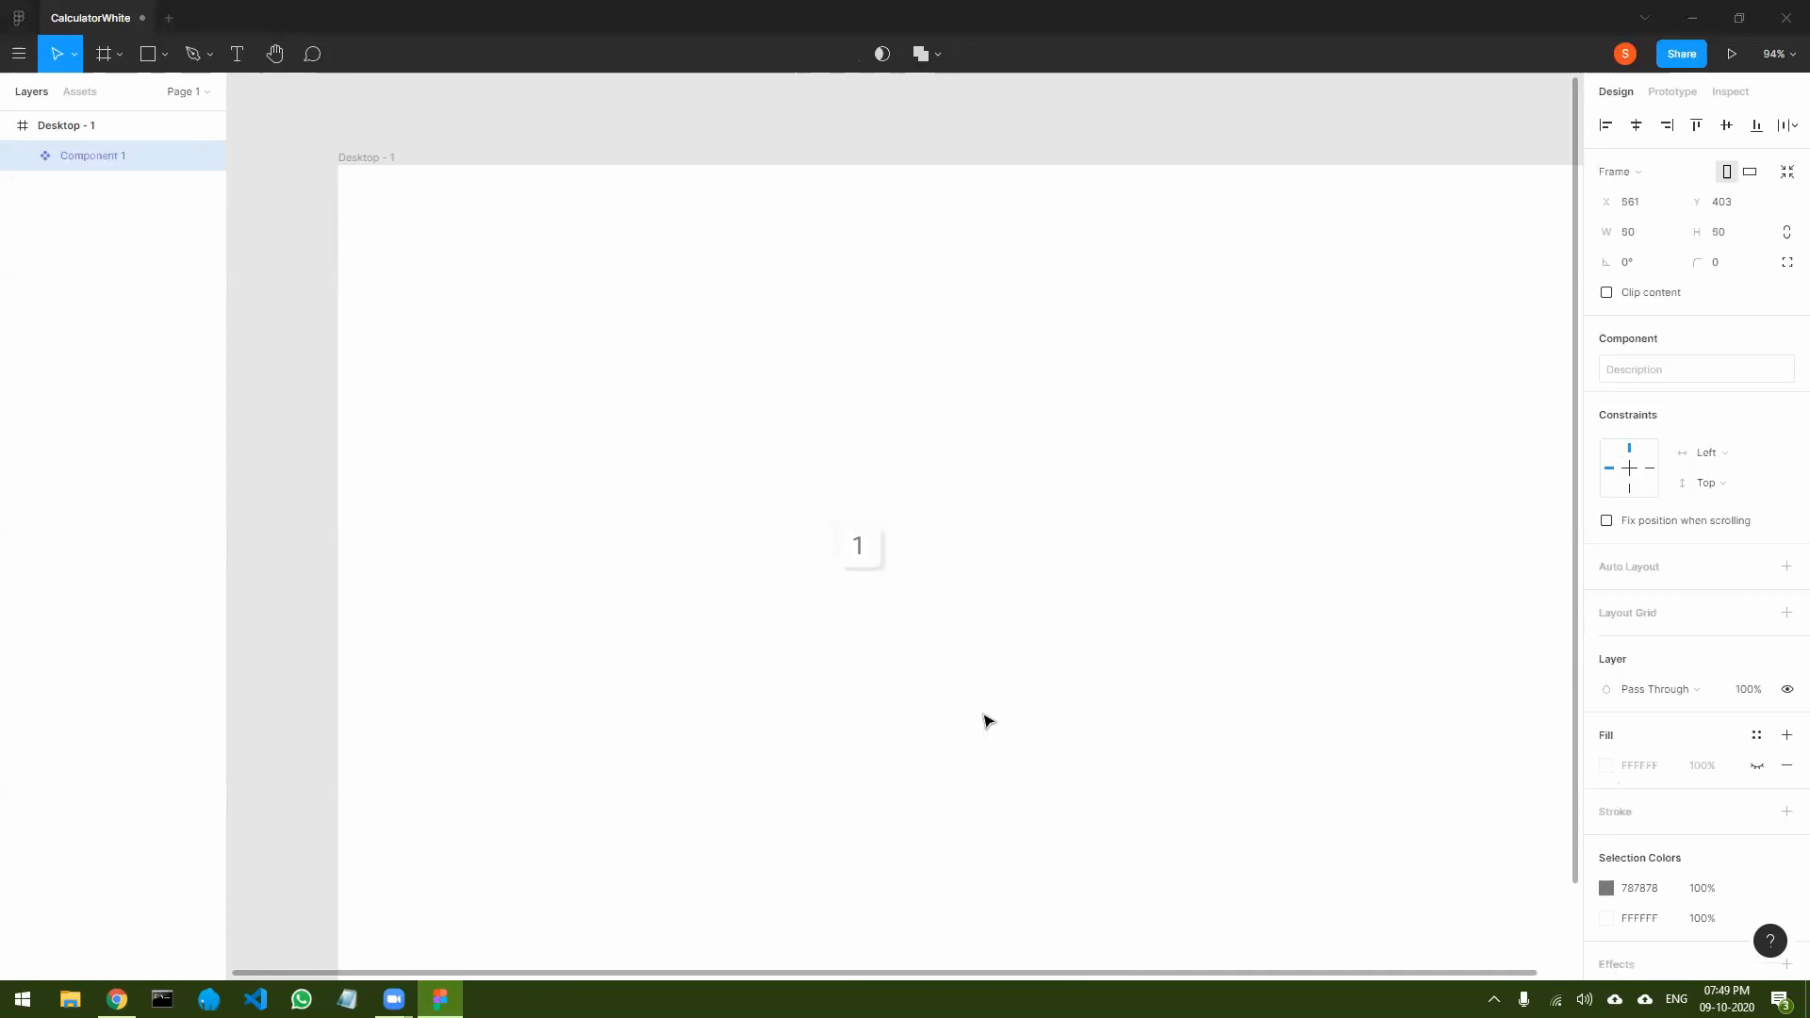
pyautogui.click(905, 708)
pyautogui.click(869, 546)
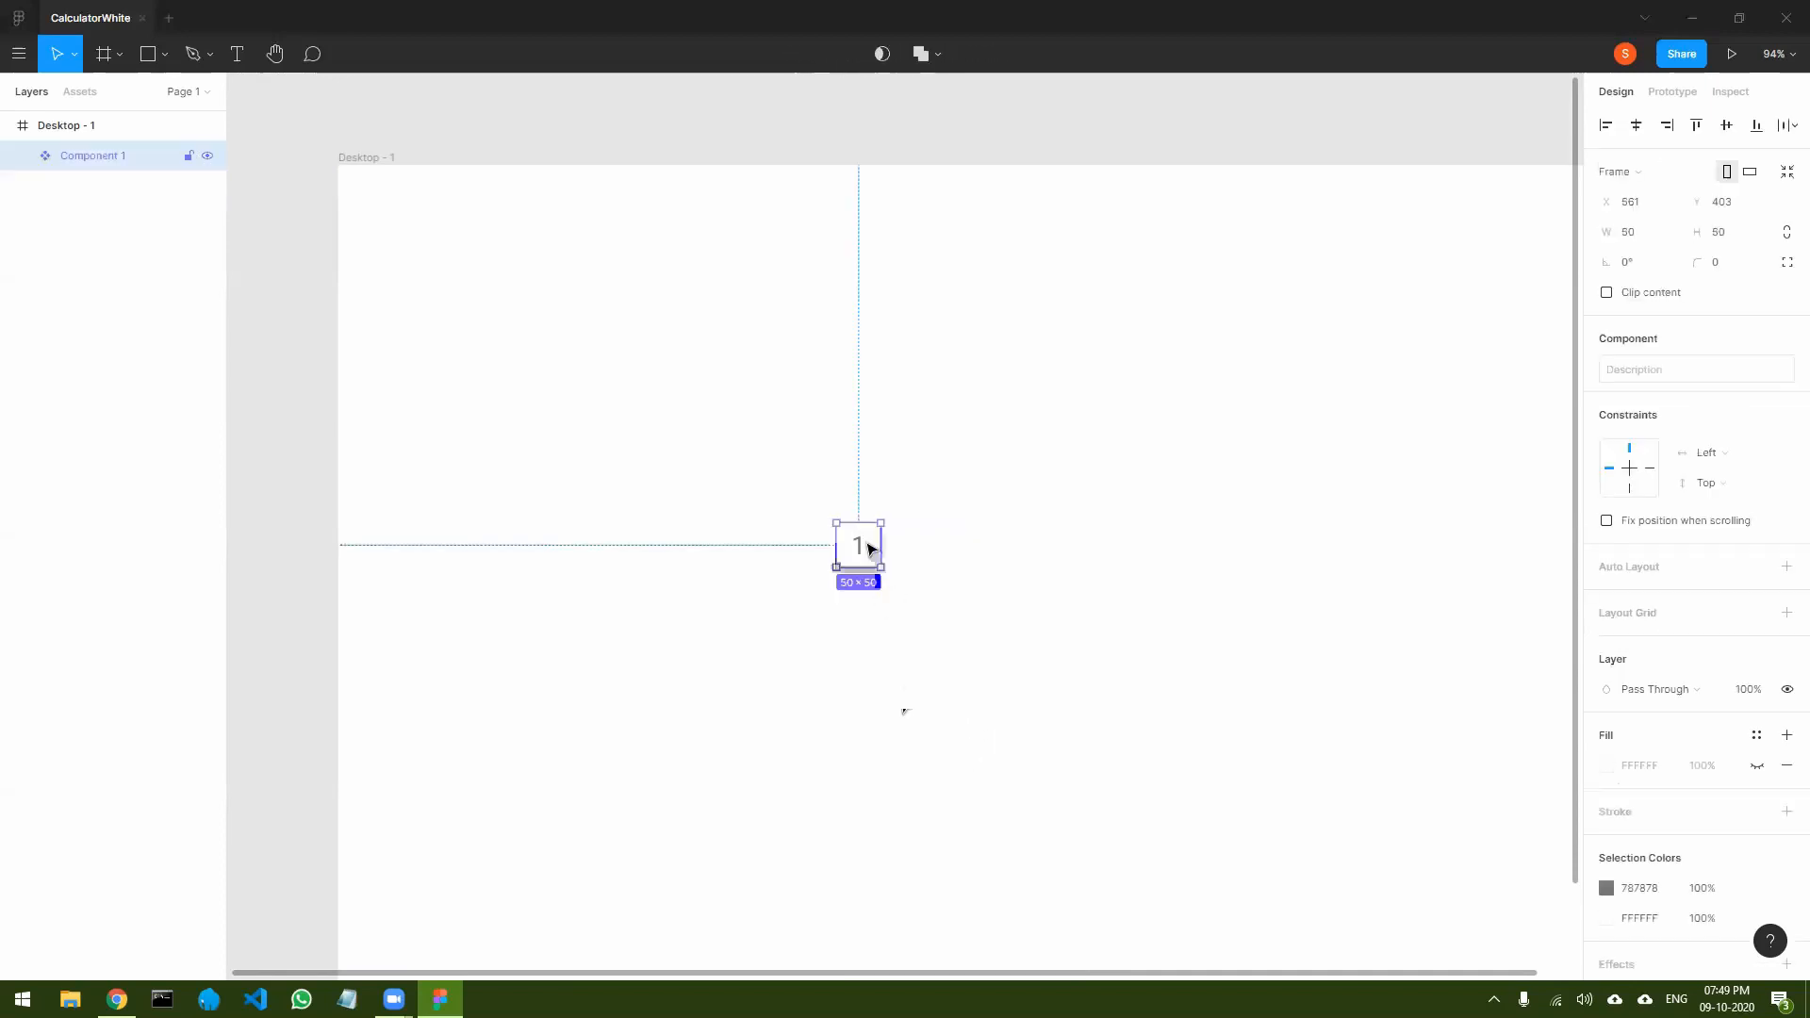
pyautogui.click(1018, 602)
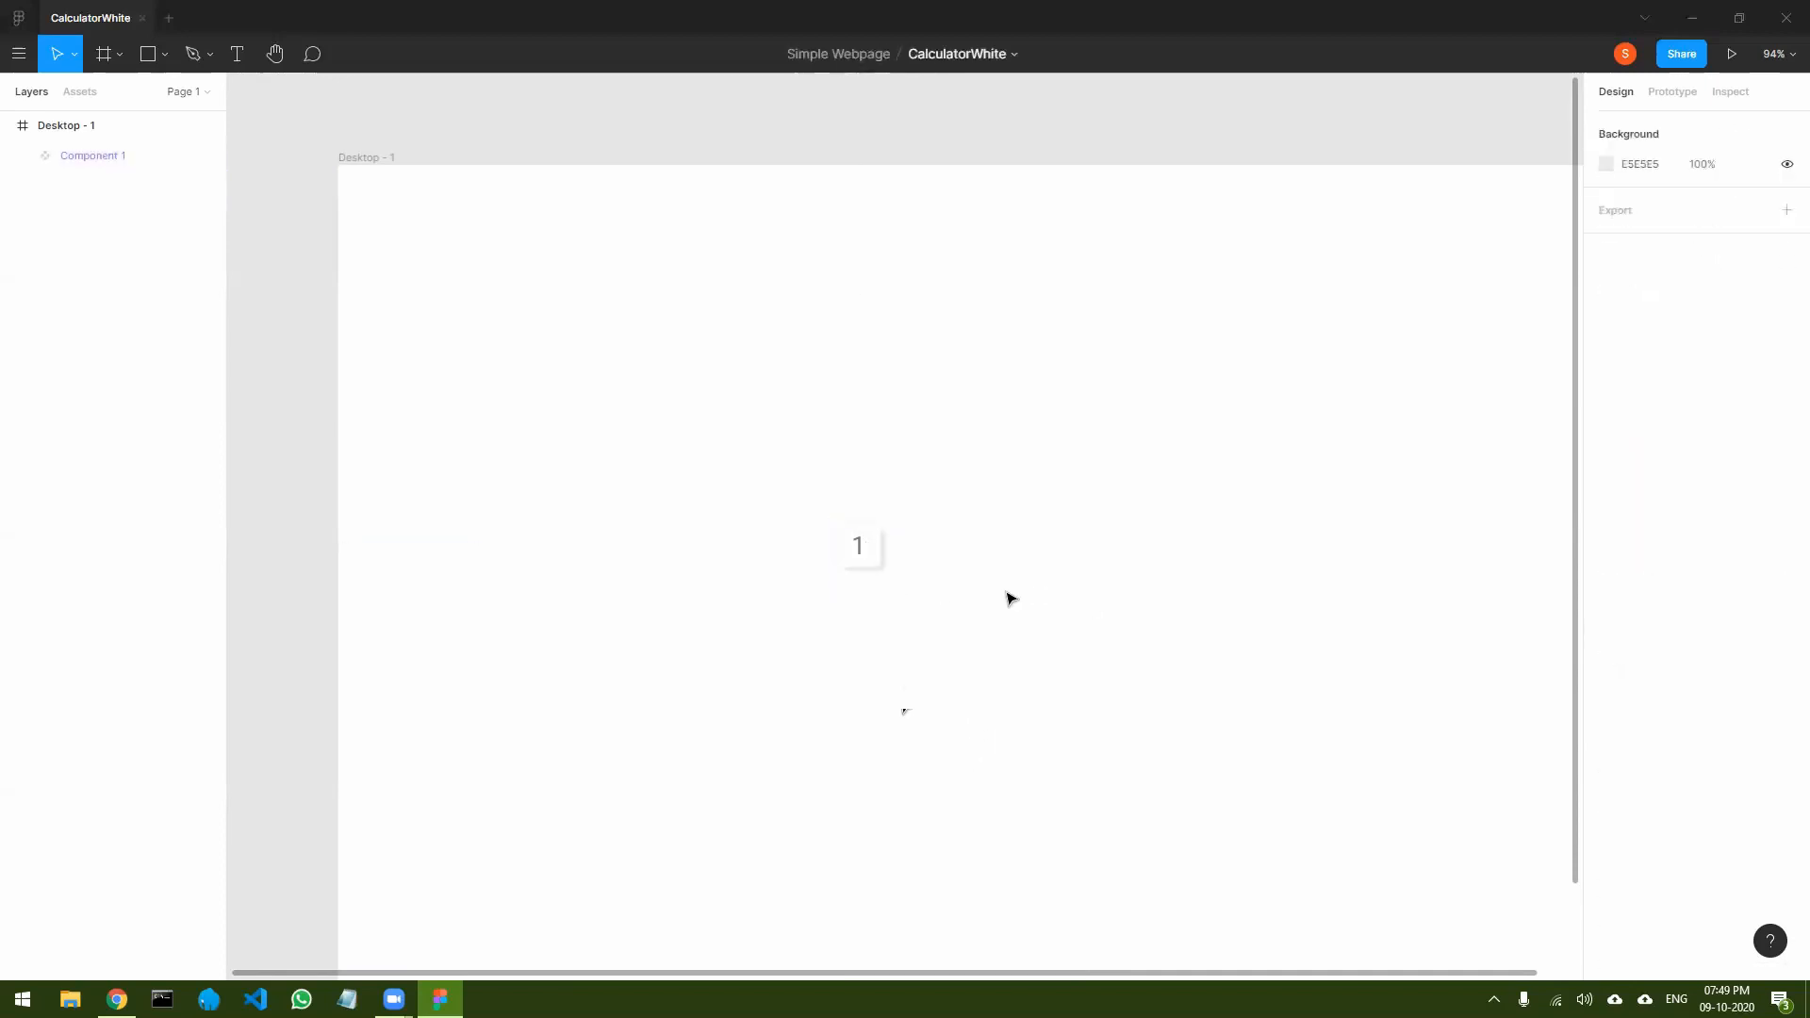
pyautogui.click(878, 558)
pyautogui.click(1081, 610)
pyautogui.click(866, 550)
pyautogui.click(1011, 564)
pyautogui.click(860, 553)
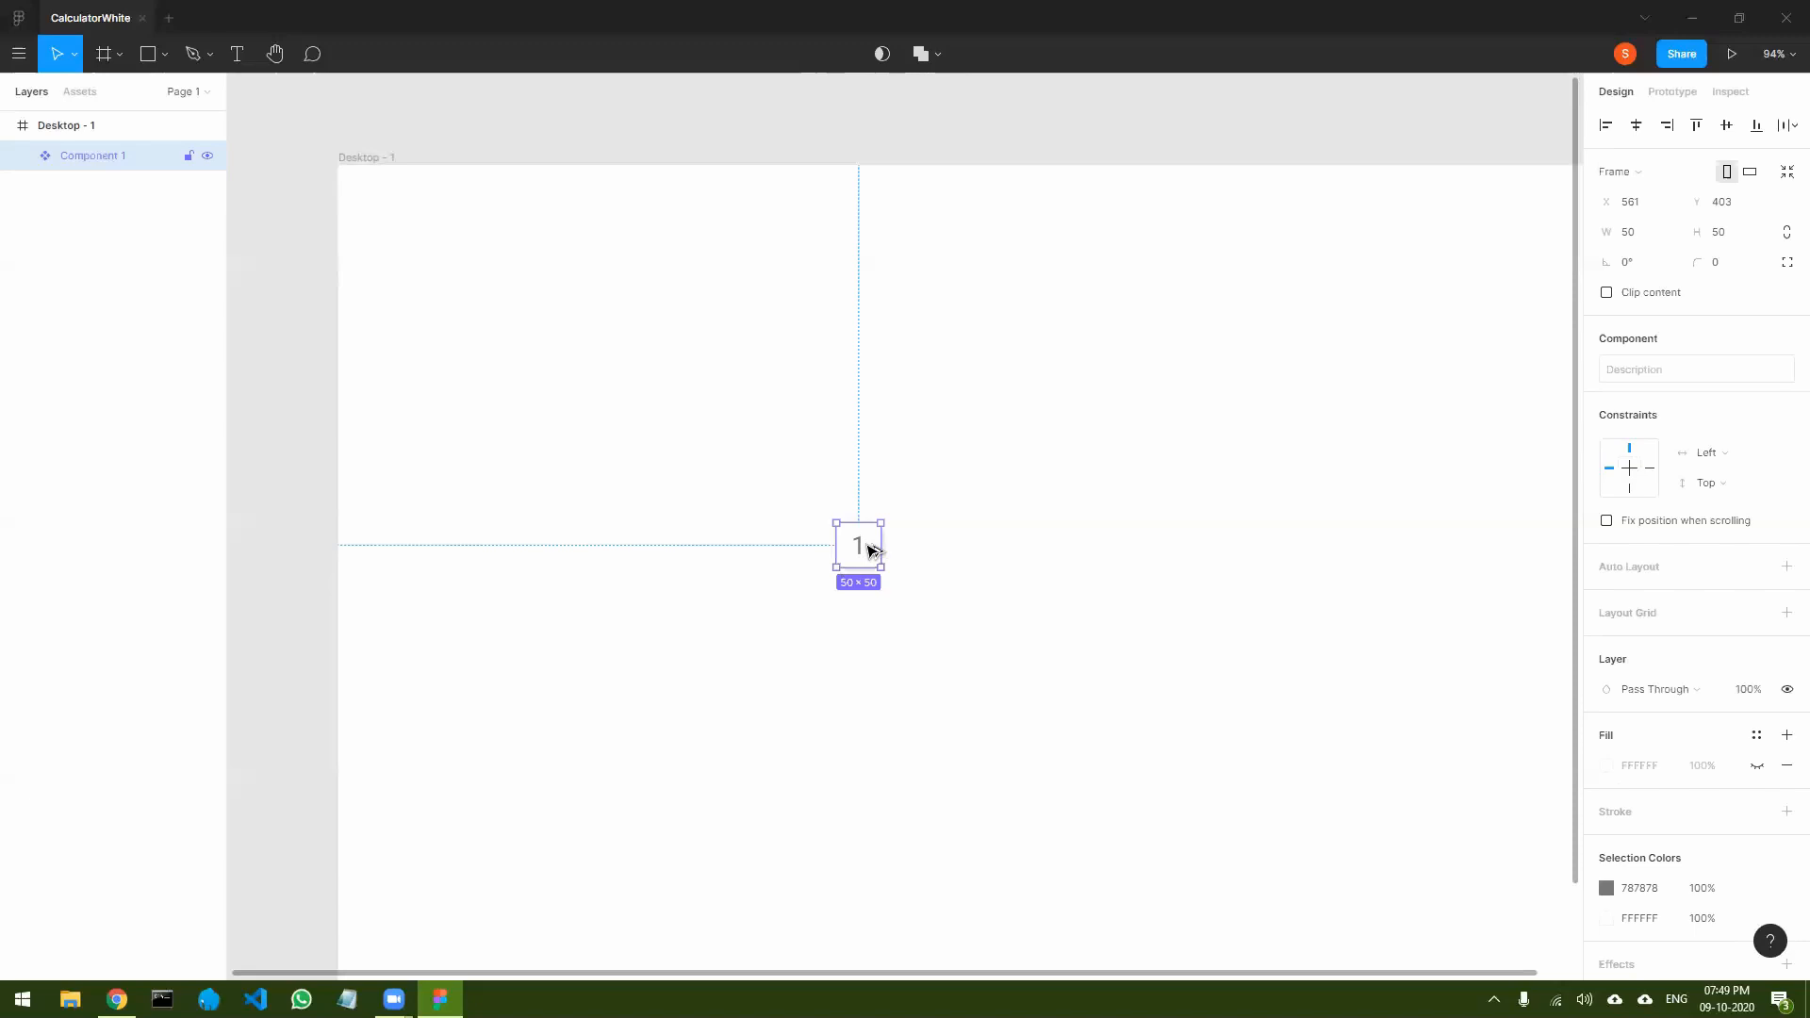
# - Duplicate the 1 key into a row of four evenly spaced keys, Component 1–4
pyautogui.moveTo(874, 552); pyautogui.dragTo(937, 552)
pyautogui.moveTo(938, 554); pyautogui.dragTo(939, 555)
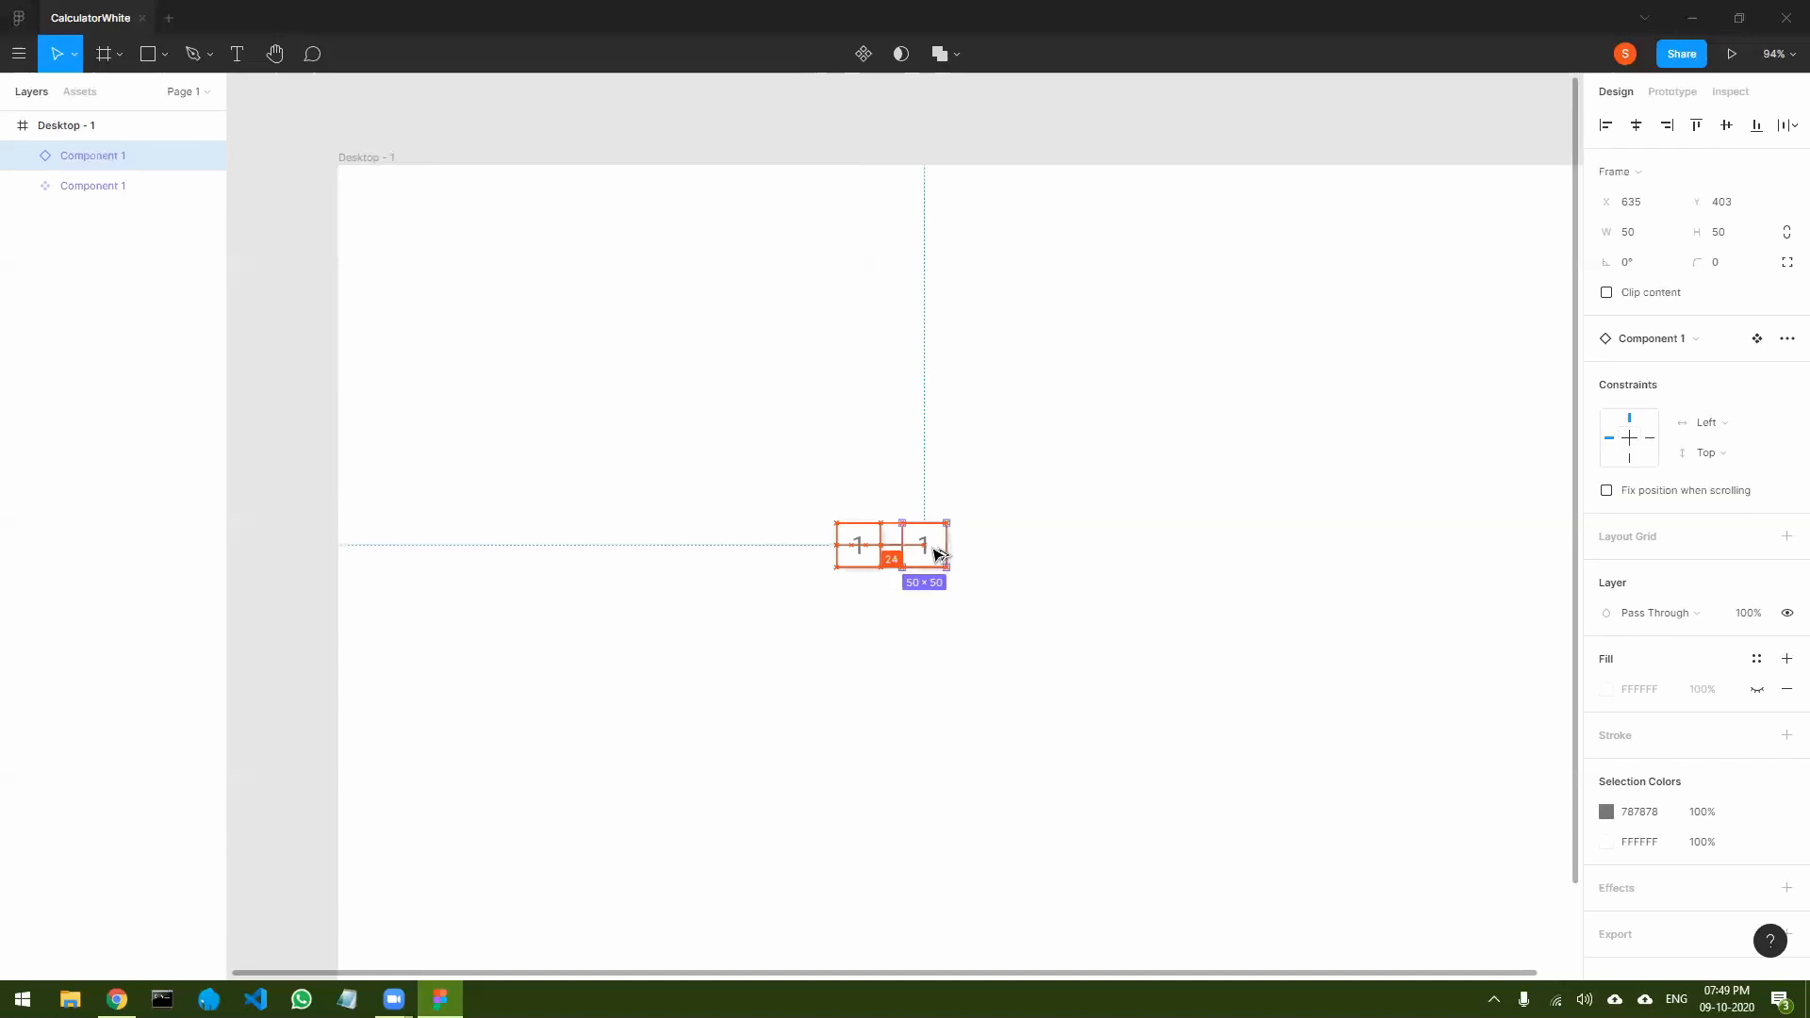
pyautogui.click(1088, 615)
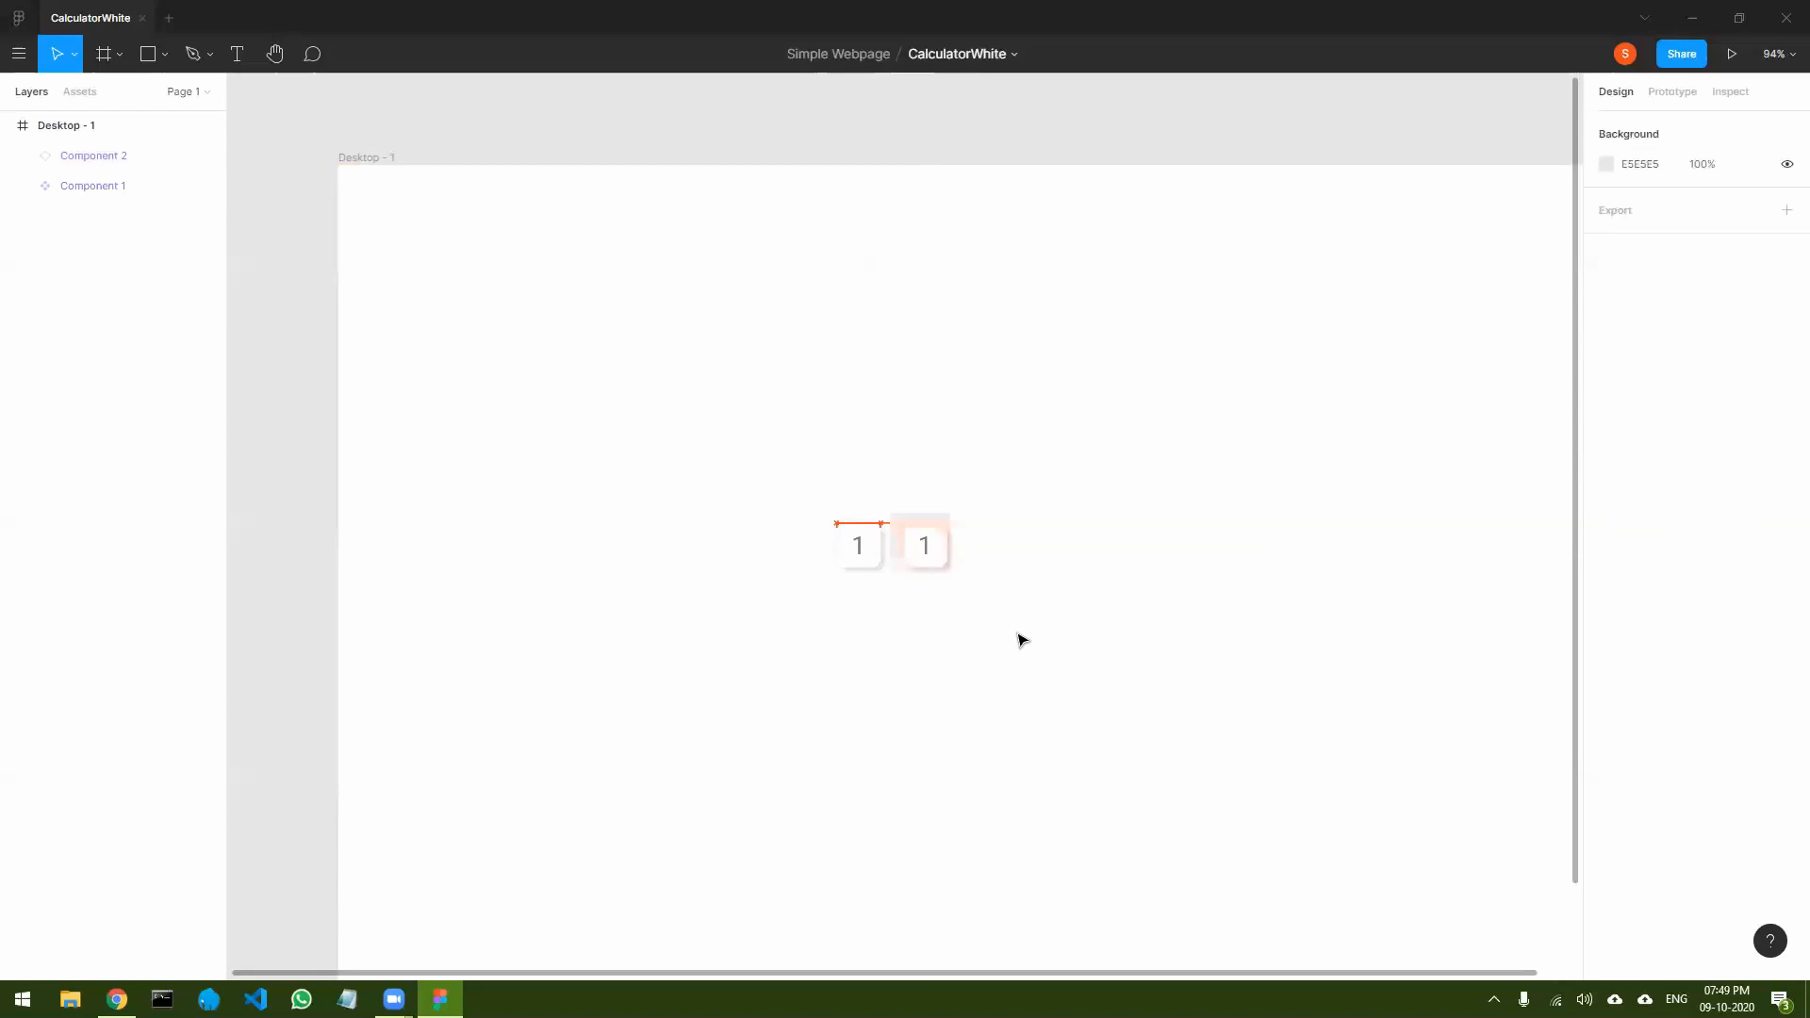
pyautogui.moveTo(930, 552); pyautogui.dragTo(1064, 555)
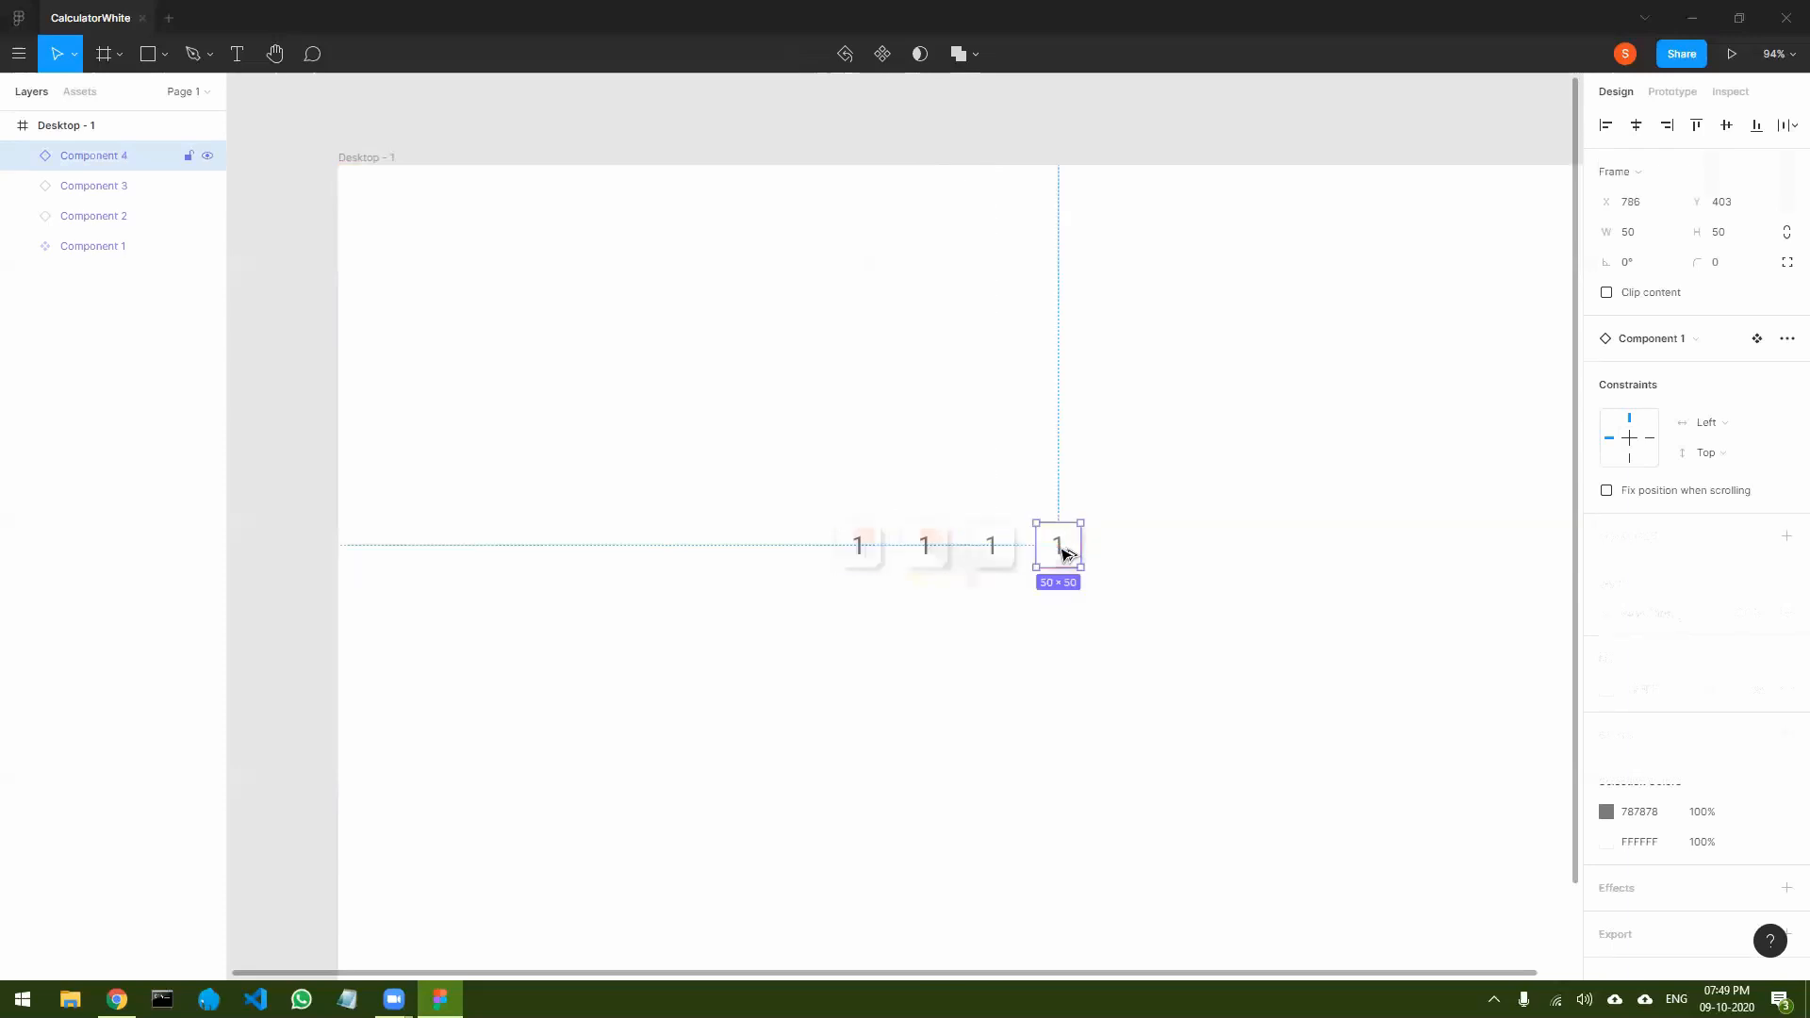
pyautogui.click(1203, 626)
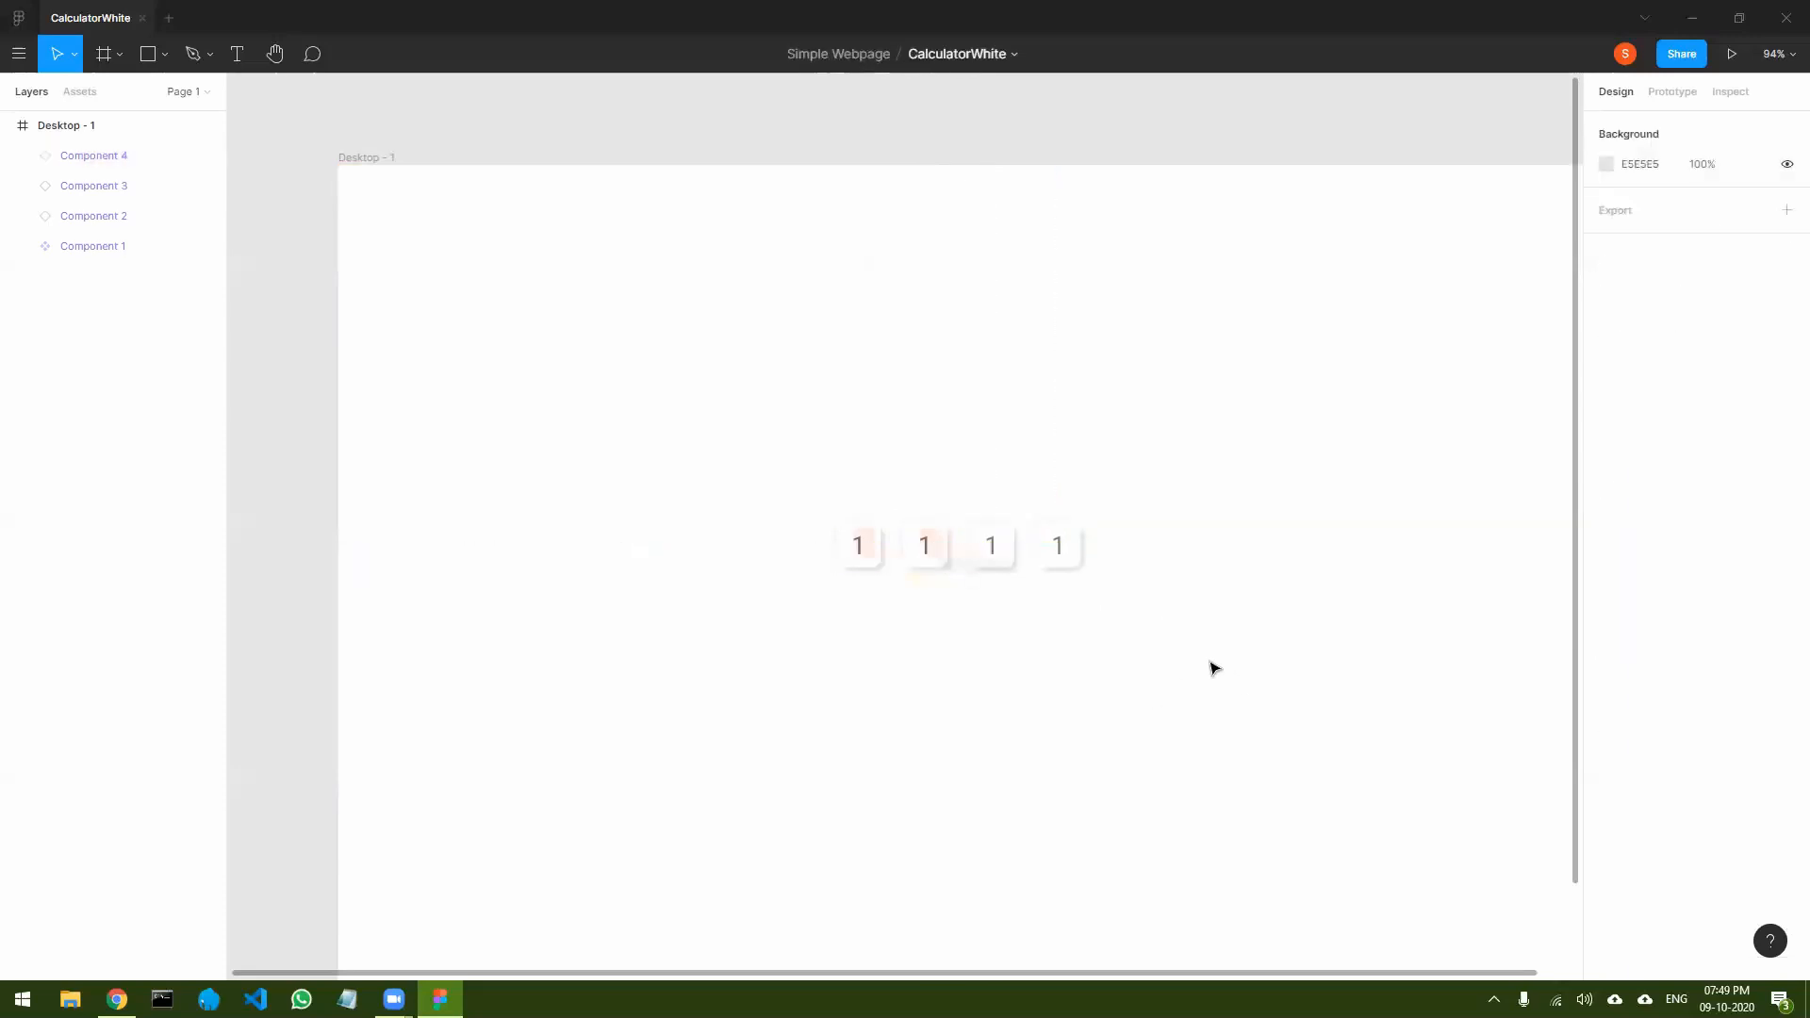
pyautogui.scroll(-3, 1212, 660)
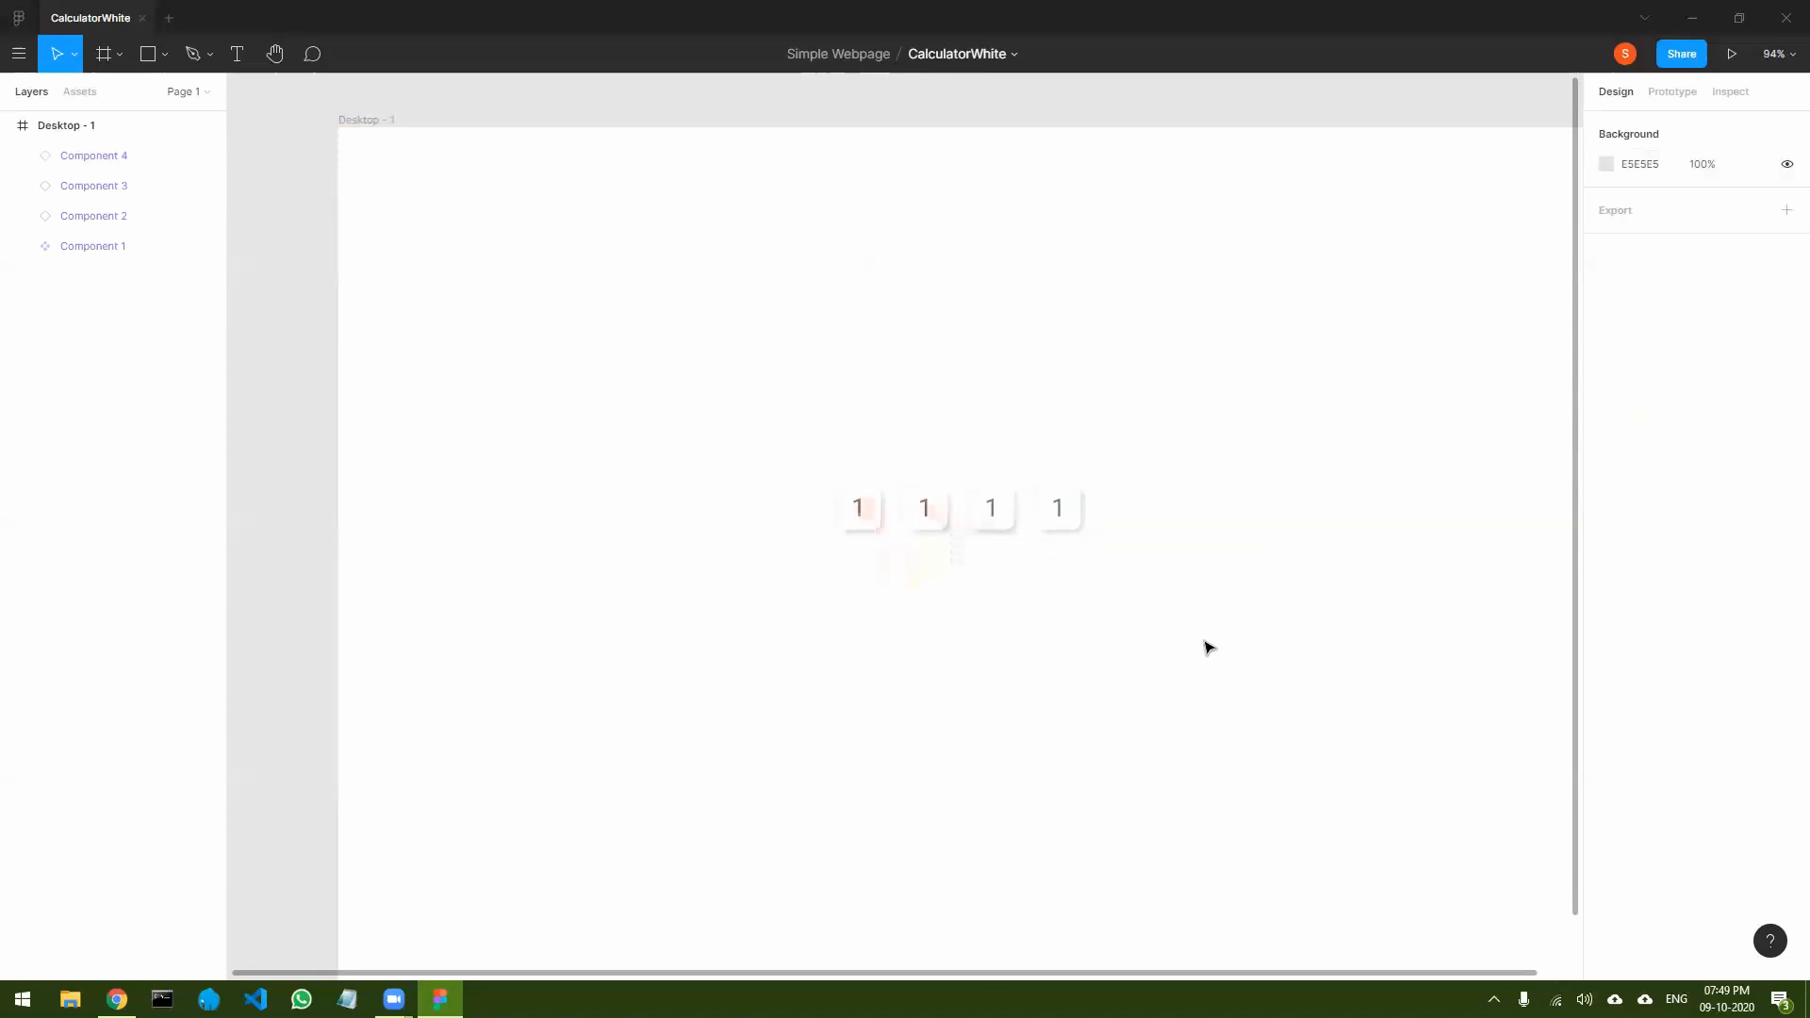
pyautogui.scroll(1, 1204, 642)
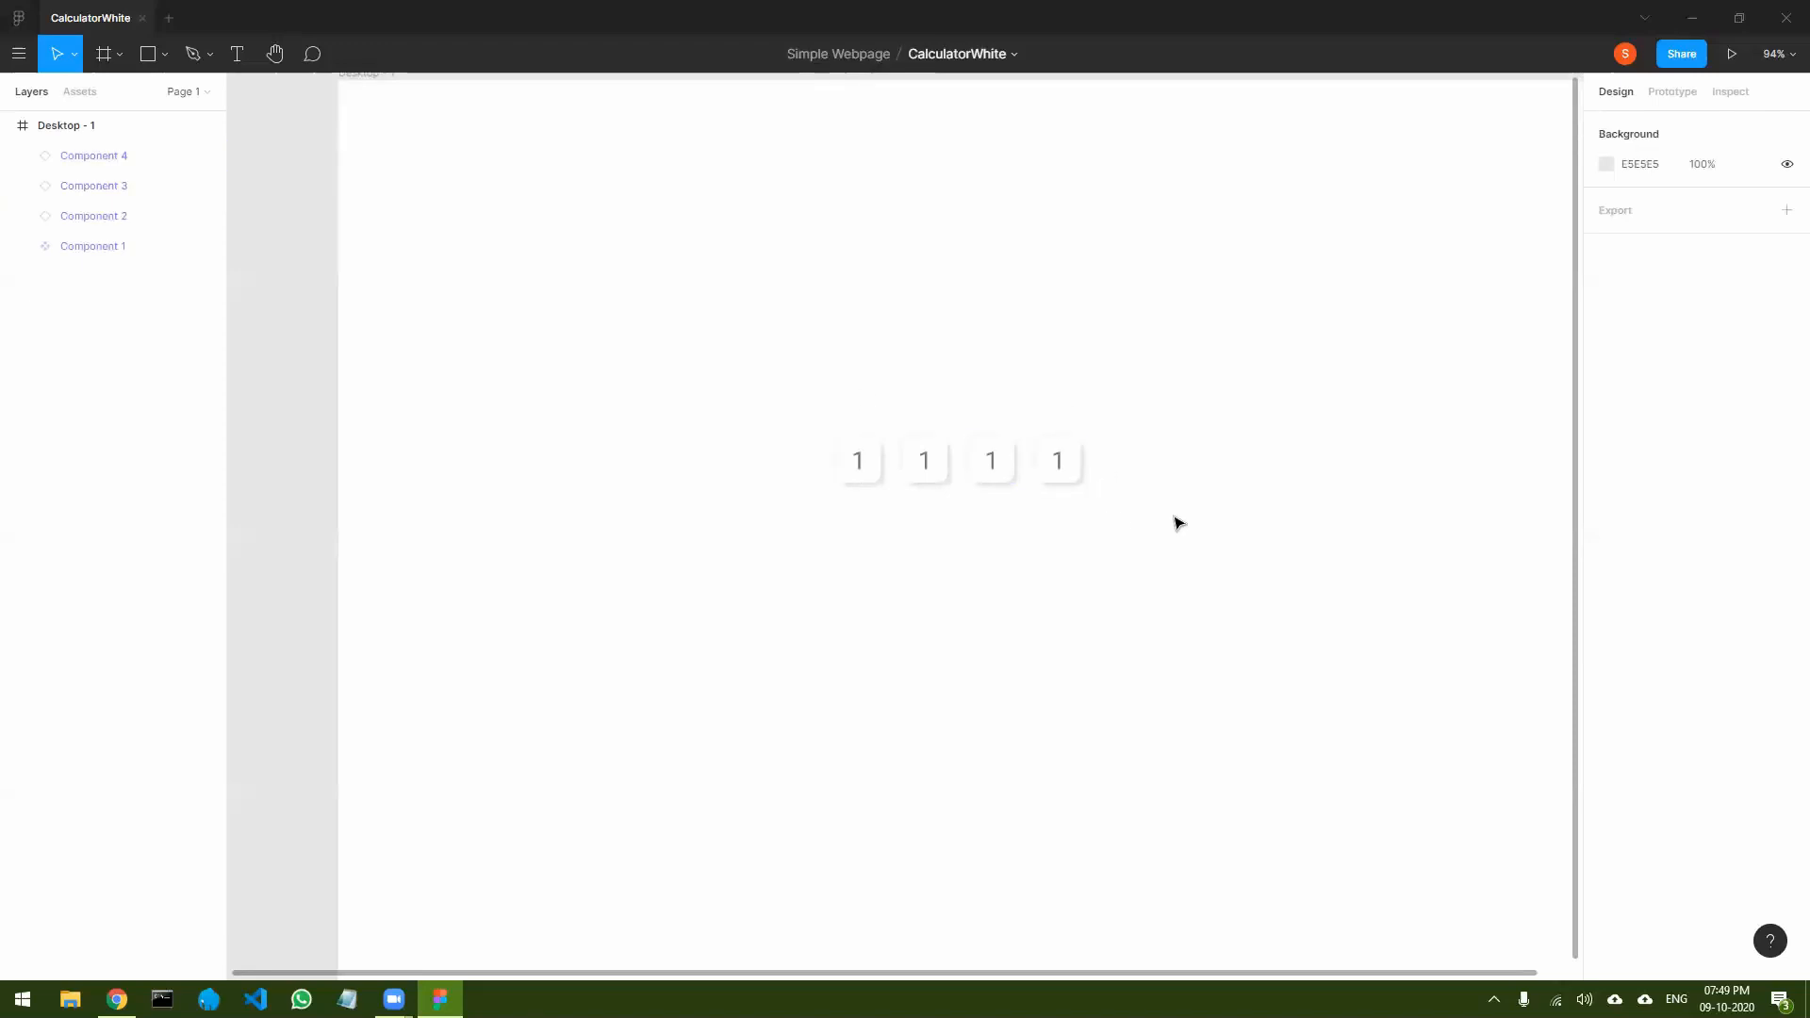
# - Alt-drag a copy of the row of four '1' keys just below it
pyautogui.moveTo(1143, 533); pyautogui.dragTo(790, 419)
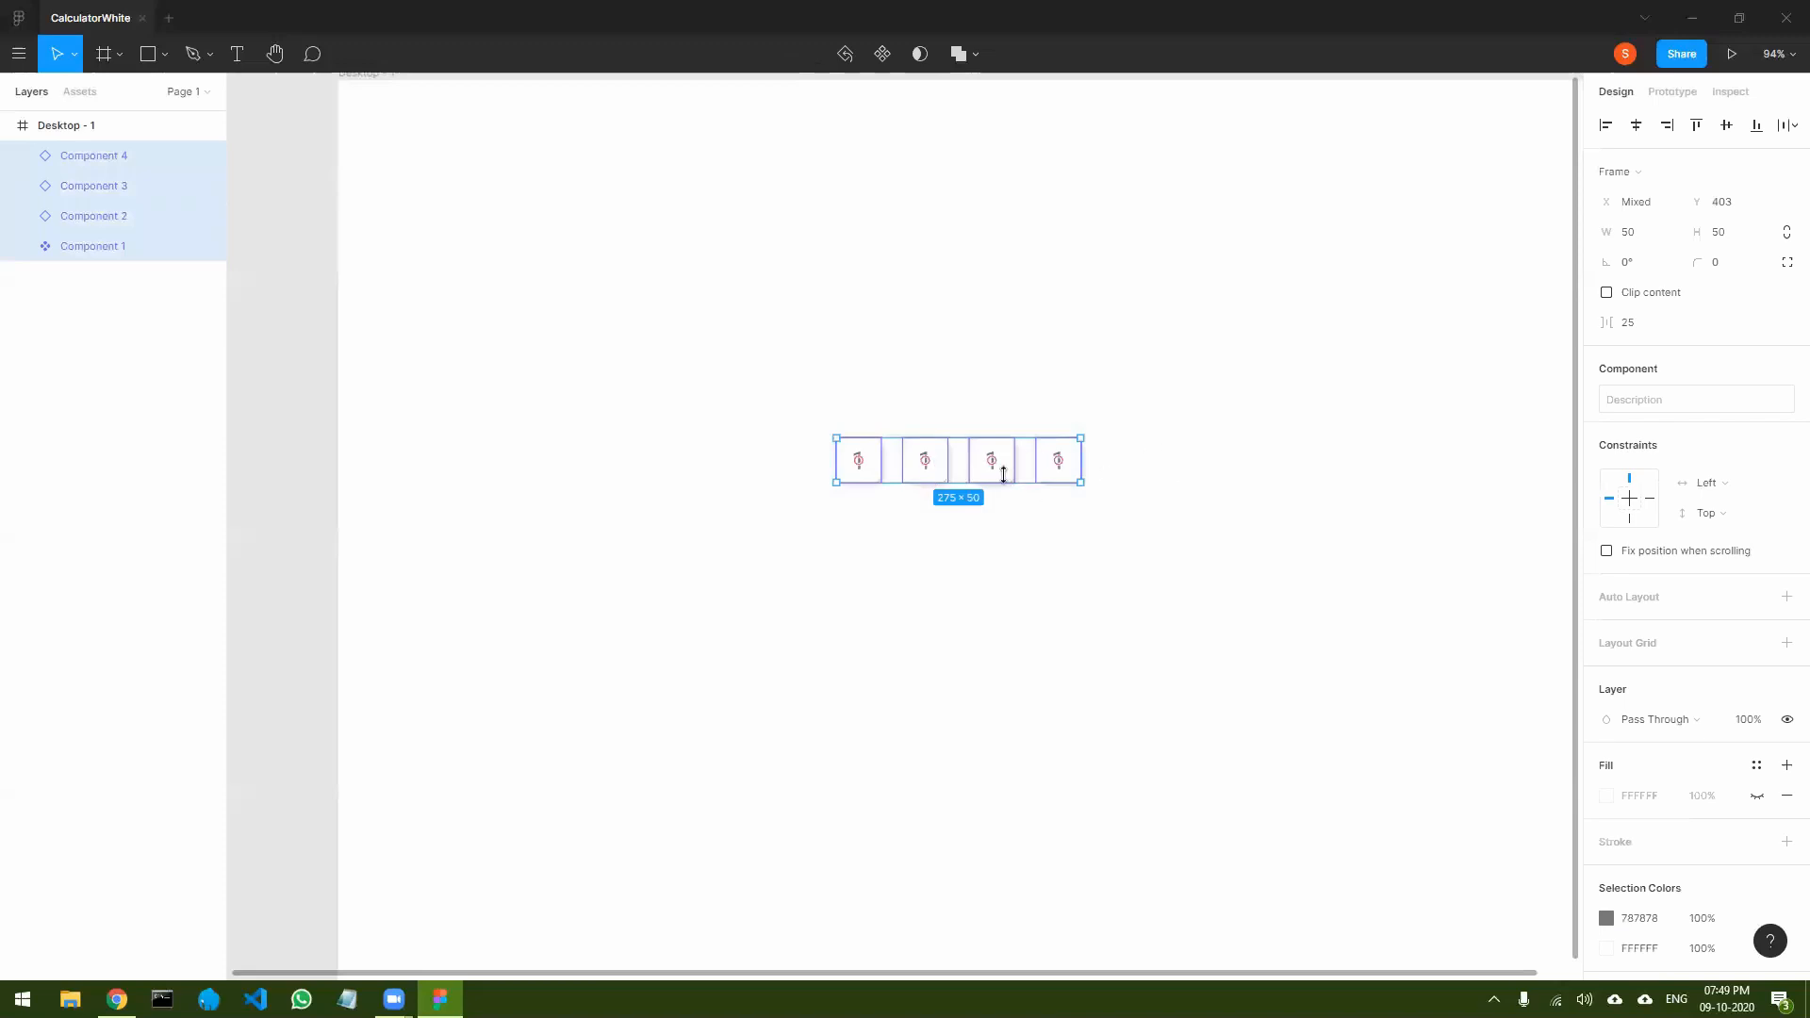
pyautogui.moveTo(1014, 477); pyautogui.dragTo(1013, 536)
pyautogui.click(1212, 570)
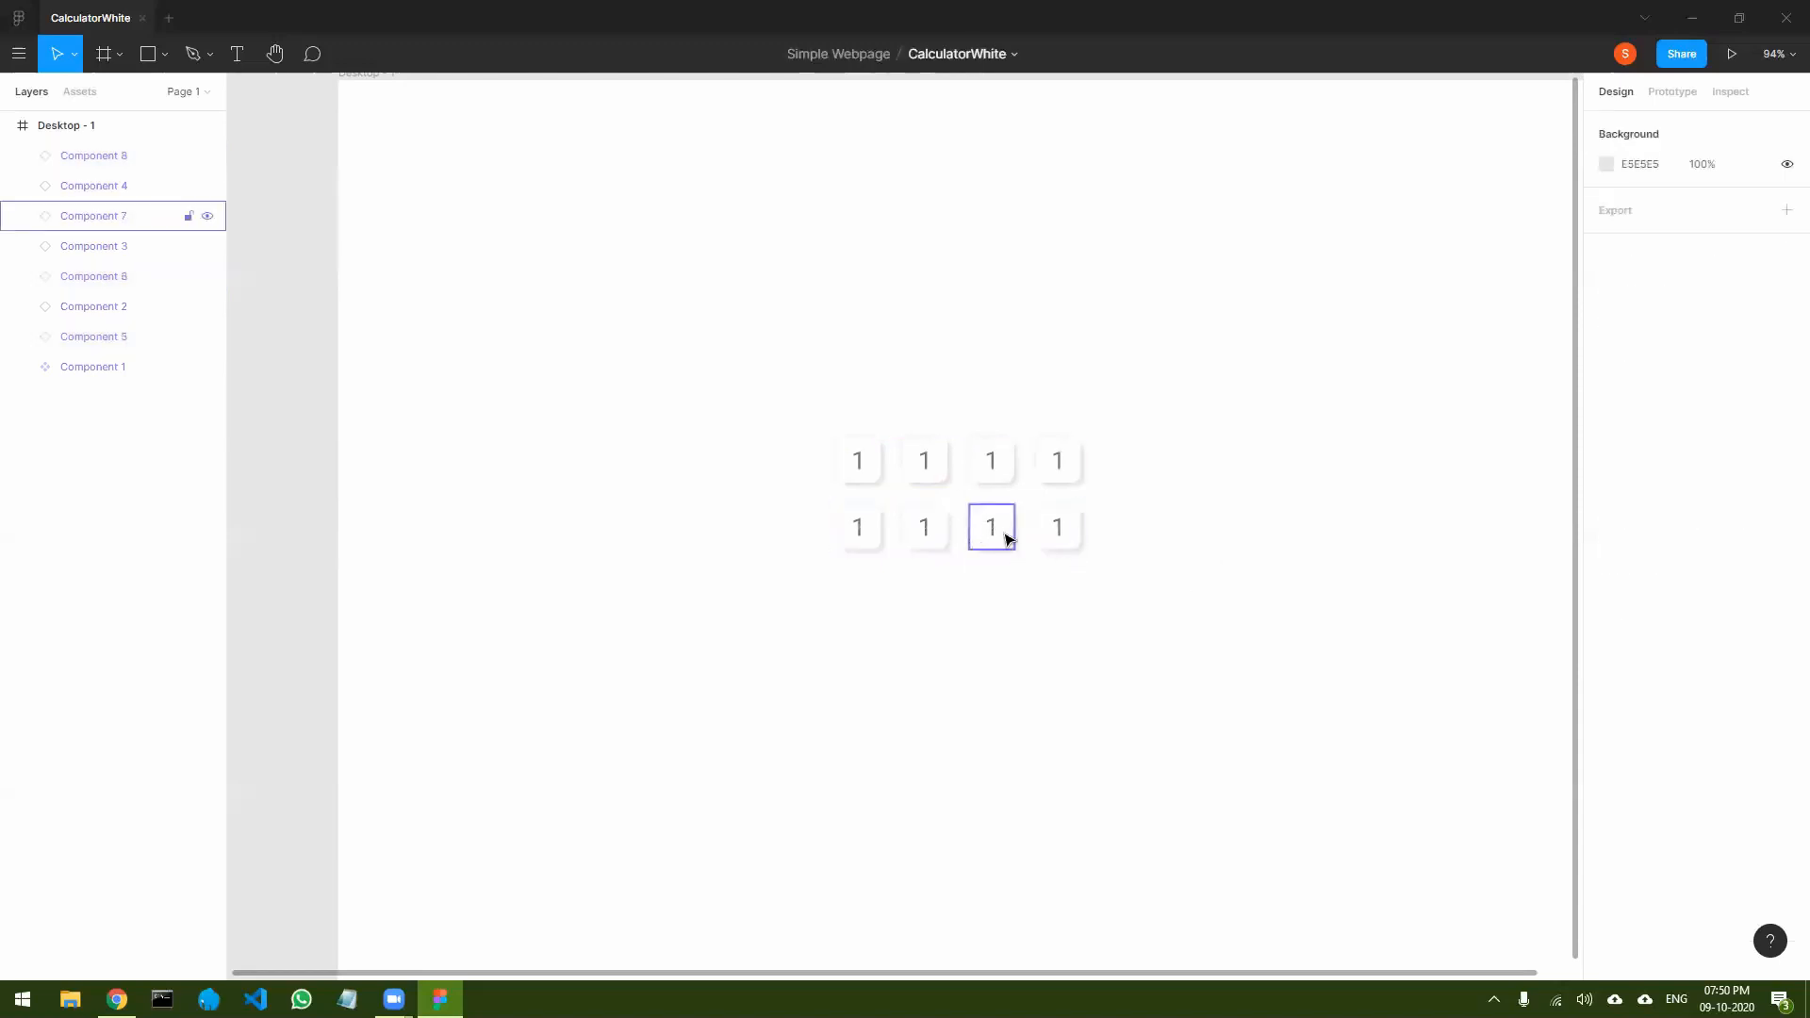
pyautogui.moveTo(1165, 583)
pyautogui.mouseDown()
pyautogui.moveTo(784, 493)
pyautogui.moveTo(790, 515)
pyautogui.mouseUp()
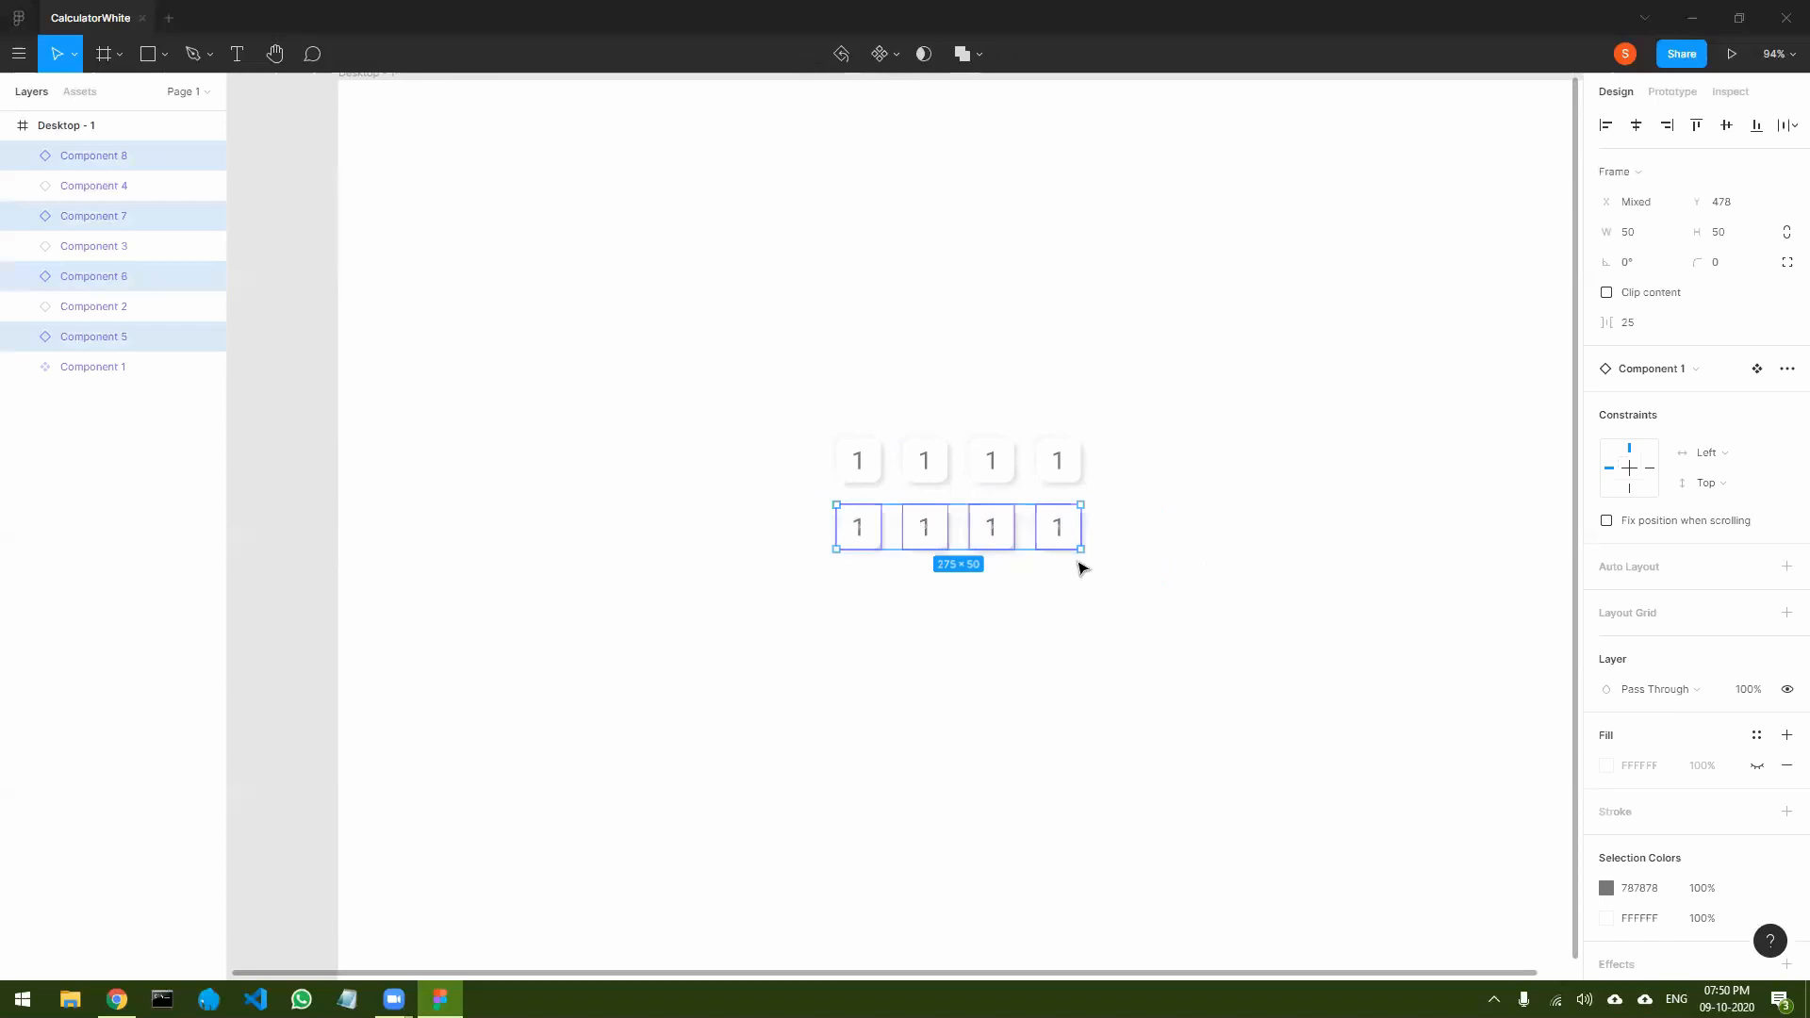
pyautogui.click(1173, 617)
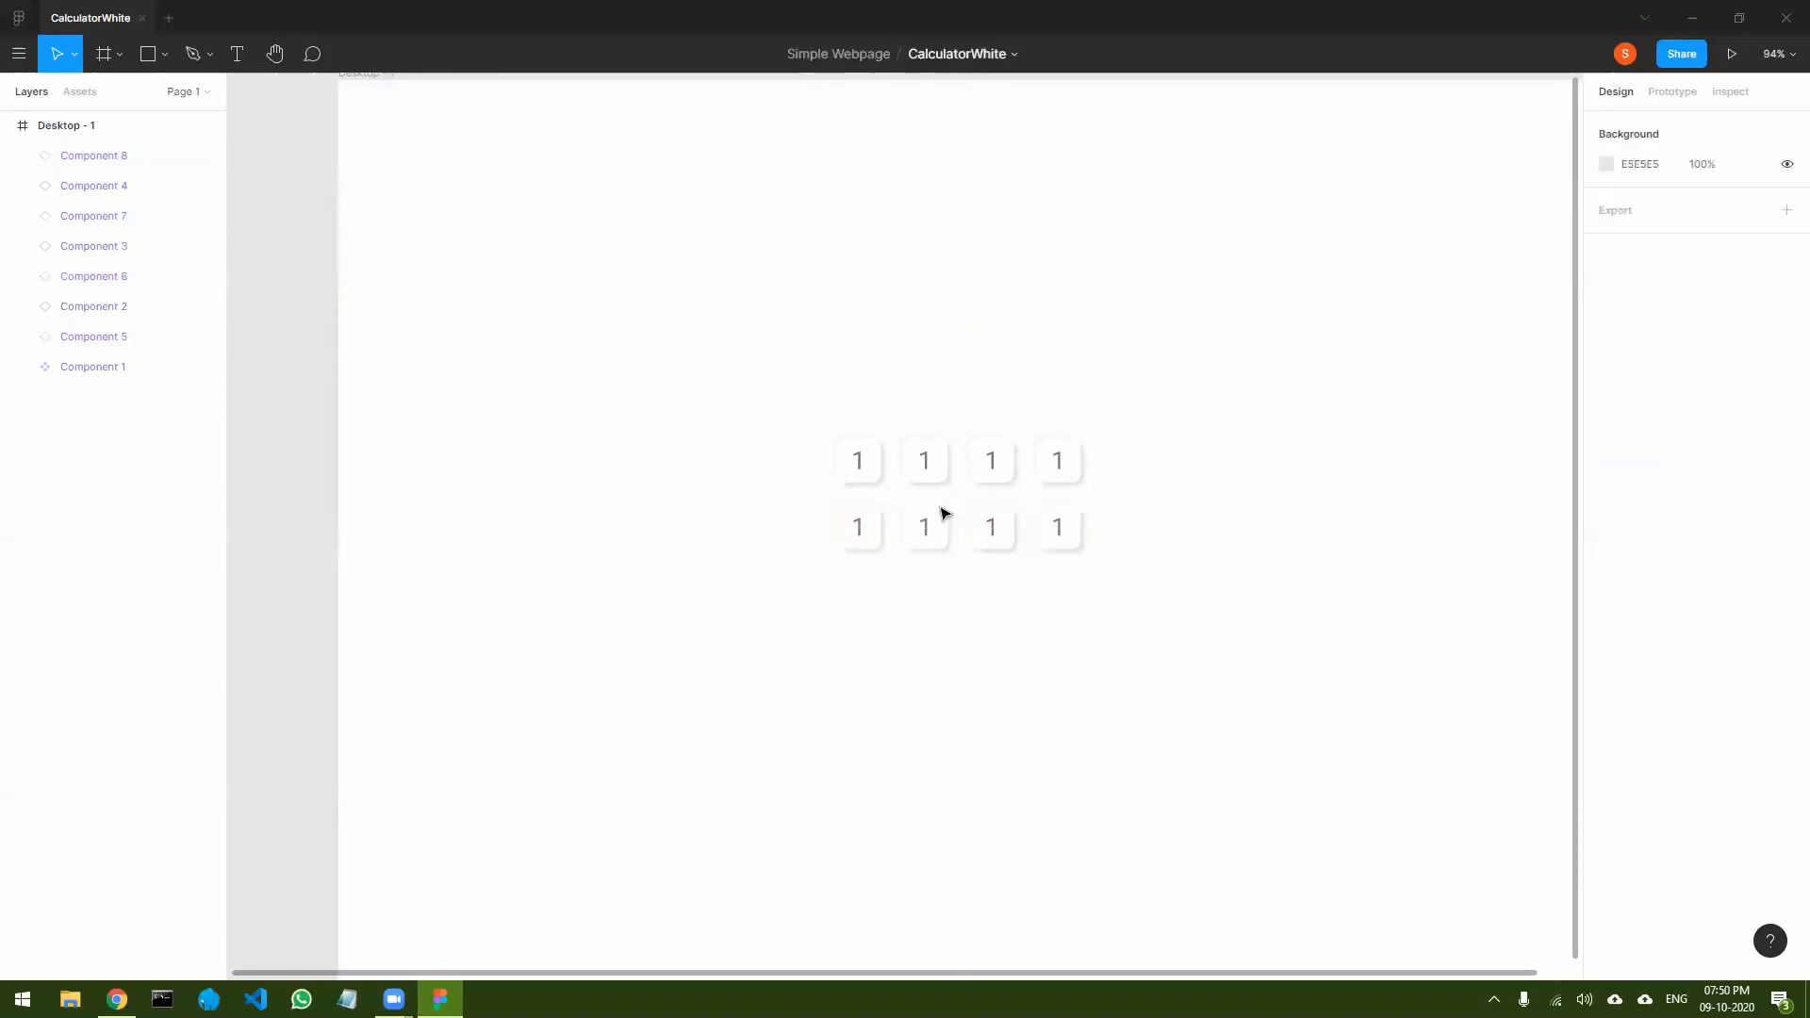
# - Duplicate both rows downward, then copy the bottom row to make five rows of four keys
pyautogui.moveTo(1239, 639); pyautogui.dragTo(752, 453)
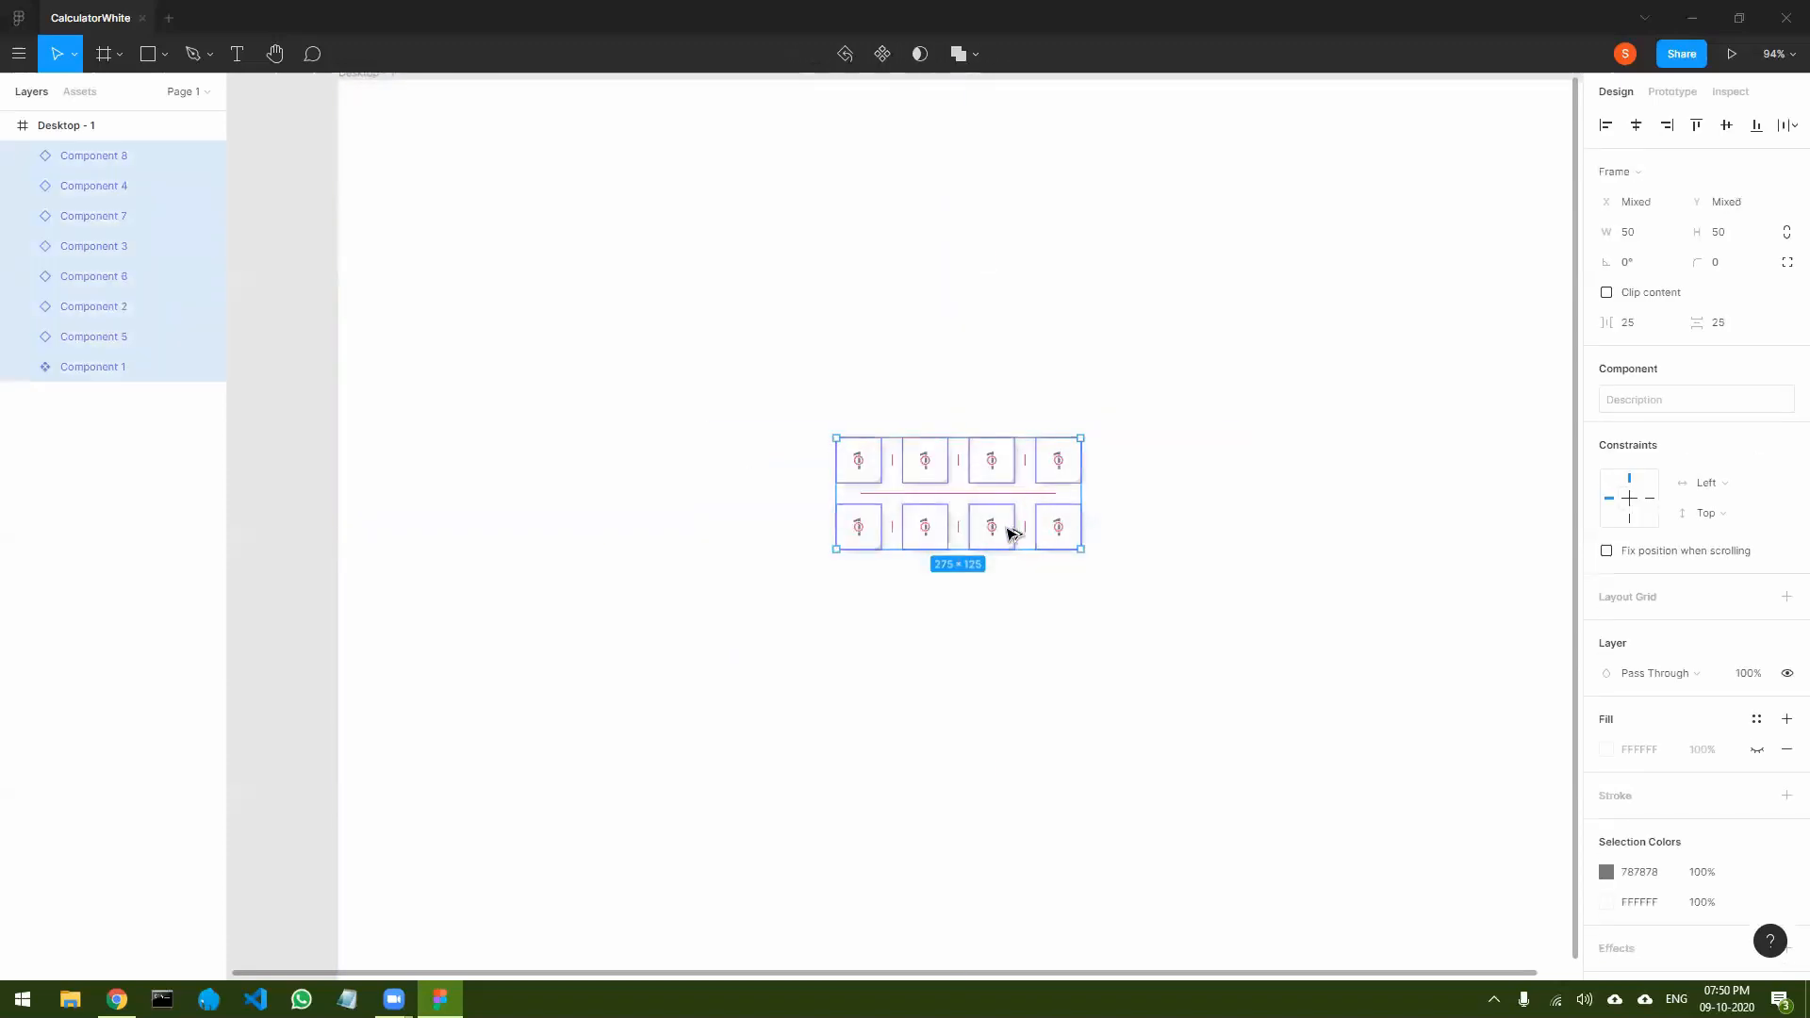
pyautogui.moveTo(1010, 534); pyautogui.dragTo(1014, 669)
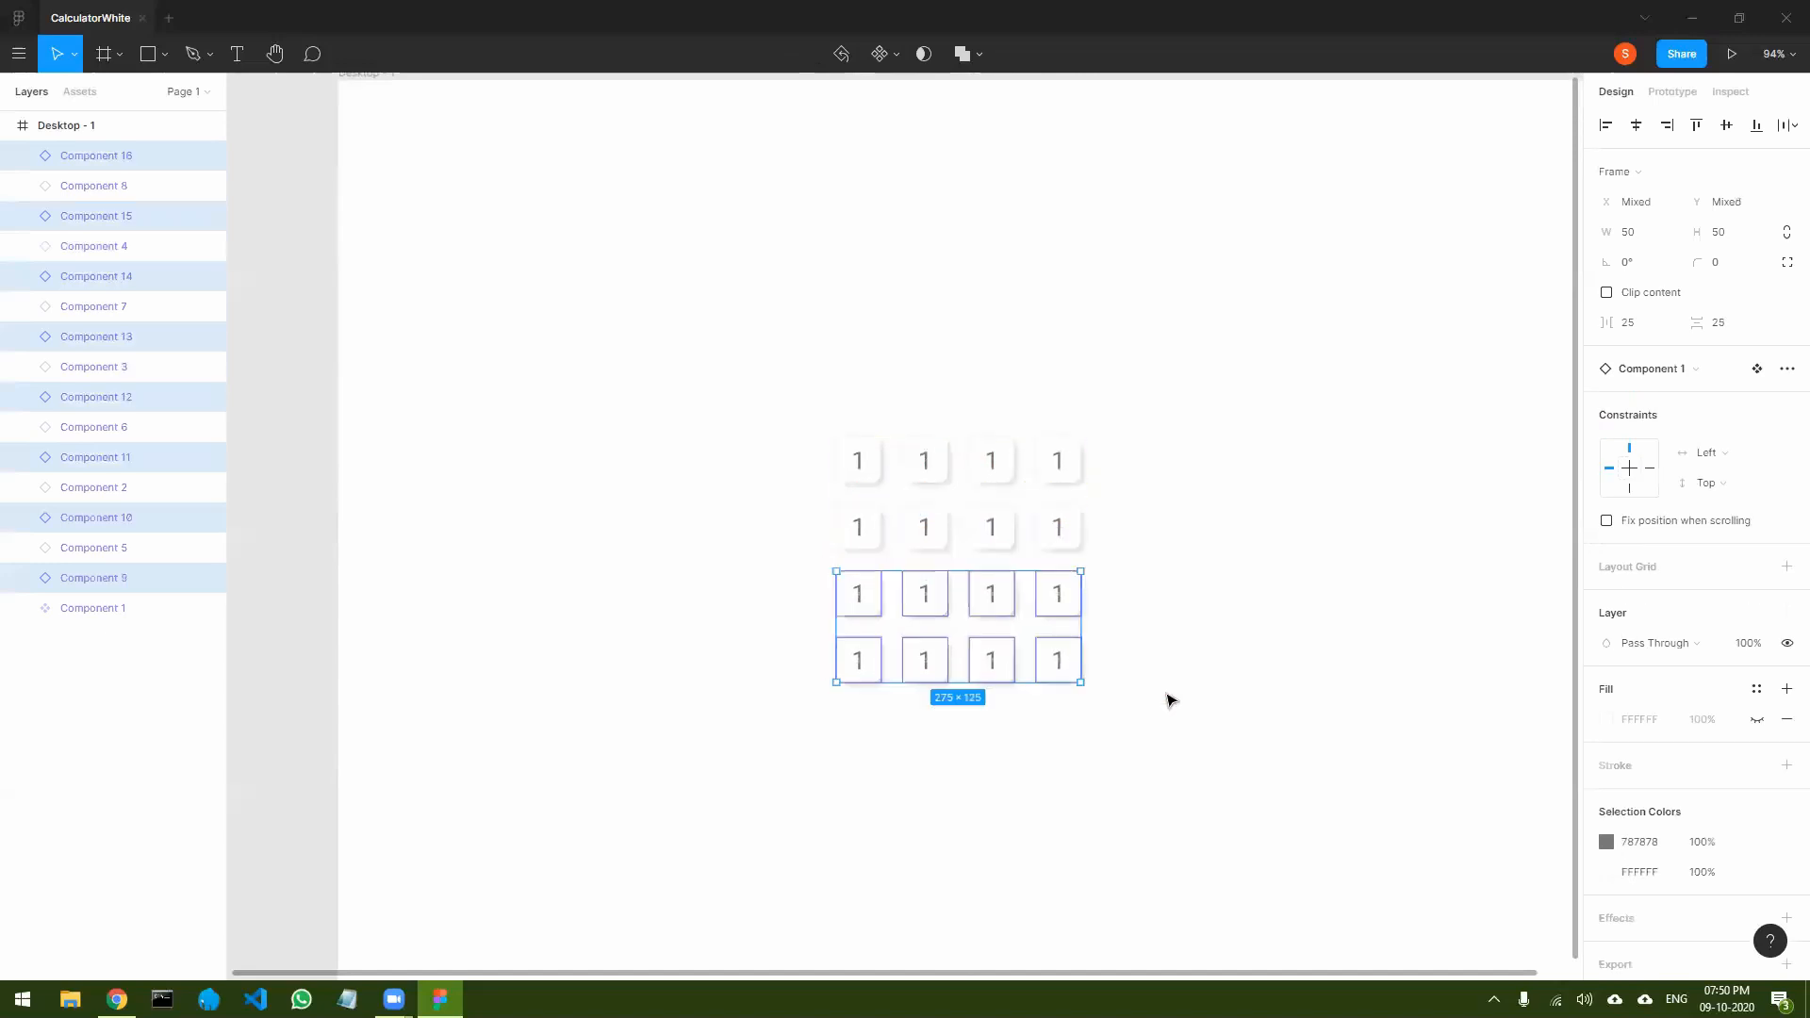
pyautogui.click(1160, 703)
pyautogui.moveTo(1142, 749); pyautogui.dragTo(714, 588)
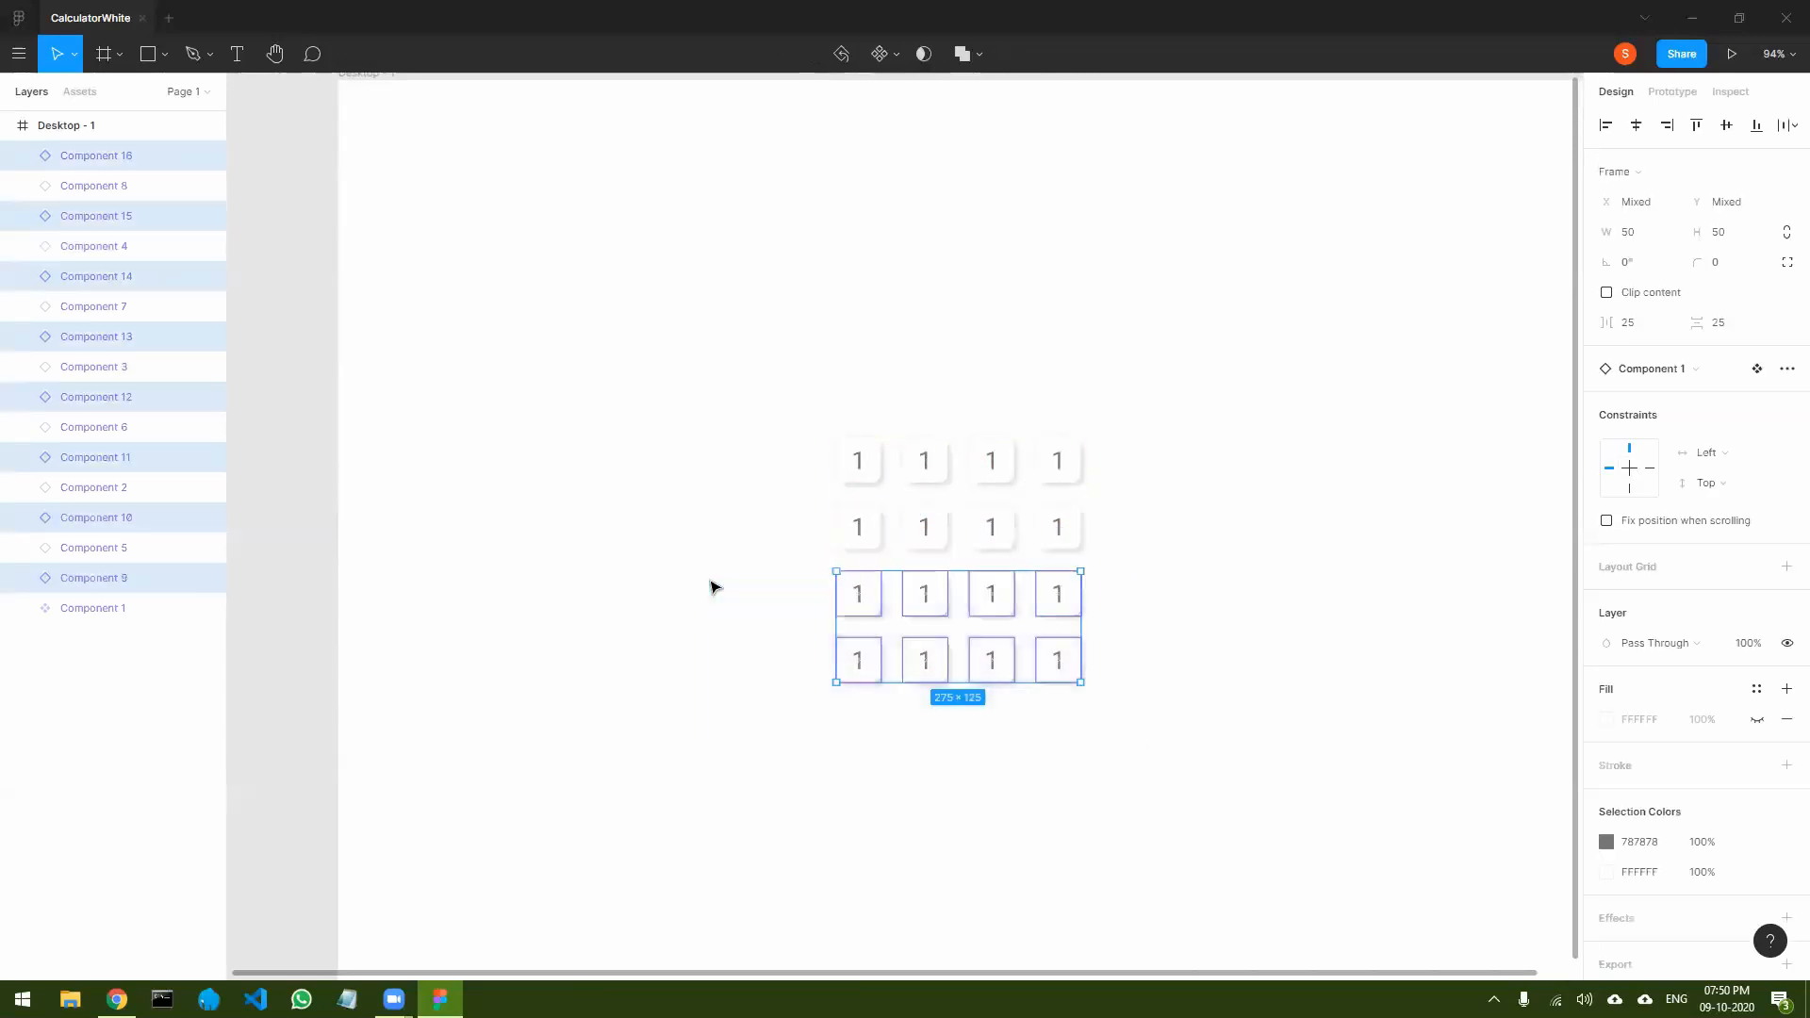
pyautogui.click(1287, 814)
pyautogui.moveTo(1118, 741); pyautogui.dragTo(799, 638)
pyautogui.moveTo(1010, 670); pyautogui.dragTo(1010, 736)
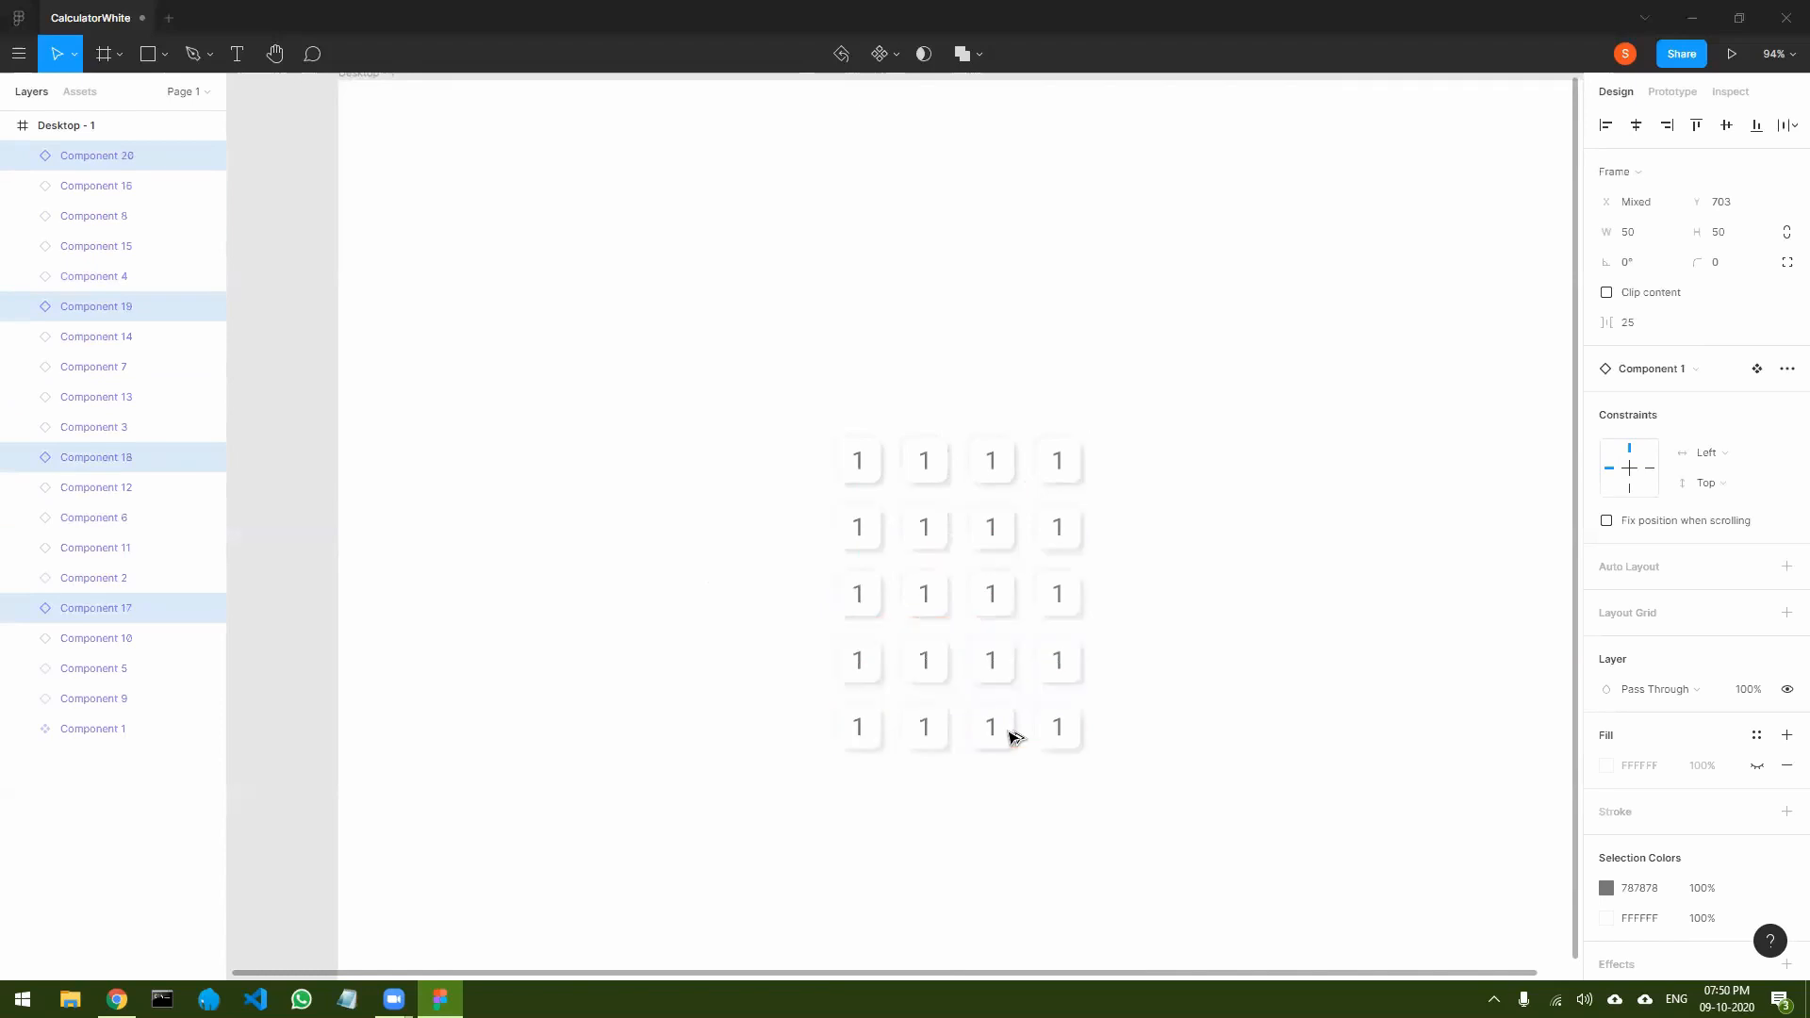
pyautogui.click(1103, 755)
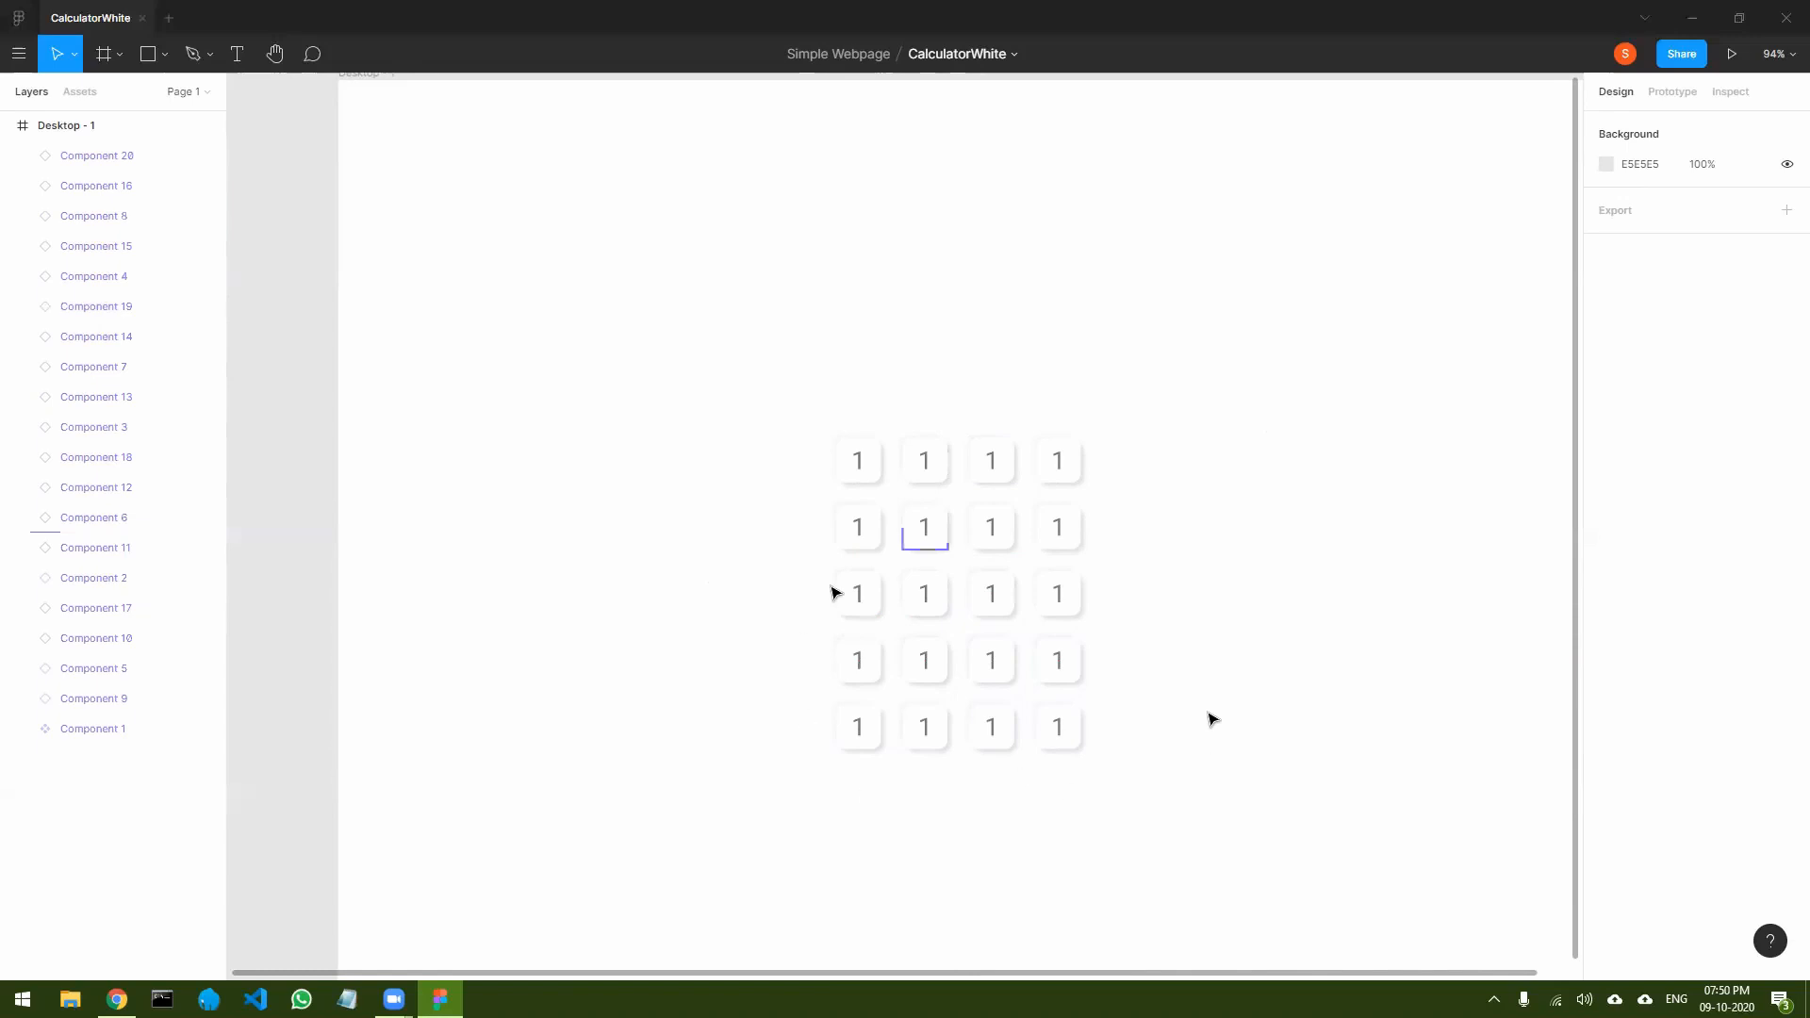
# - Delete the bottom-right key of the grid
pyautogui.doubleClick(929, 736)
pyautogui.doubleClick(926, 730)
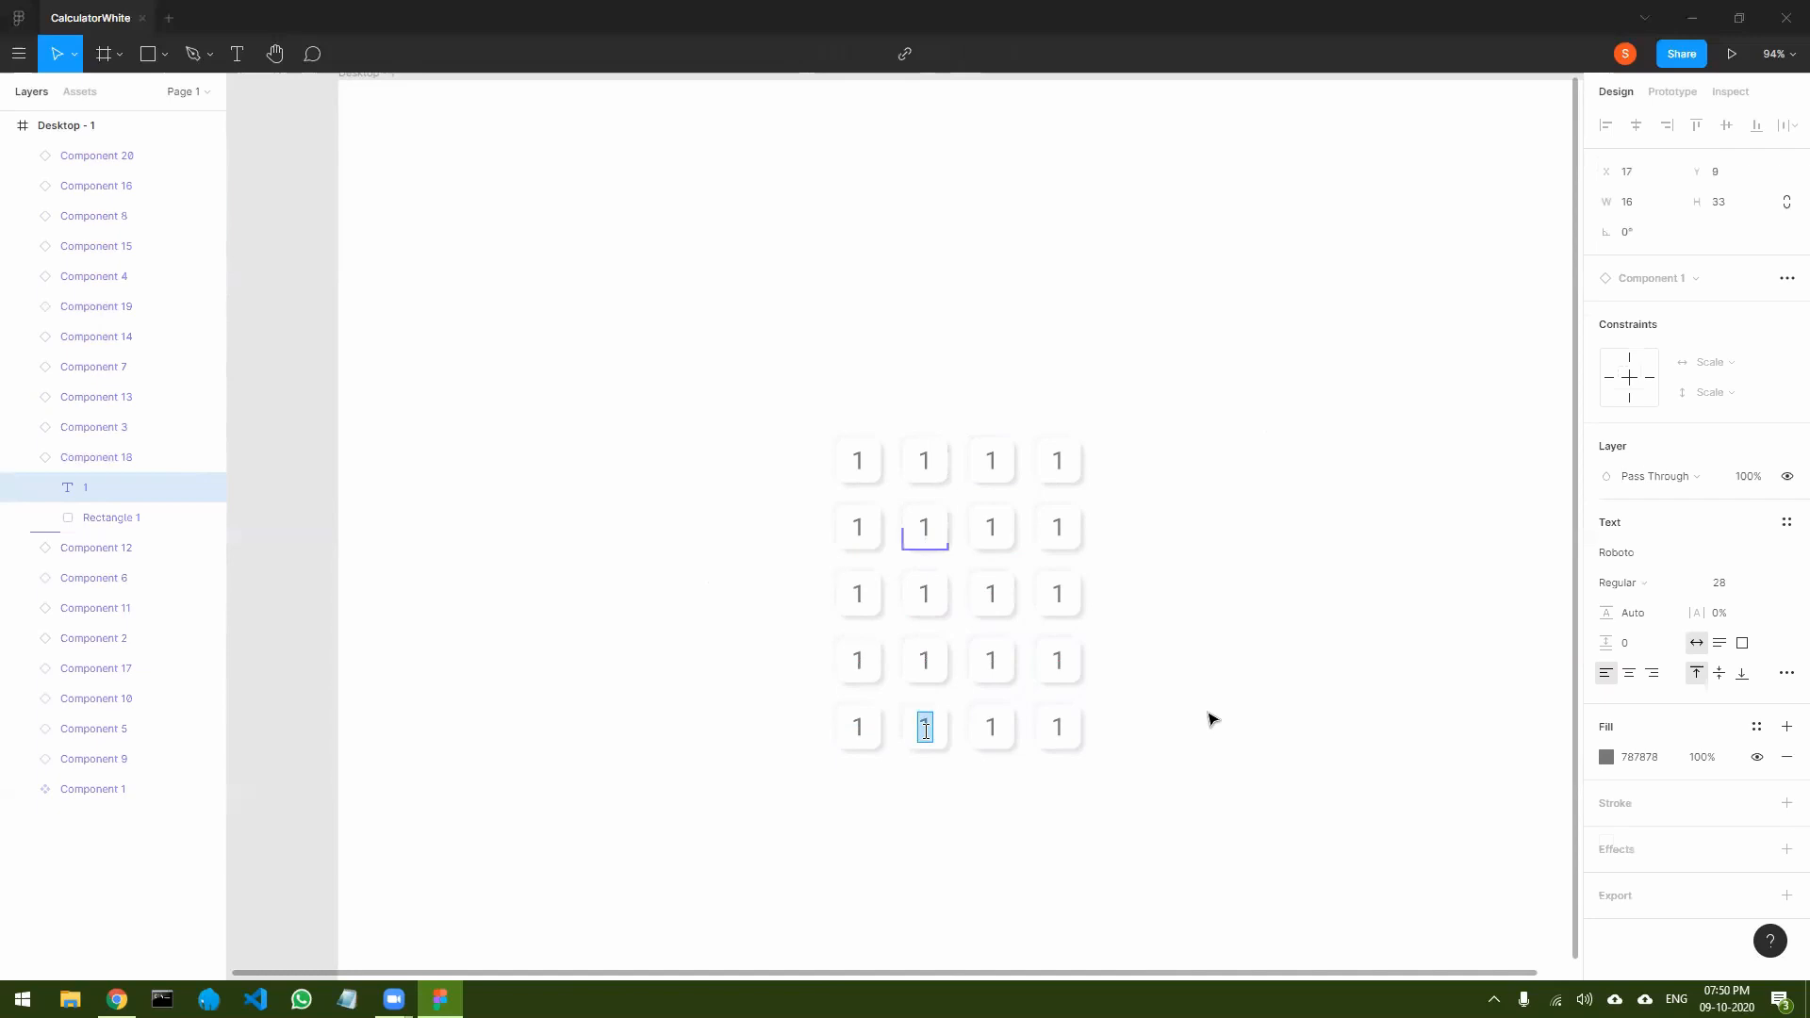
pyautogui.press('Escape')
pyautogui.click(1085, 833)
pyautogui.click(1072, 738)
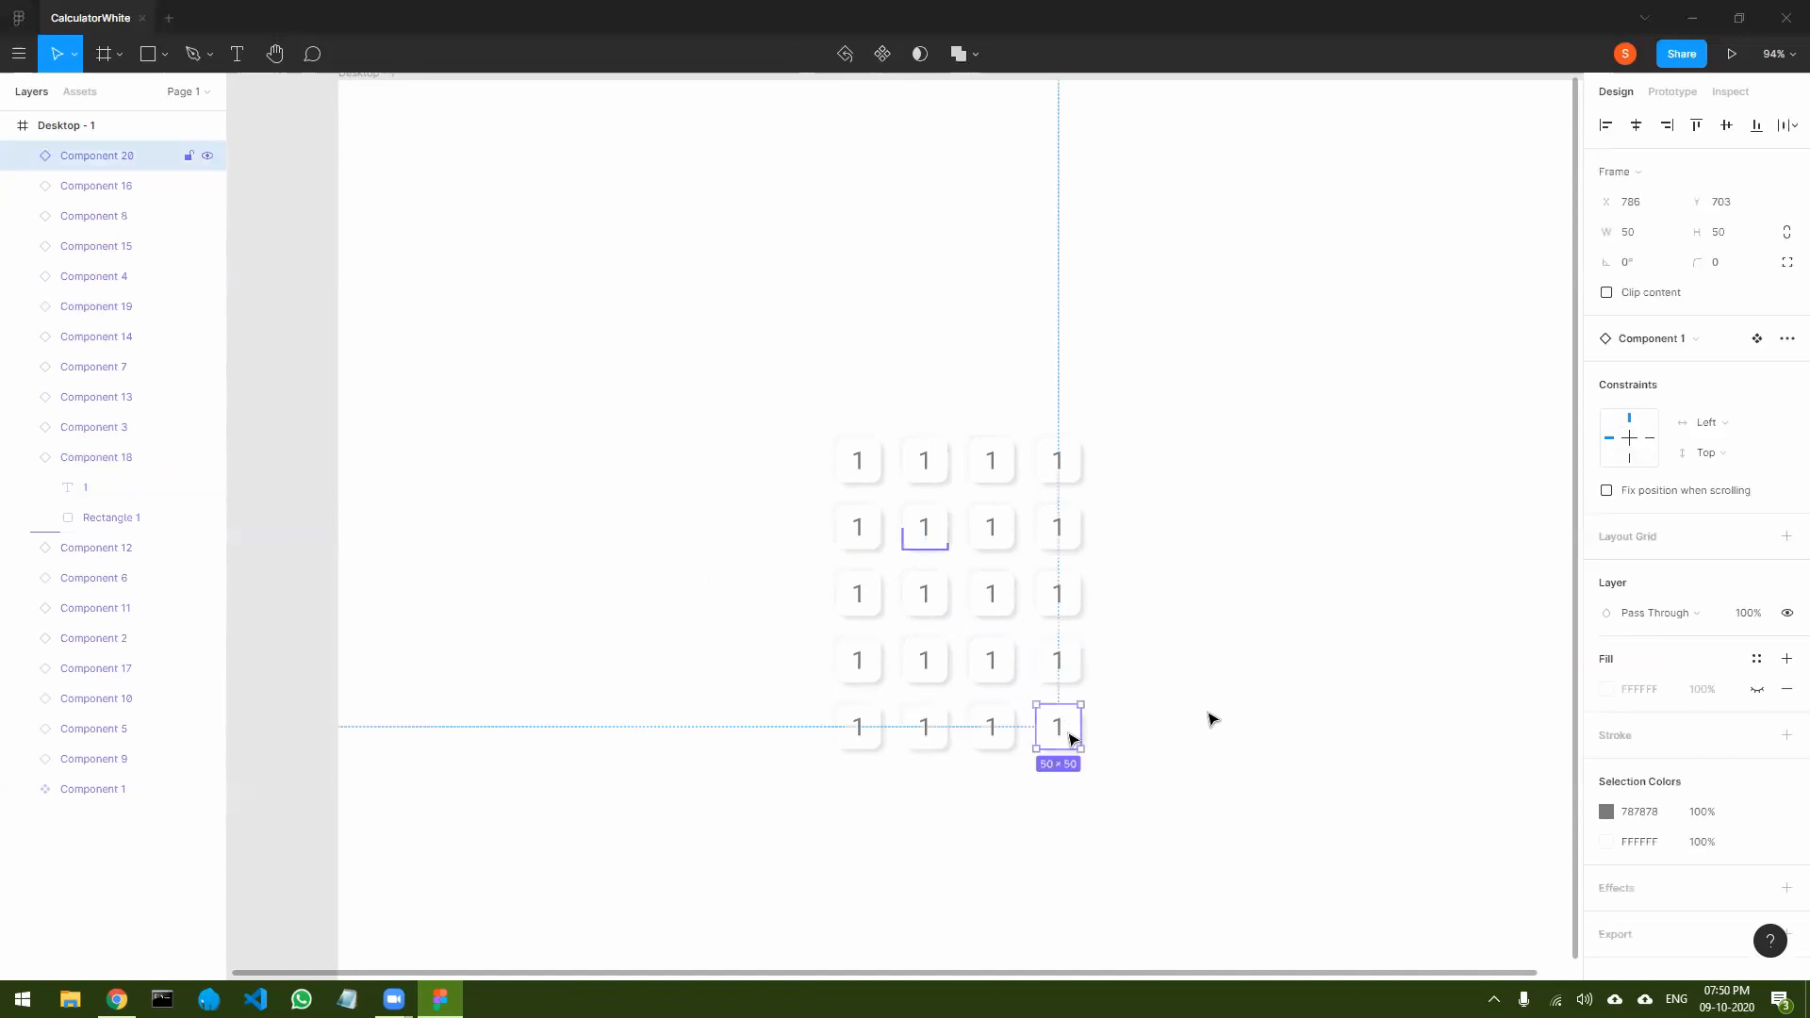
pyautogui.press('Delete')
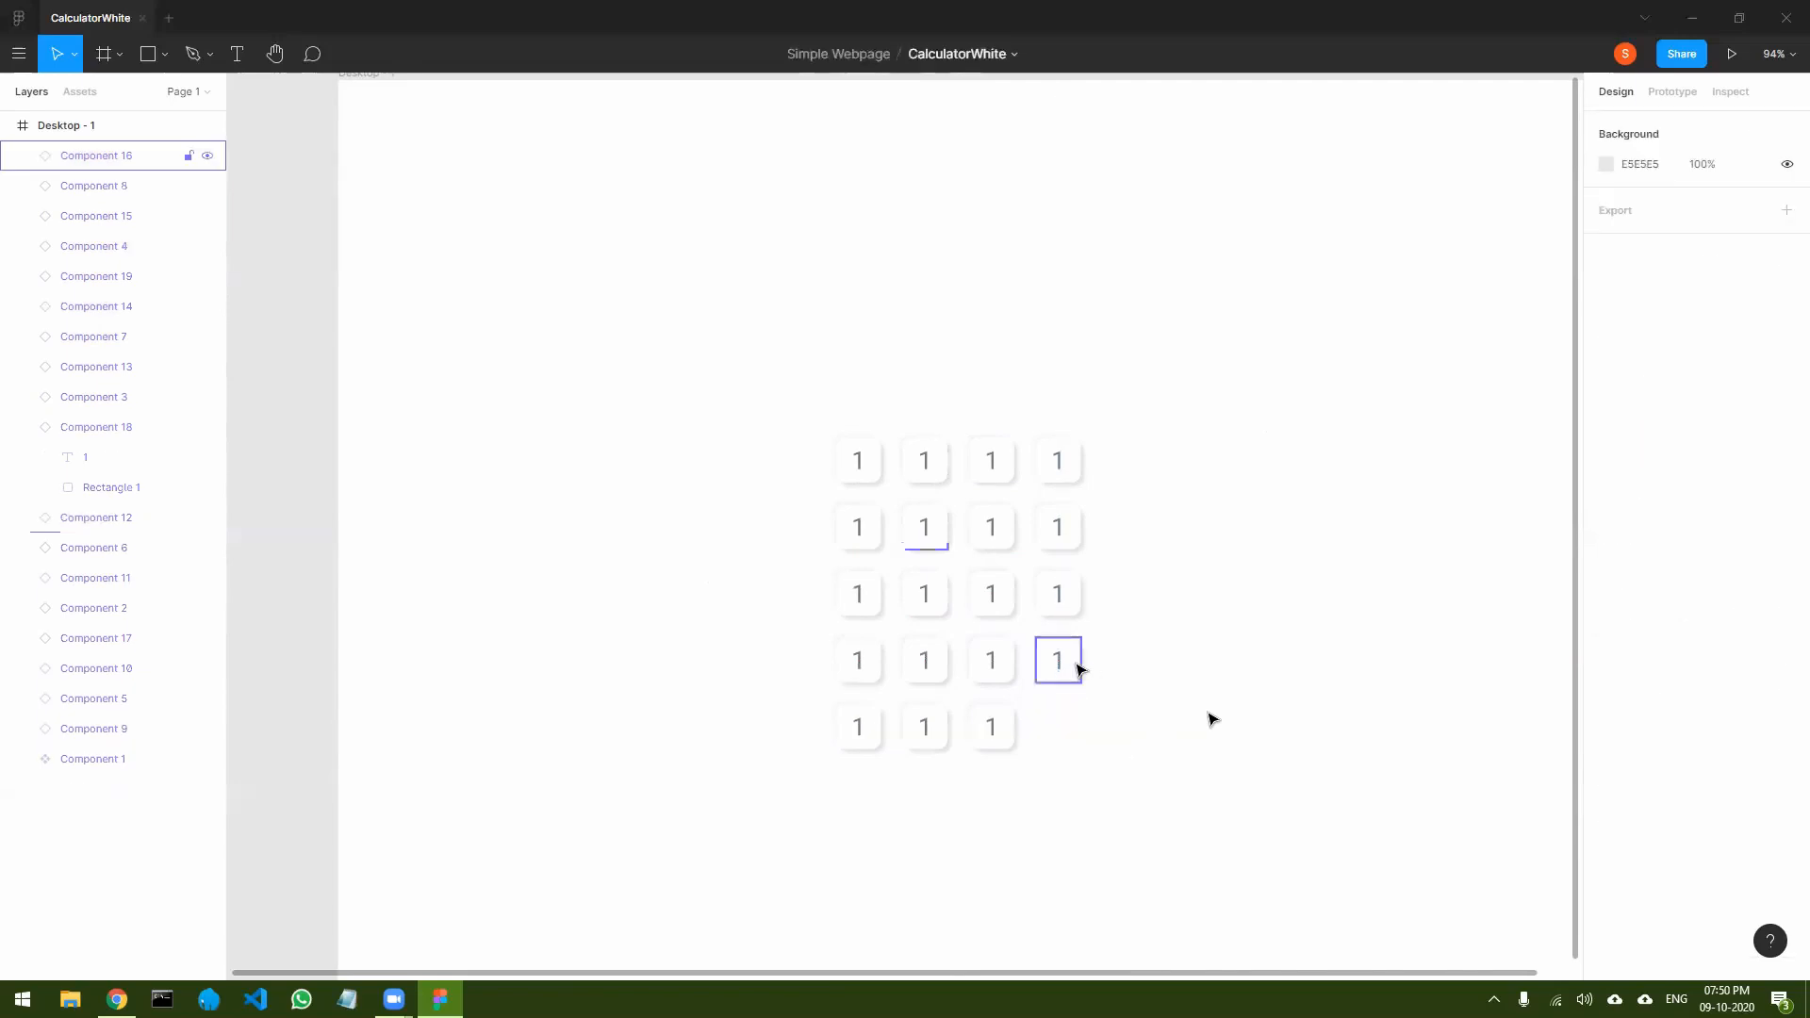
# - Stretch the key above the gap to 50×125 so it spans the last two rows
pyautogui.click(1070, 671)
pyautogui.moveTo(1061, 687); pyautogui.dragTo(1061, 747)
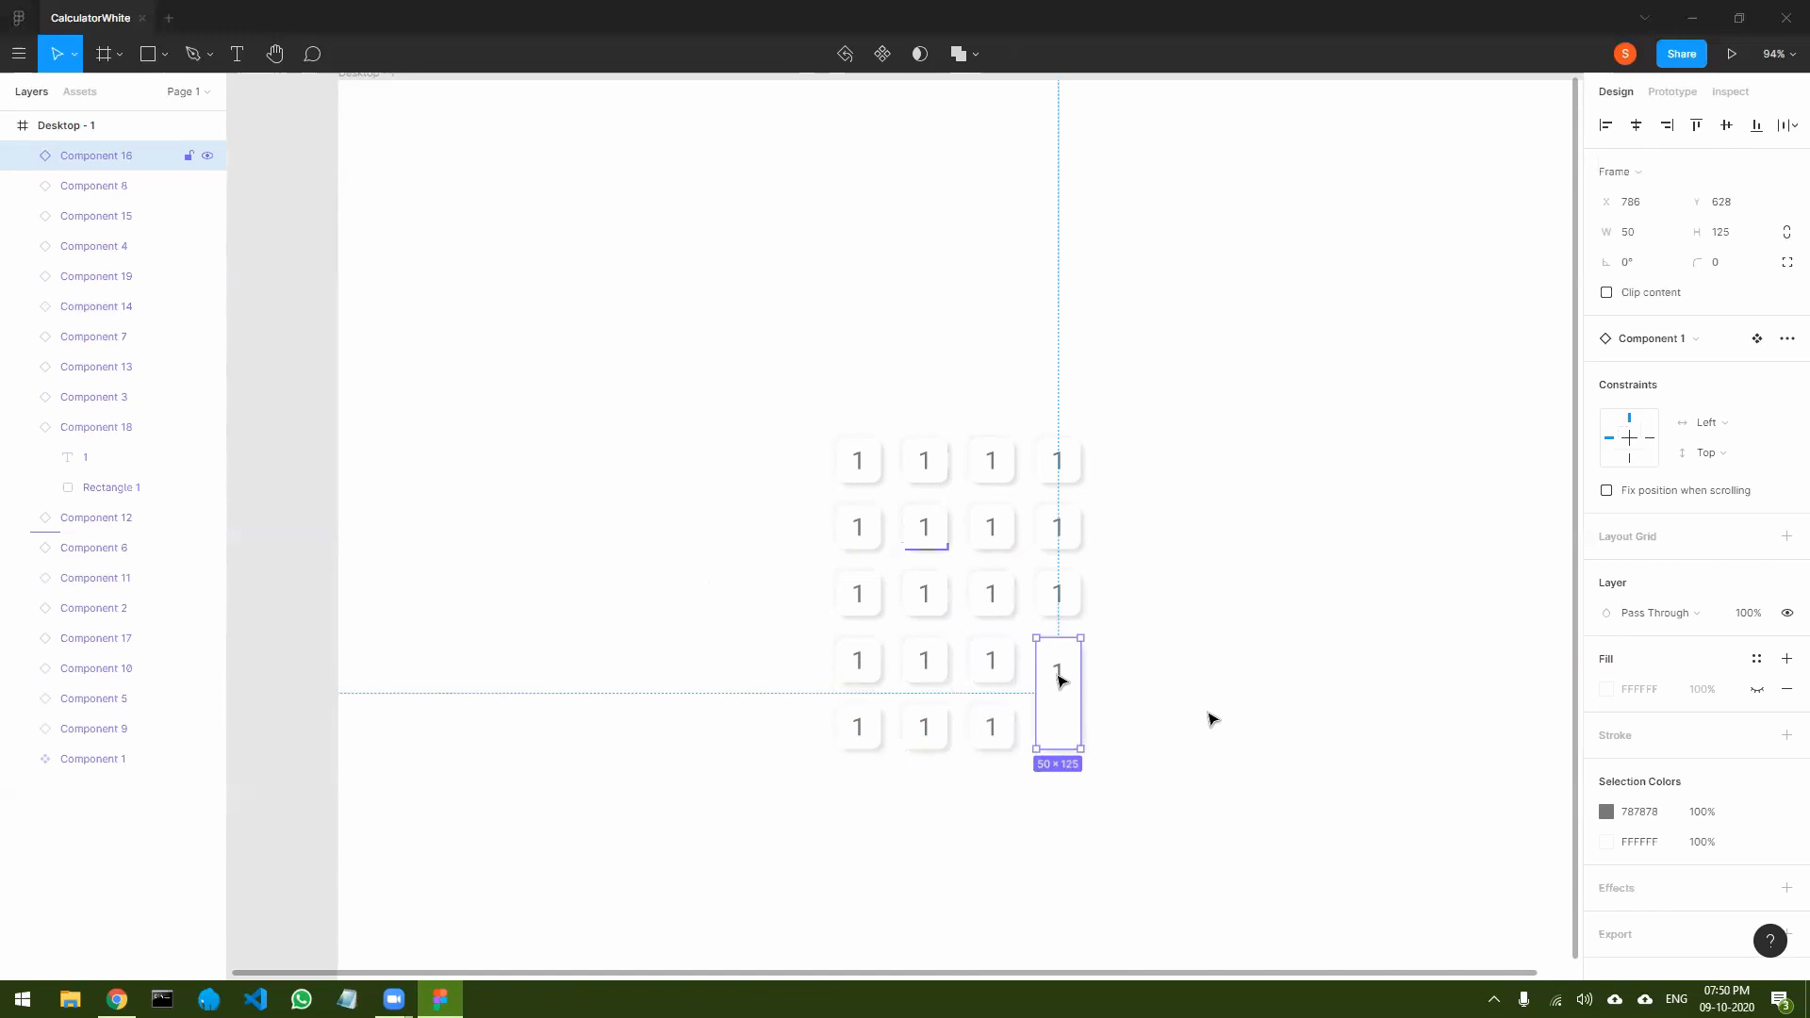
pyautogui.doubleClick(1060, 680)
pyautogui.moveTo(1060, 673); pyautogui.dragTo(1060, 695)
pyautogui.hotkey('ctrl', 'z')
pyautogui.click(1175, 740)
pyautogui.doubleClick(1060, 680)
pyautogui.doubleClick(1059, 674)
pyautogui.press('Escape')
pyautogui.click(1070, 714)
pyautogui.click(1166, 713)
pyautogui.click(1065, 714)
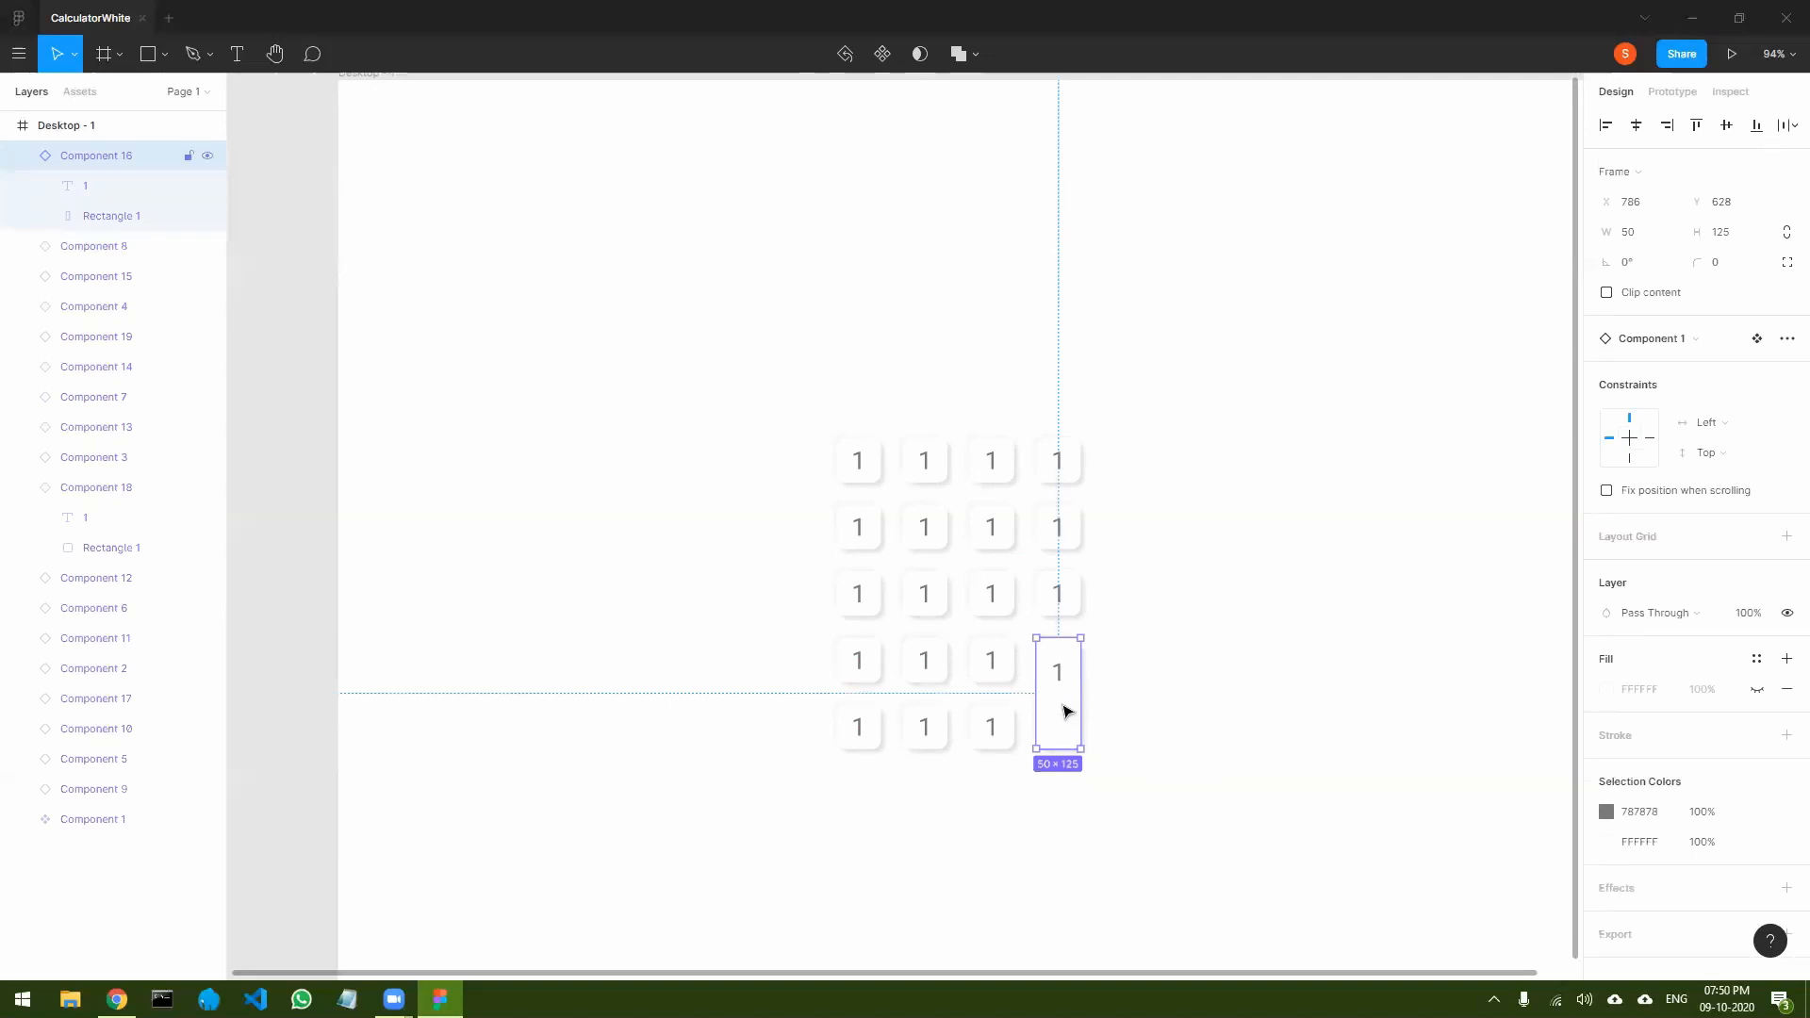
# - Detach the tall key from its component and move its label to the vertical centre
pyautogui.rightClick(1060, 714)
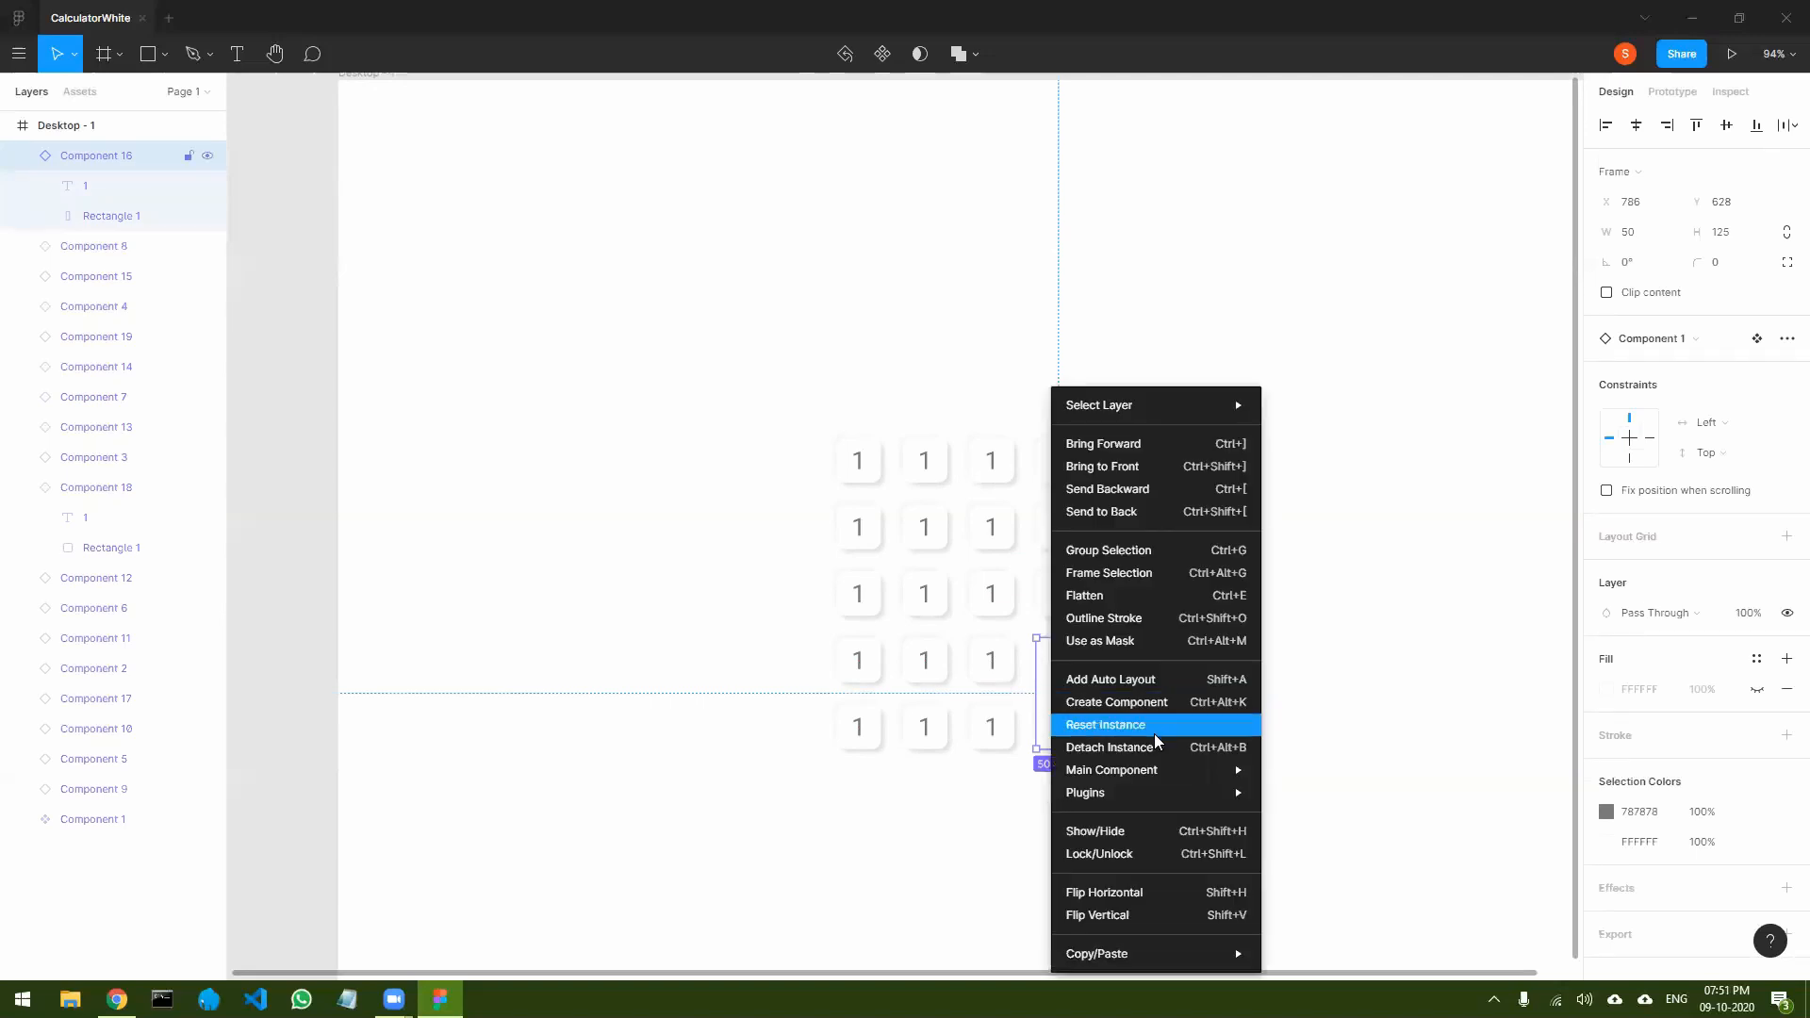
pyautogui.click(1124, 749)
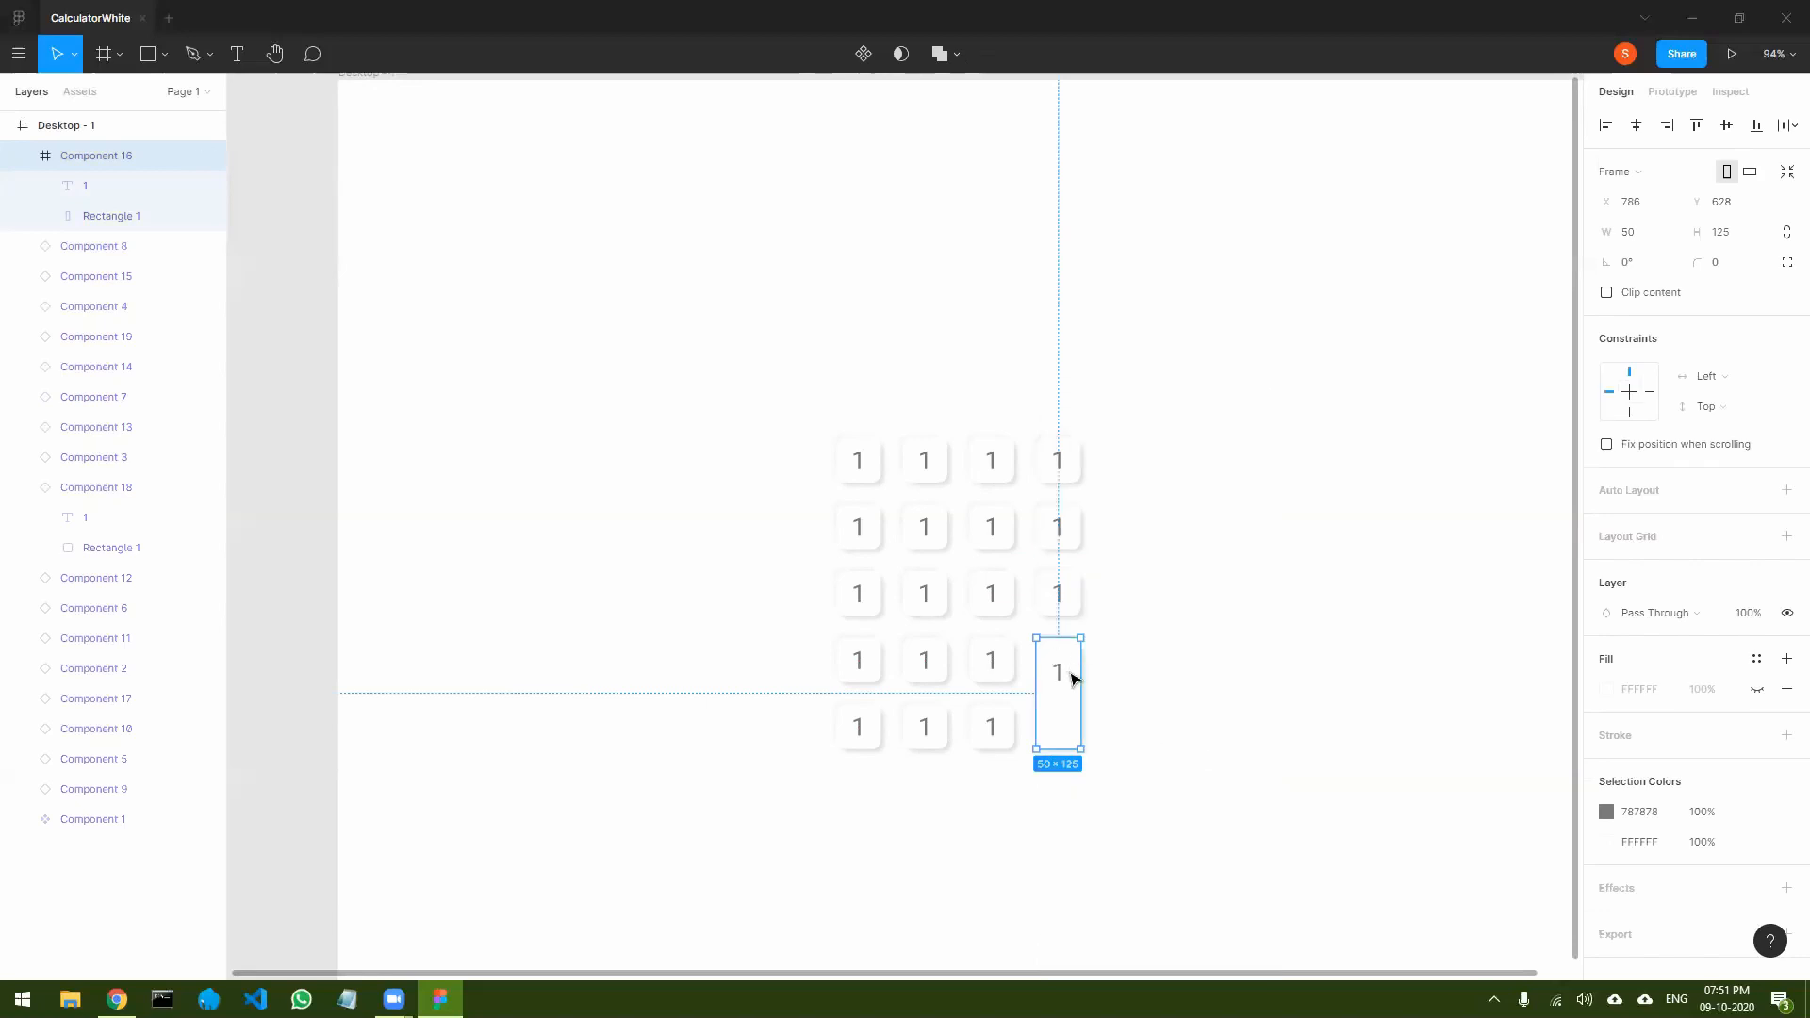
pyautogui.click(1263, 705)
pyautogui.doubleClick(1061, 687)
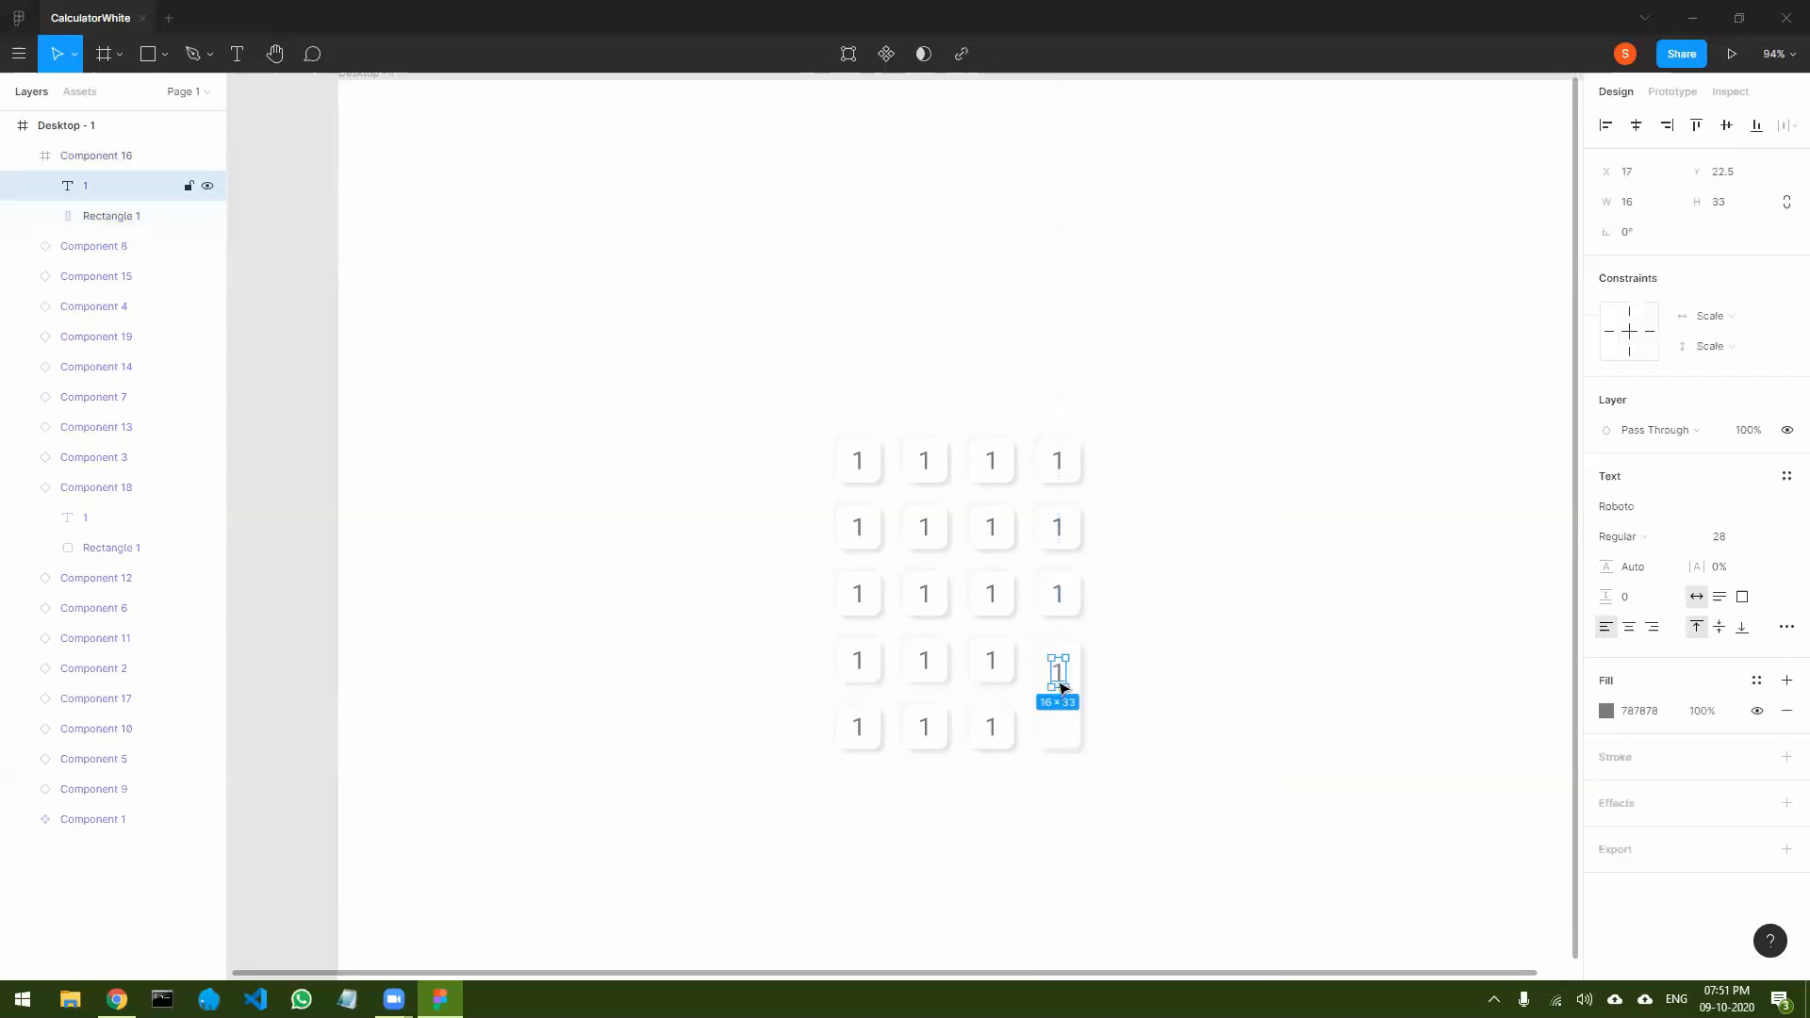
pyautogui.moveTo(1060, 673); pyautogui.dragTo(1061, 697)
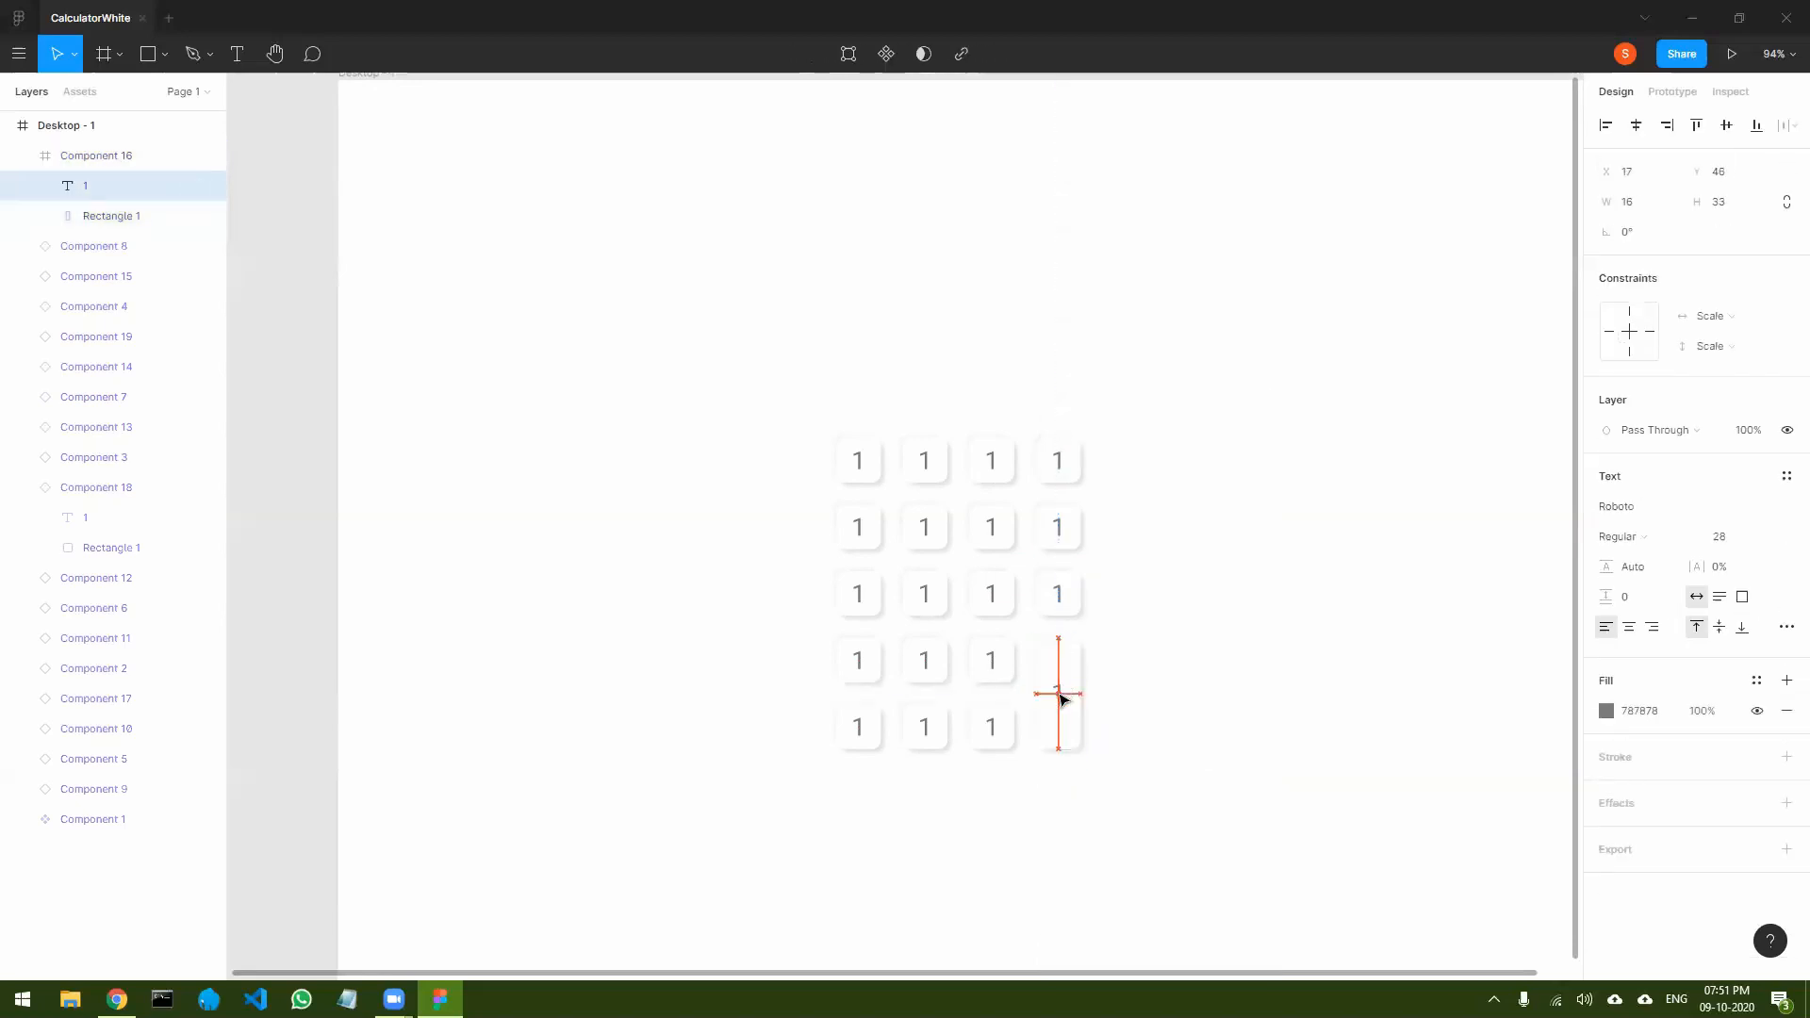
pyautogui.click(1195, 820)
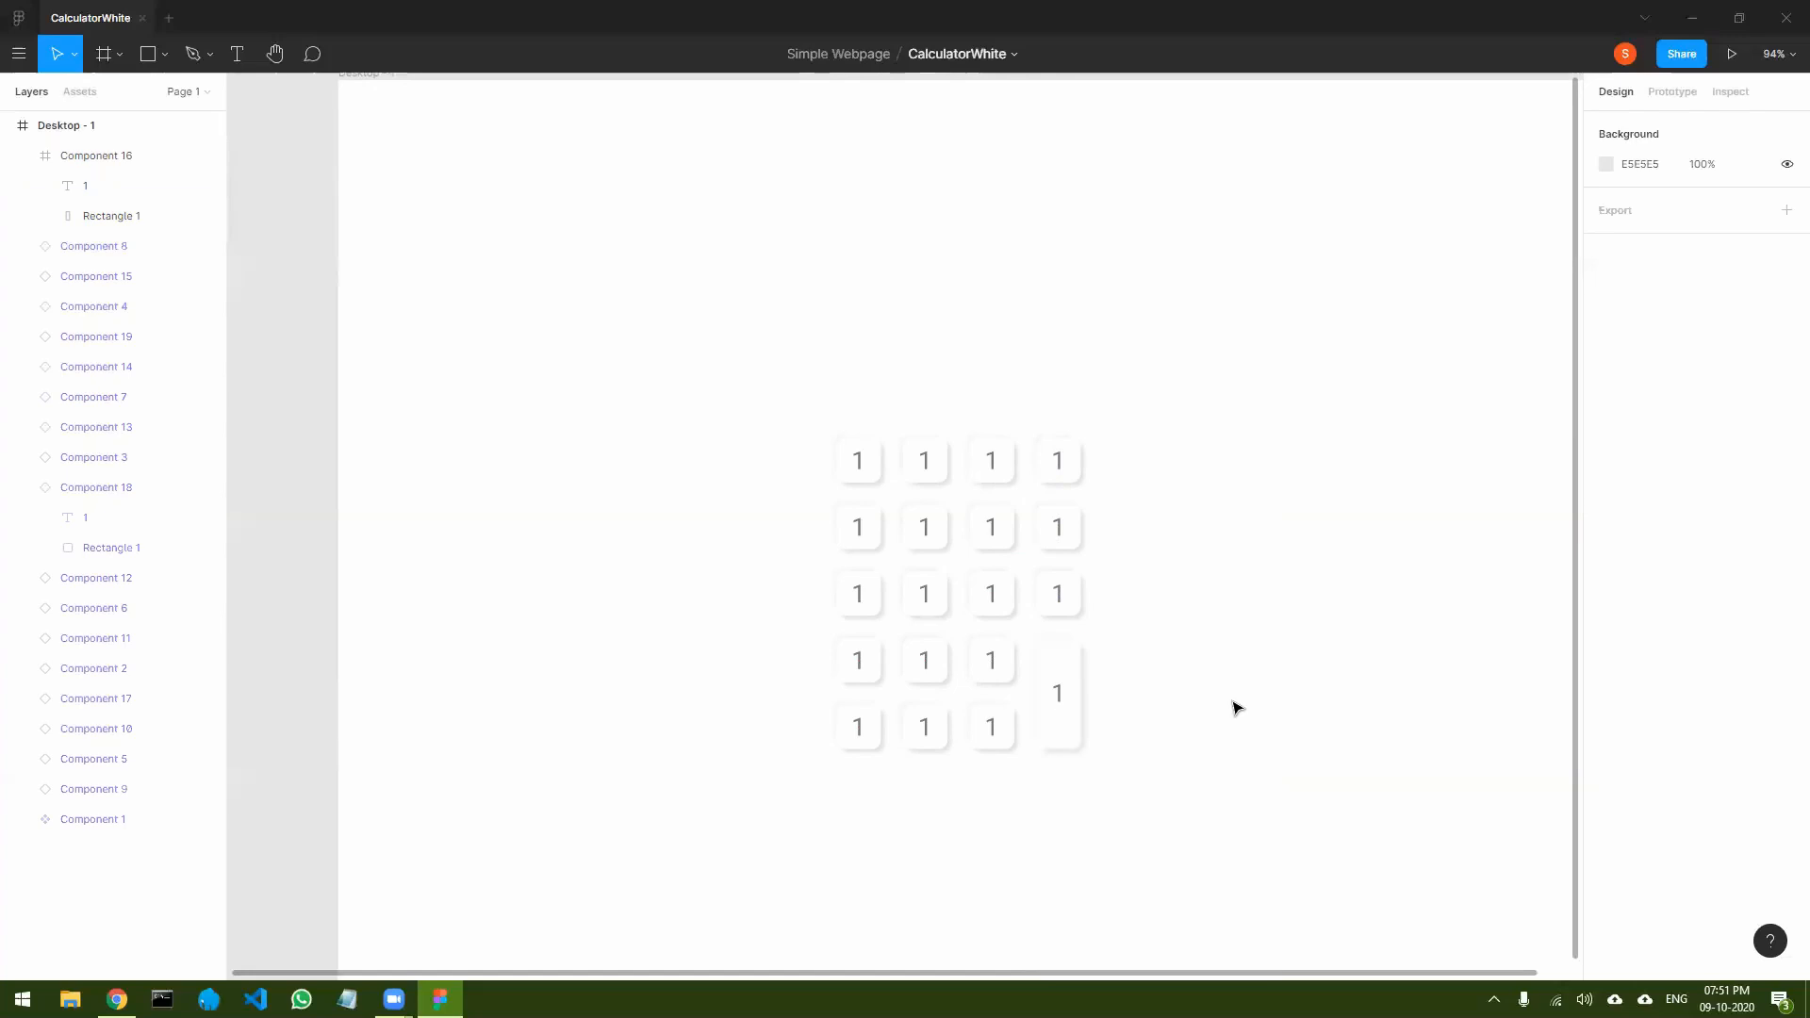
# - Change the tall key's label from '1' to '+'
pyautogui.click(1062, 720)
pyautogui.click(1158, 712)
pyautogui.doubleClick(1059, 696)
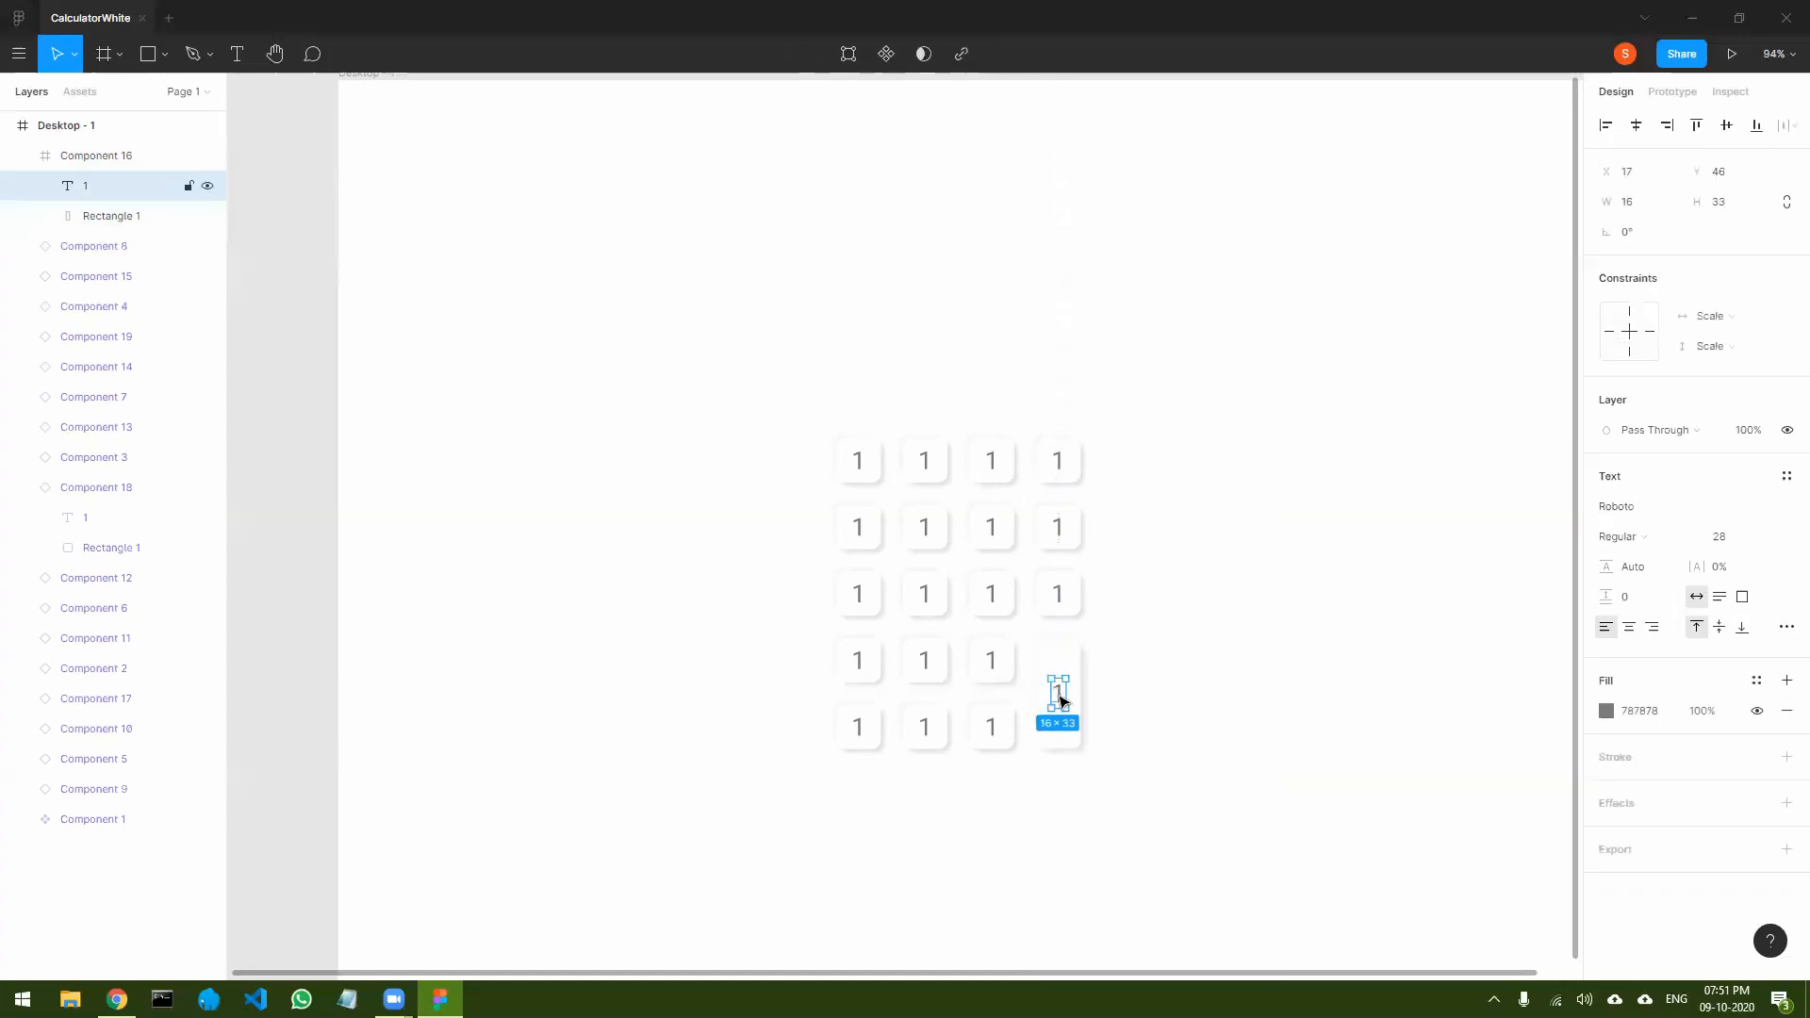
pyautogui.doubleClick(1060, 697)
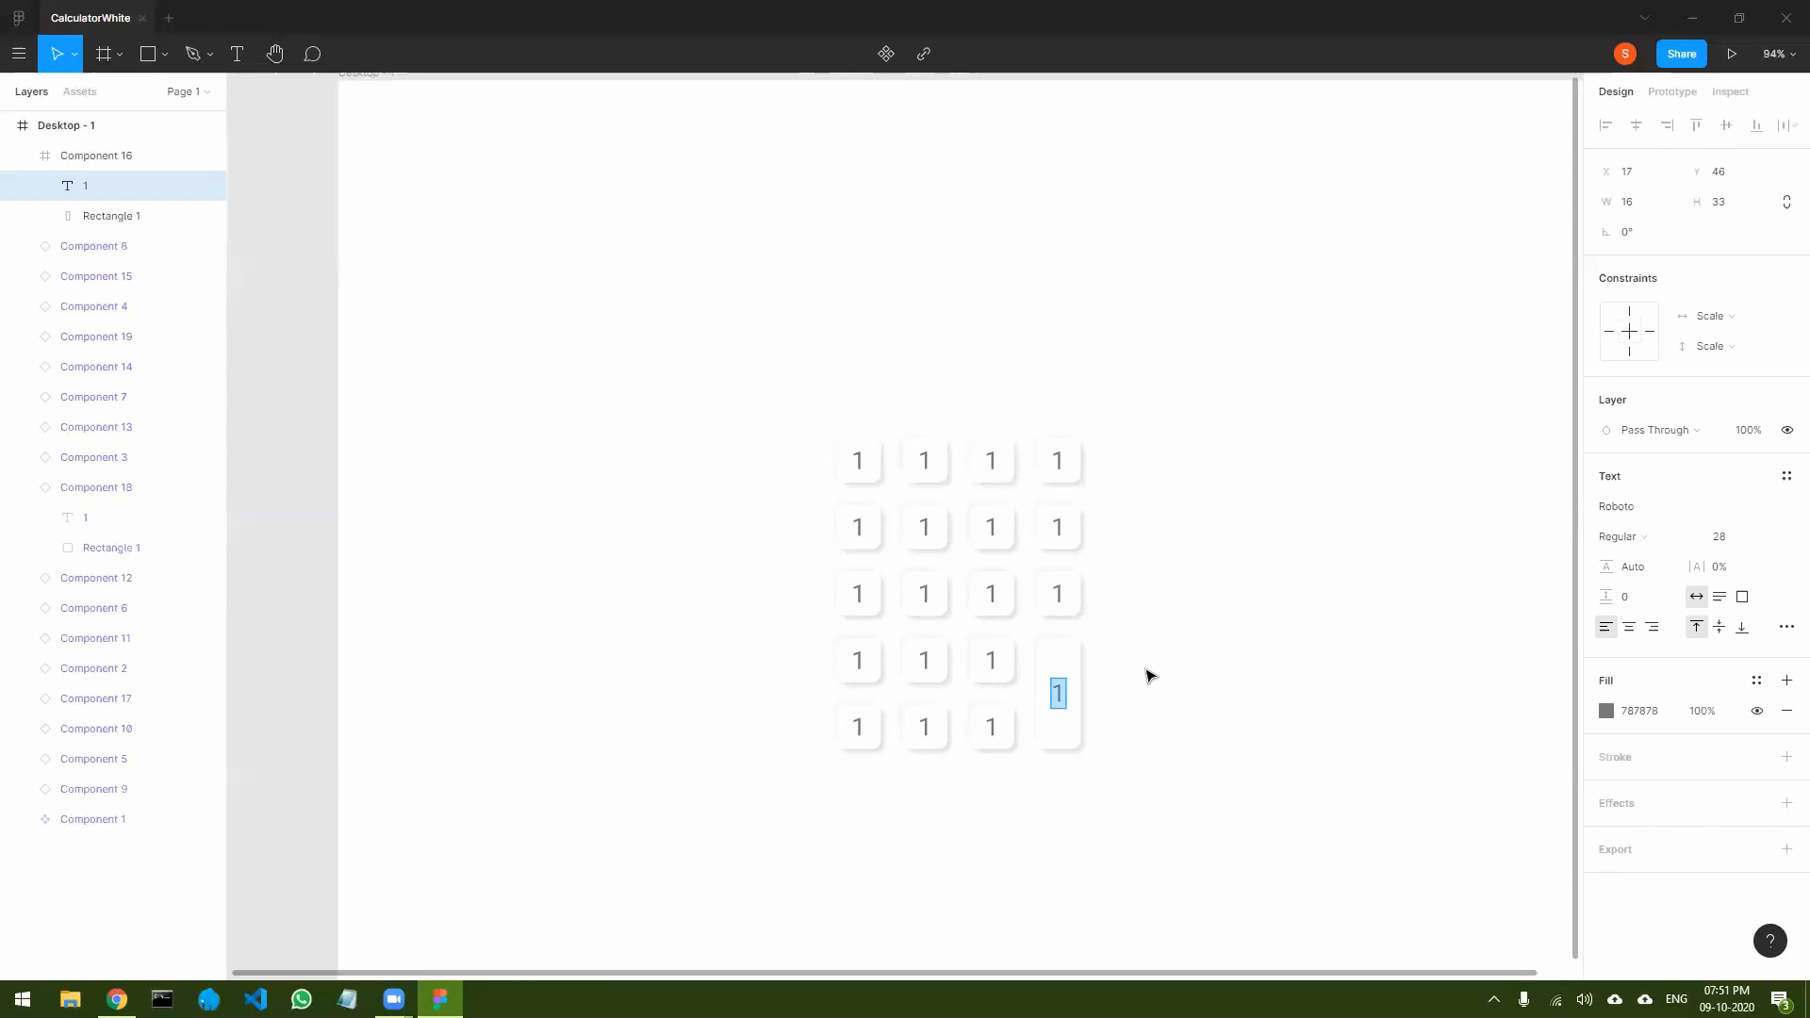
pyautogui.press('Escape')
pyautogui.press('Escape')
# - Relabel the bottom-row keys '.', '0' and '='
pyautogui.doubleClick(927, 732)
pyautogui.doubleClick(926, 727)
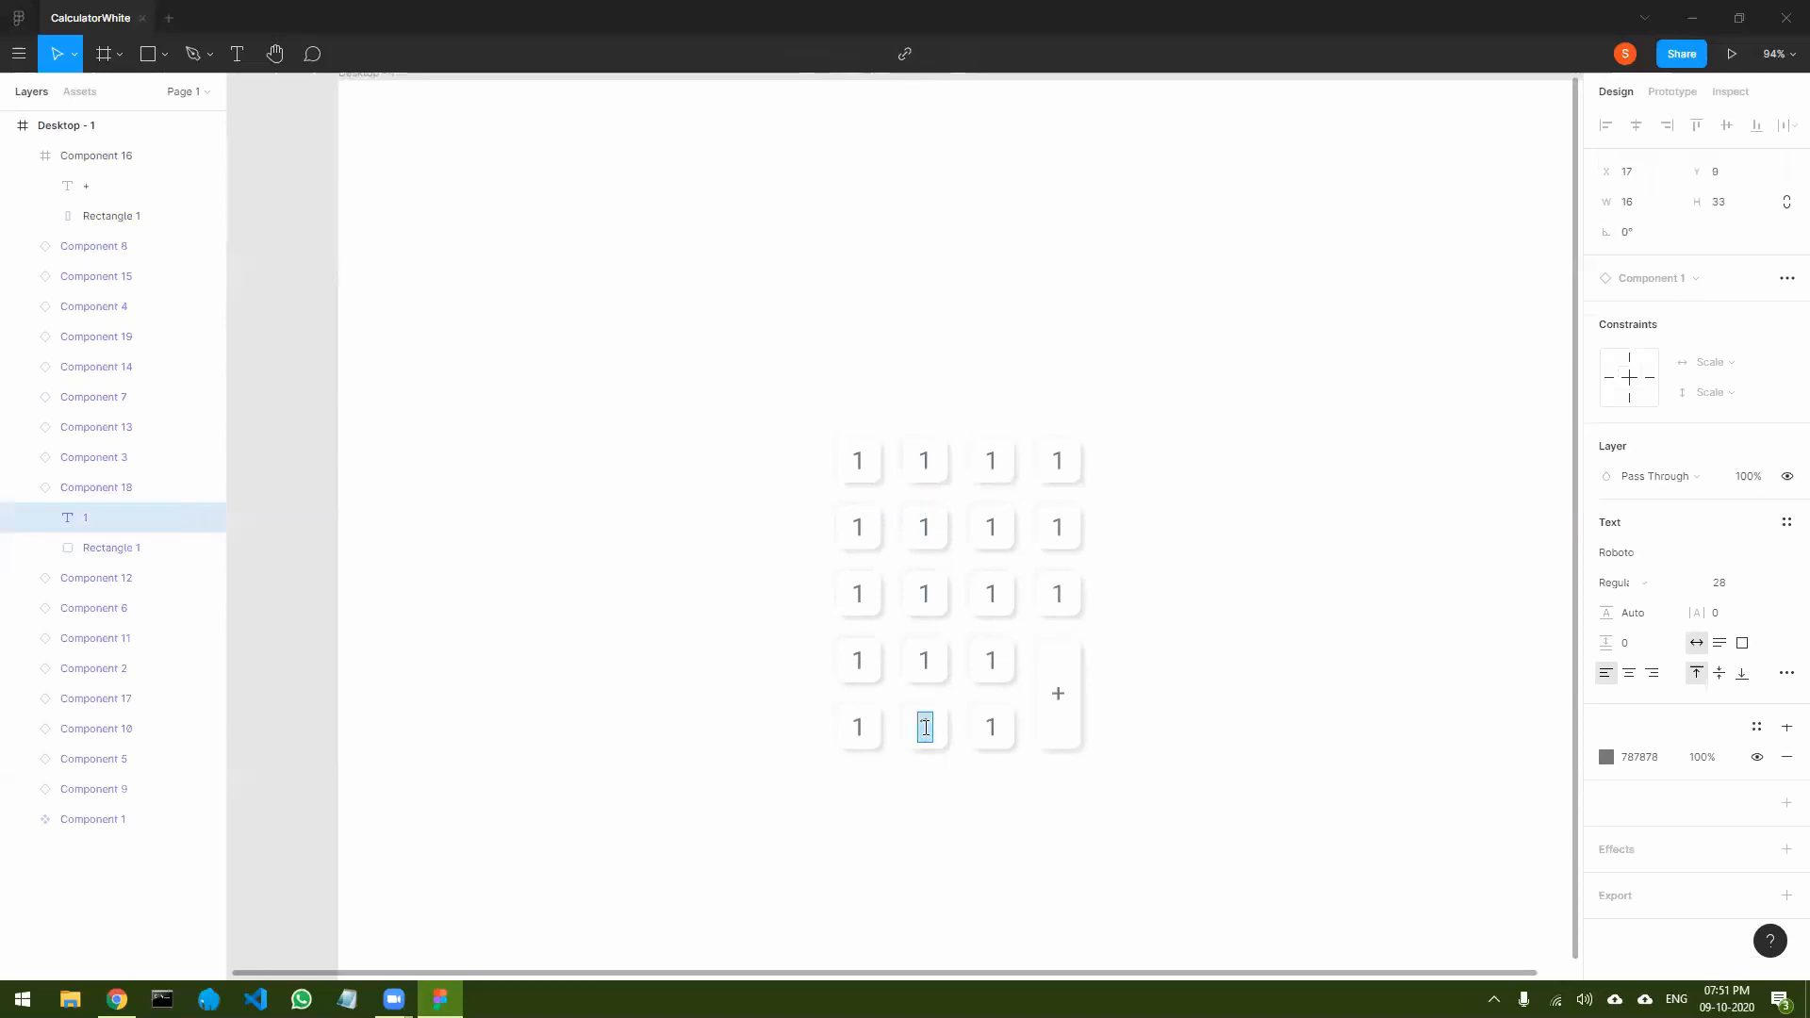
pyautogui.write('0')
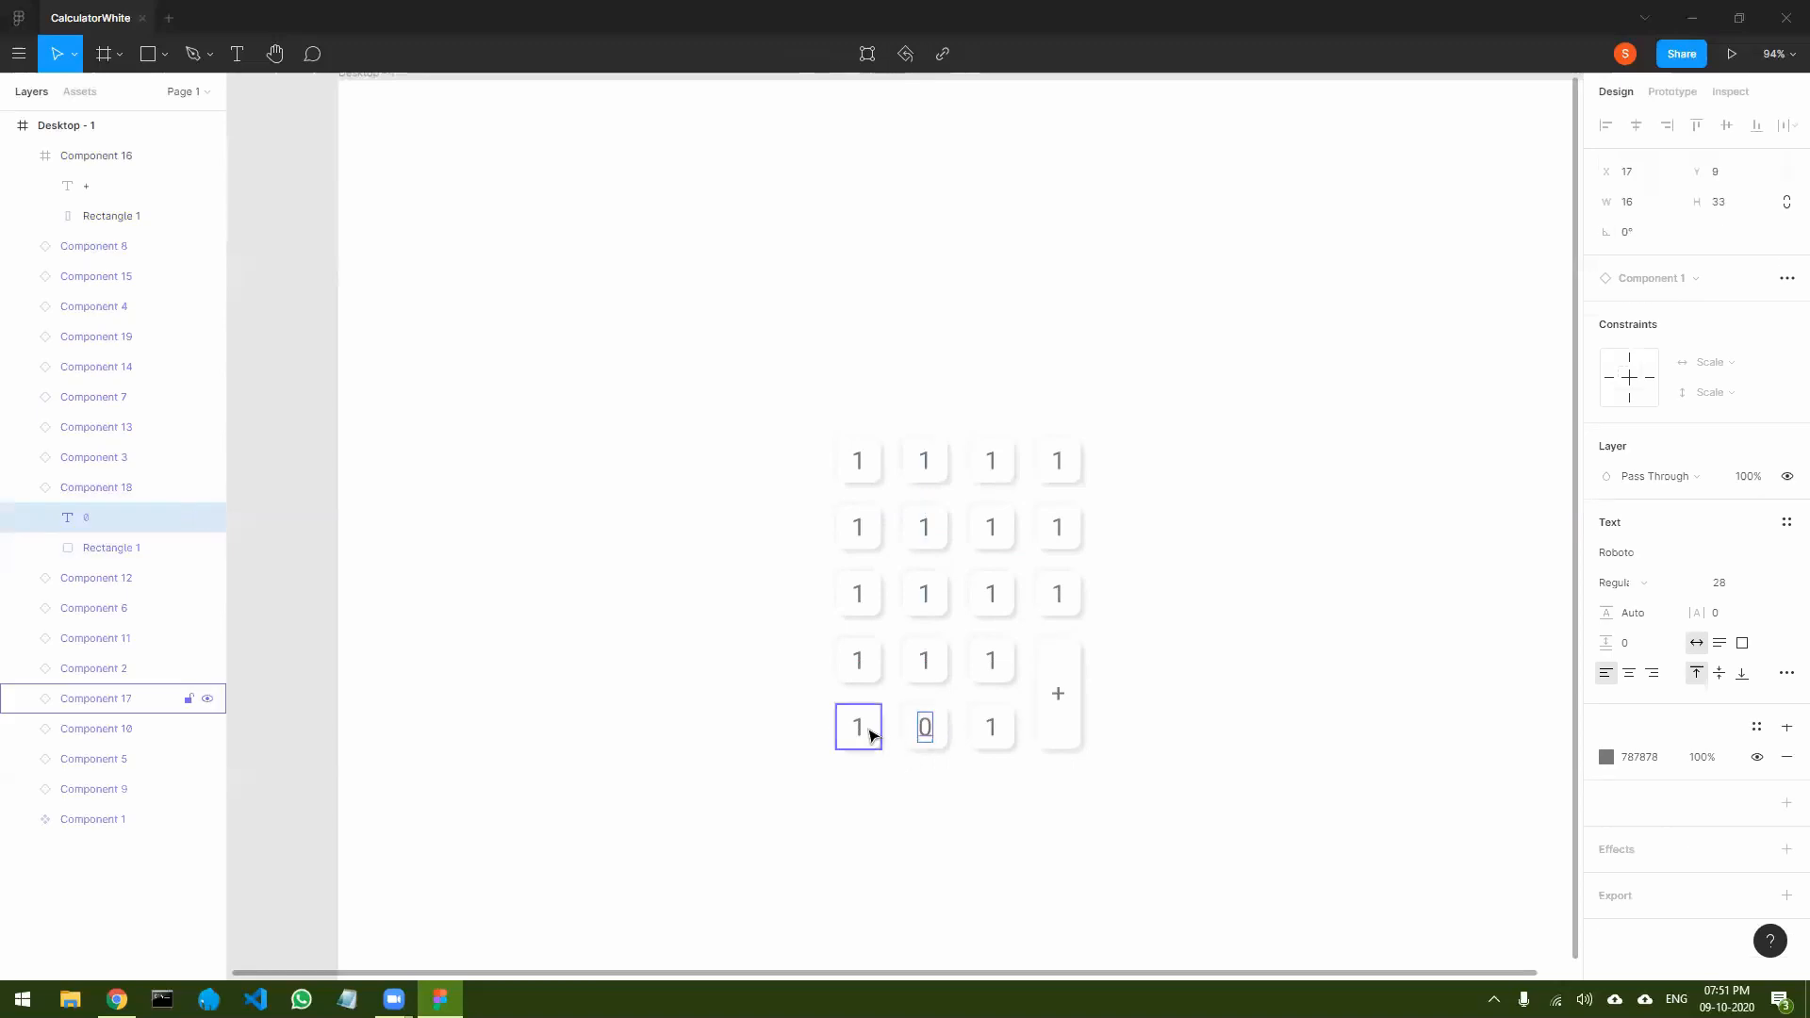
pyautogui.doubleClick(867, 734)
pyautogui.doubleClick(863, 731)
pyautogui.write('.')
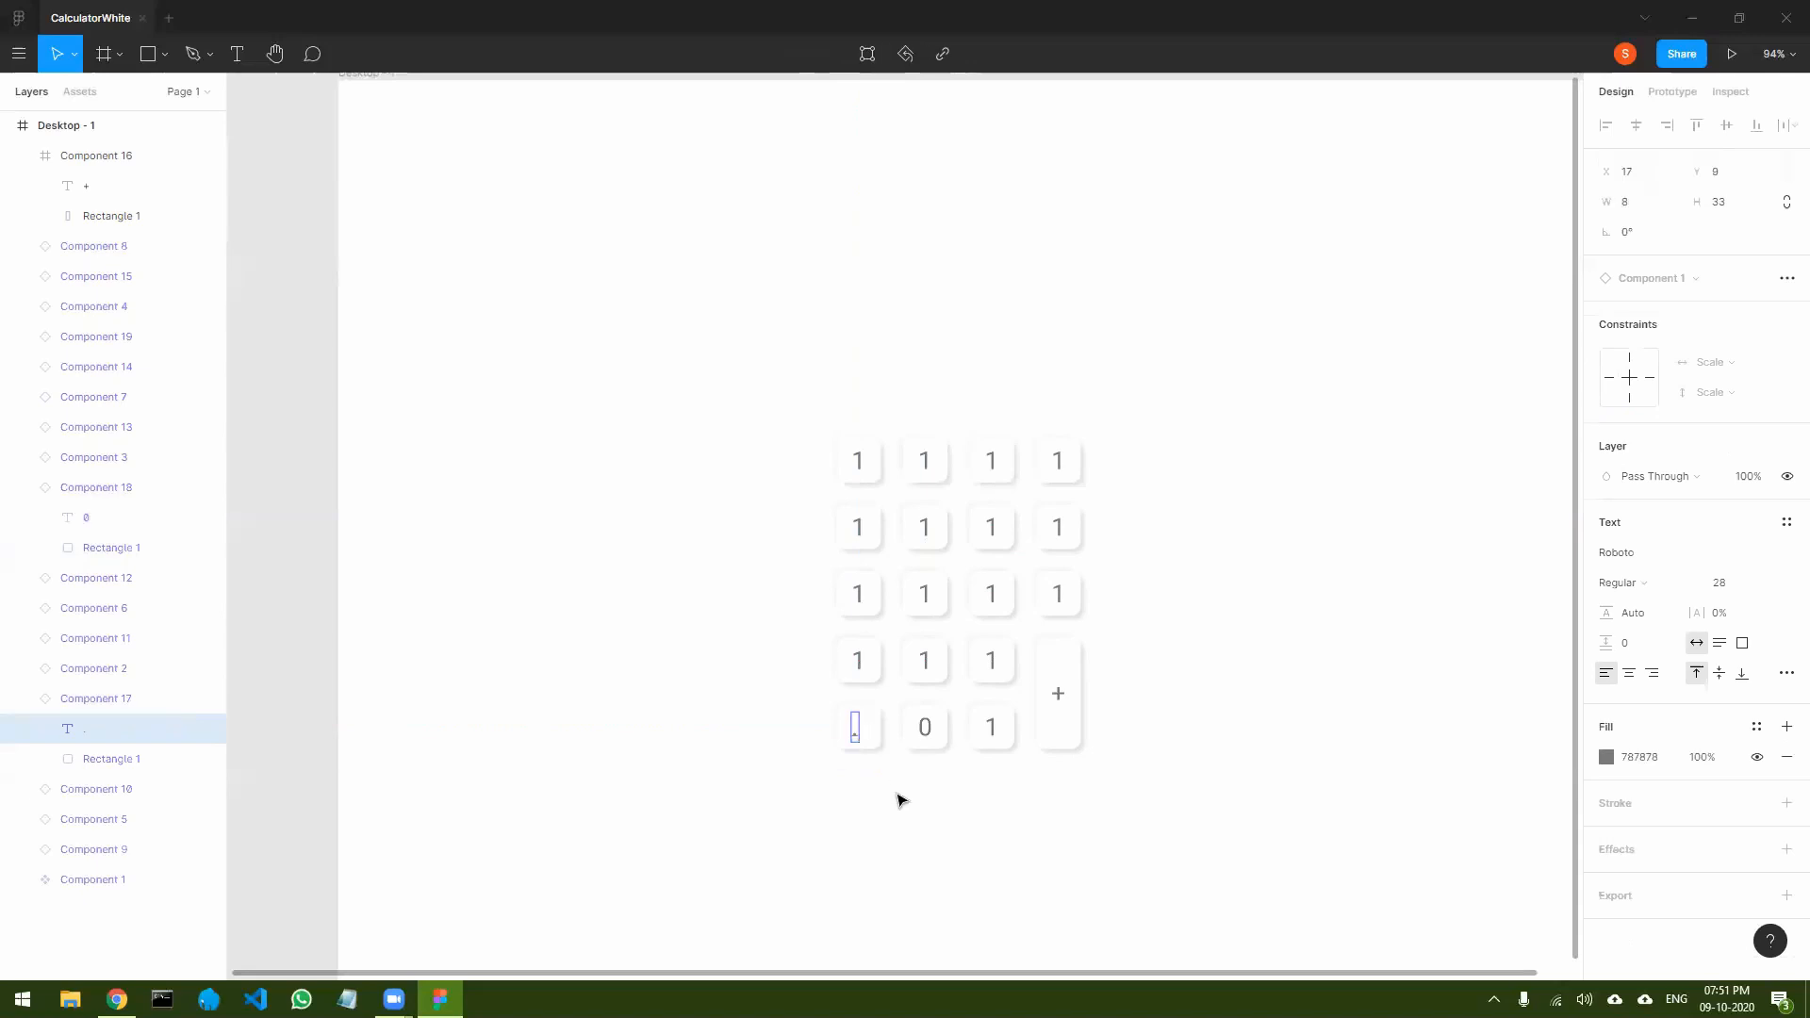
pyautogui.click(948, 795)
pyautogui.doubleClick(994, 732)
pyautogui.doubleClick(992, 728)
pyautogui.write('=')
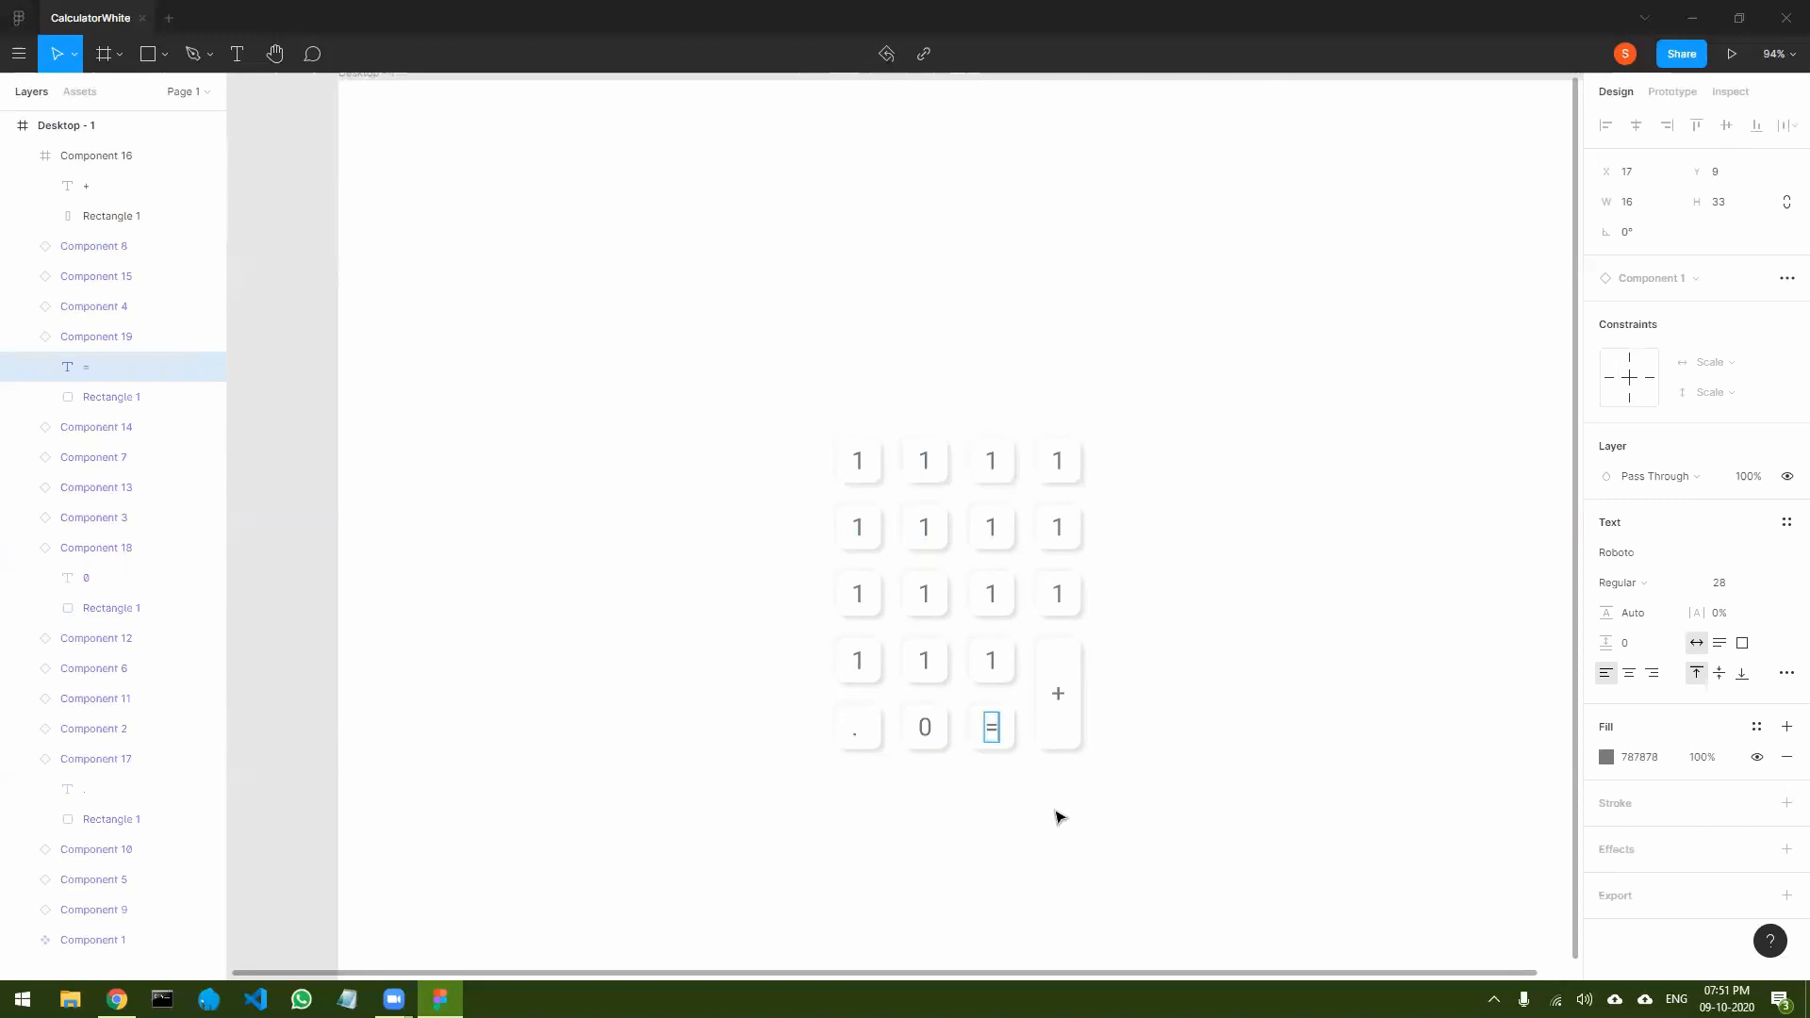
pyautogui.click(1065, 783)
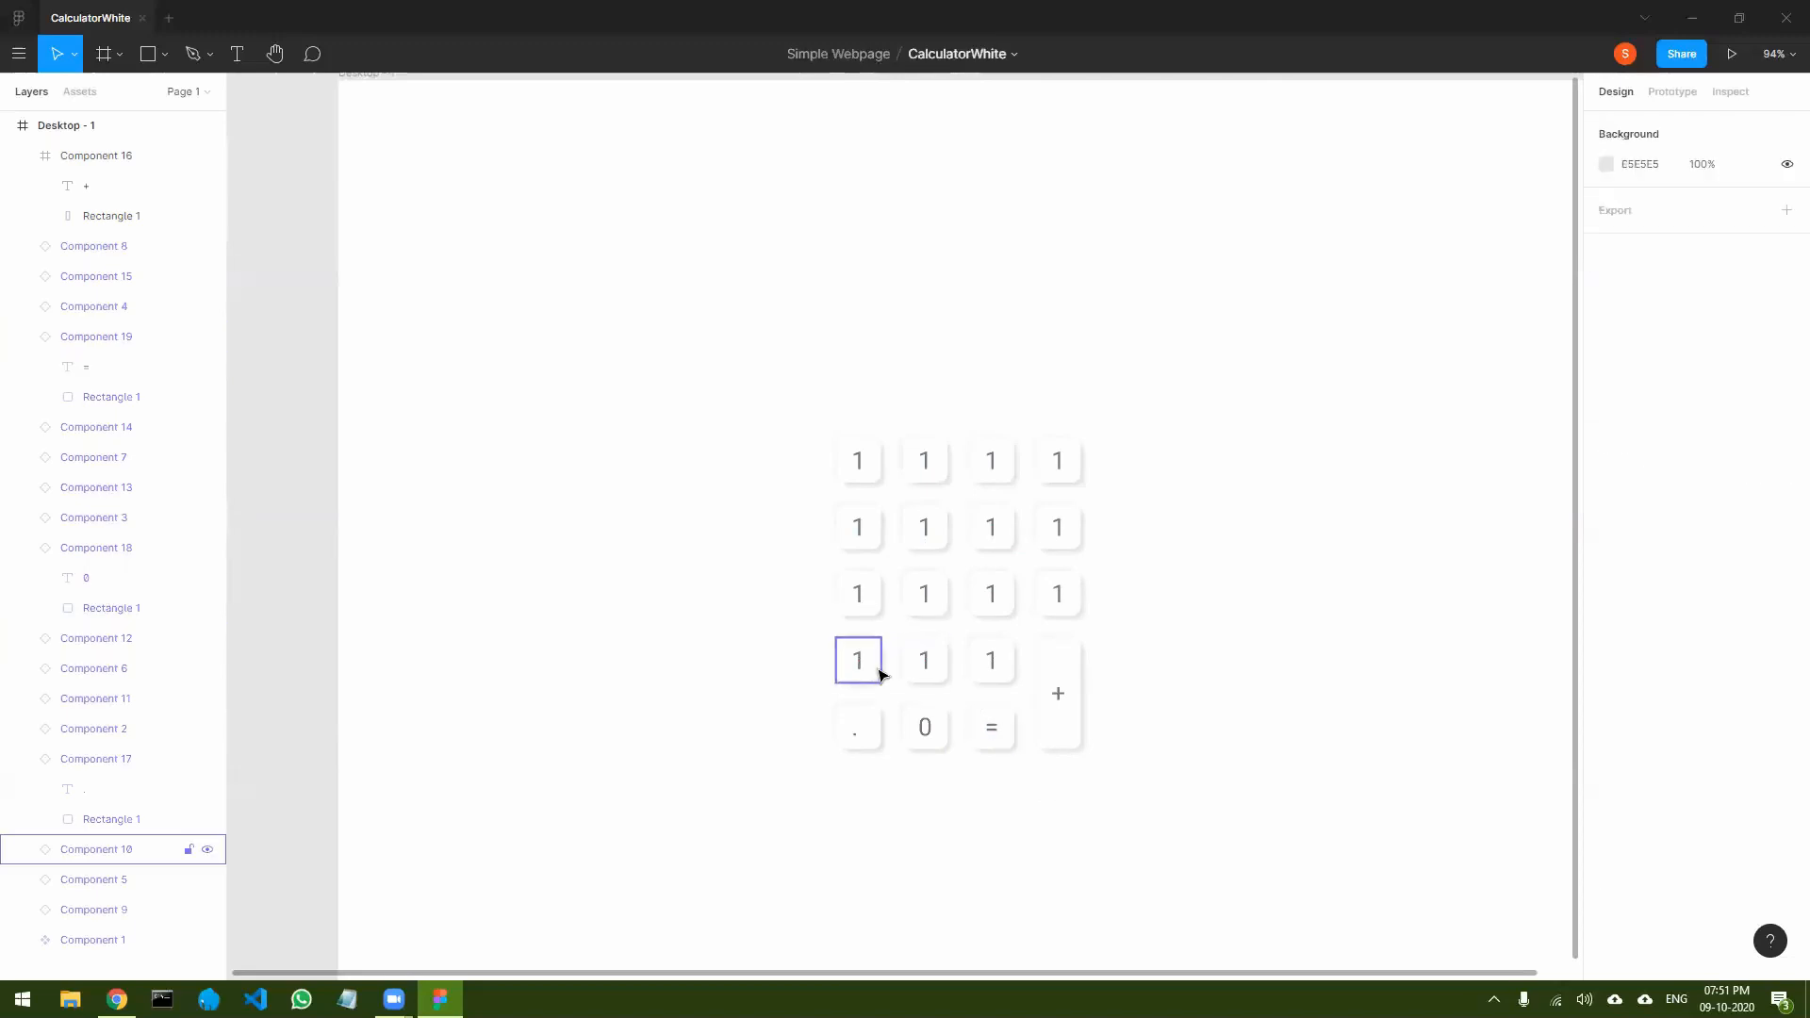
# - Relabel the next keys up as 2 and 3, then the row above as 4, 5, 6
pyautogui.doubleClick(925, 660)
pyautogui.doubleClick(926, 660)
pyautogui.write('2')
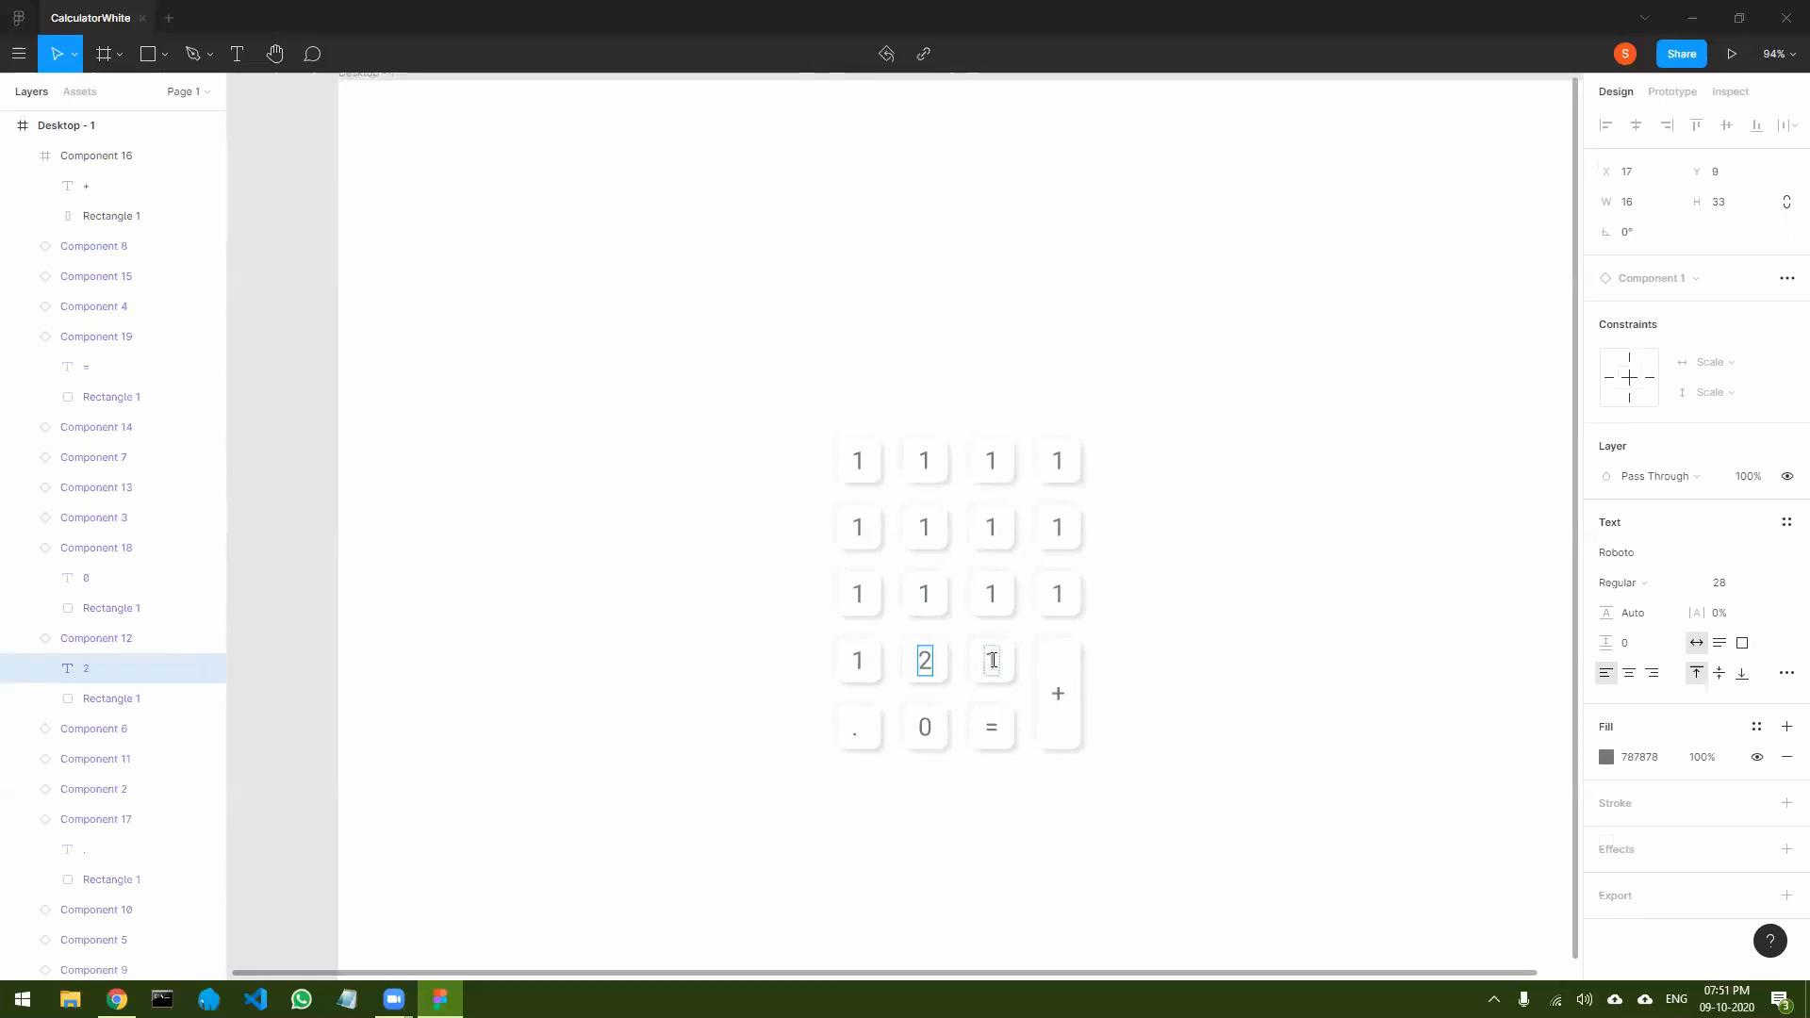
pyautogui.click(993, 660)
pyautogui.doubleClick(992, 660)
pyautogui.write('3')
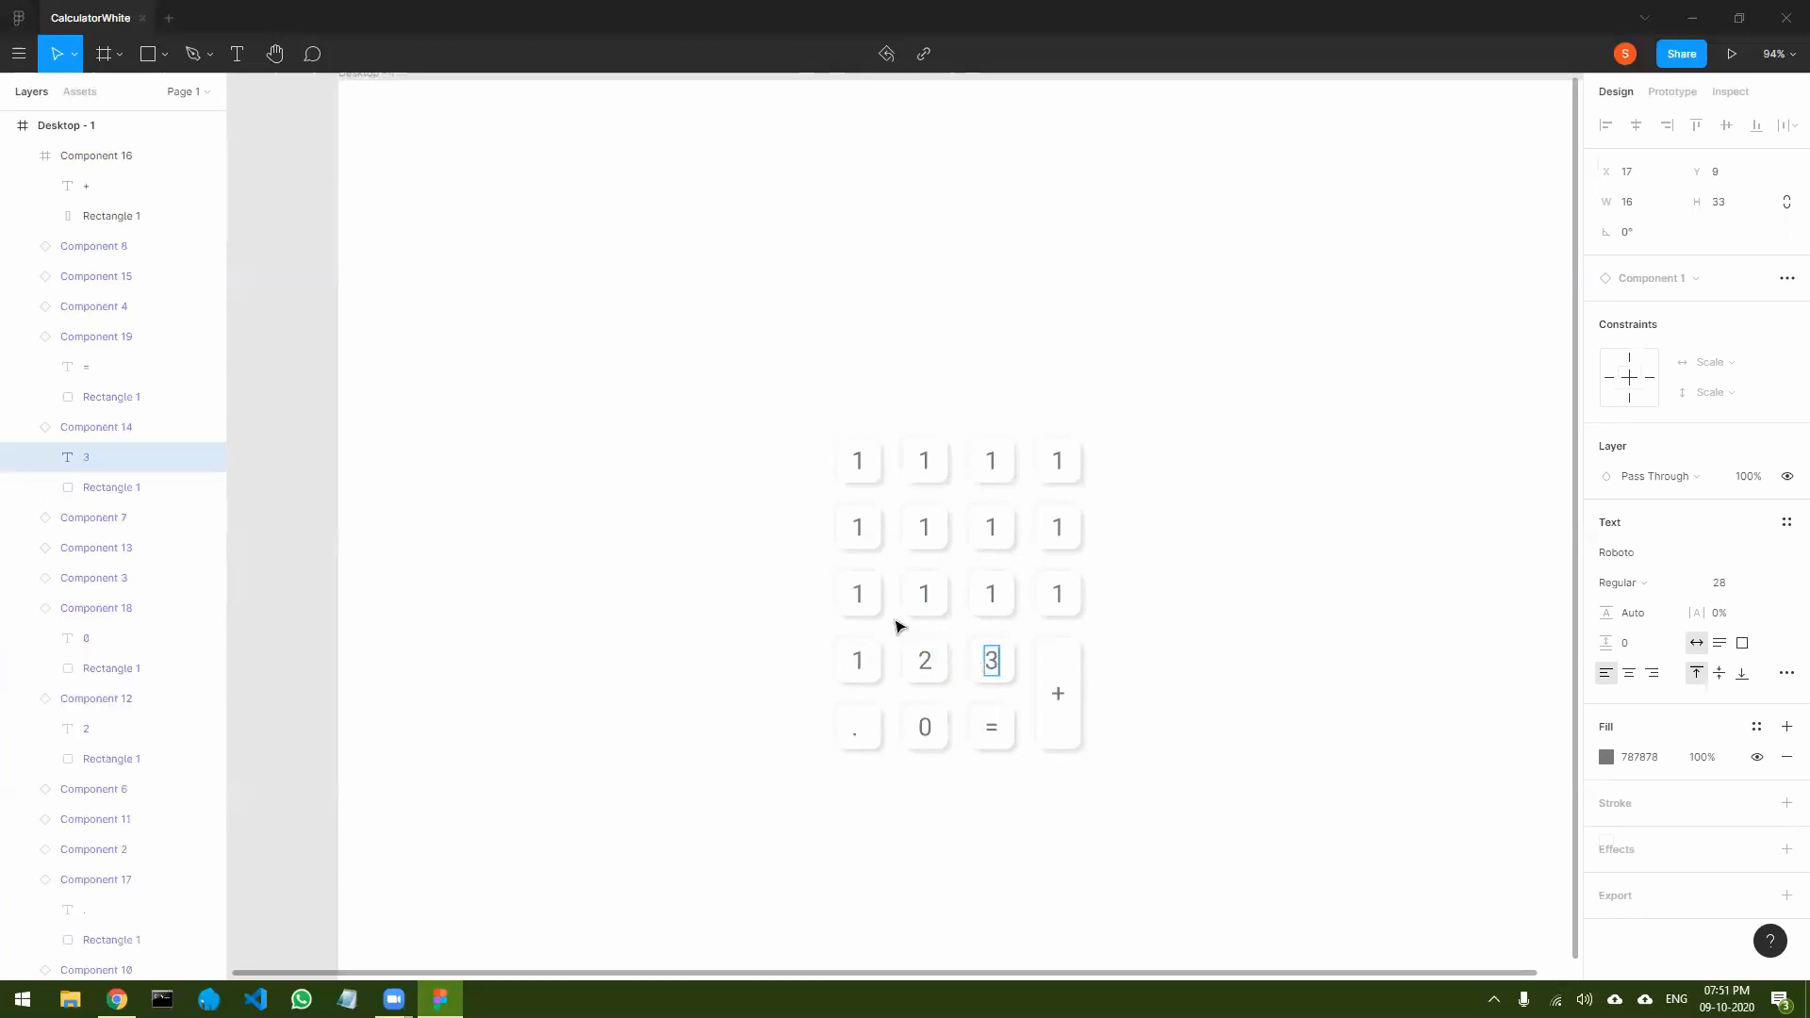
pyautogui.doubleClick(861, 594)
pyautogui.write('4')
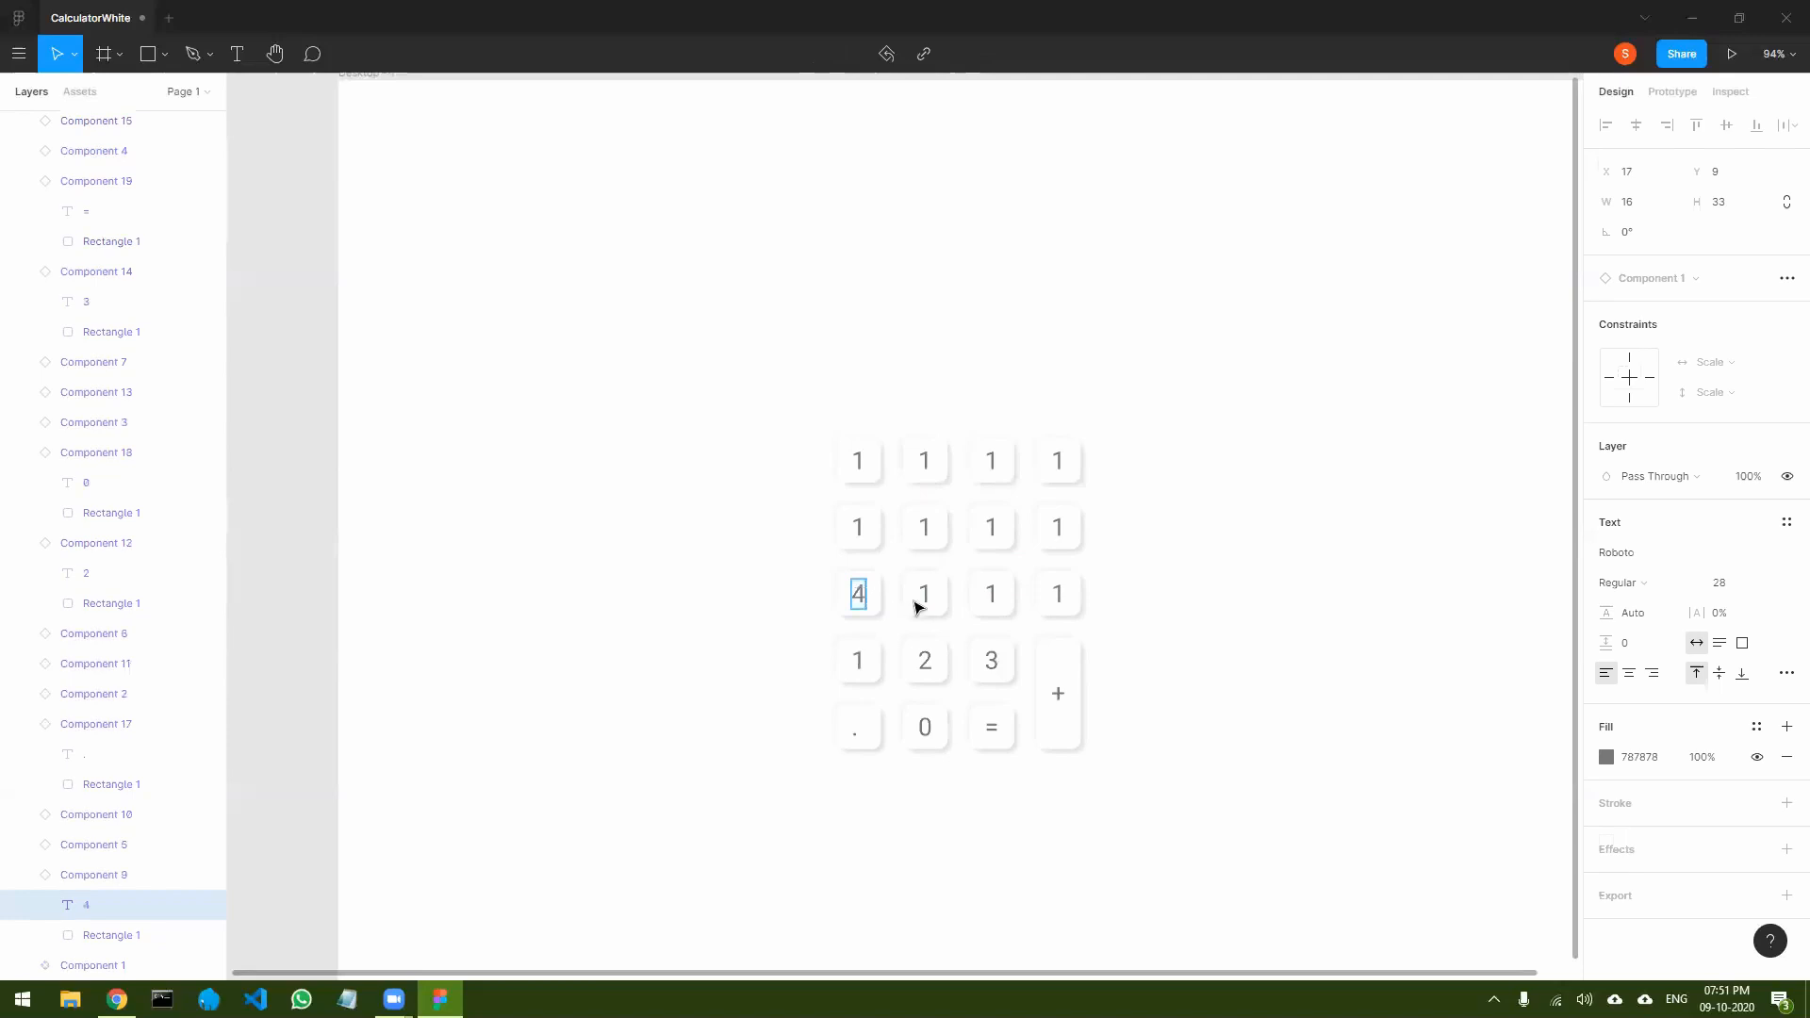
pyautogui.doubleClick(925, 596)
pyautogui.write('5')
pyautogui.doubleClick(993, 592)
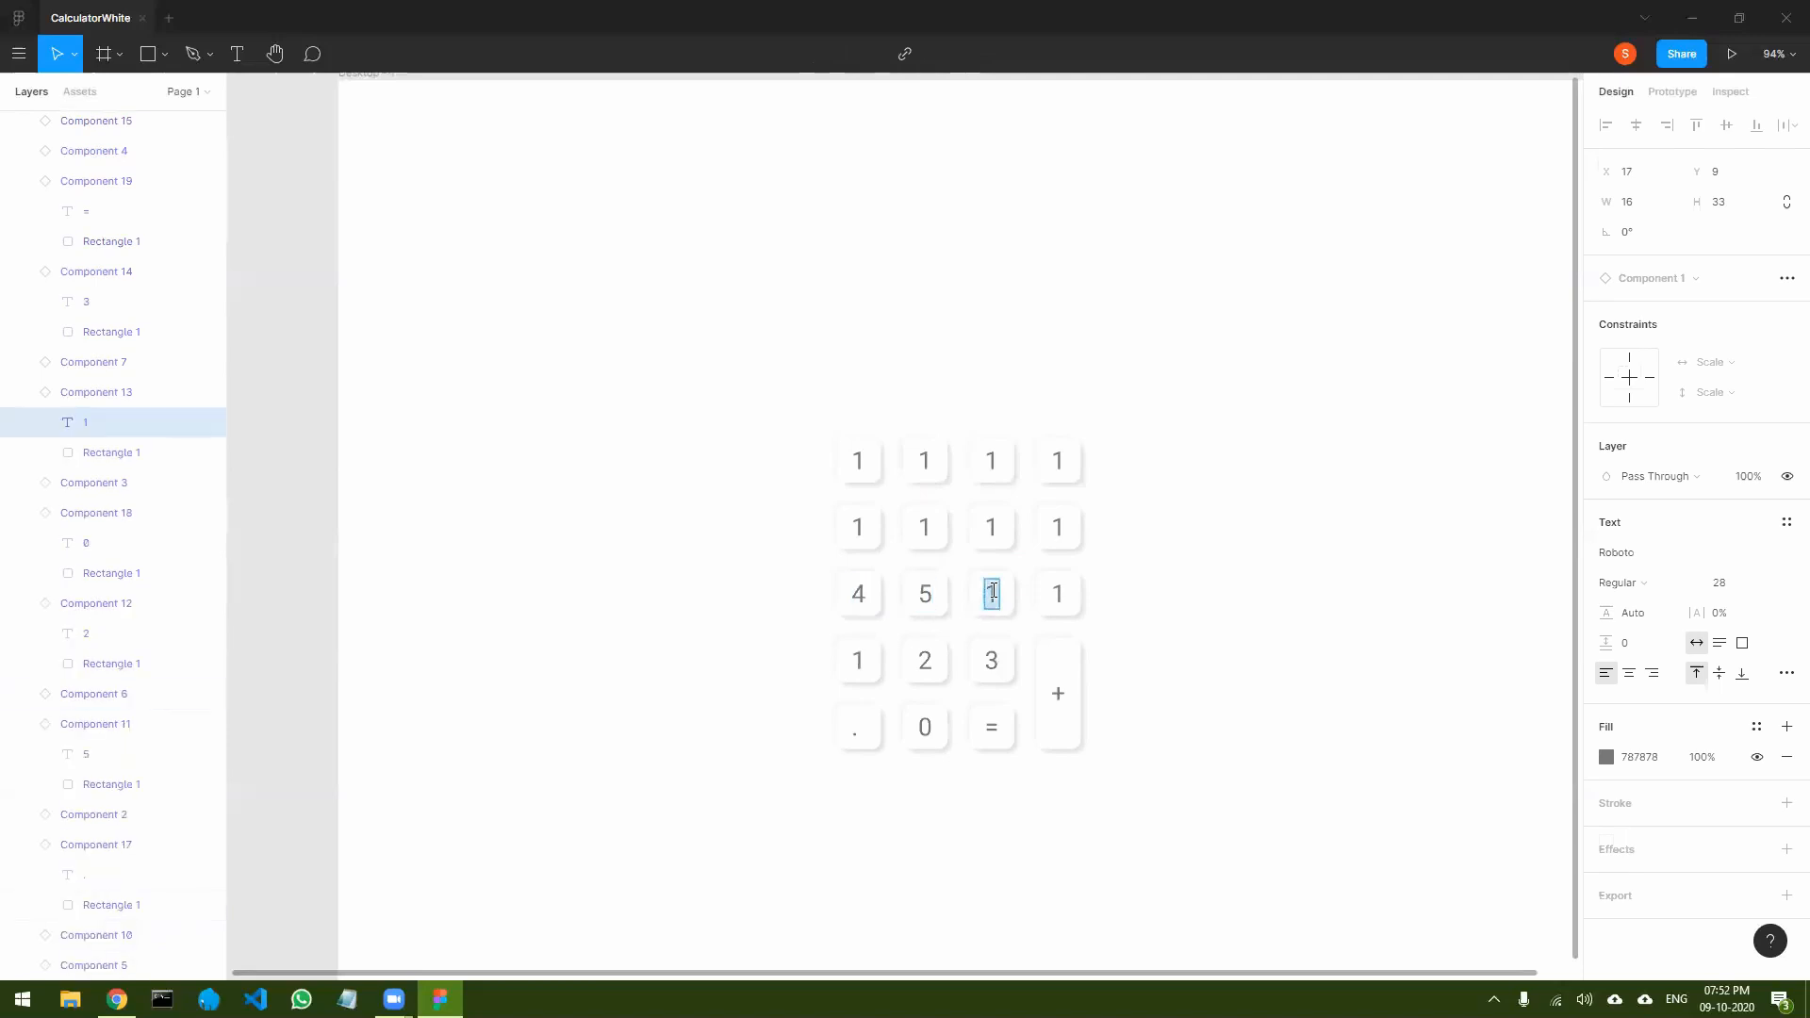
pyautogui.write('6')
# - Relabel the next row's keys 7, 8 and 9
pyautogui.doubleClick(859, 528)
pyautogui.write('7')
pyautogui.doubleClick(925, 528)
pyautogui.write('8')
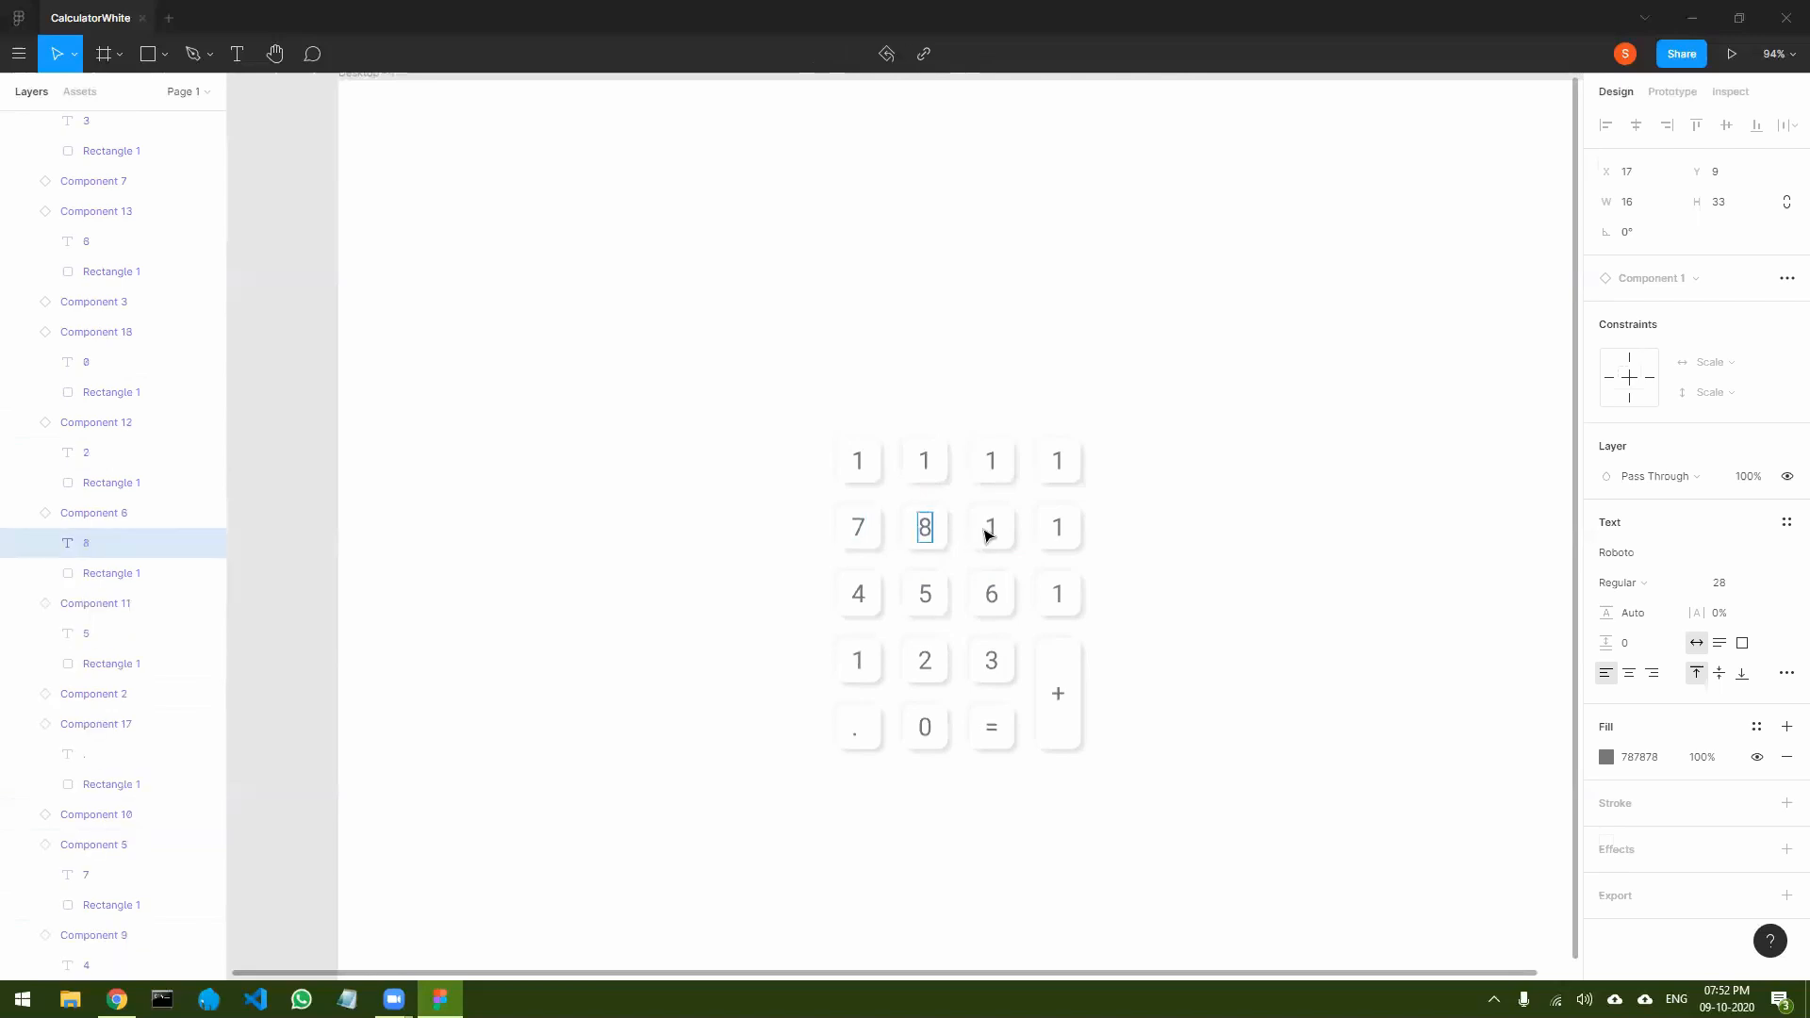
pyautogui.doubleClick(991, 526)
pyautogui.write('9')
pyautogui.click(1248, 695)
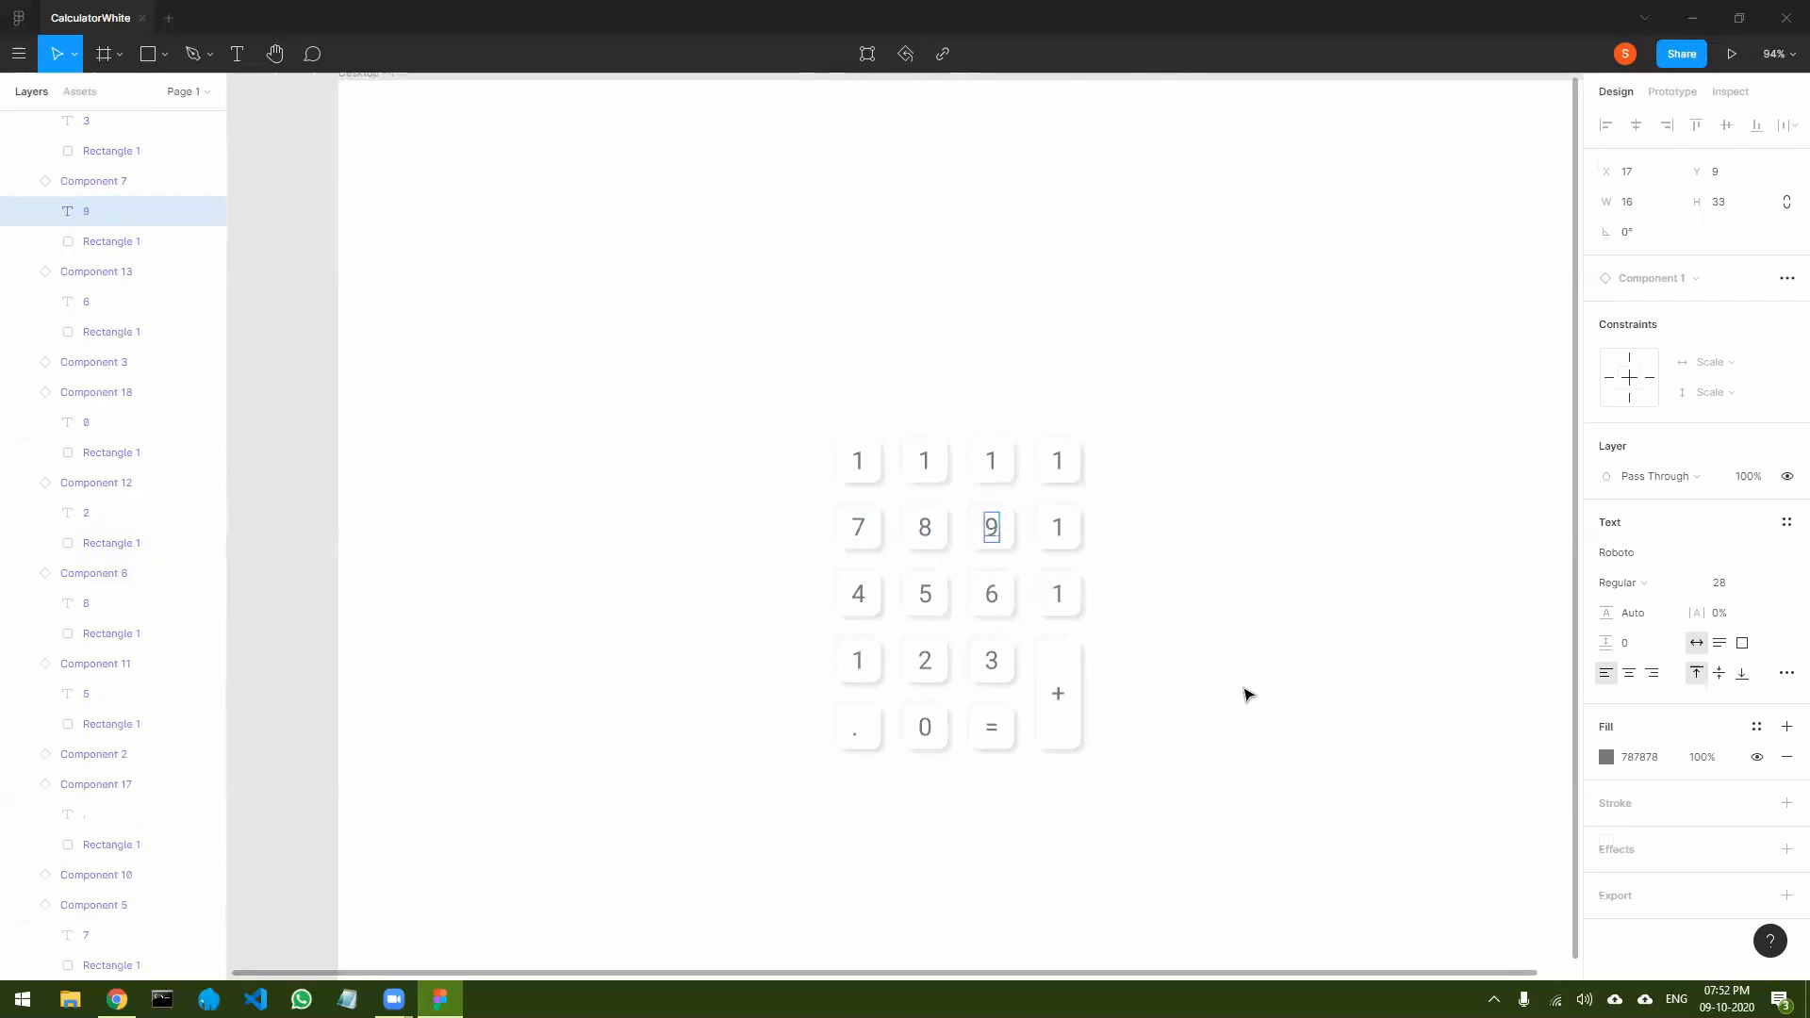
# - Label the right-column keys beside 6 and 9 as '-' and '*'
pyautogui.click(1286, 685)
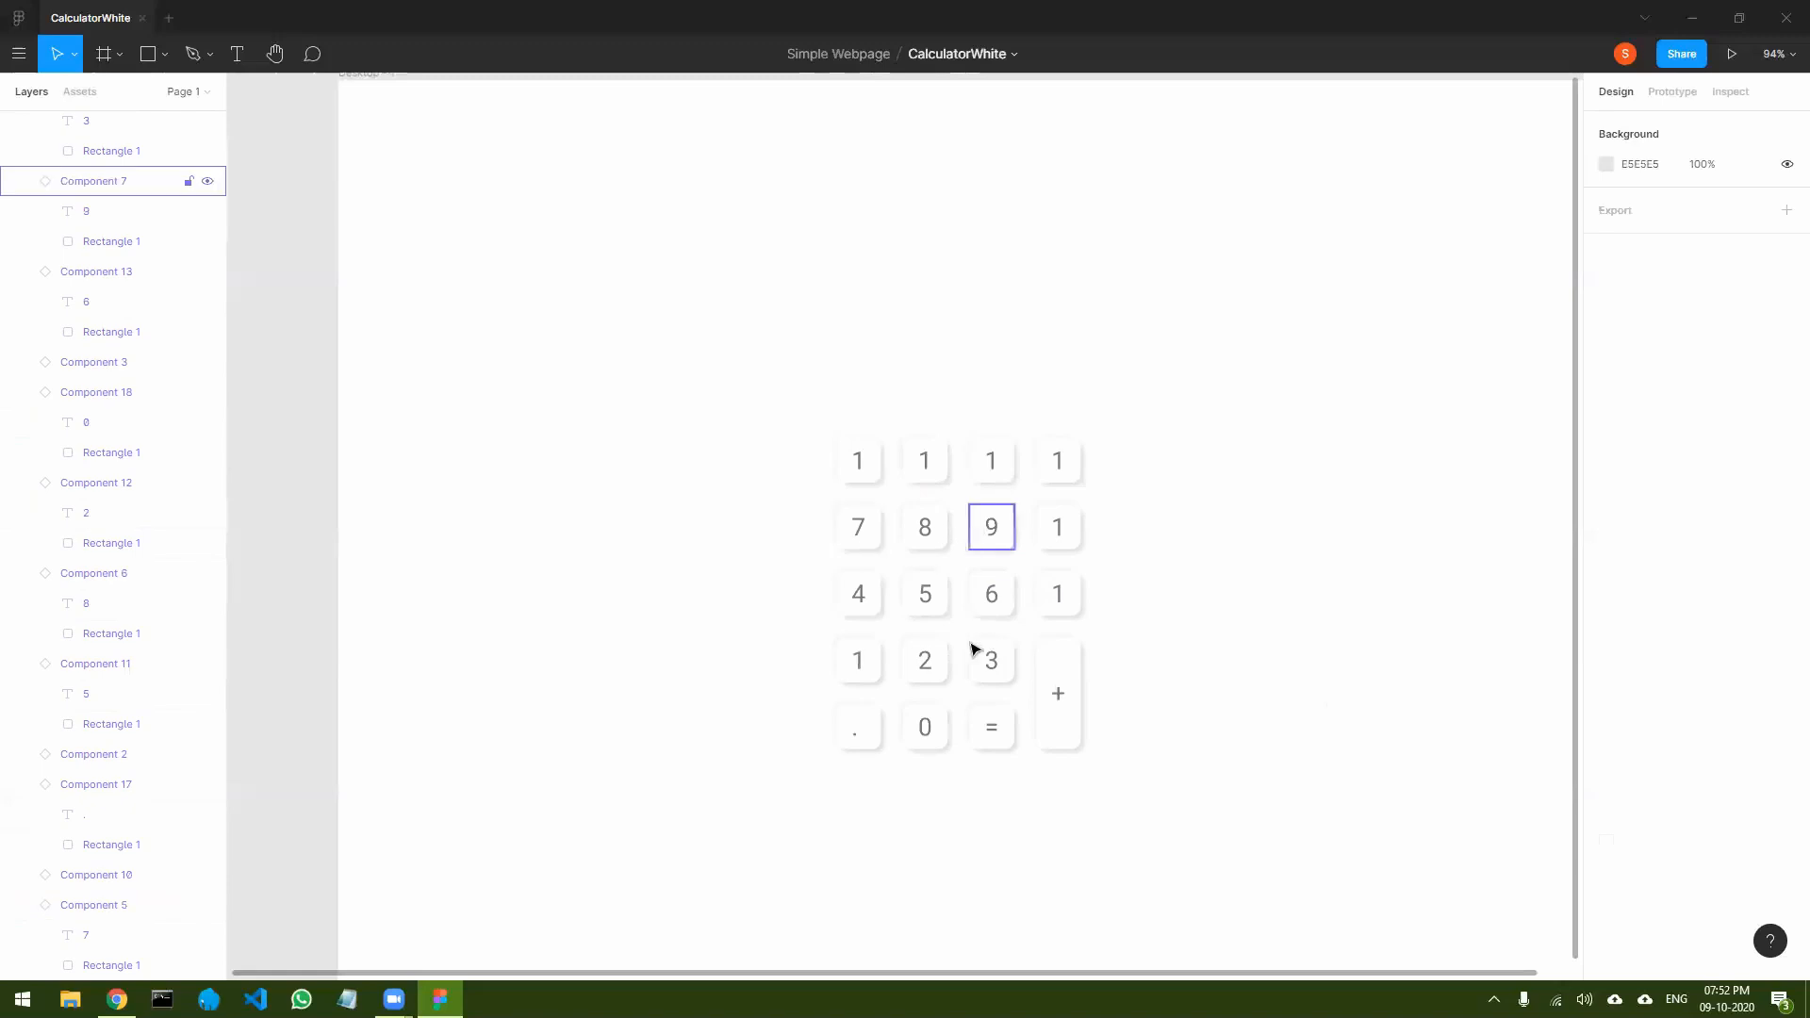
pyautogui.doubleClick(1058, 592)
pyautogui.doubleClick(1057, 591)
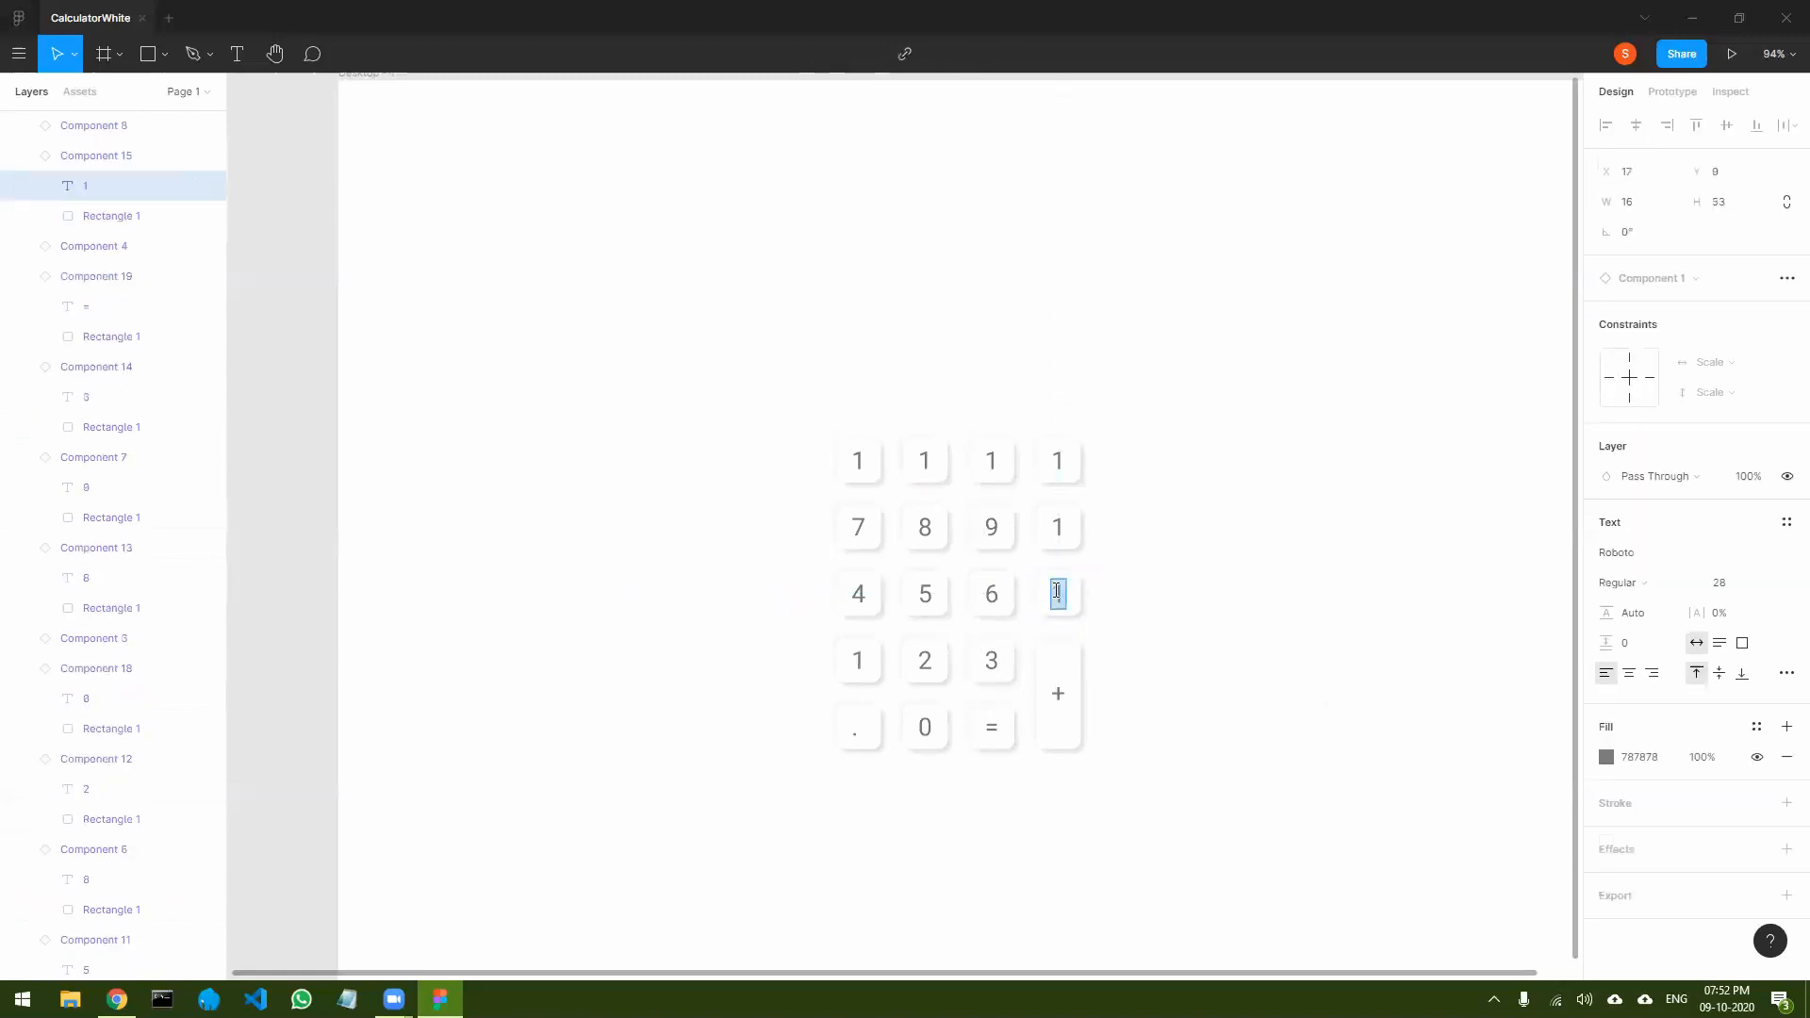
pyautogui.write('-')
pyautogui.click(1125, 586)
pyautogui.click(1059, 529)
pyautogui.click(1059, 531)
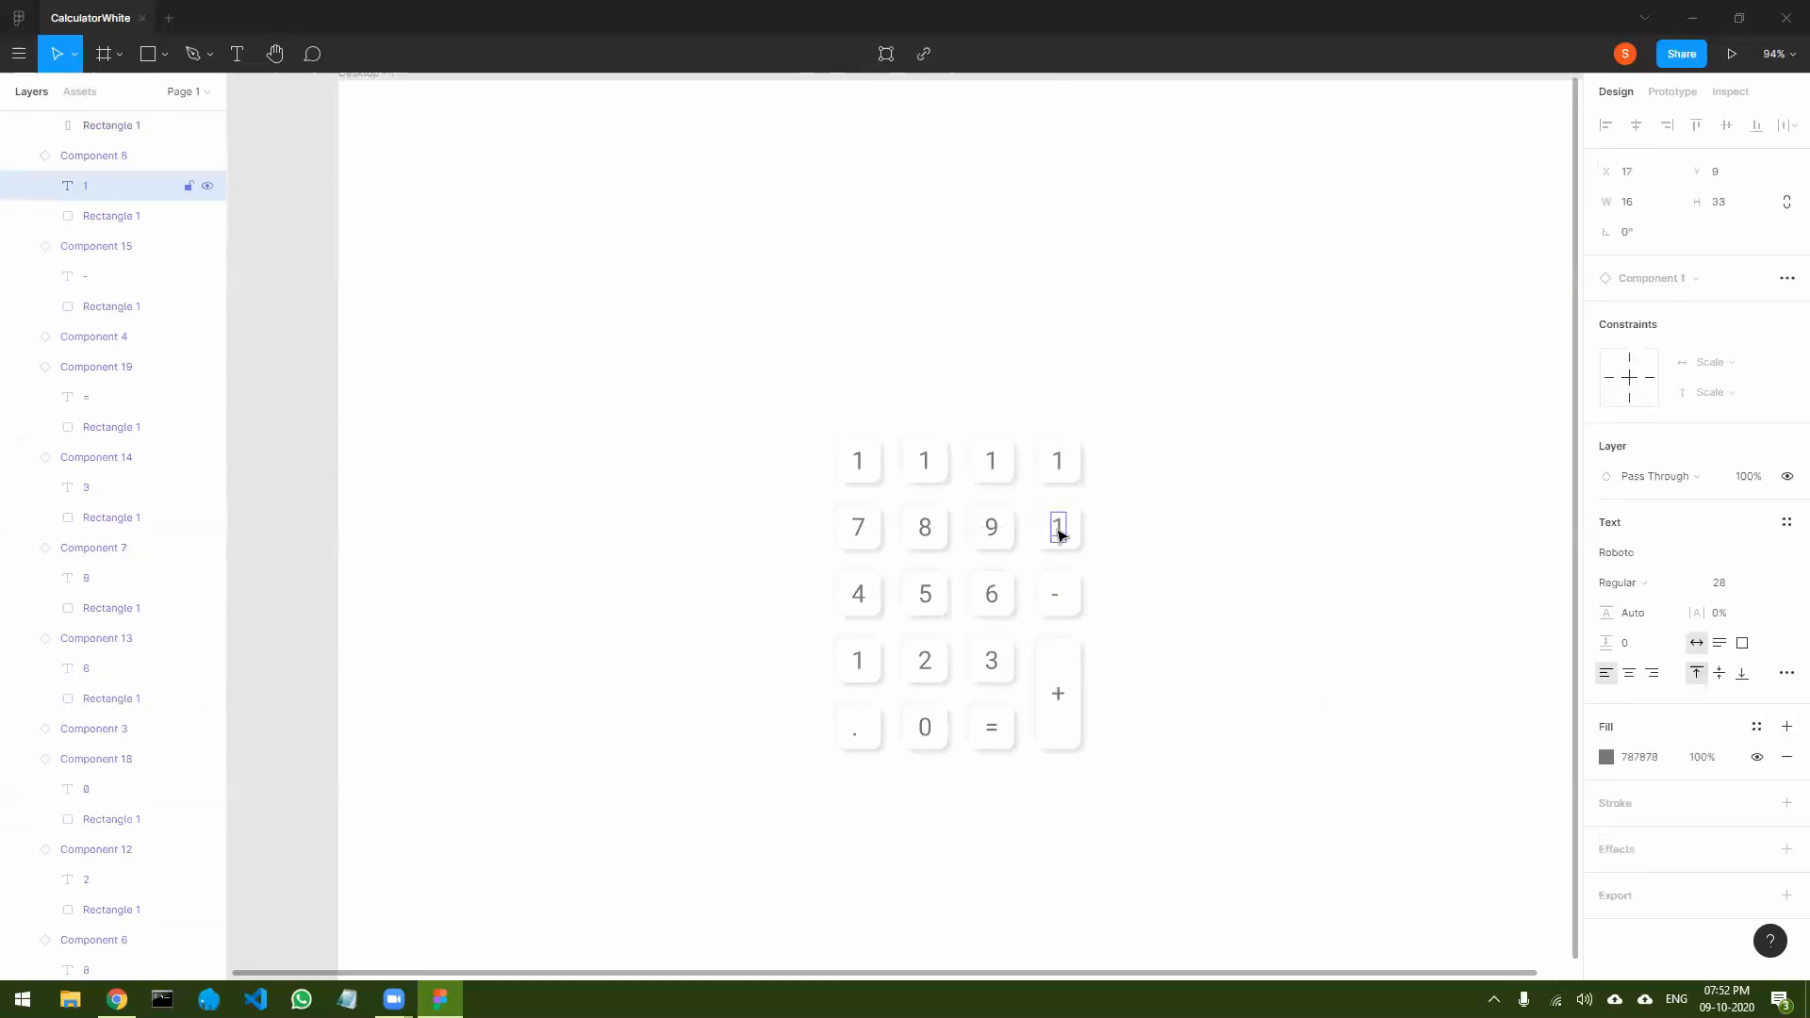
pyautogui.doubleClick(1058, 530)
pyautogui.write('*')
pyautogui.click(1122, 490)
# - Set the top-right key to '/' and the third top-row key to '%'
pyautogui.click(1057, 464)
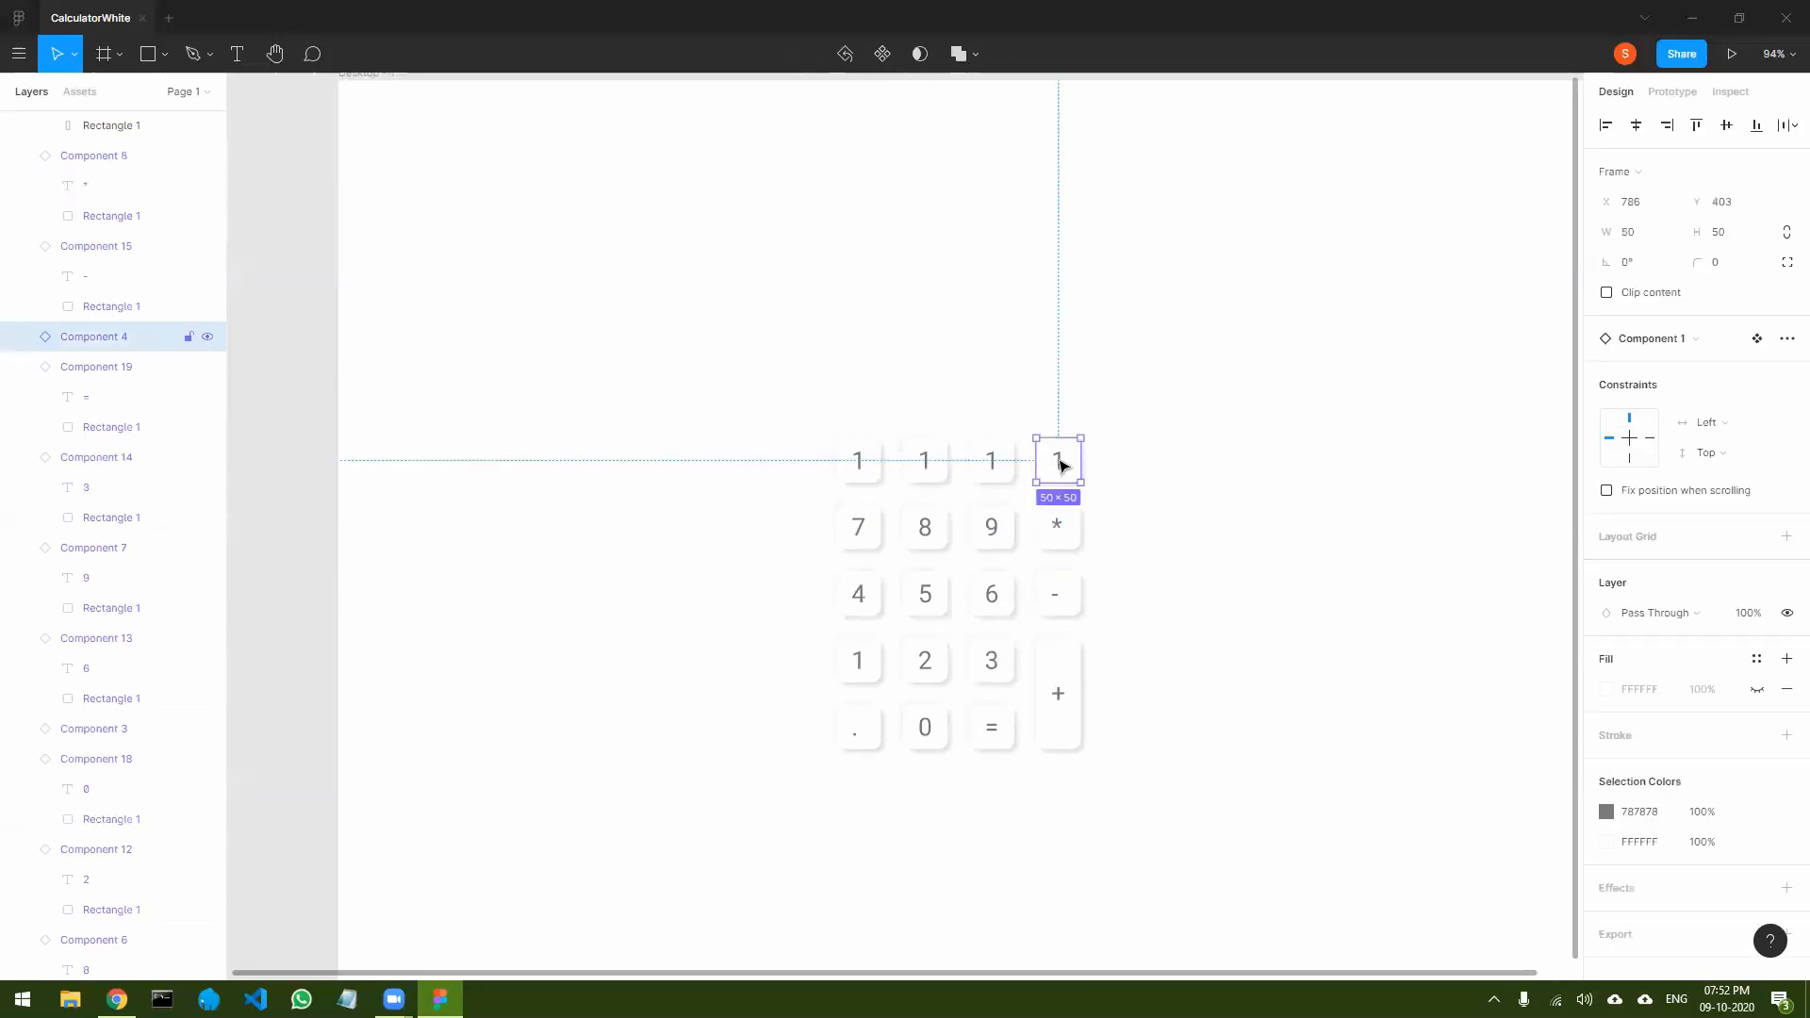
pyautogui.click(1061, 464)
pyautogui.doubleClick(1060, 462)
pyautogui.write('/')
pyautogui.press('Escape')
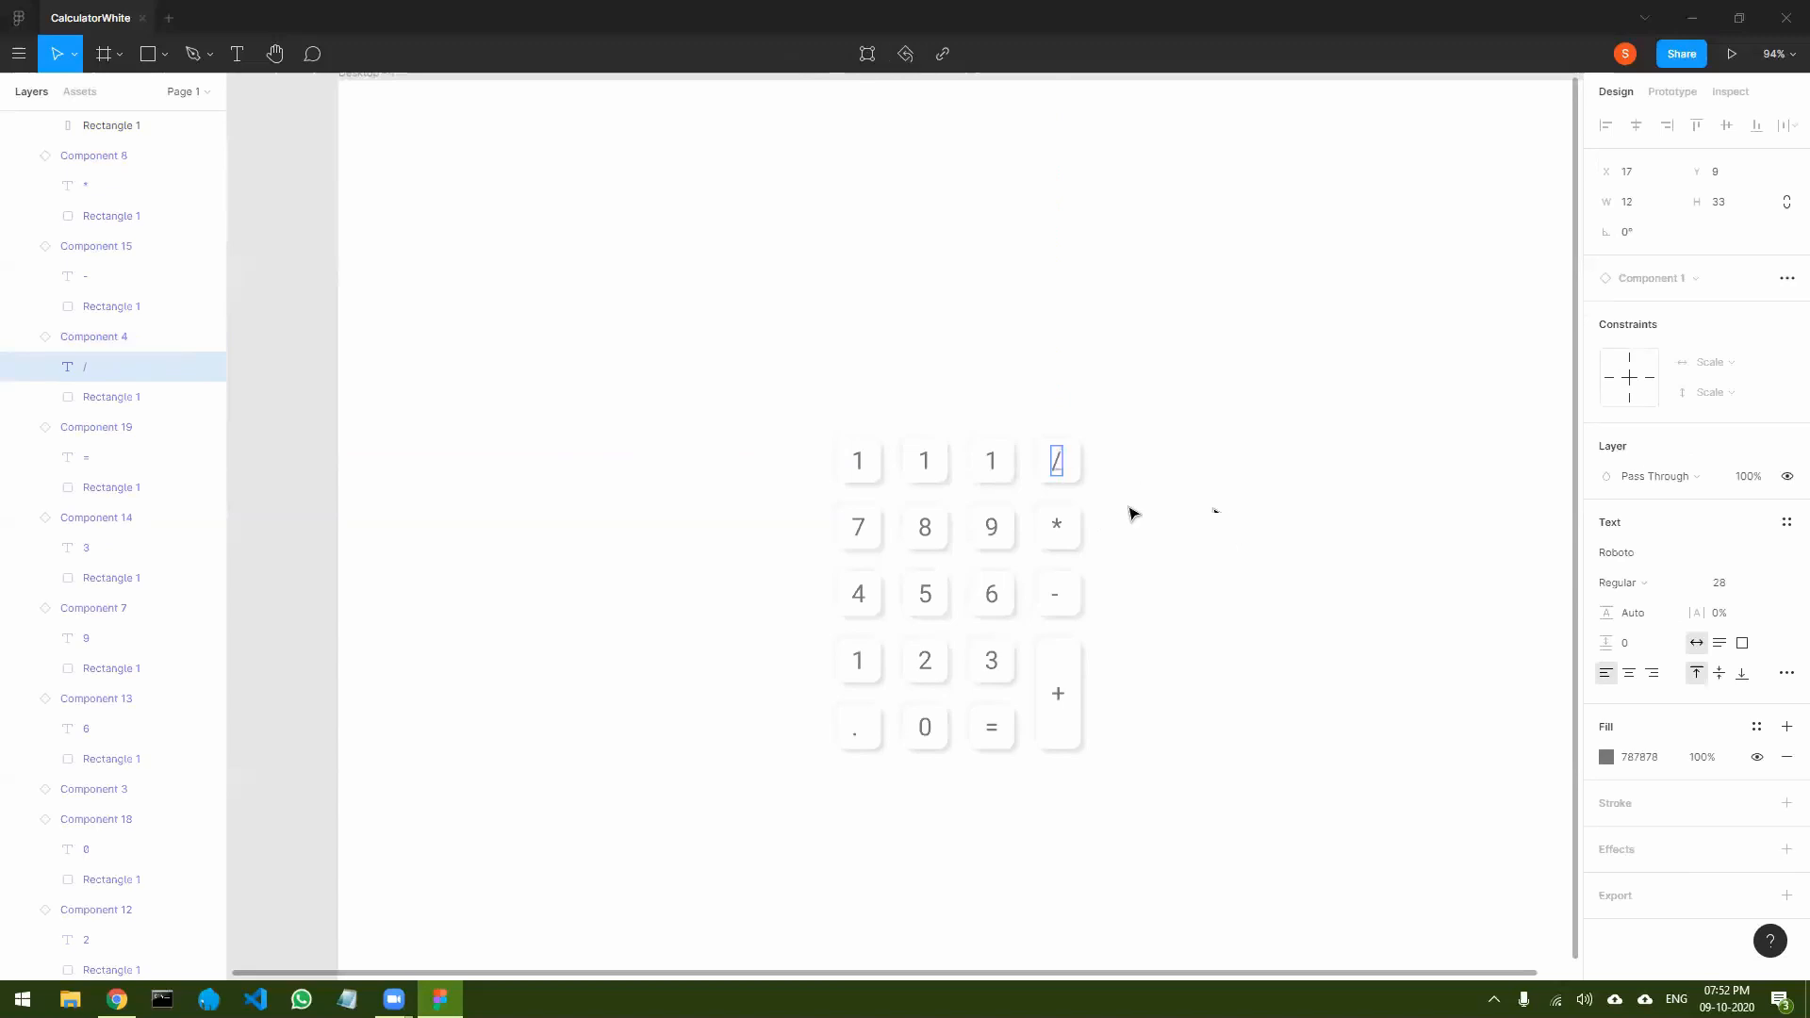
pyautogui.doubleClick(997, 465)
pyautogui.doubleClick(995, 461)
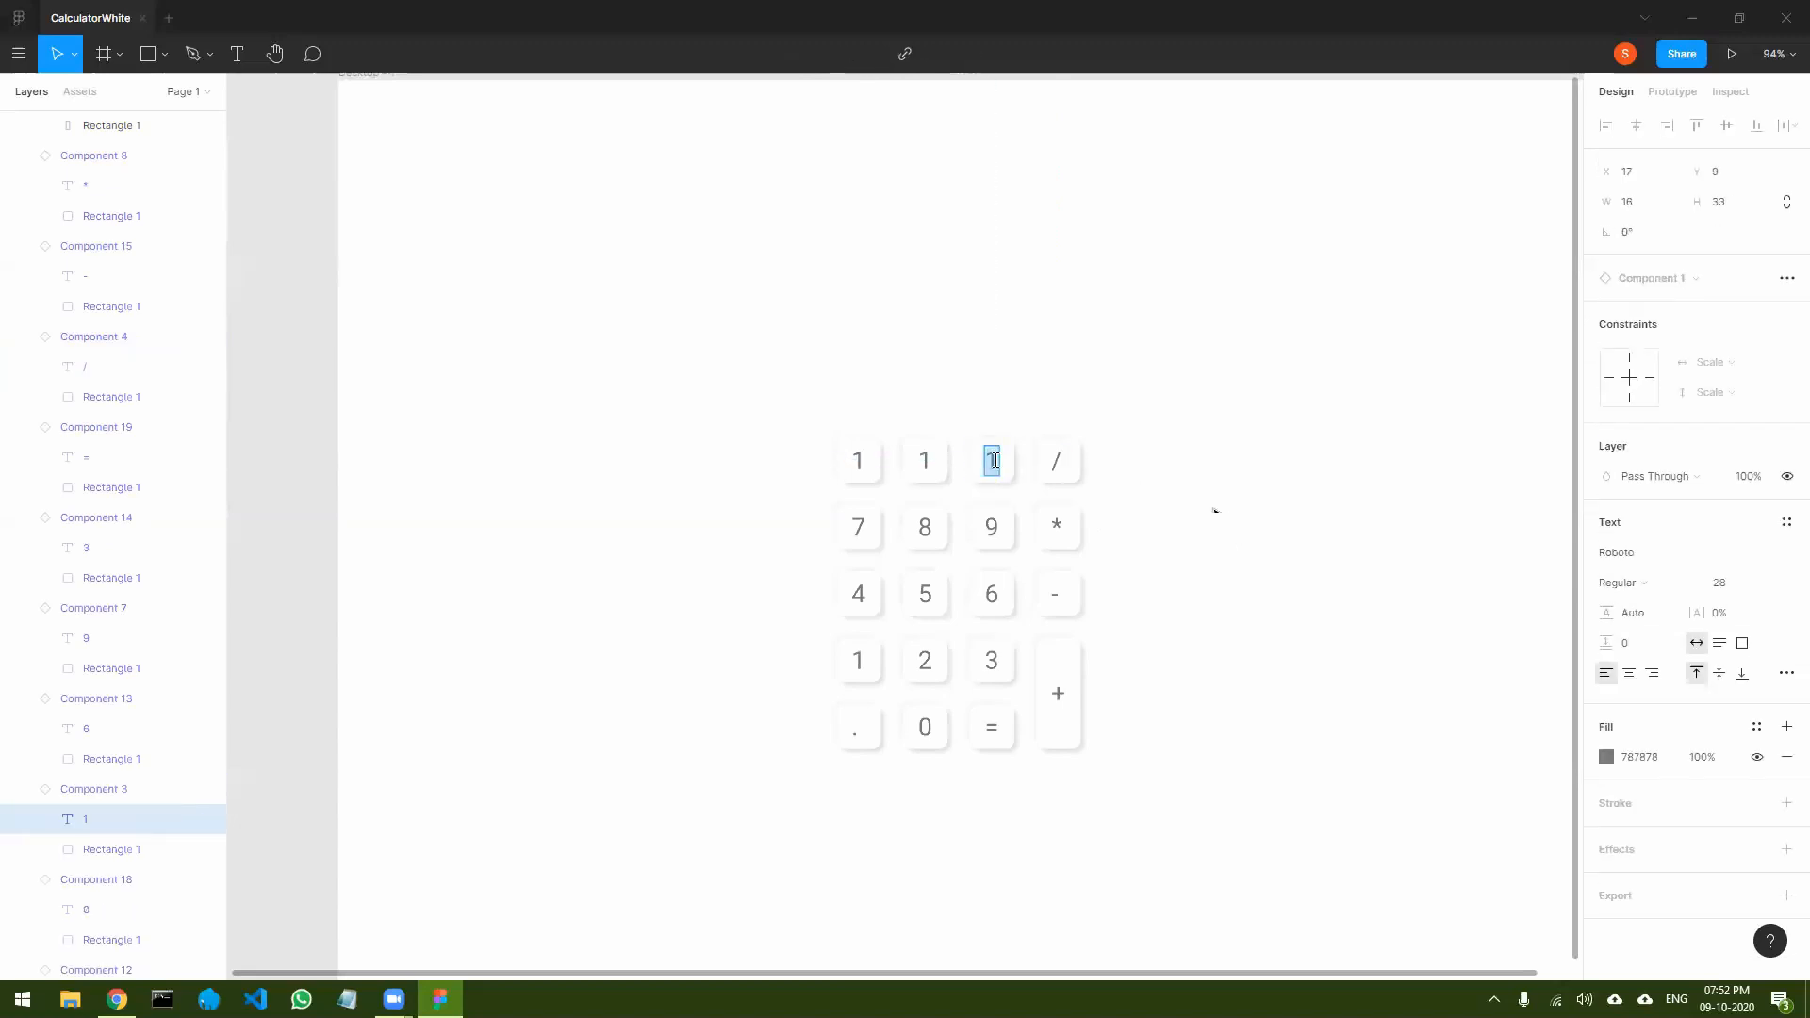
pyautogui.write('%')
pyautogui.click(1216, 599)
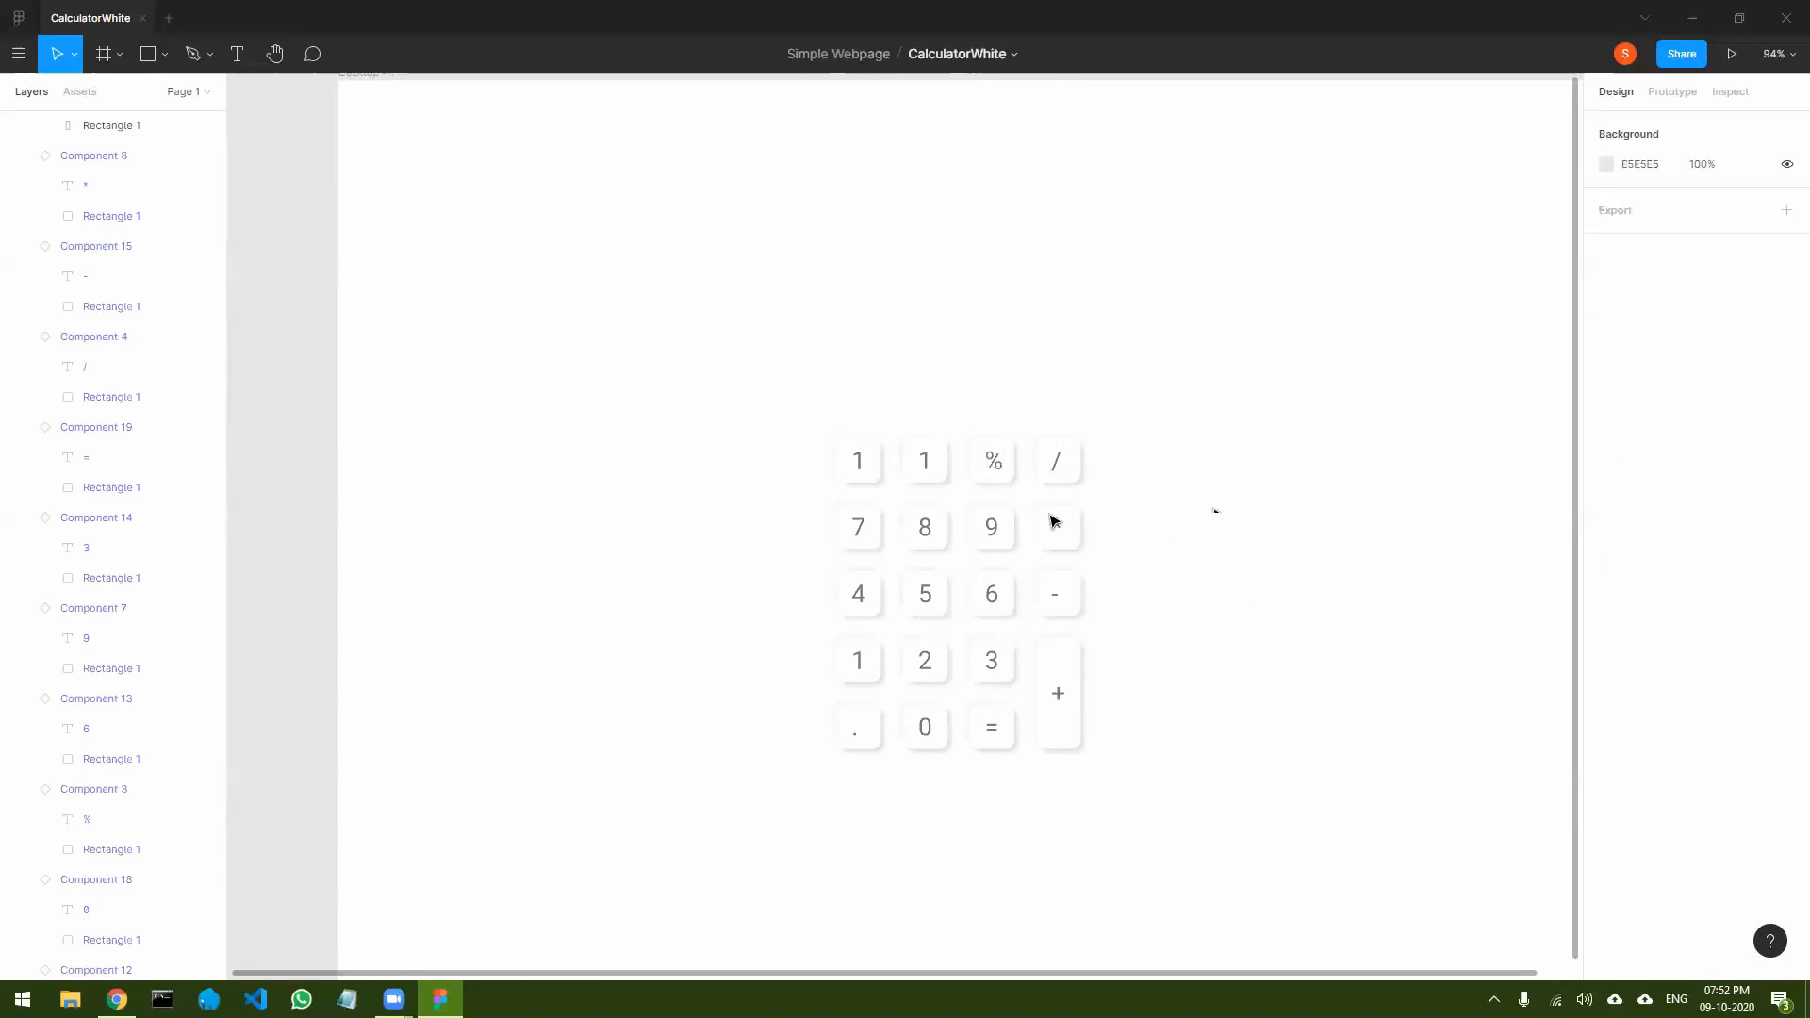
pyautogui.click(927, 464)
# - Delete the second top-row key, leaving an empty slot
pyautogui.doubleClick(927, 464)
pyautogui.doubleClick(927, 464)
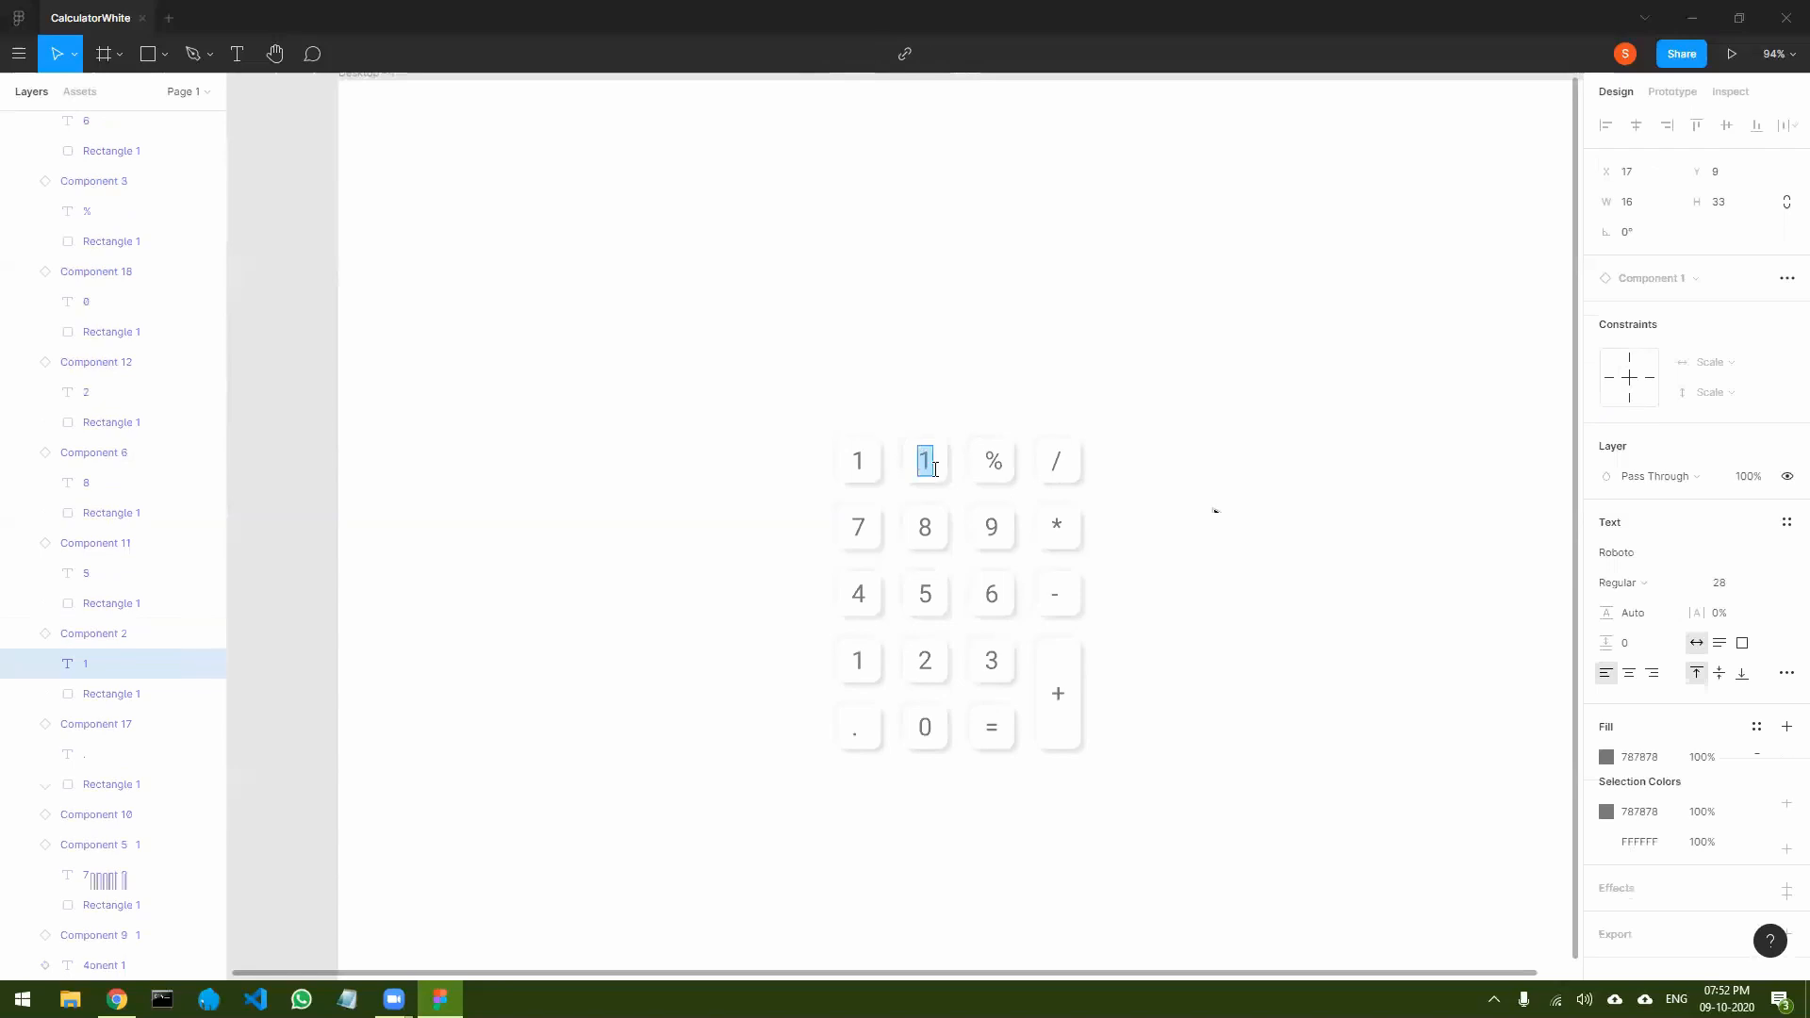
pyautogui.press('Escape')
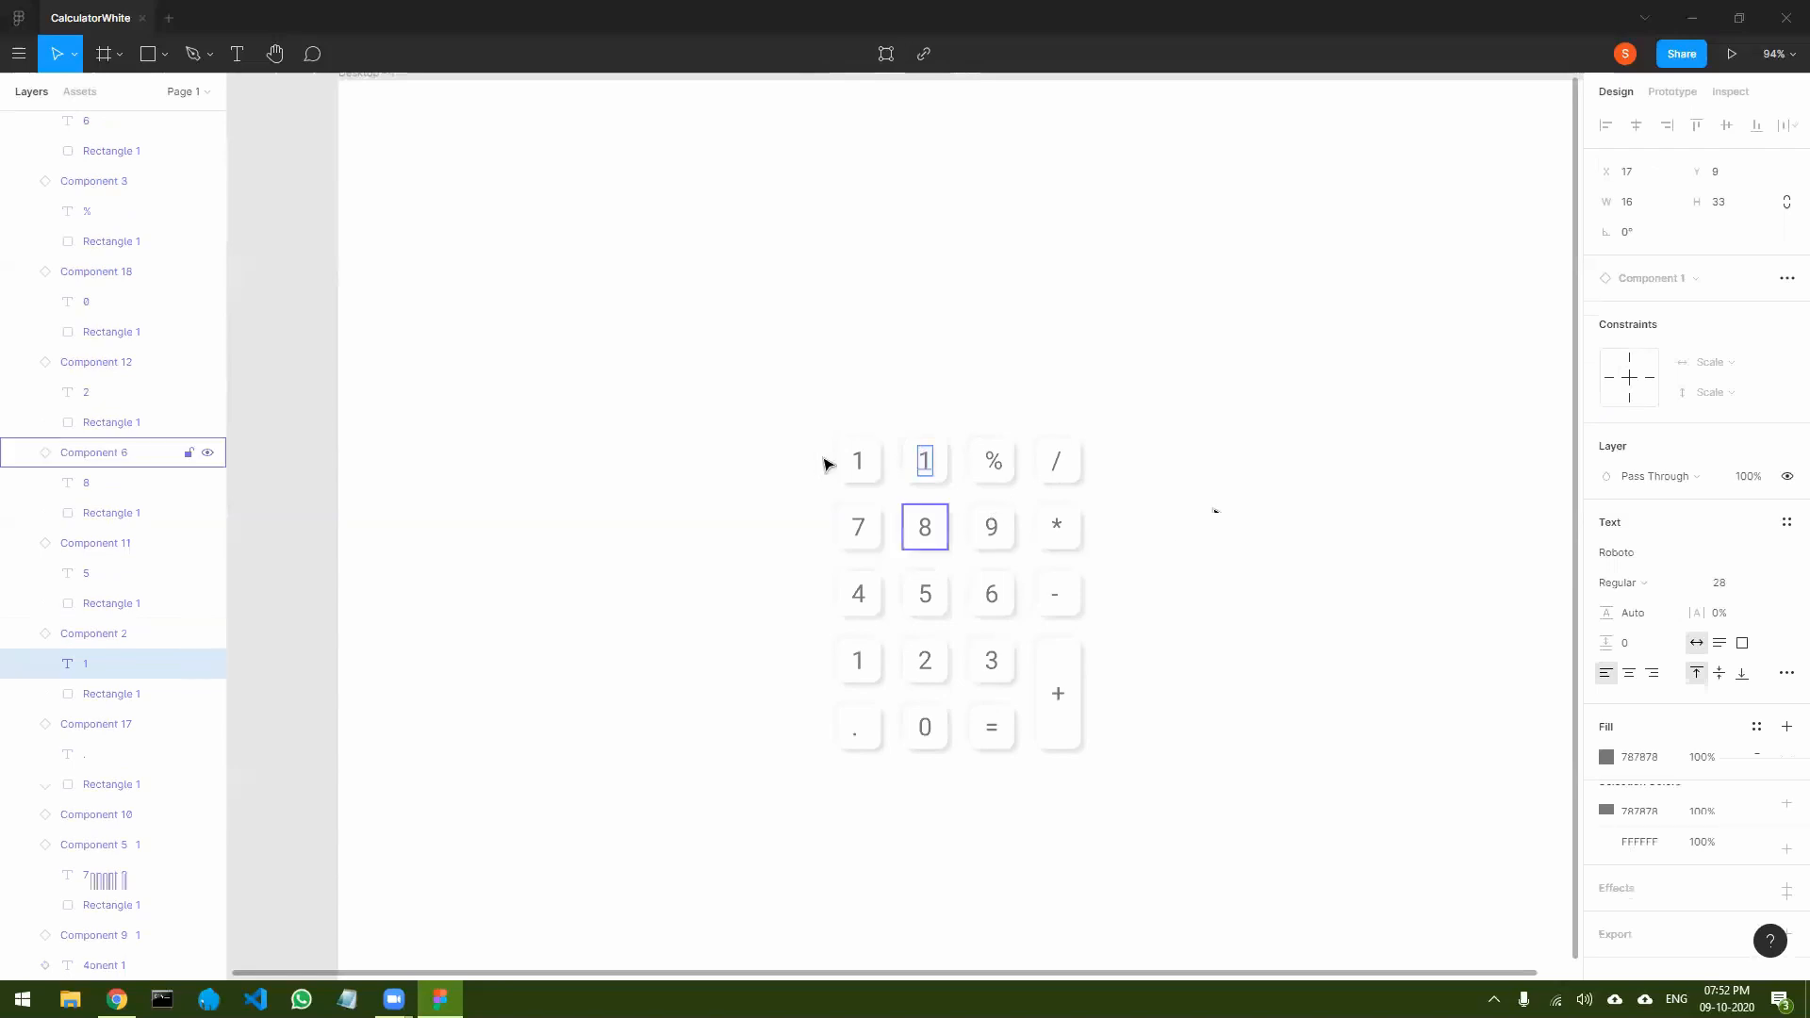
pyautogui.click(946, 462)
pyautogui.press('Delete')
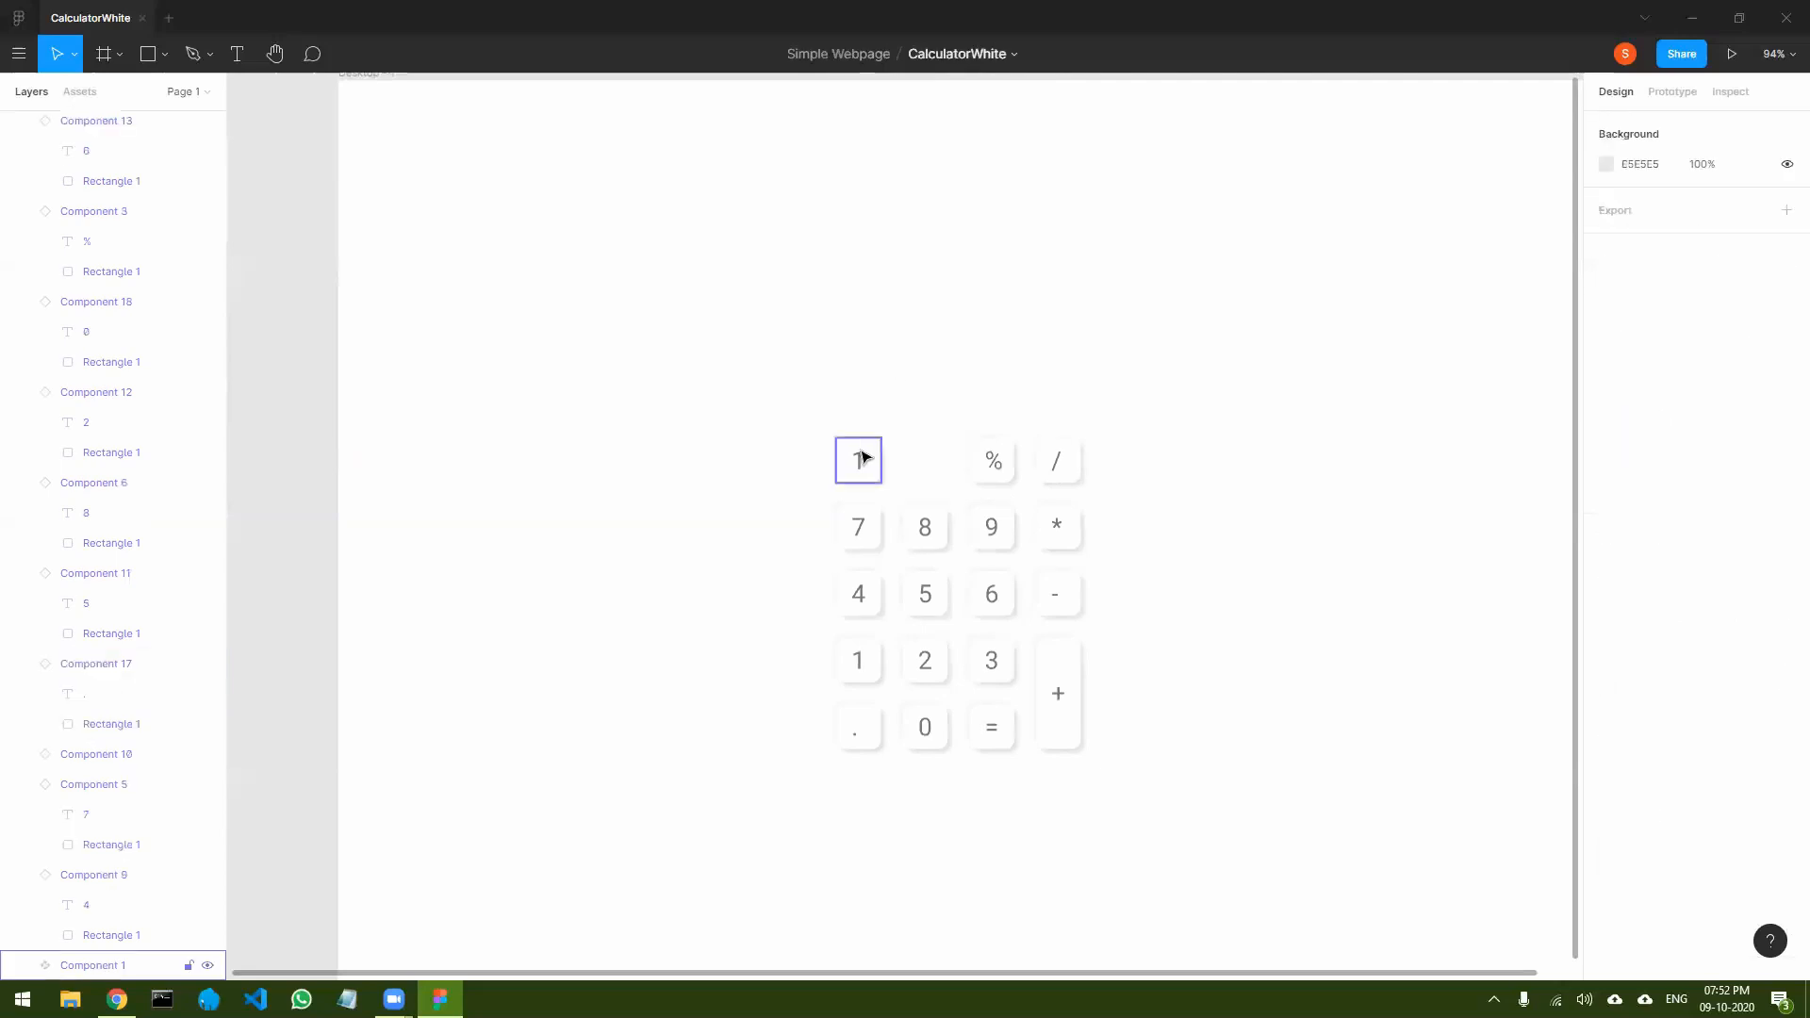
pyautogui.moveTo(879, 463); pyautogui.dragTo(935, 459)
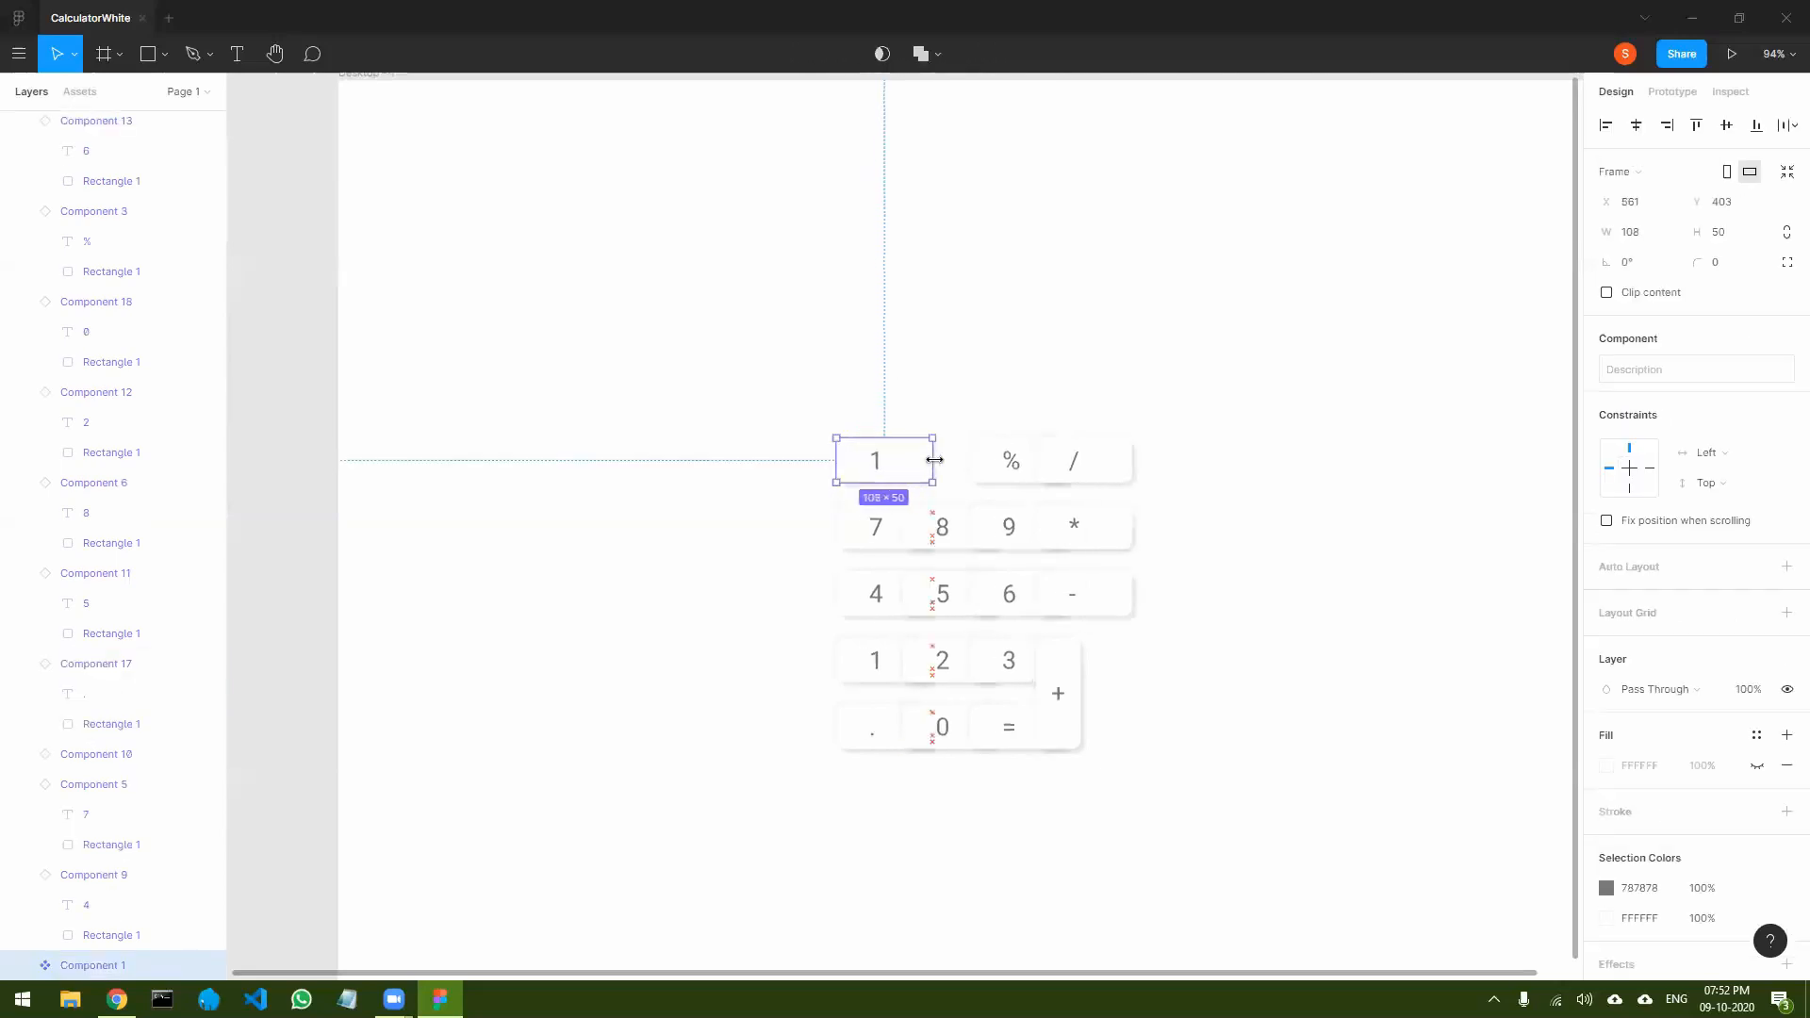
pyautogui.hotkey('ctrl', 'z')
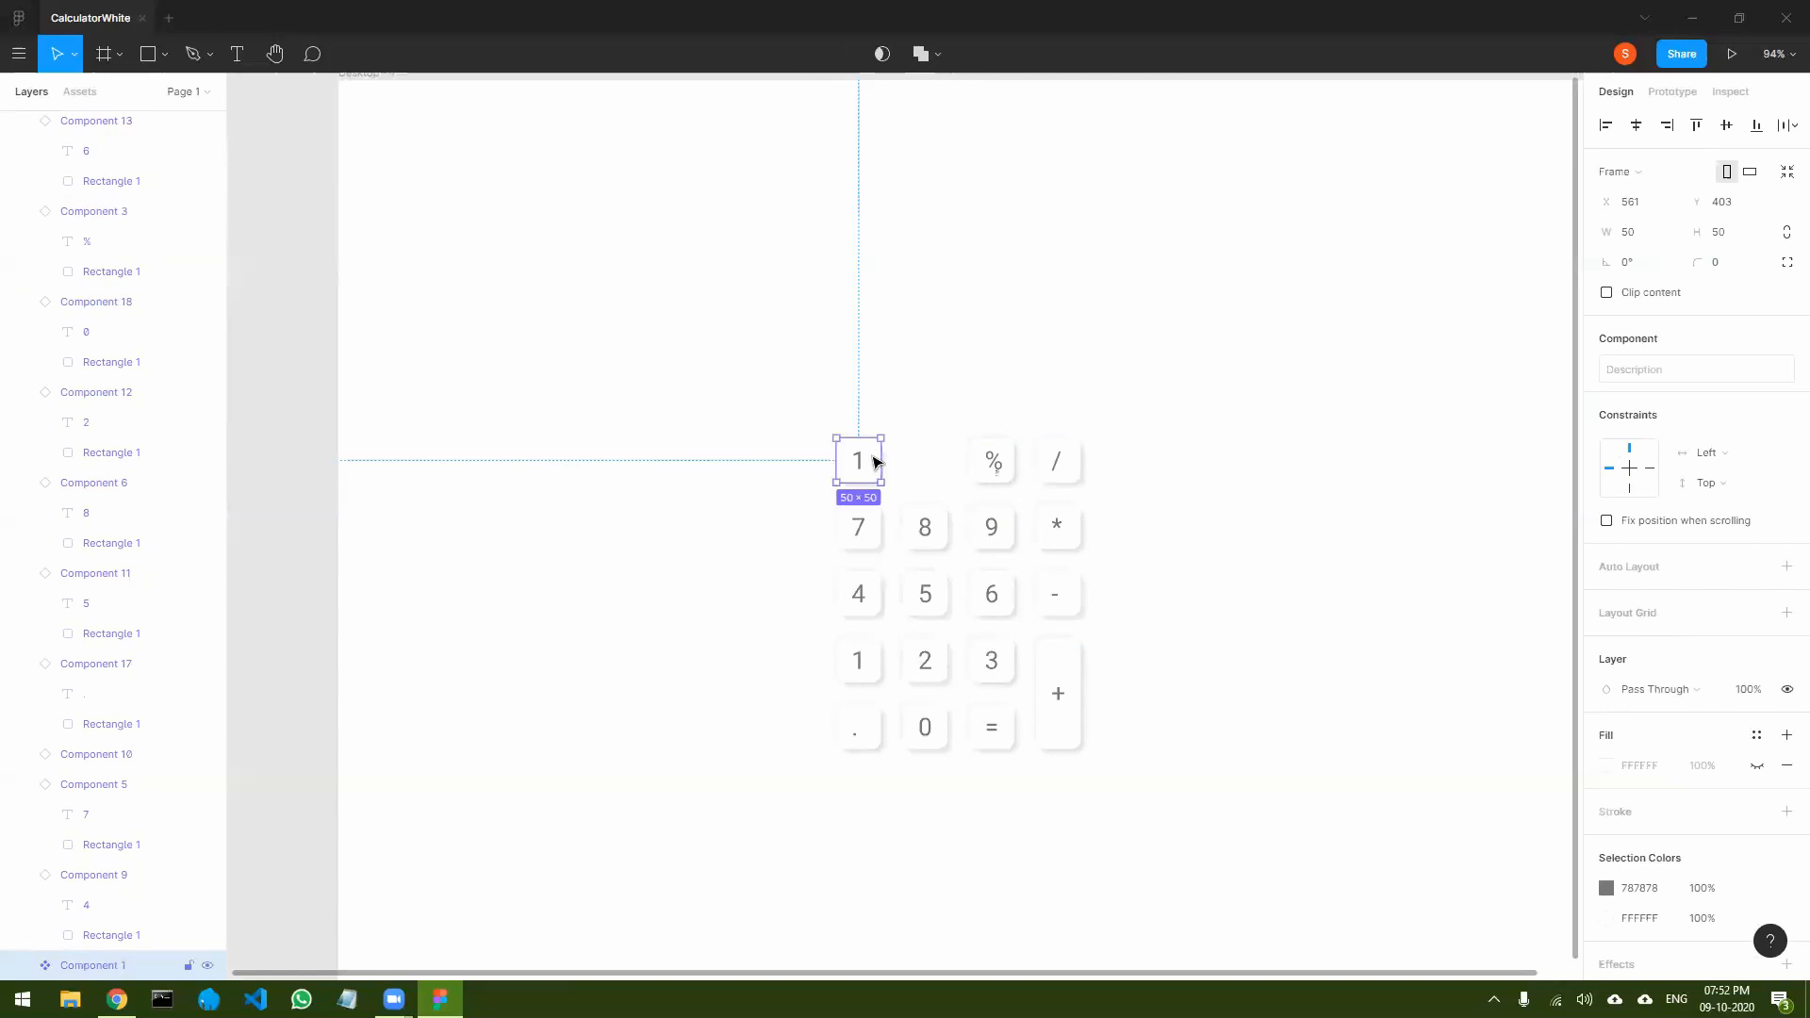
# - Swap positions so the % key is top-left and the 1 key sits in the third slot
pyautogui.moveTo(874, 460); pyautogui.dragTo(1008, 384)
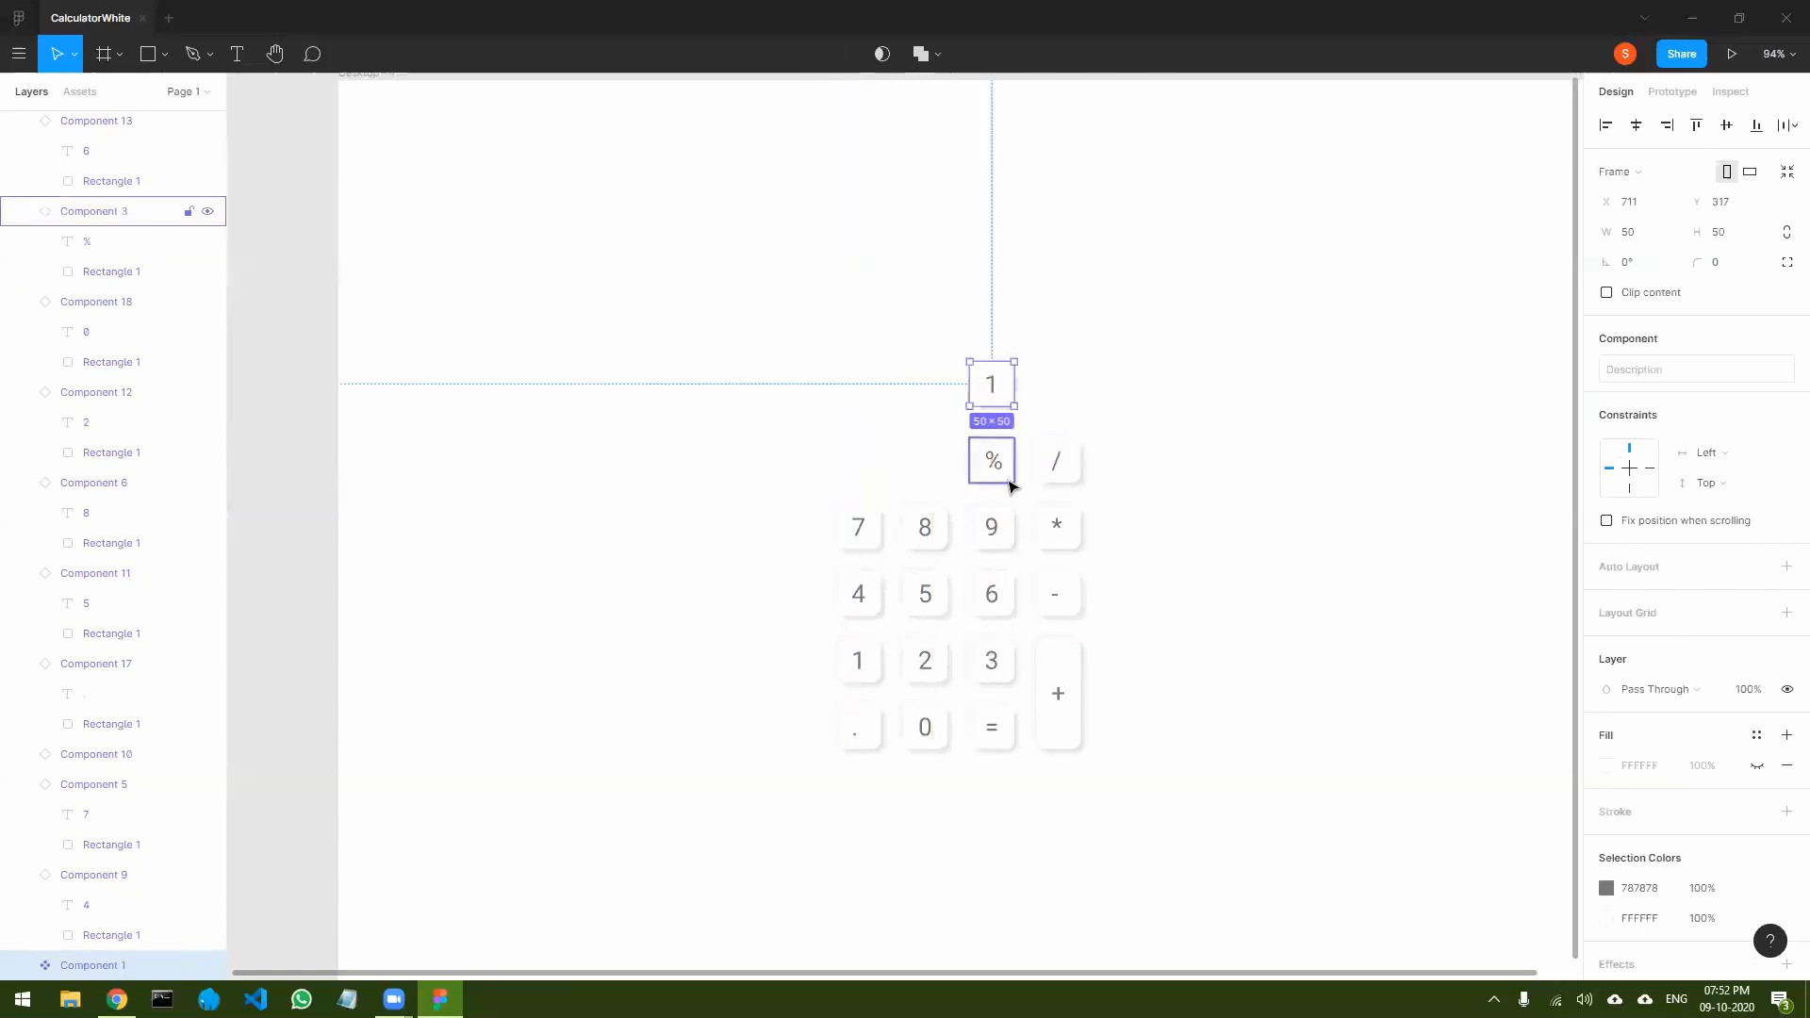
pyautogui.moveTo(982, 471); pyautogui.dragTo(849, 471)
pyautogui.moveTo(992, 386); pyautogui.dragTo(998, 465)
pyautogui.click(1200, 518)
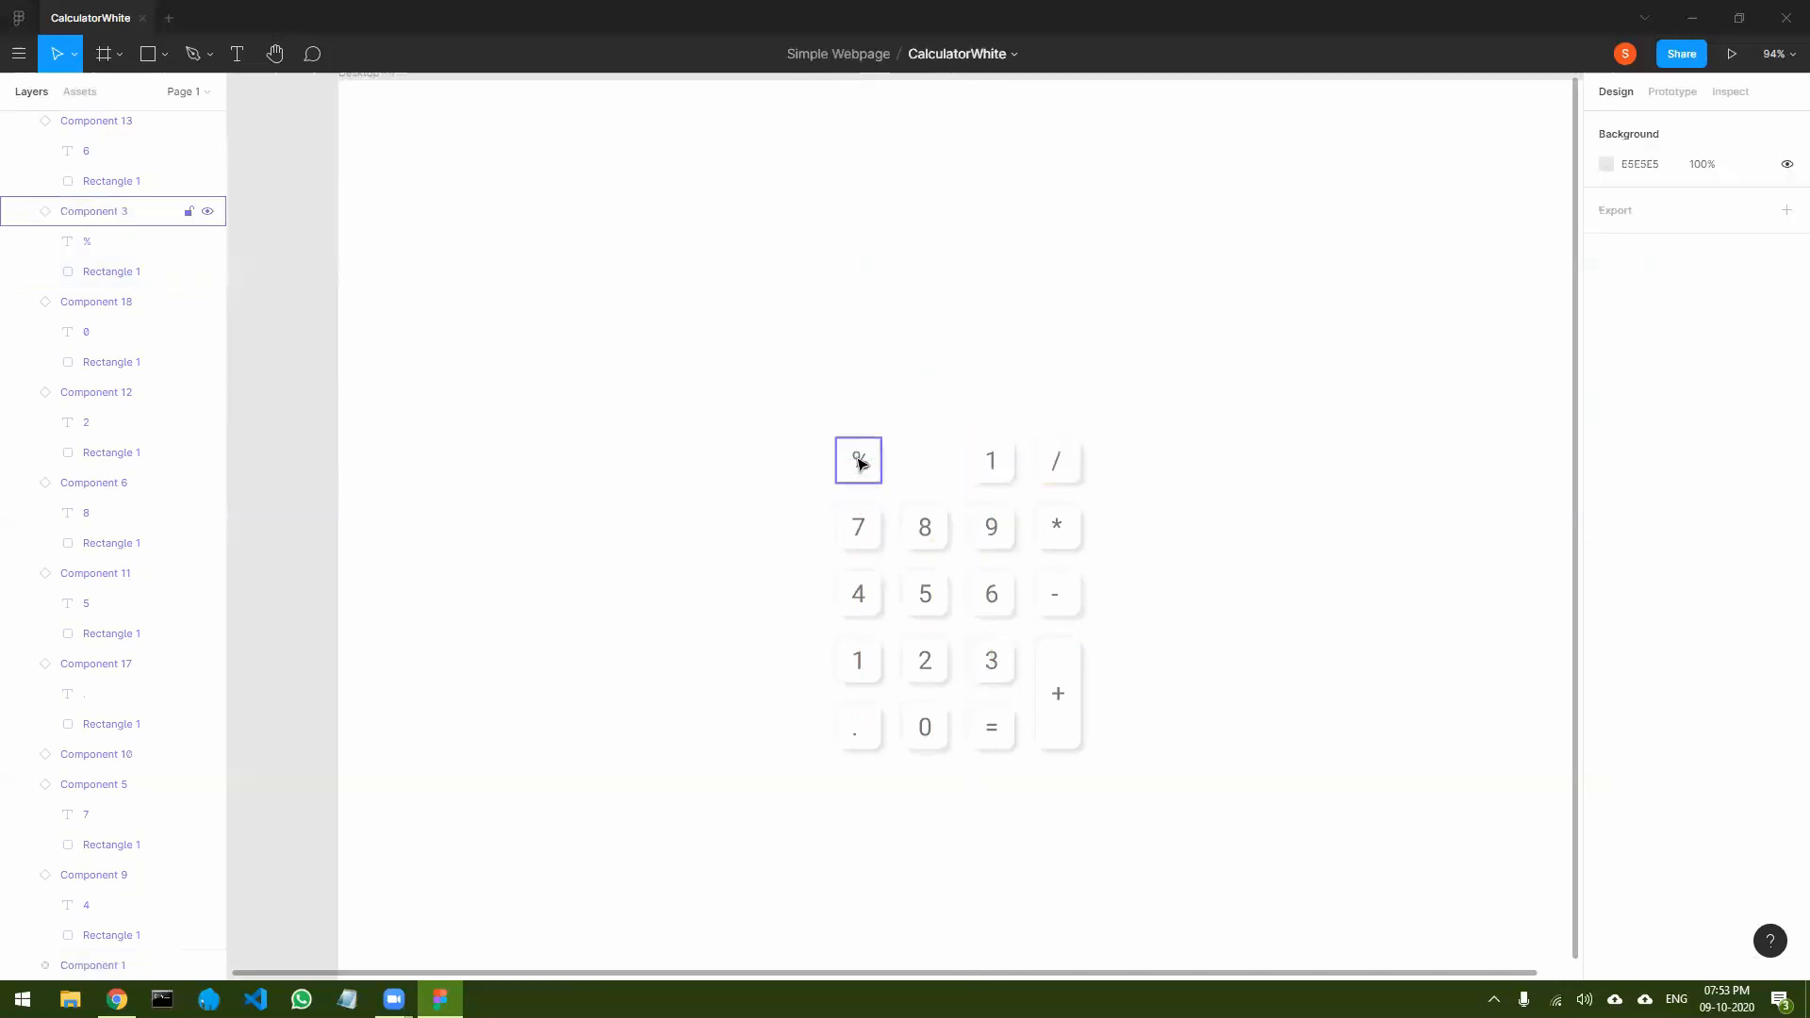
pyautogui.doubleClick(861, 462)
pyautogui.click(871, 489)
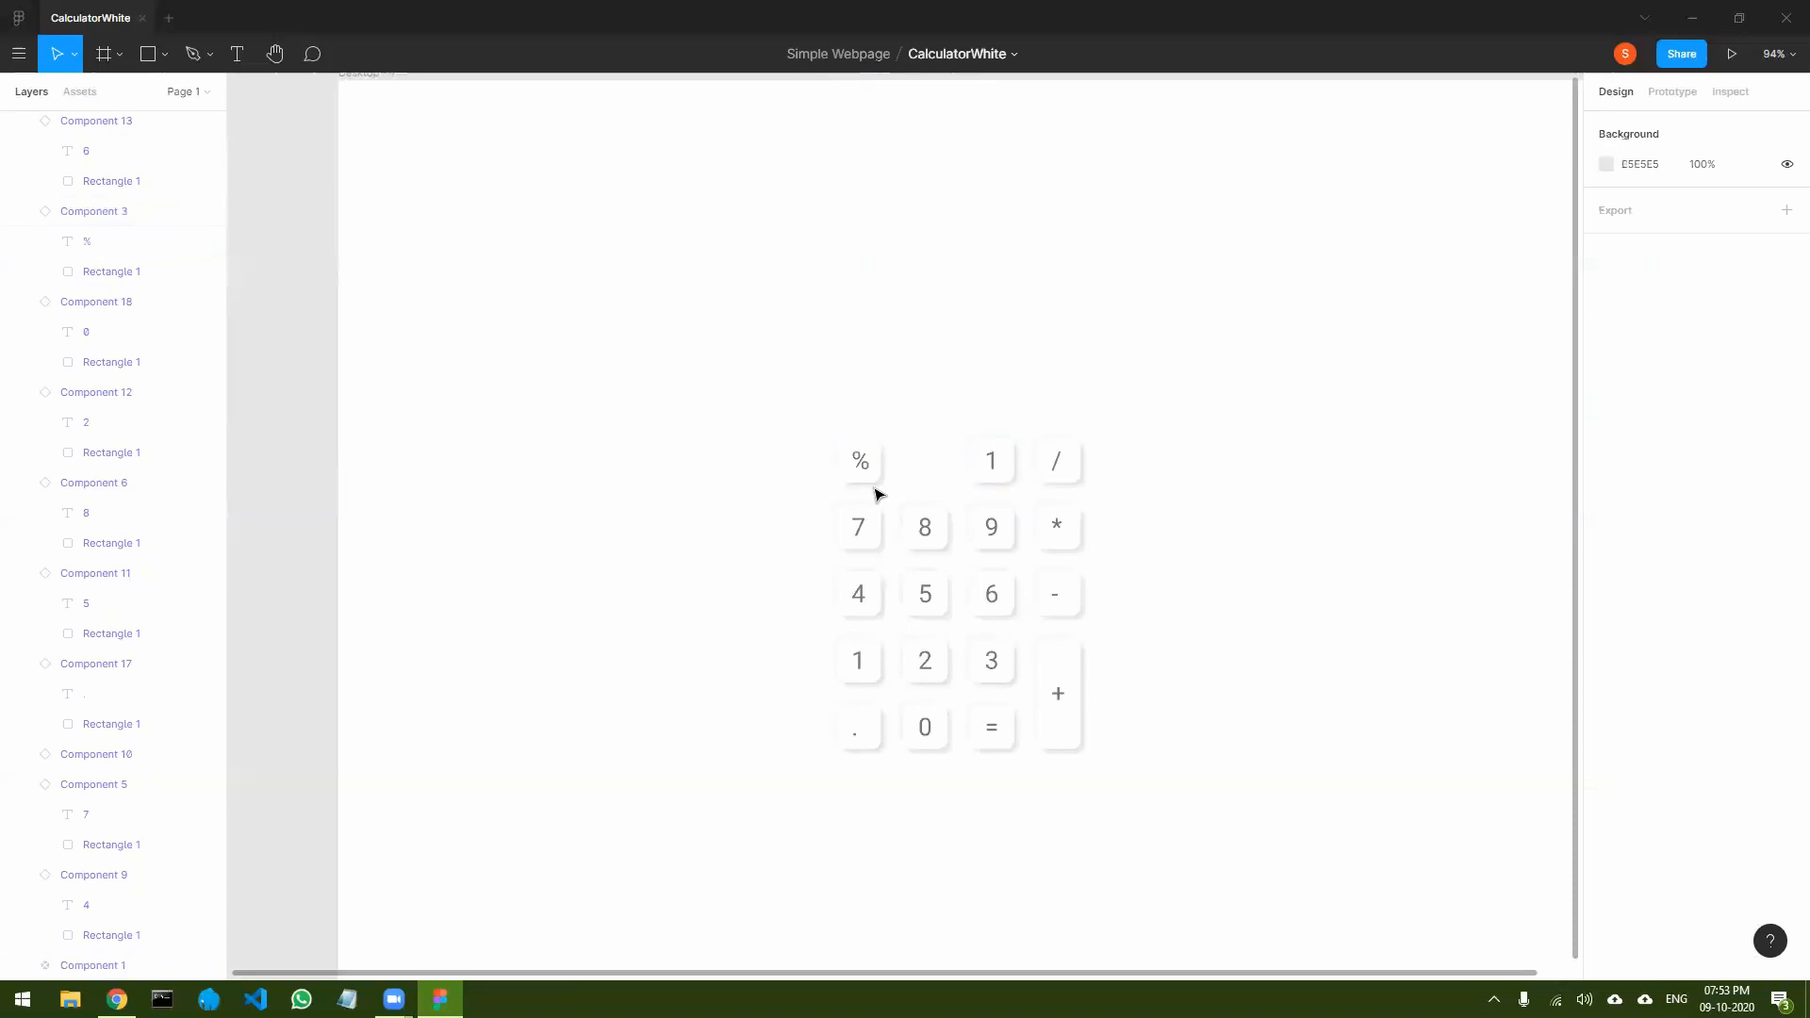
pyautogui.click(870, 471)
# - Detach the % key, widen it to 125 px and relabel it 'C'
pyautogui.rightClick(870, 471)
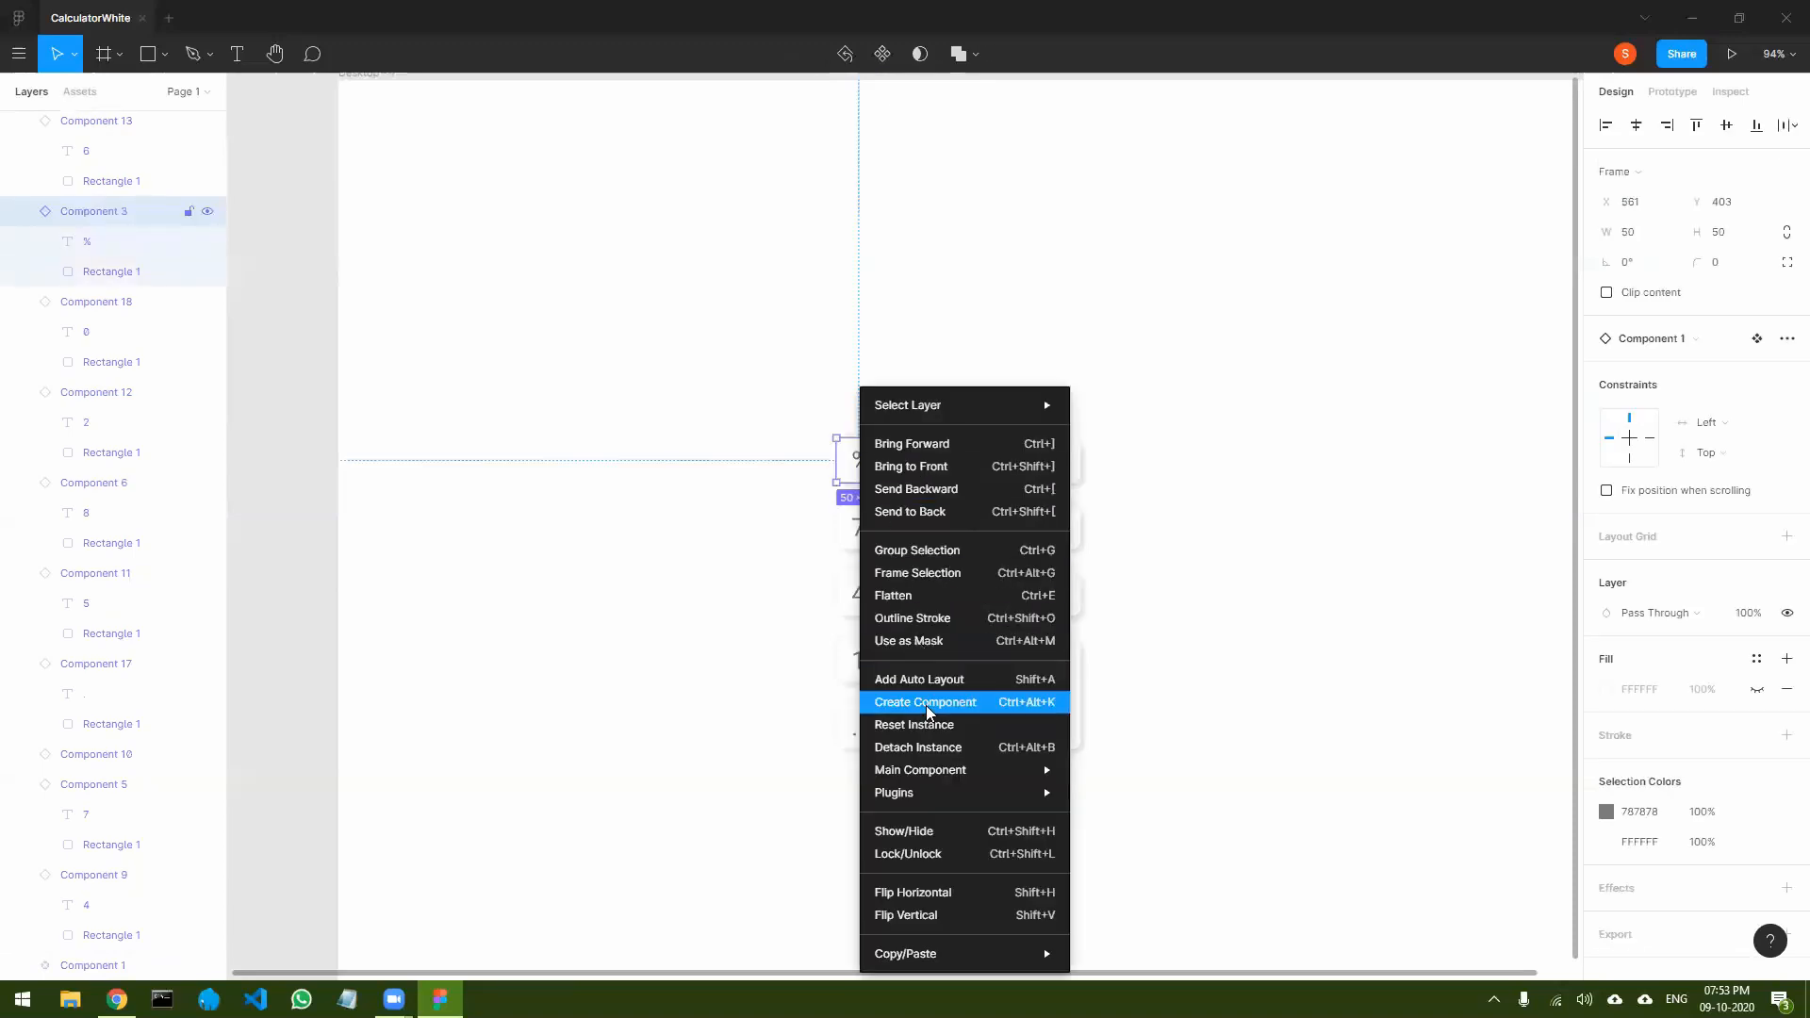
pyautogui.click(934, 748)
pyautogui.click(727, 465)
pyautogui.click(872, 462)
pyautogui.moveTo(881, 458); pyautogui.dragTo(945, 458)
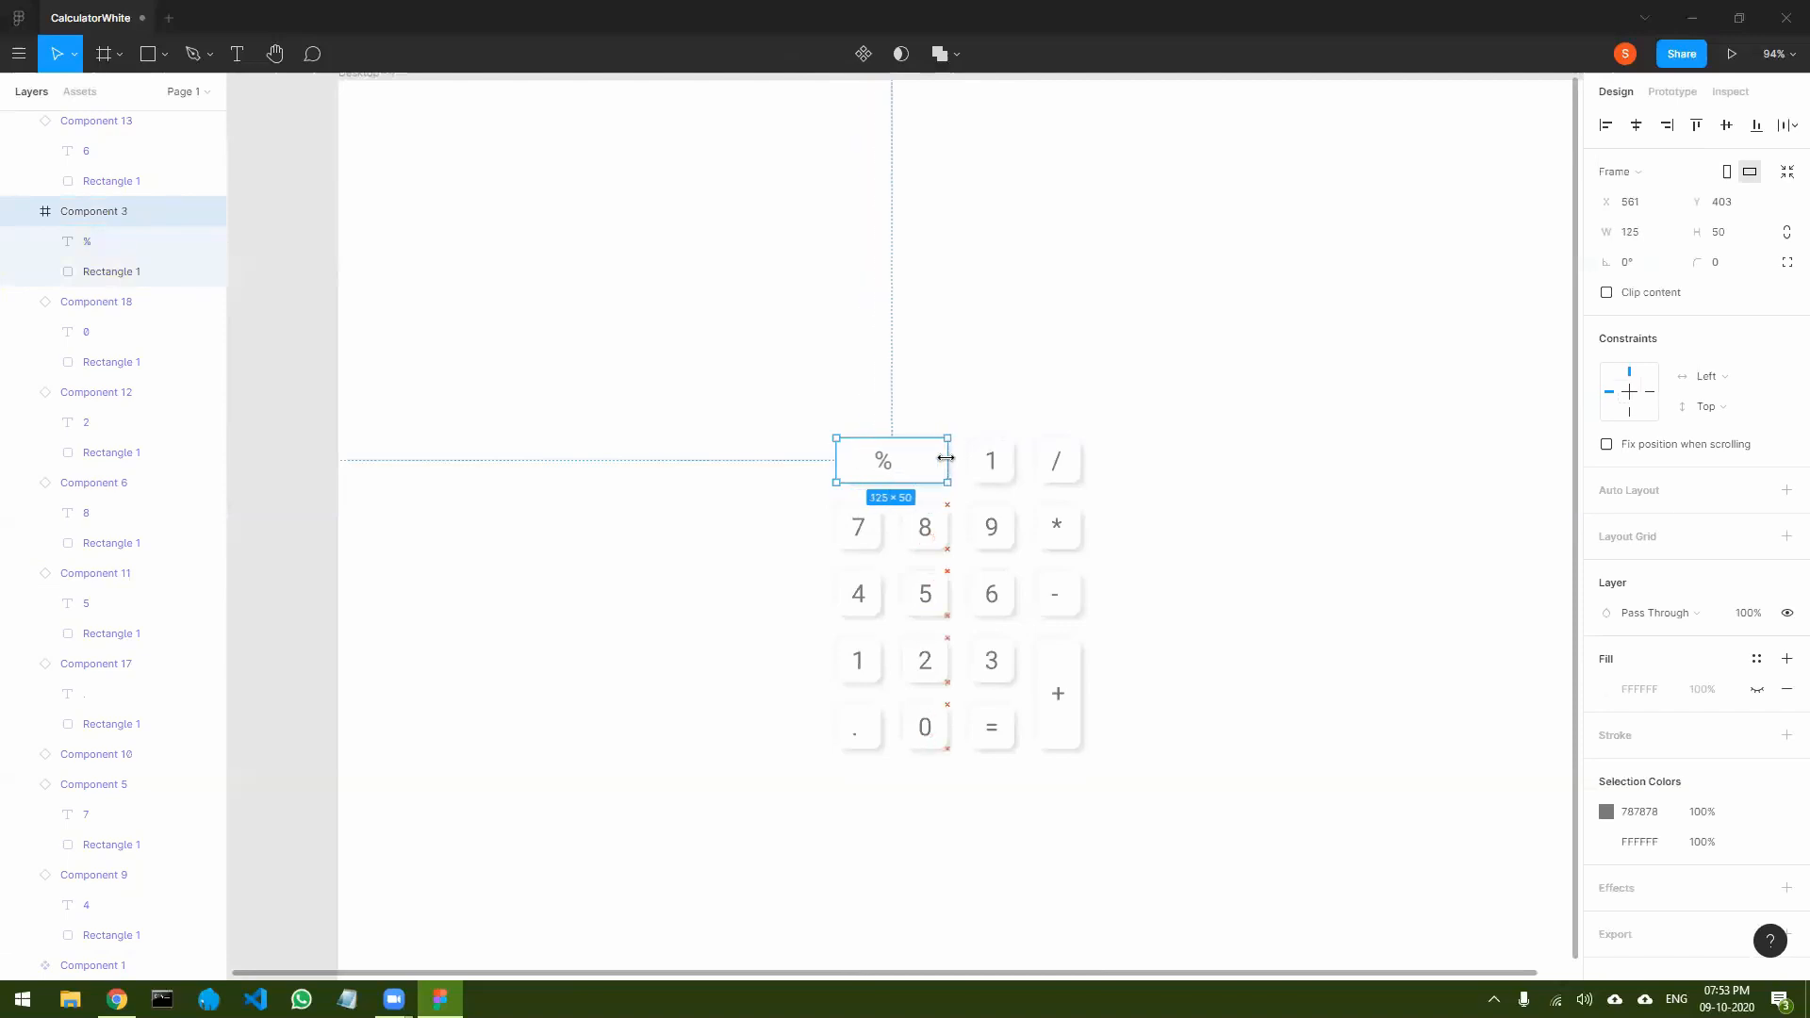
pyautogui.click(1071, 390)
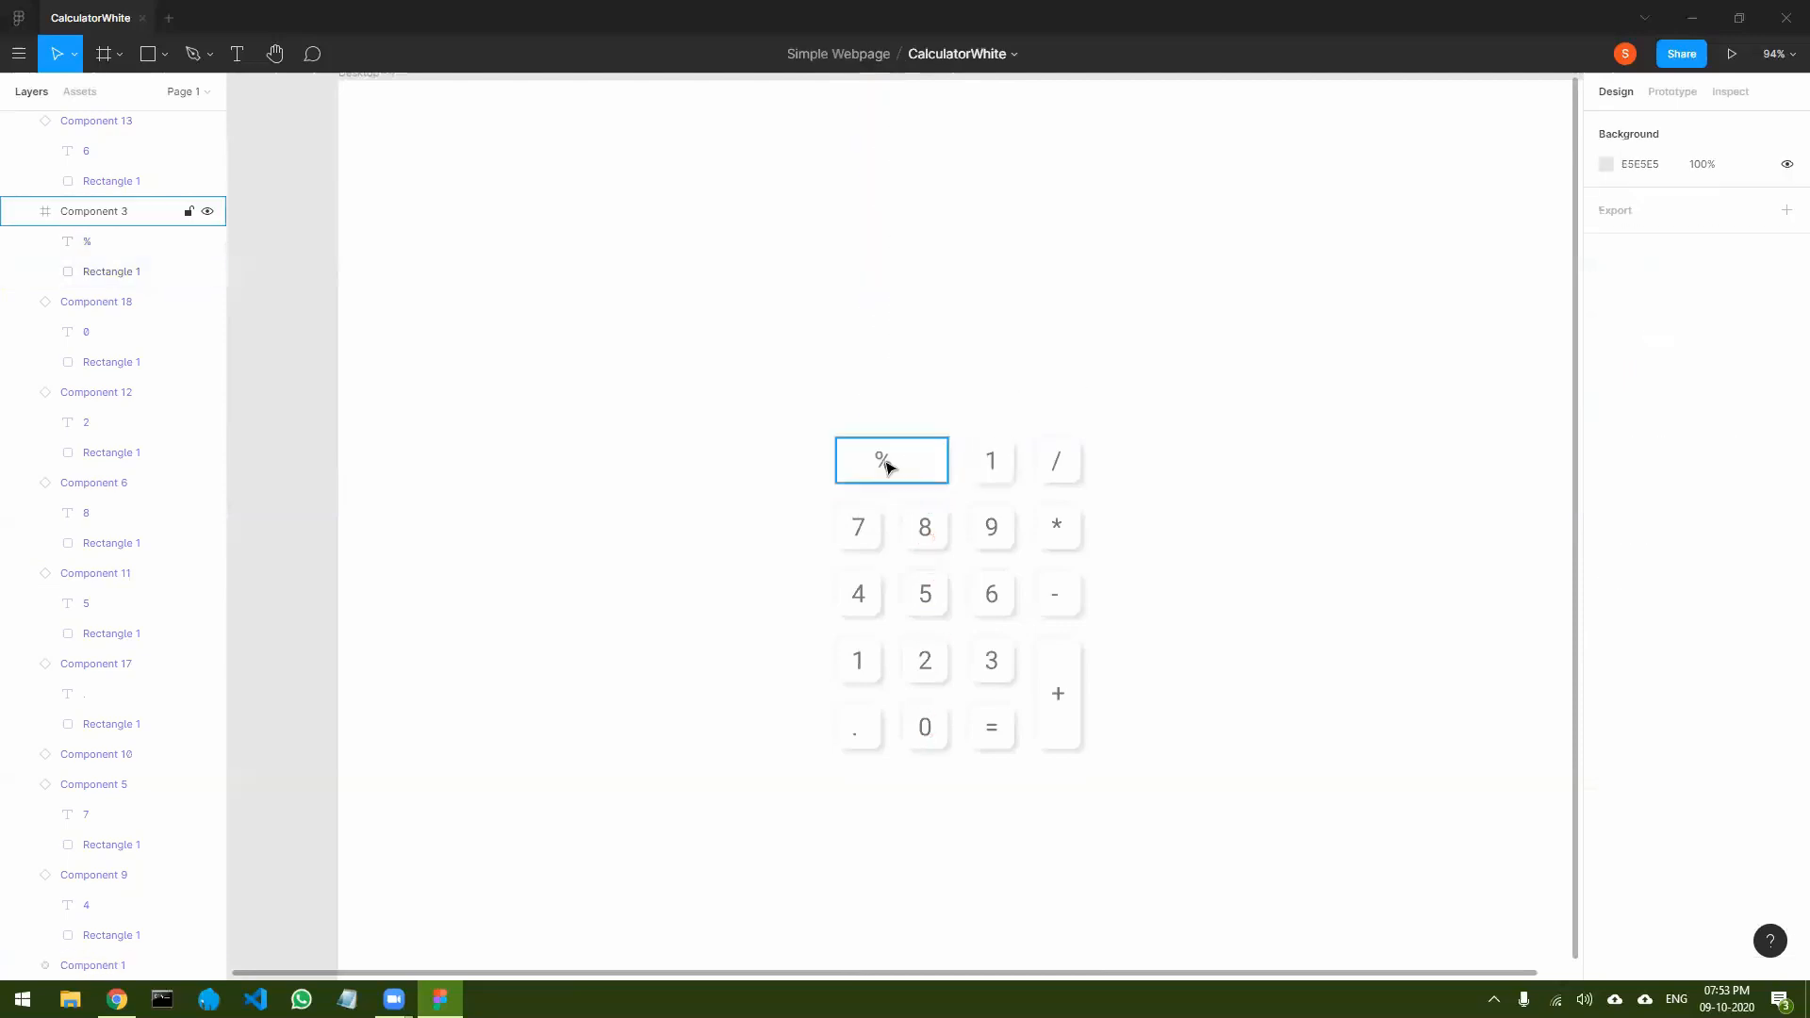
pyautogui.doubleClick(886, 466)
pyautogui.doubleClick(887, 465)
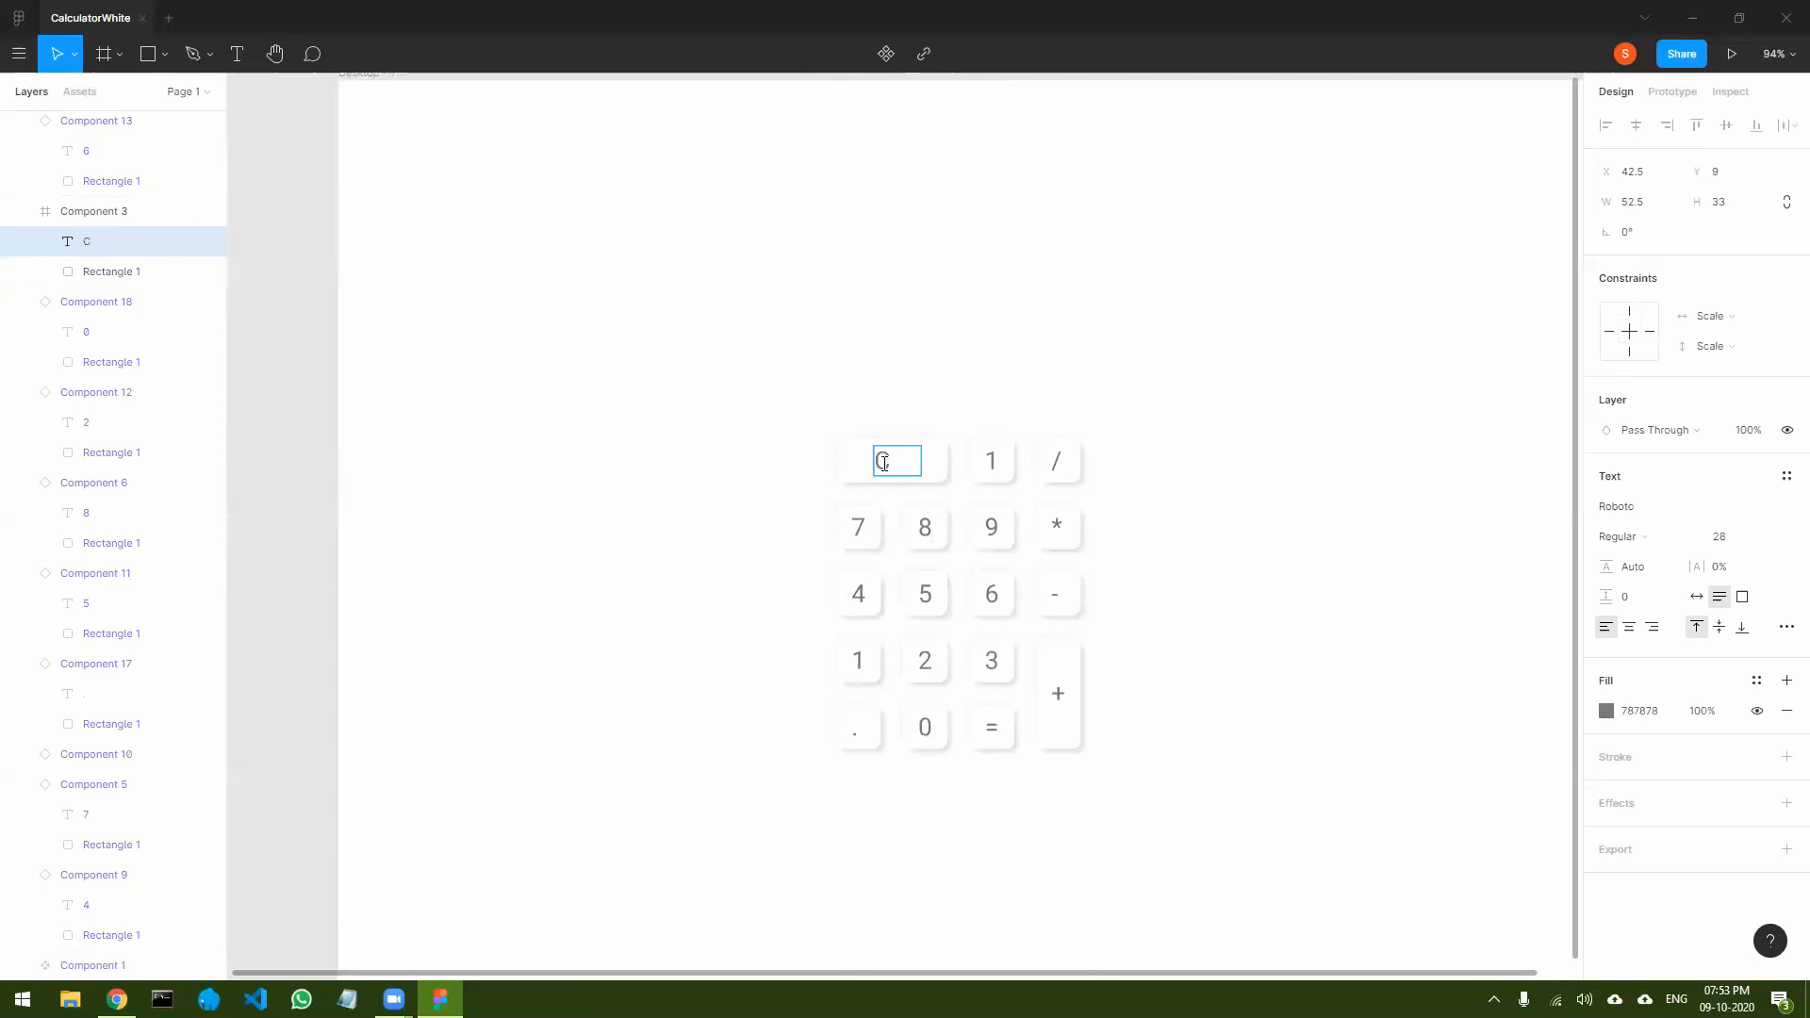
pyautogui.click(920, 401)
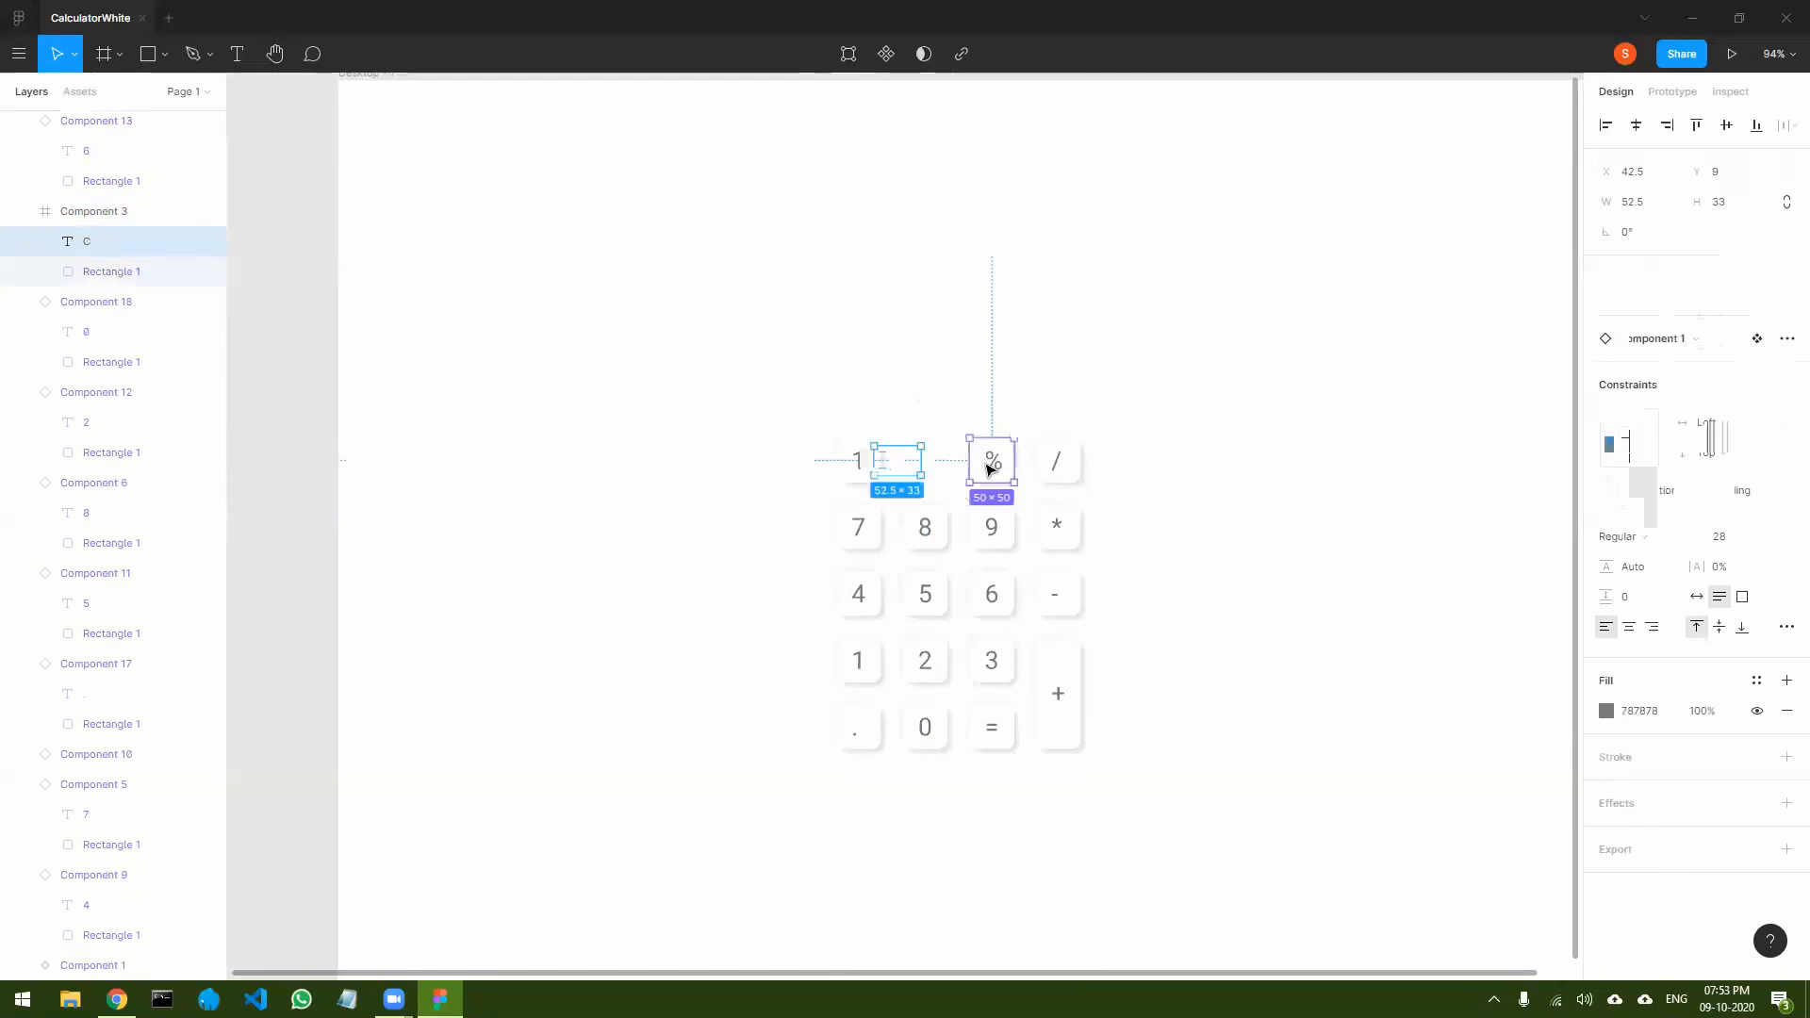
# - Narrow the C text box to 31 px, undoing a misaligned centring of the key
pyautogui.click(917, 398)
pyautogui.doubleClick(881, 466)
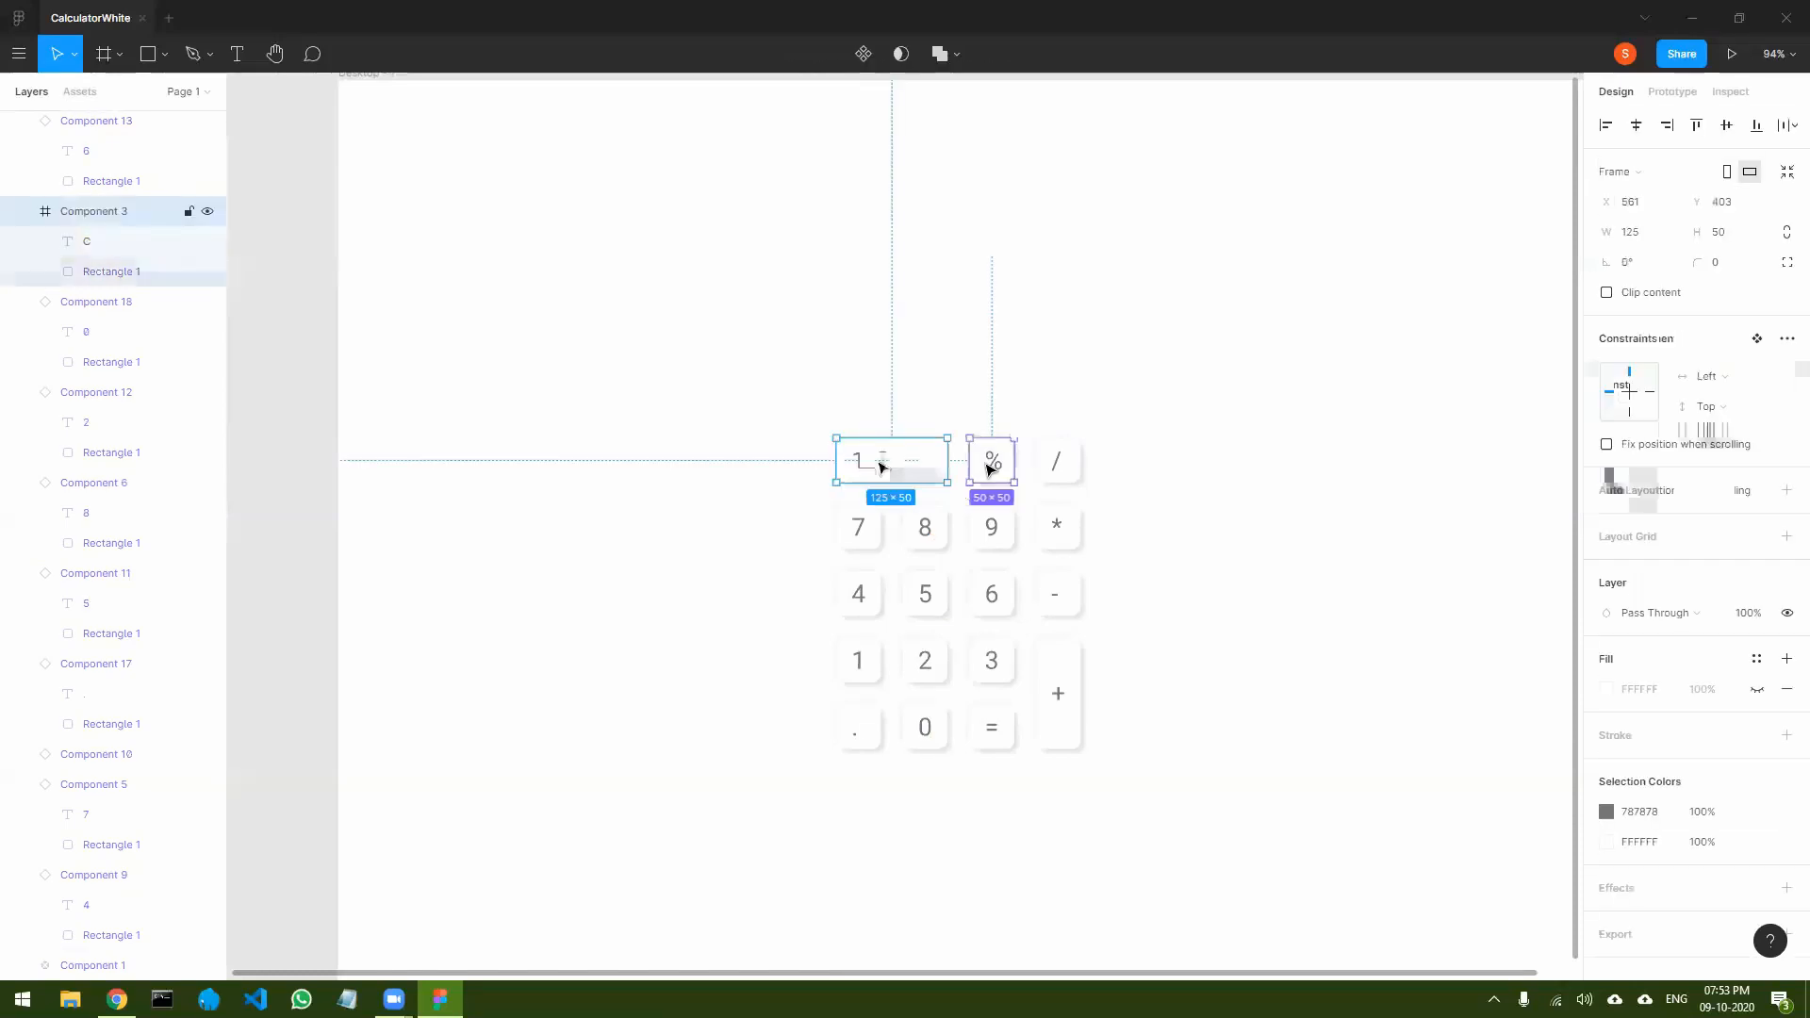
pyautogui.moveTo(917, 459); pyautogui.dragTo(908, 459)
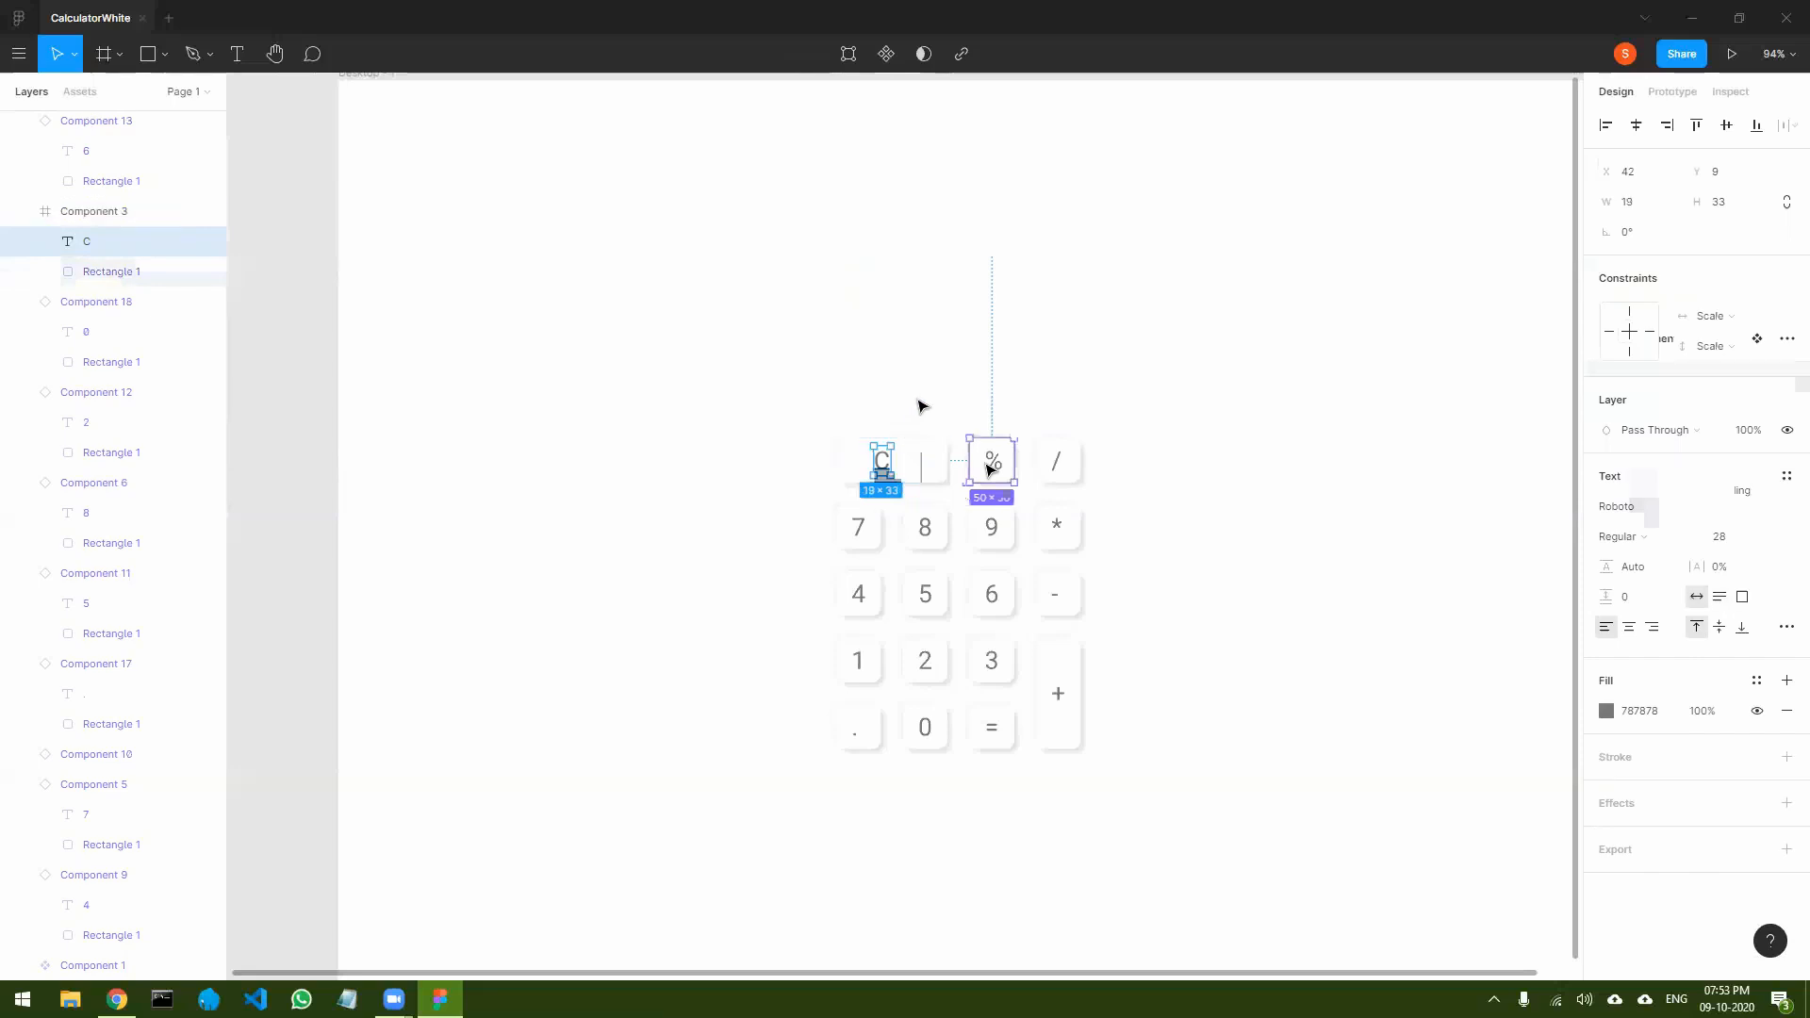
pyautogui.click(883, 463)
pyautogui.doubleClick(883, 467)
pyautogui.click(920, 455)
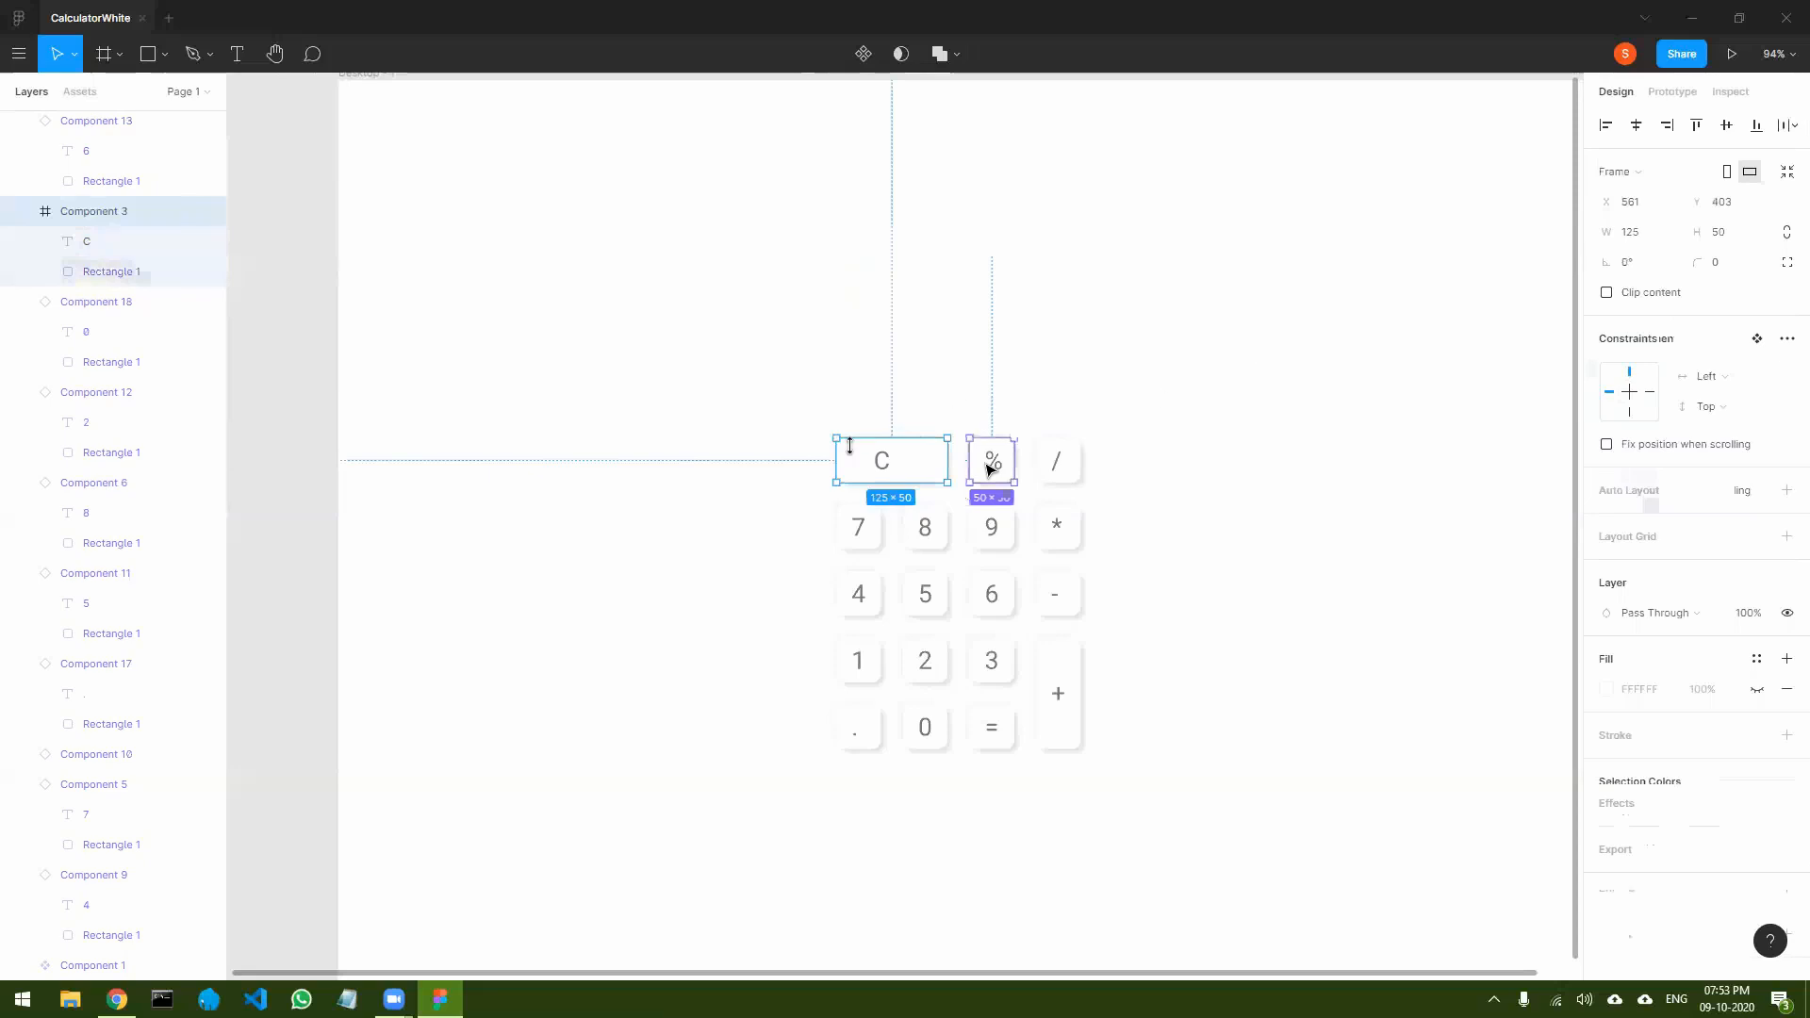
pyautogui.click(1637, 125)
pyautogui.hotkey('ctrl', 'z')
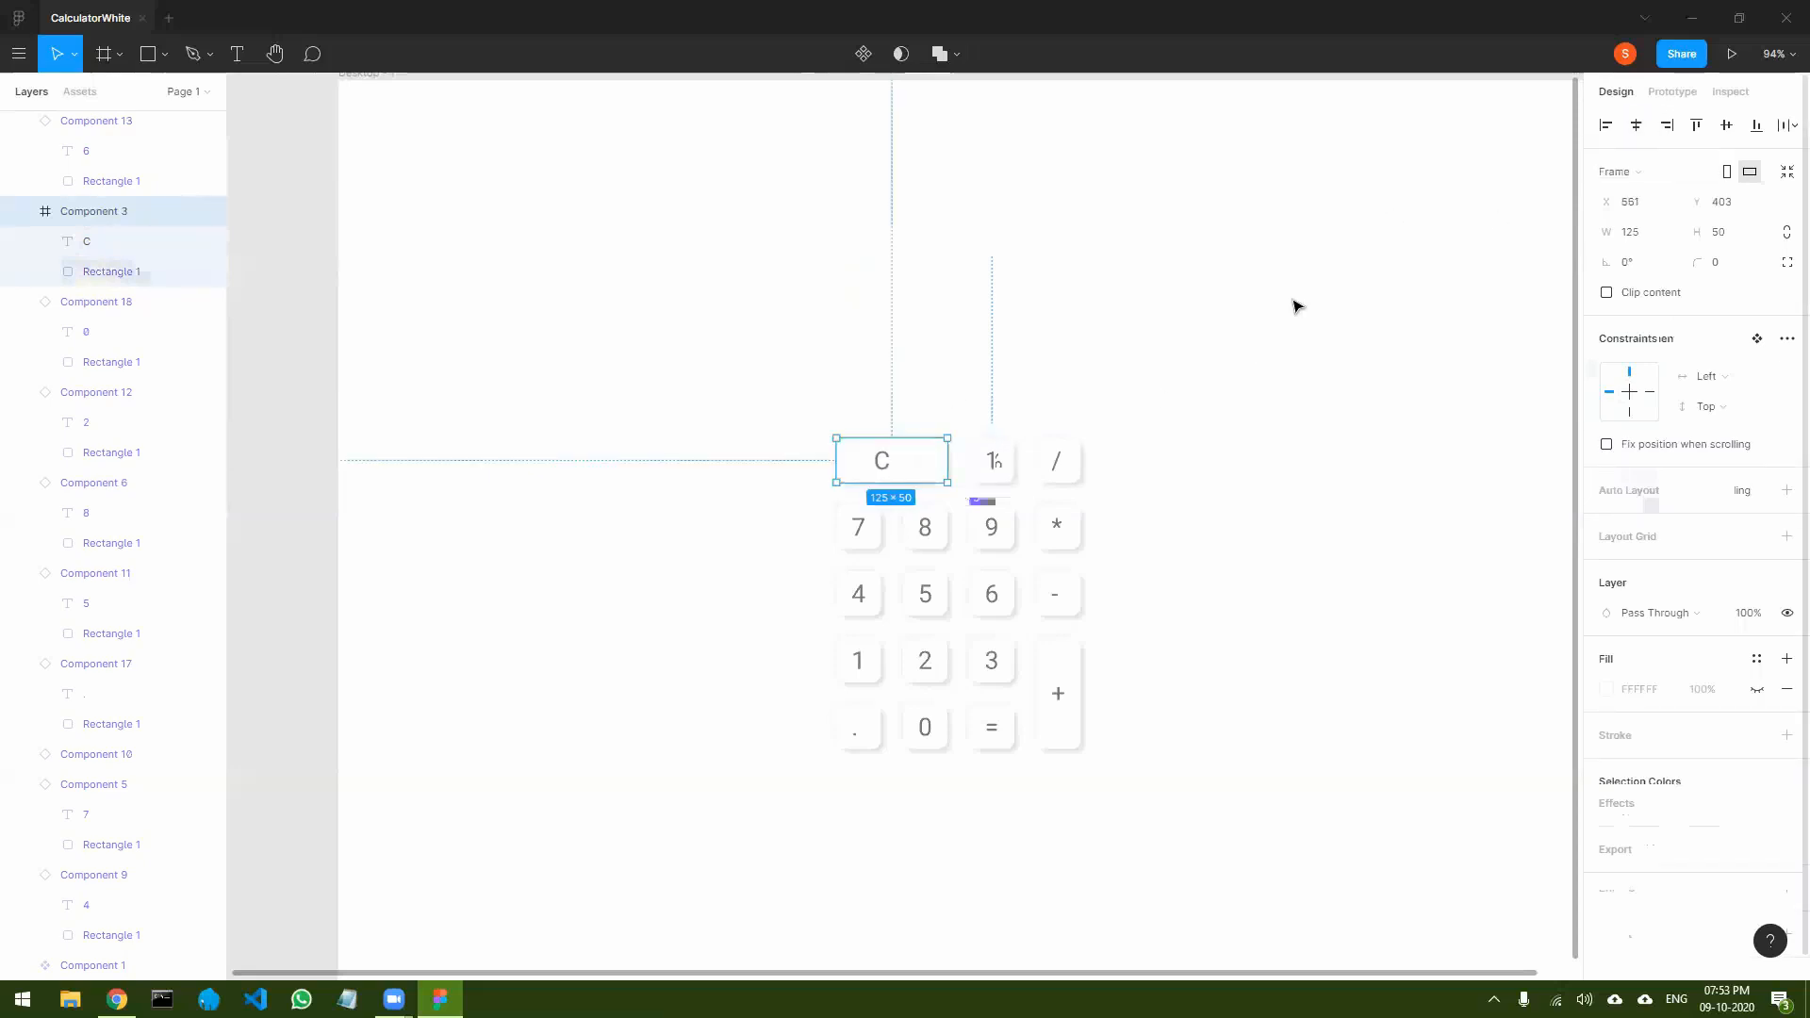
# - Centre the C label horizontally on its key's Rectangle 1 with Align Horizontal Centers
pyautogui.doubleClick(884, 461)
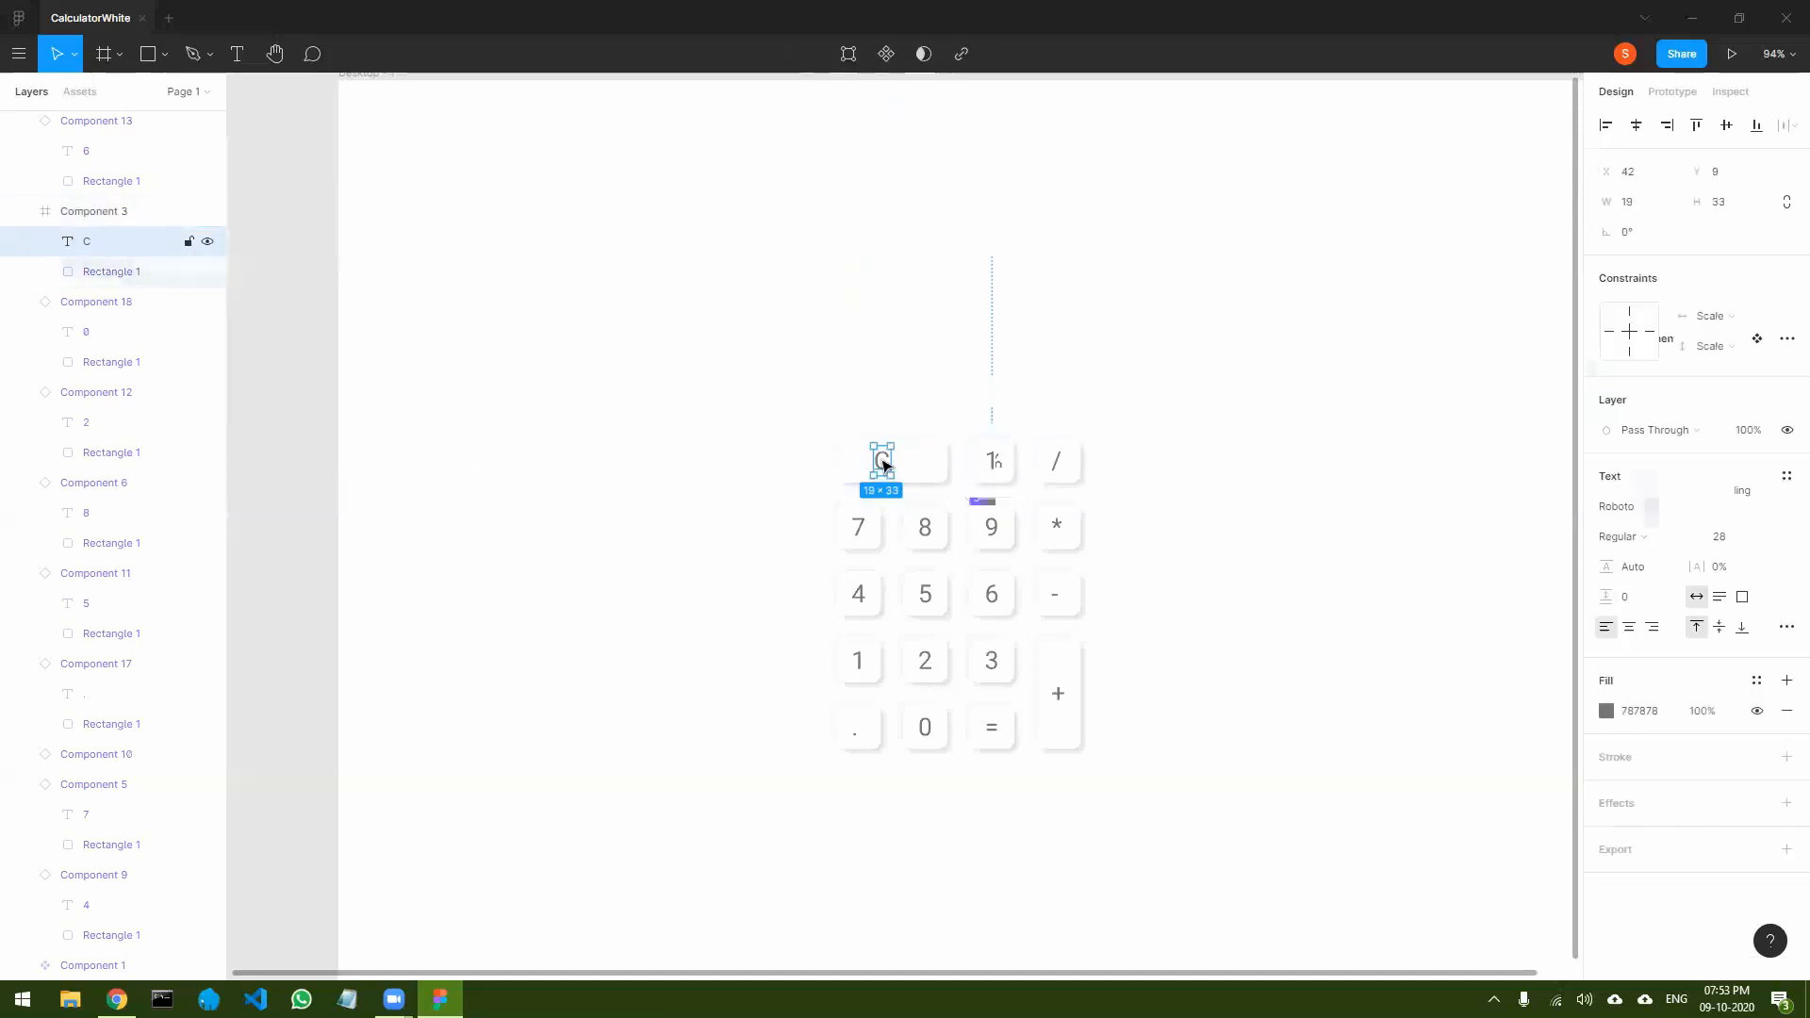
pyautogui.click(943, 466)
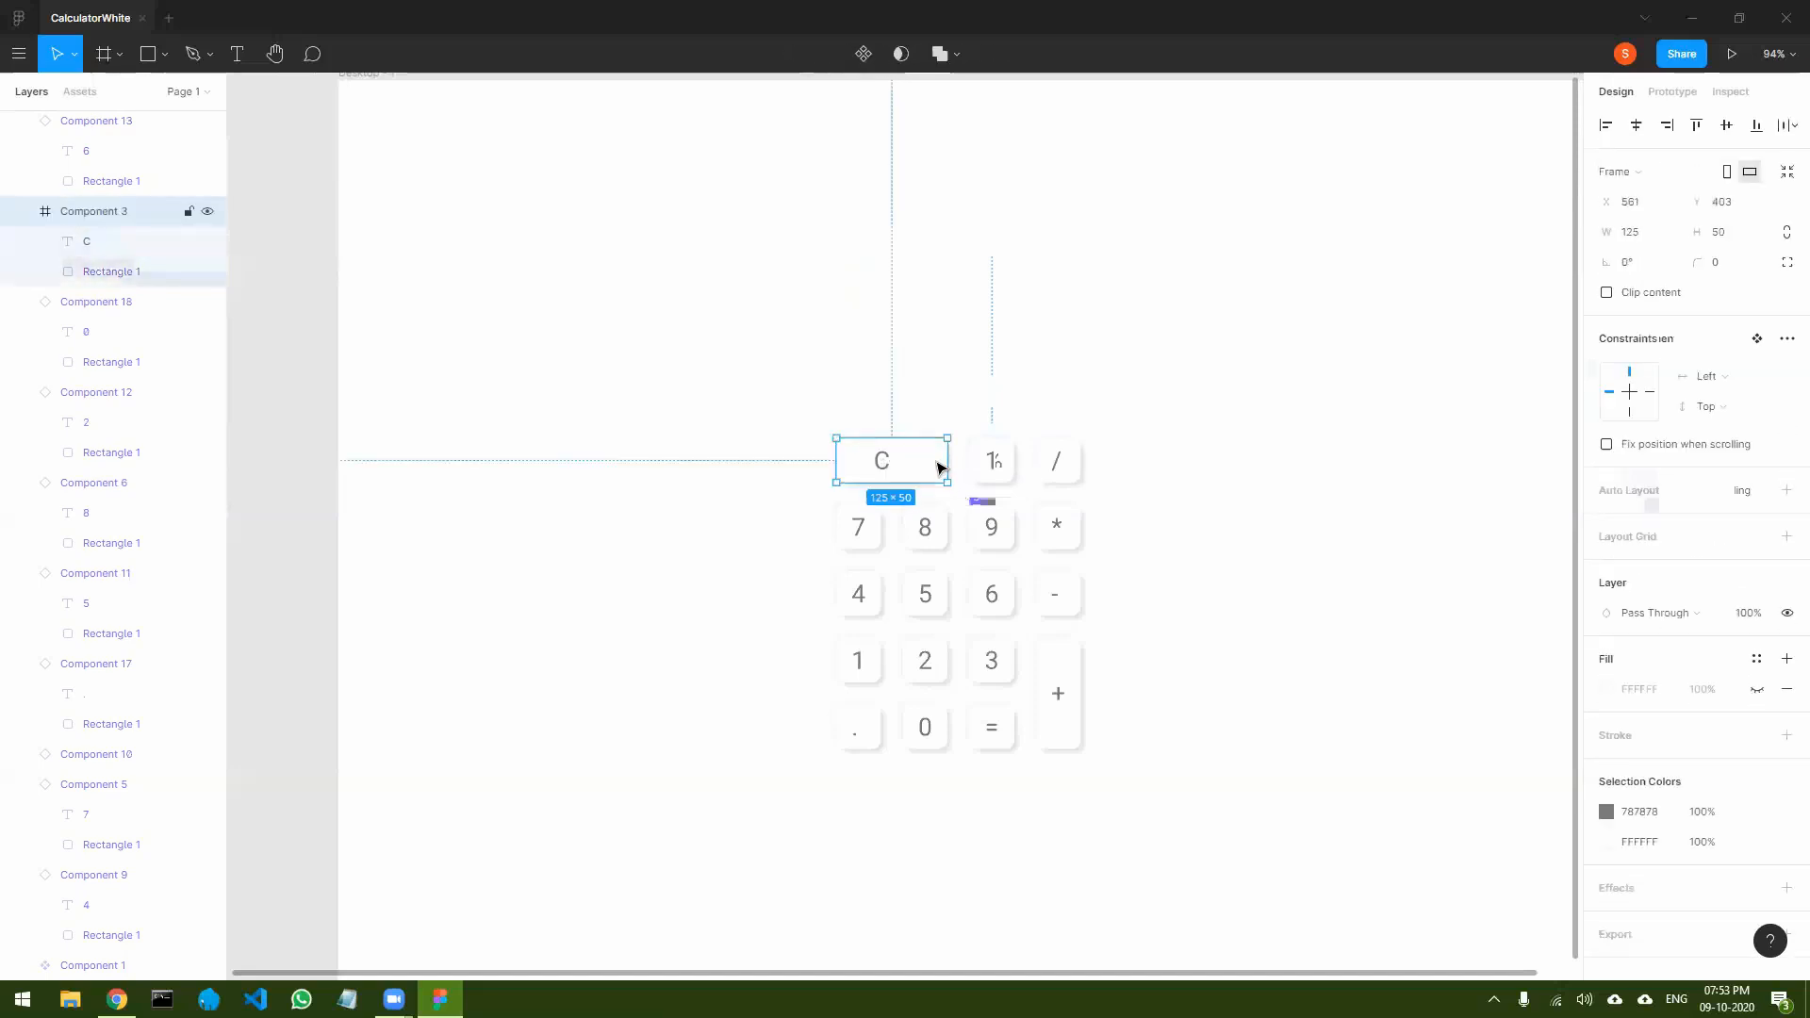
pyautogui.click(111, 243)
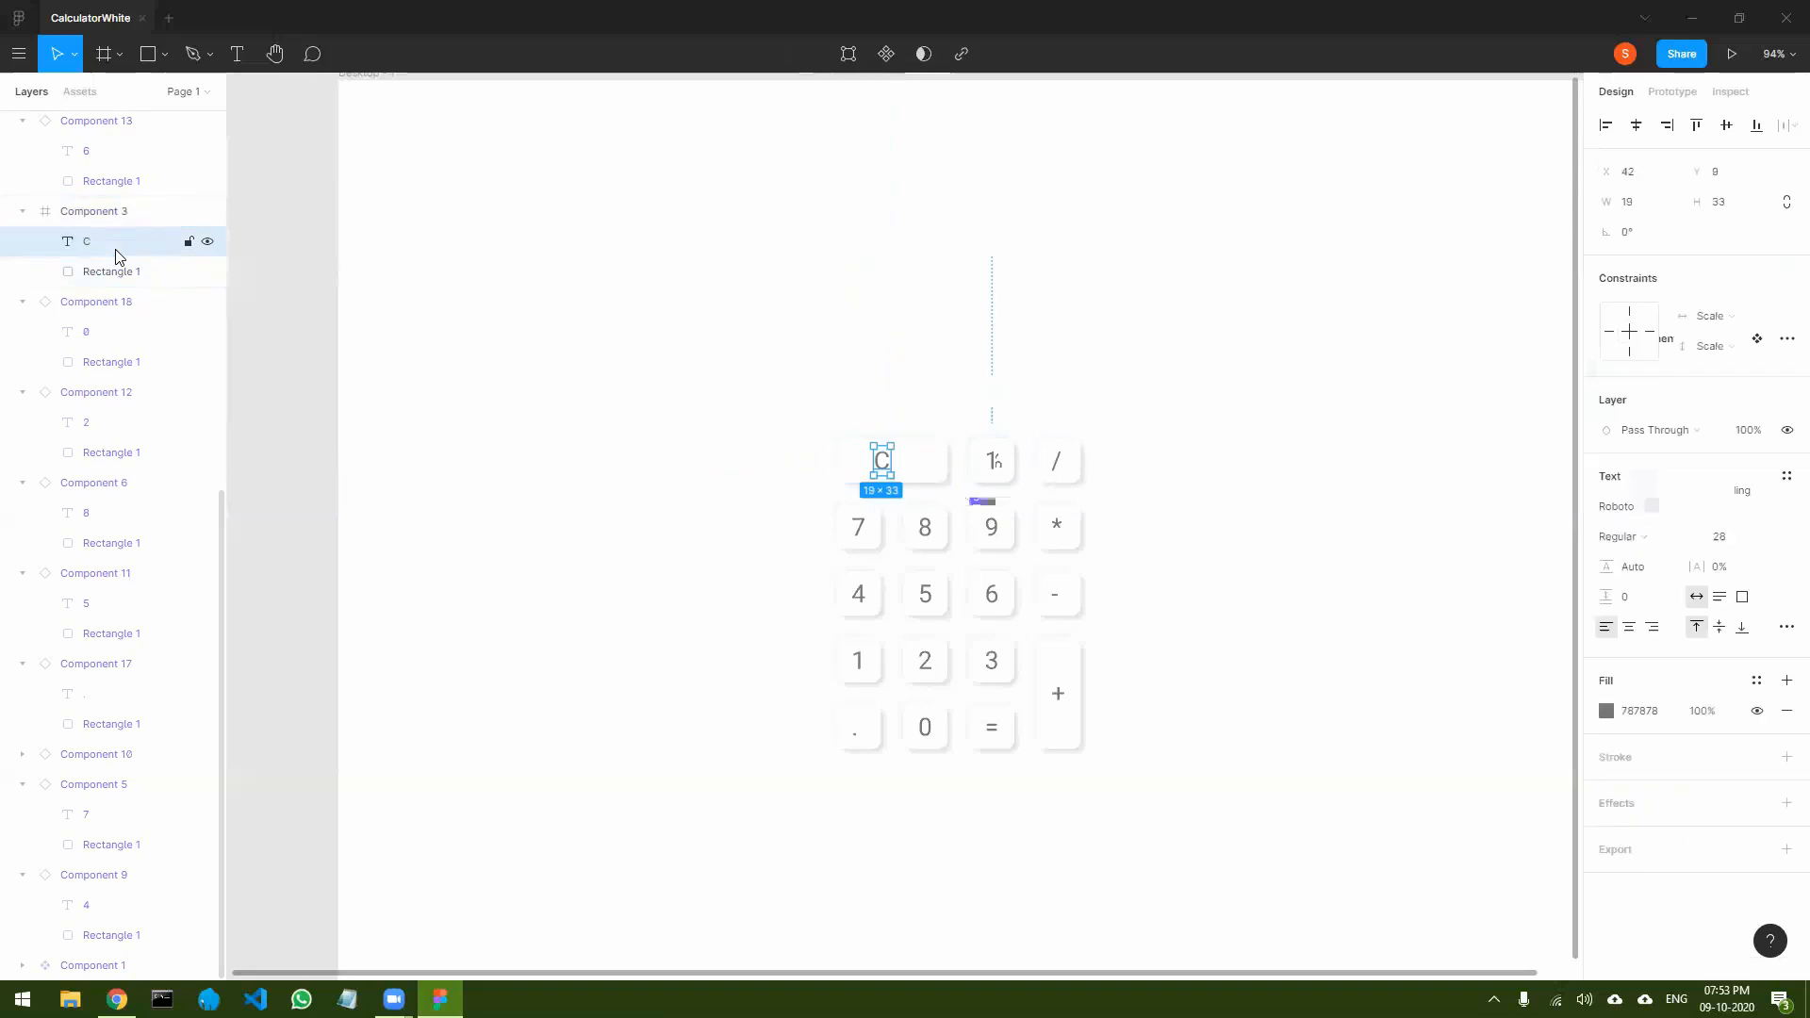
pyautogui.keyDown('shift'); pyautogui.click(117, 272); pyautogui.keyUp('shift')
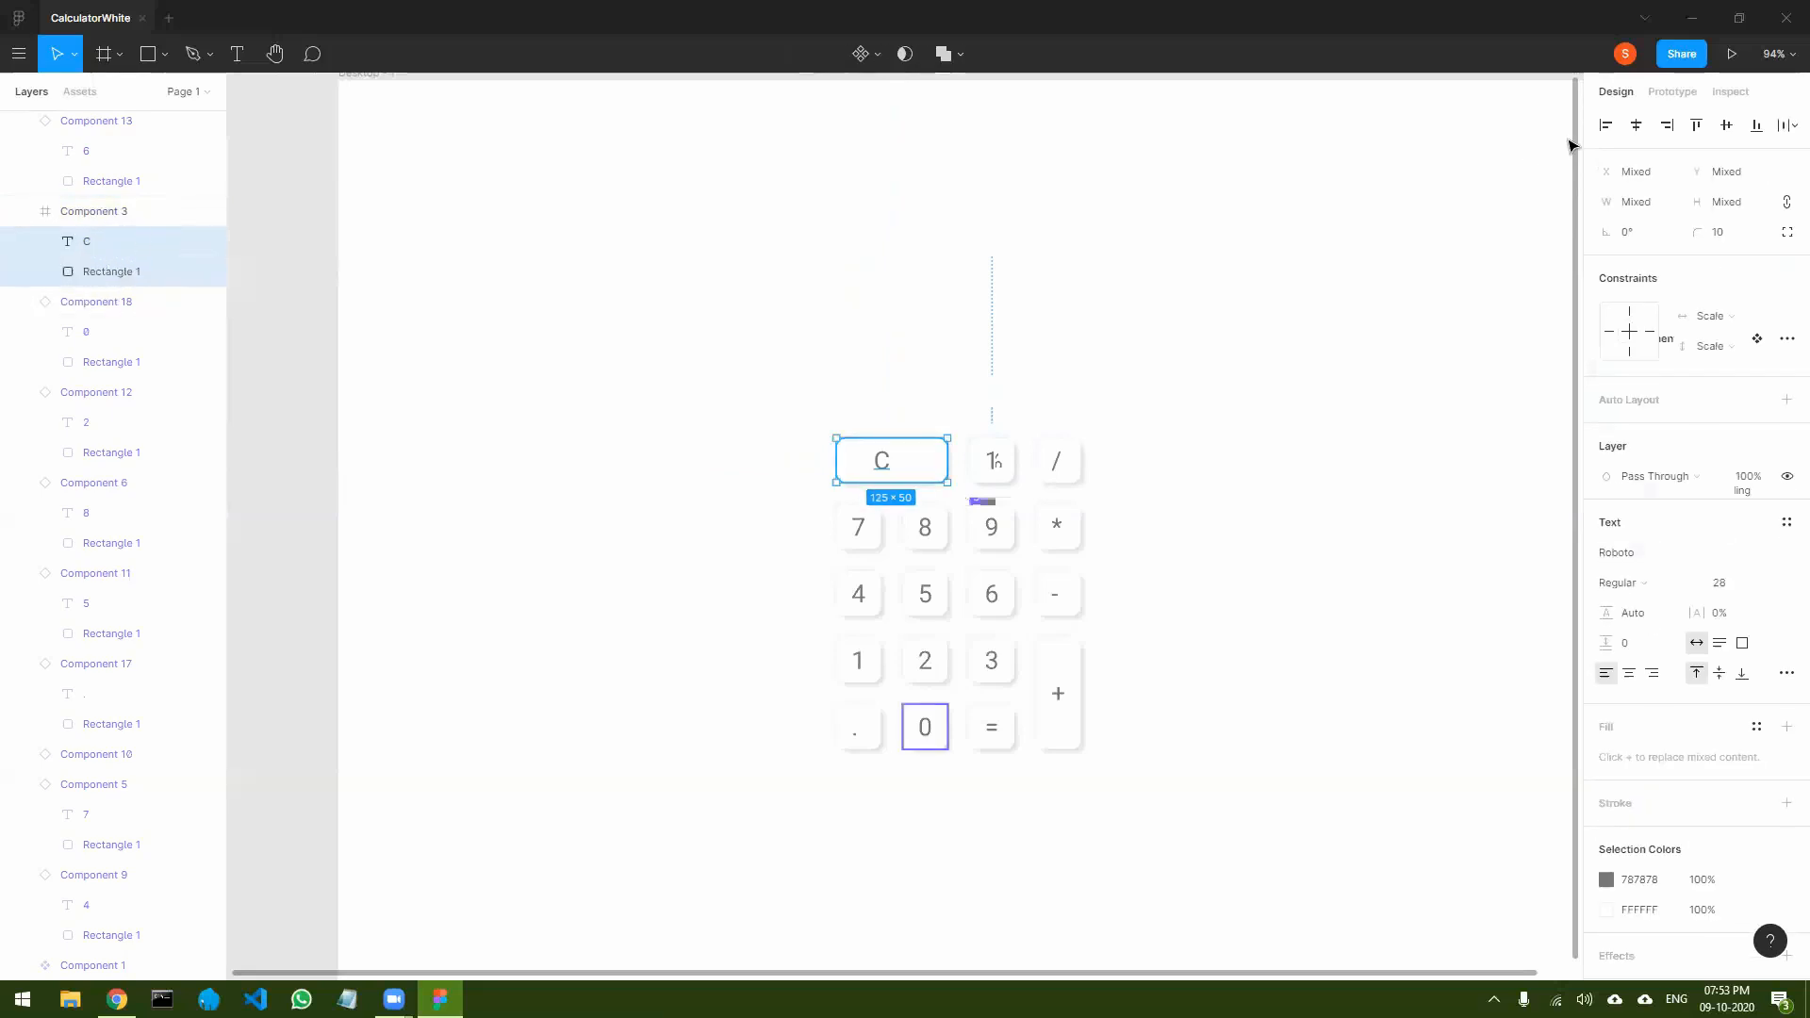
pyautogui.click(1636, 126)
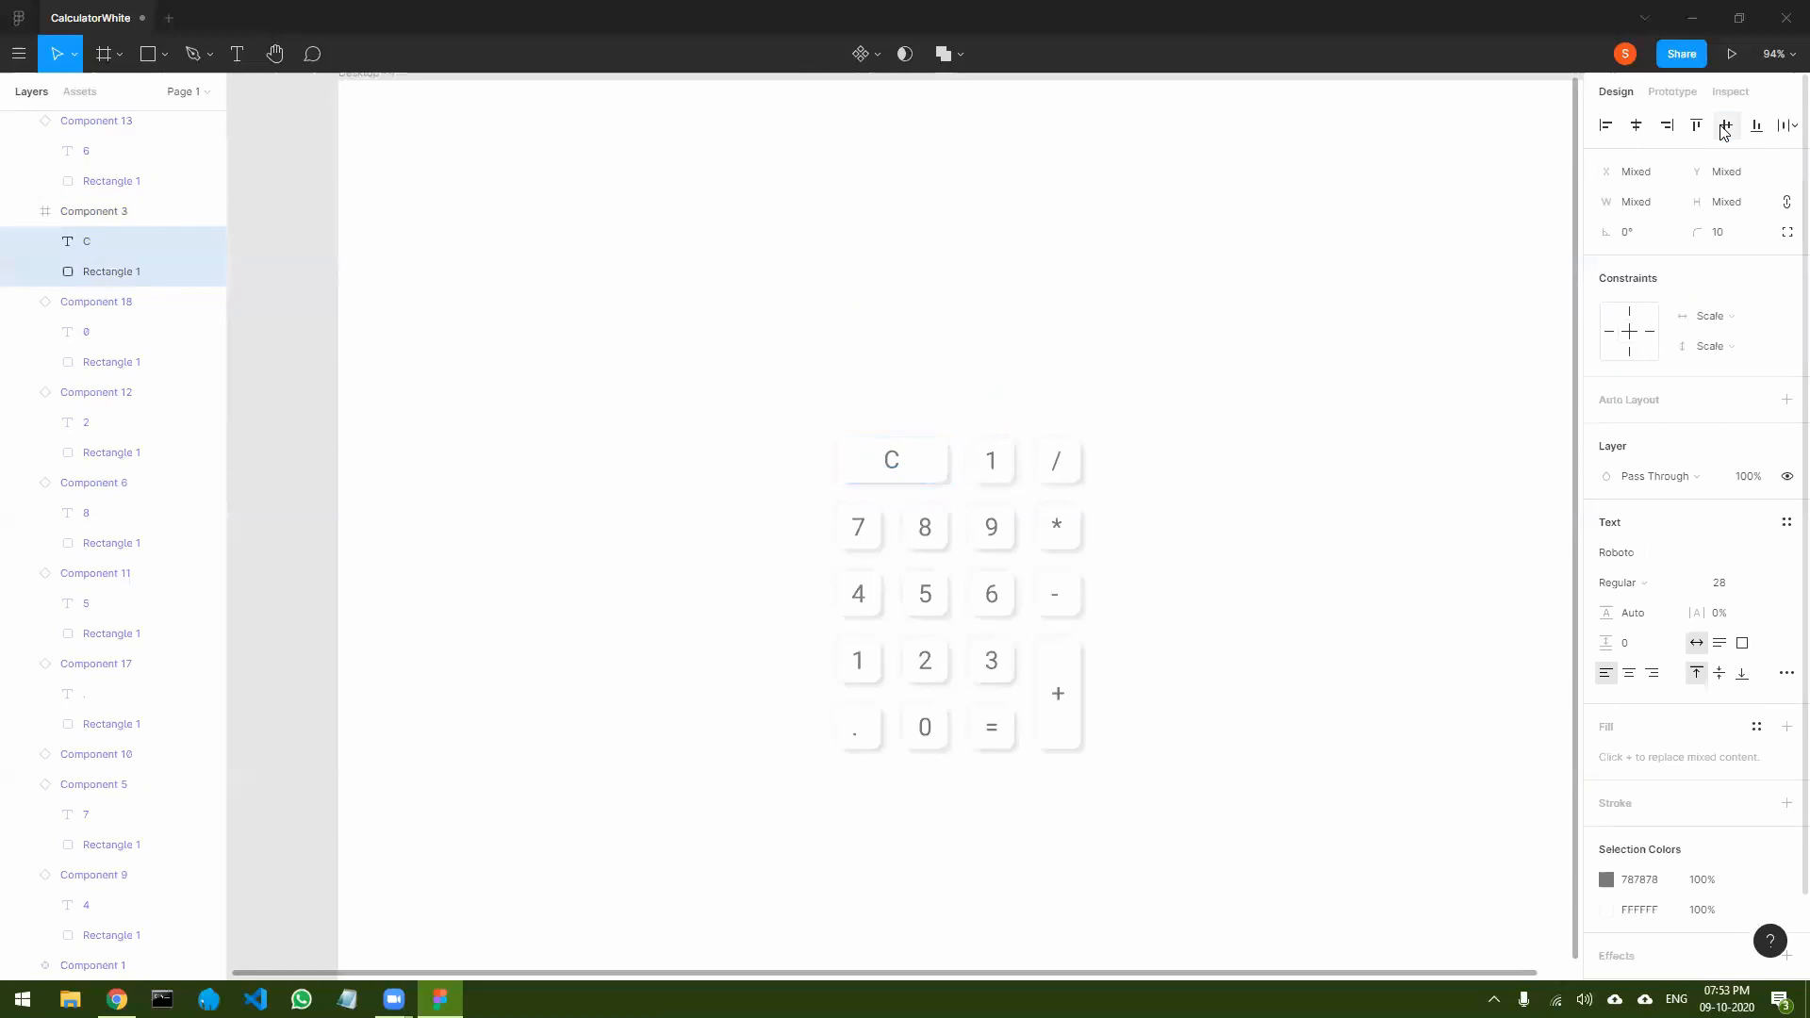
pyautogui.click(1313, 490)
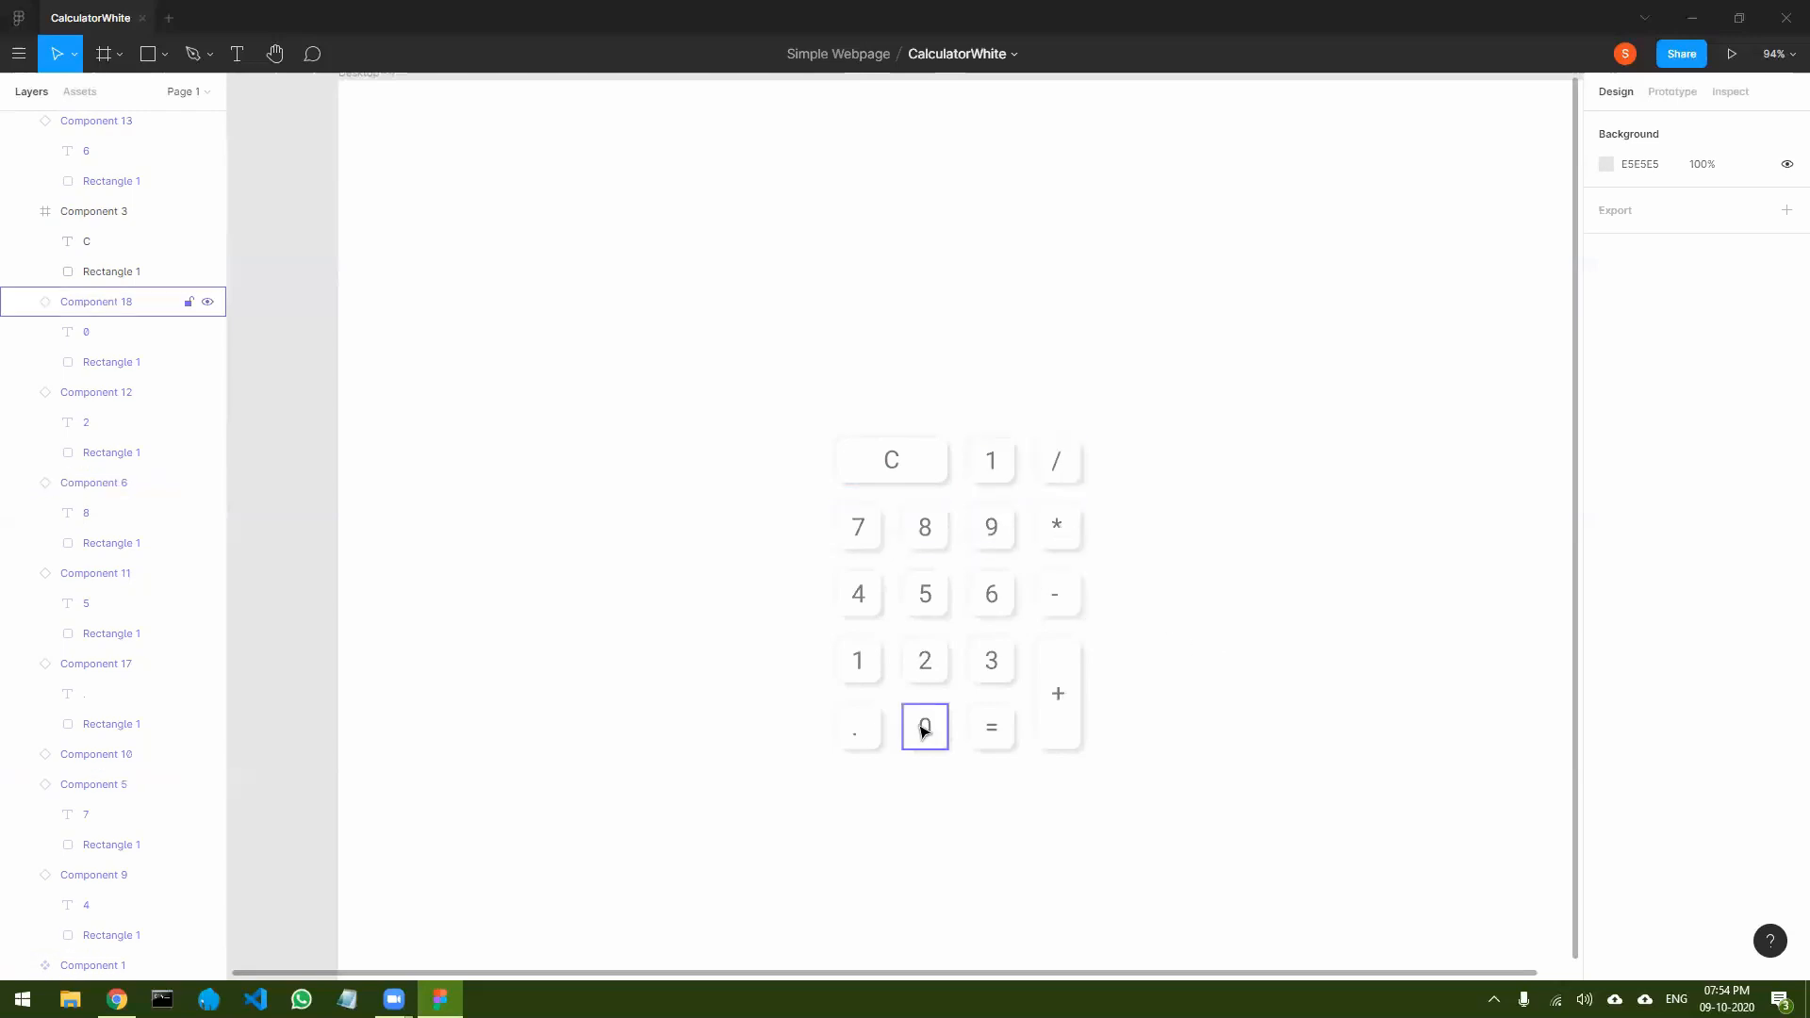
# - Detach the . key from its main component and centre its label horizontally on the key
pyautogui.doubleClick(859, 742)
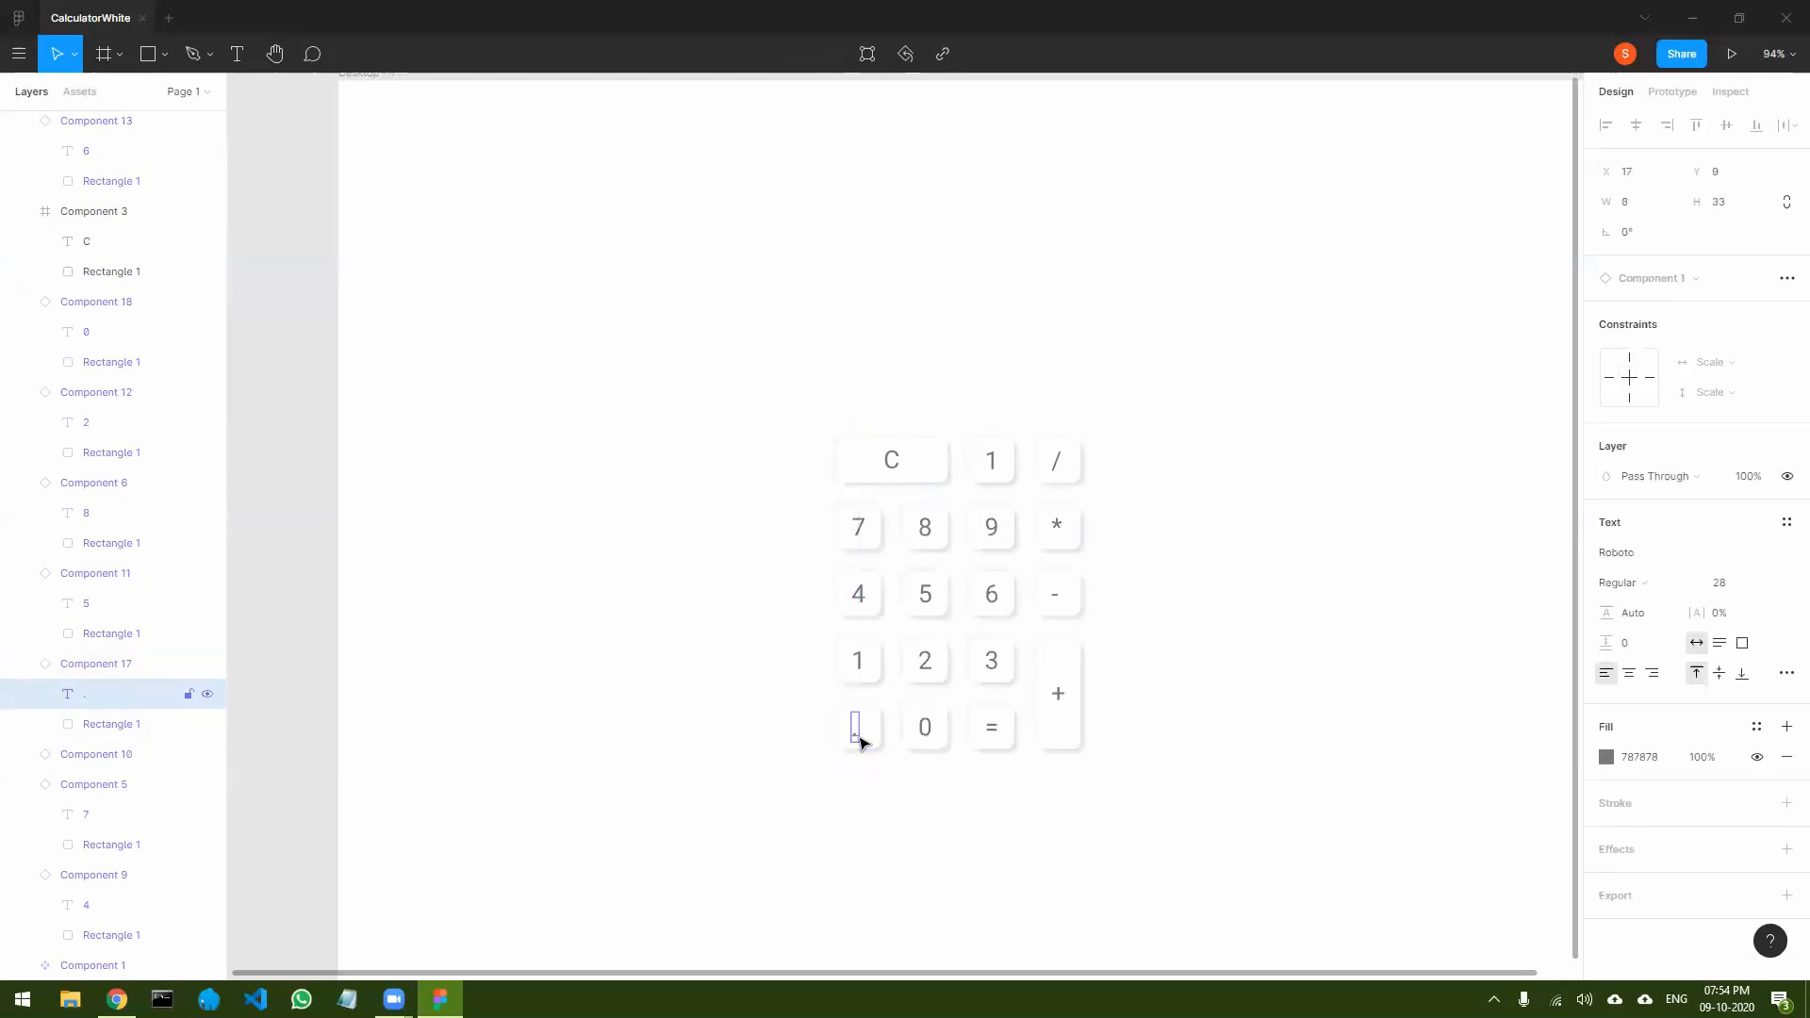
pyautogui.press('Escape')
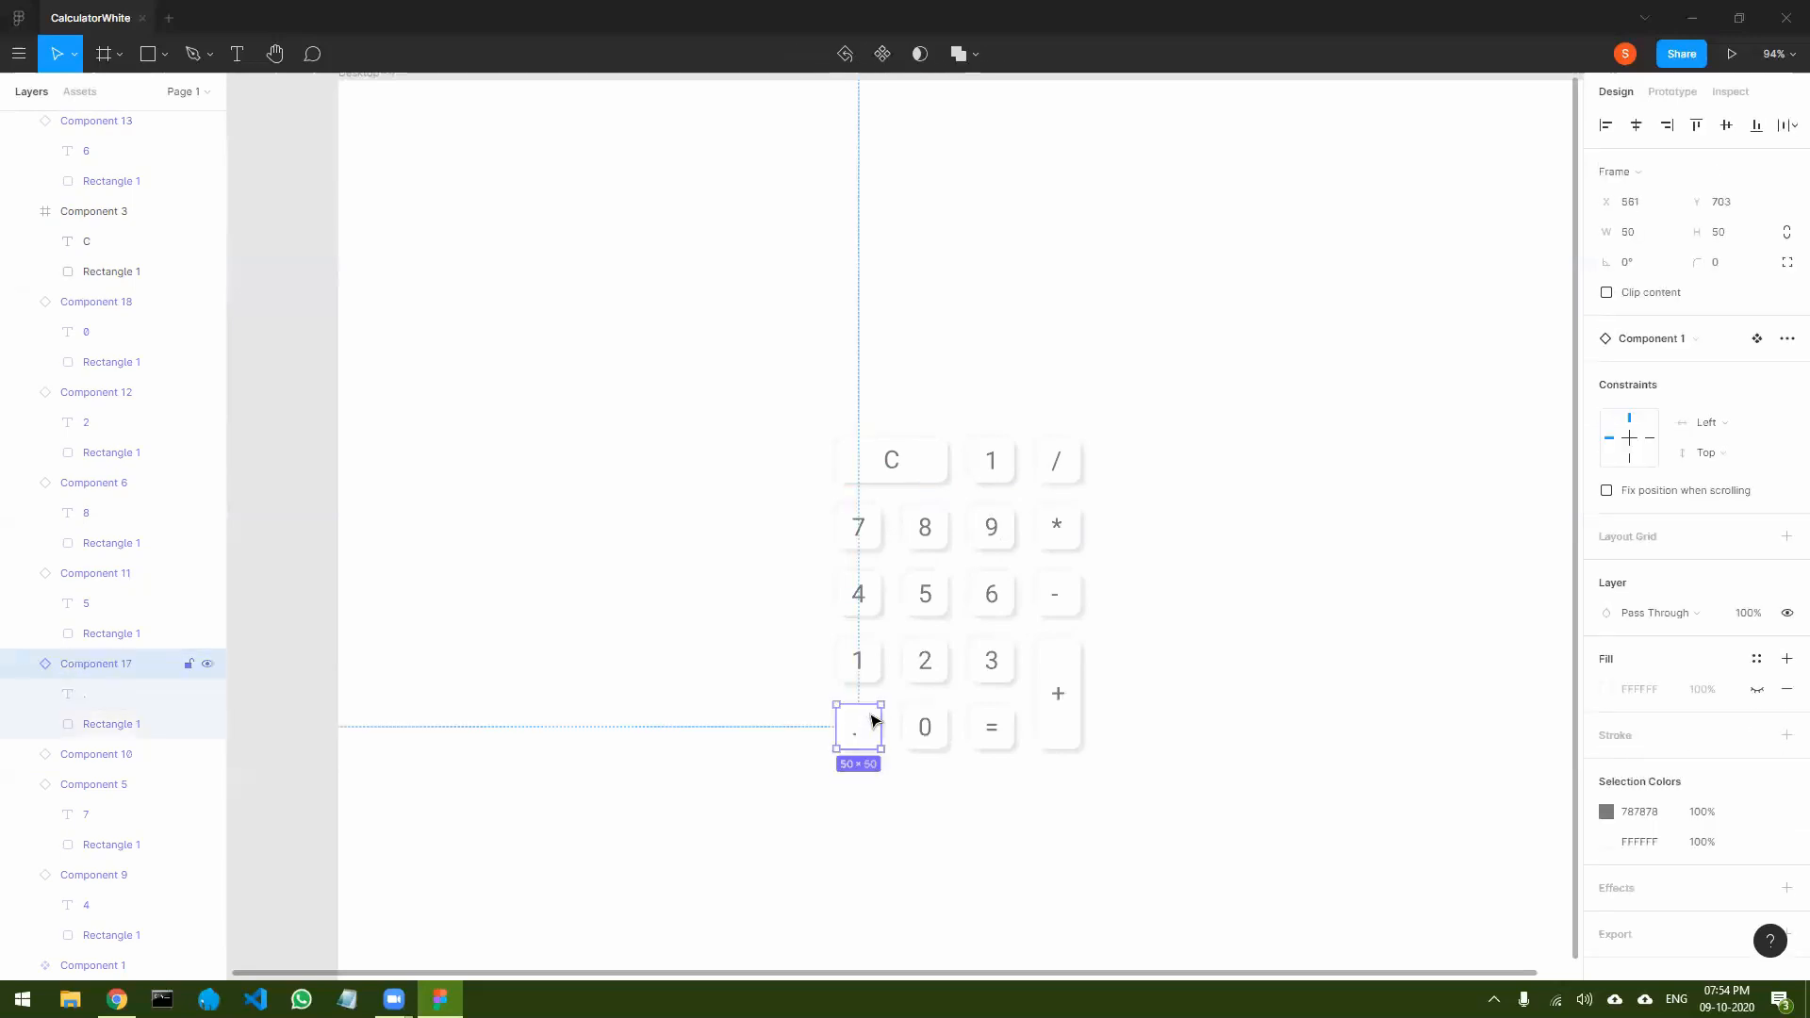
pyautogui.click(1056, 526)
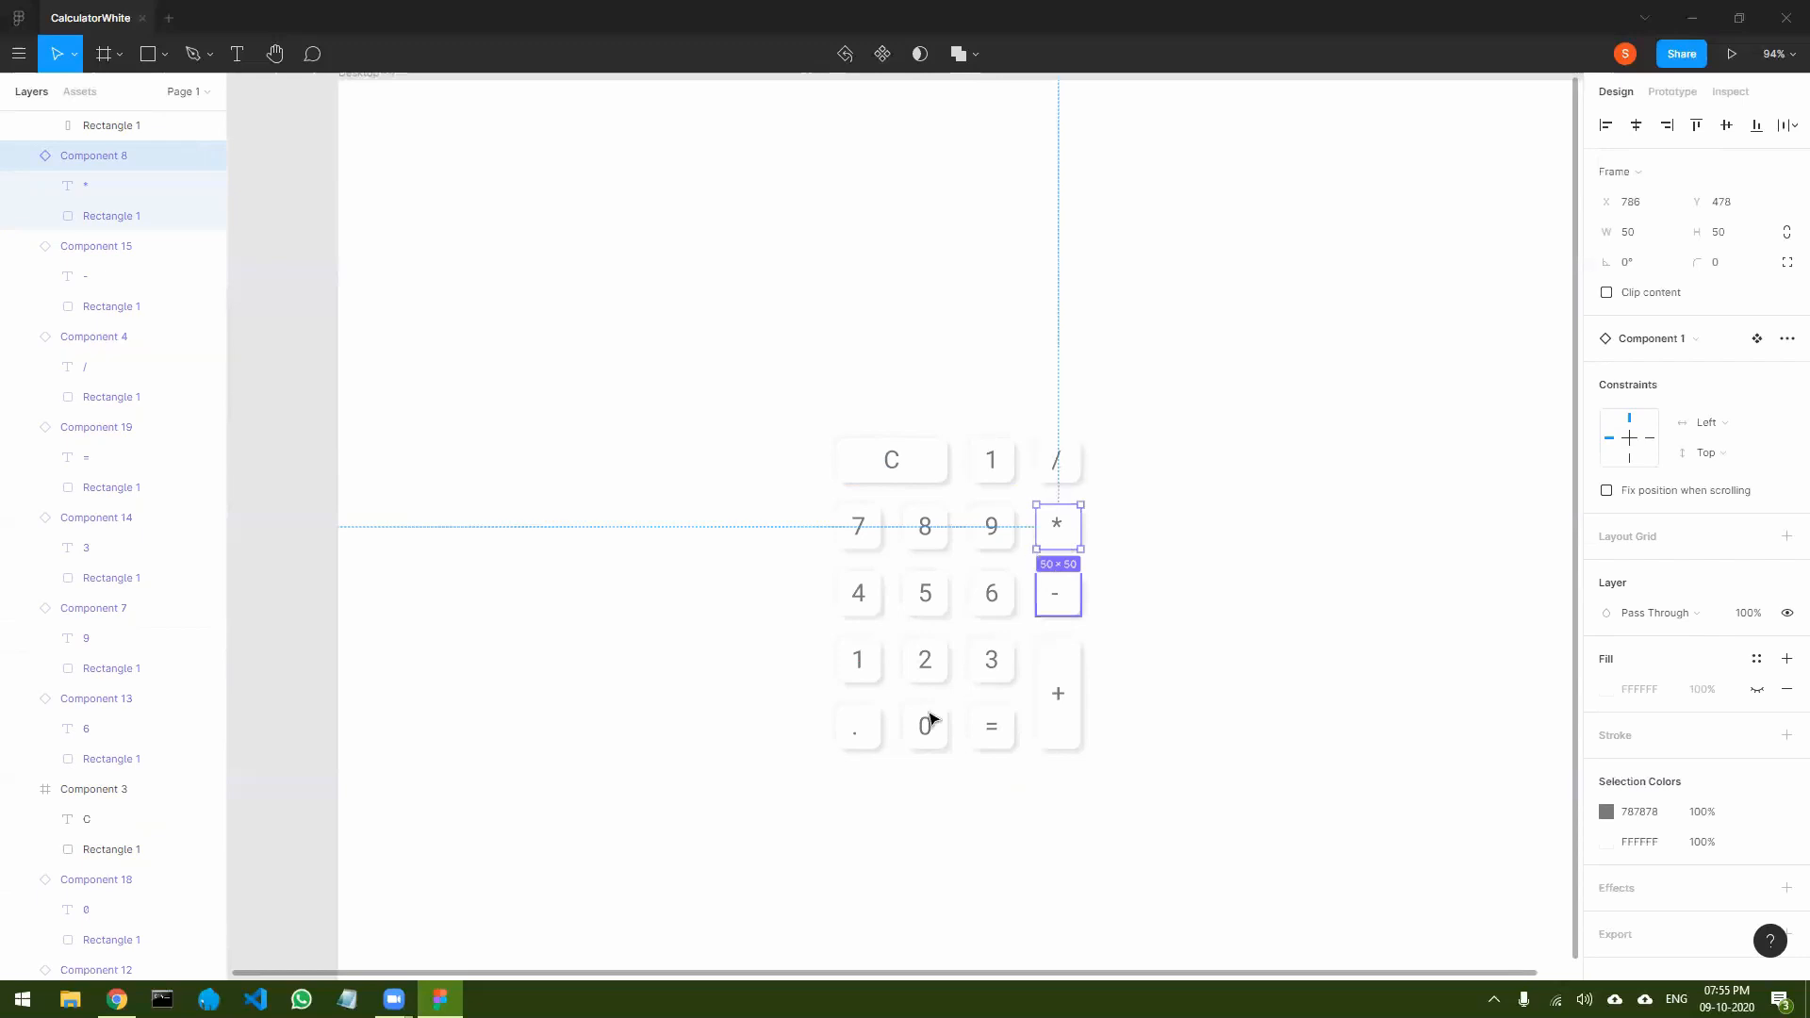
pyautogui.click(863, 736)
pyautogui.rightClick(863, 736)
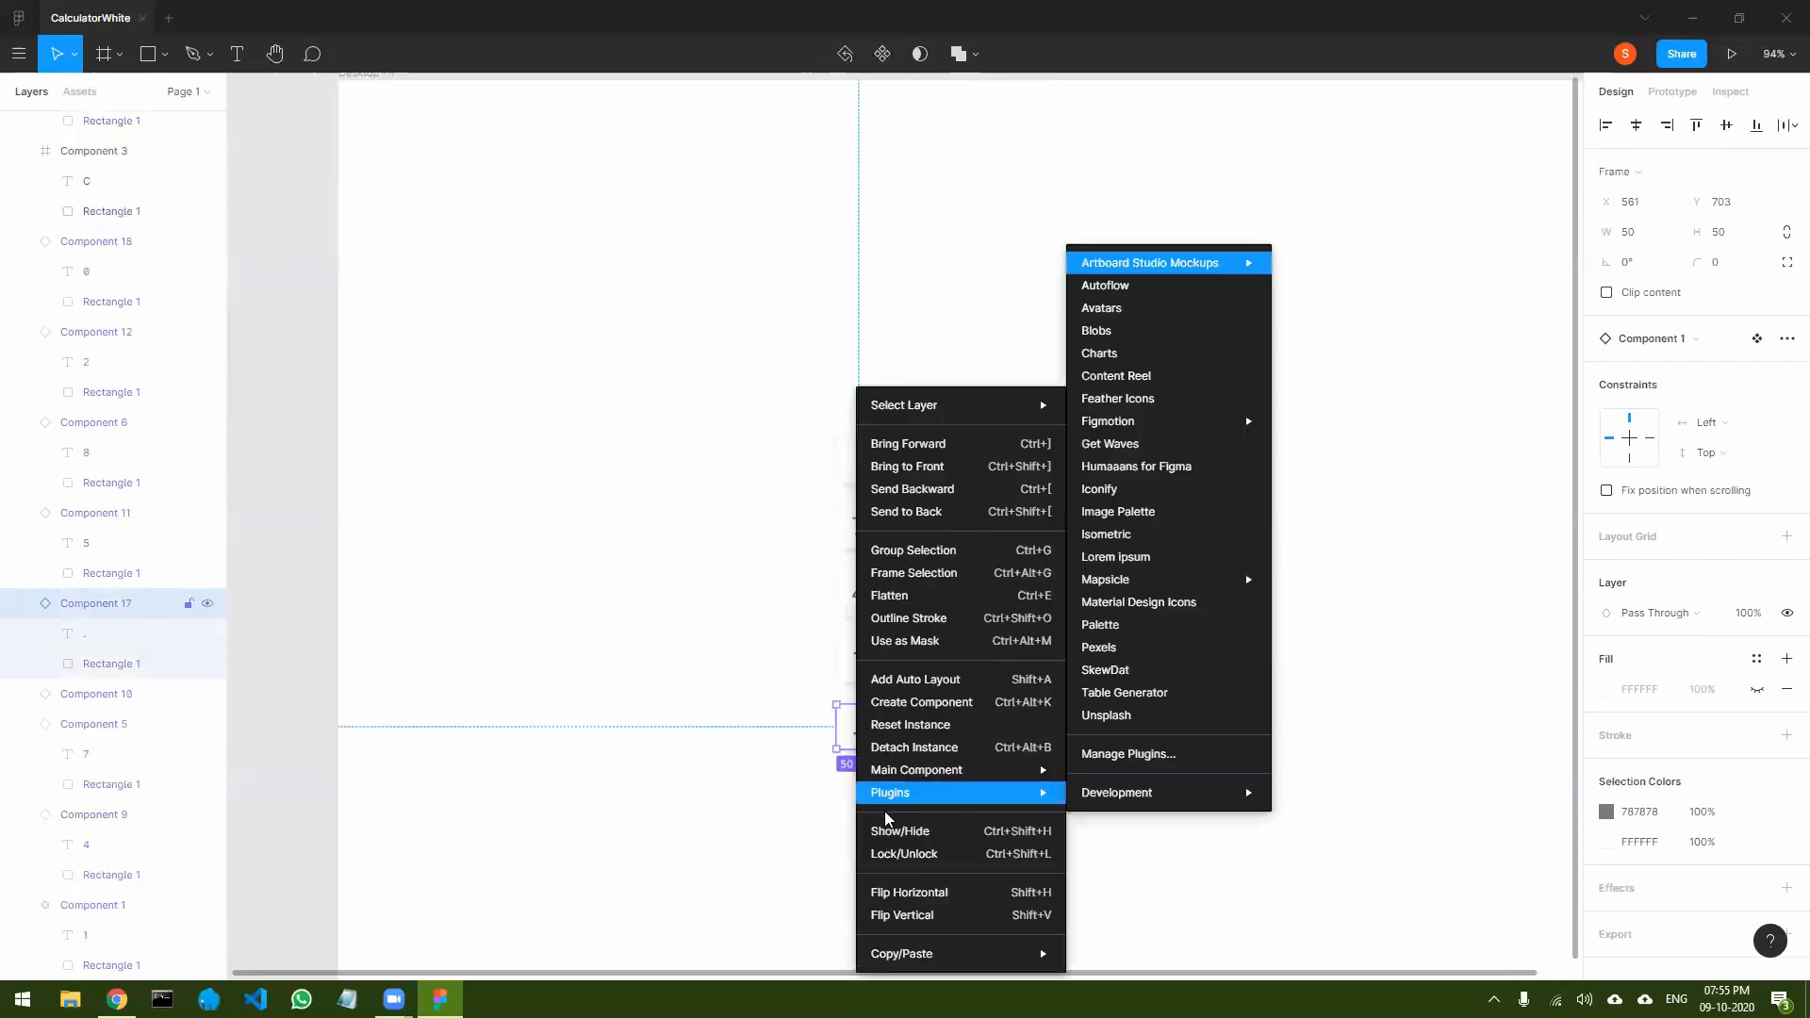
pyautogui.click(863, 745)
pyautogui.doubleClick(859, 740)
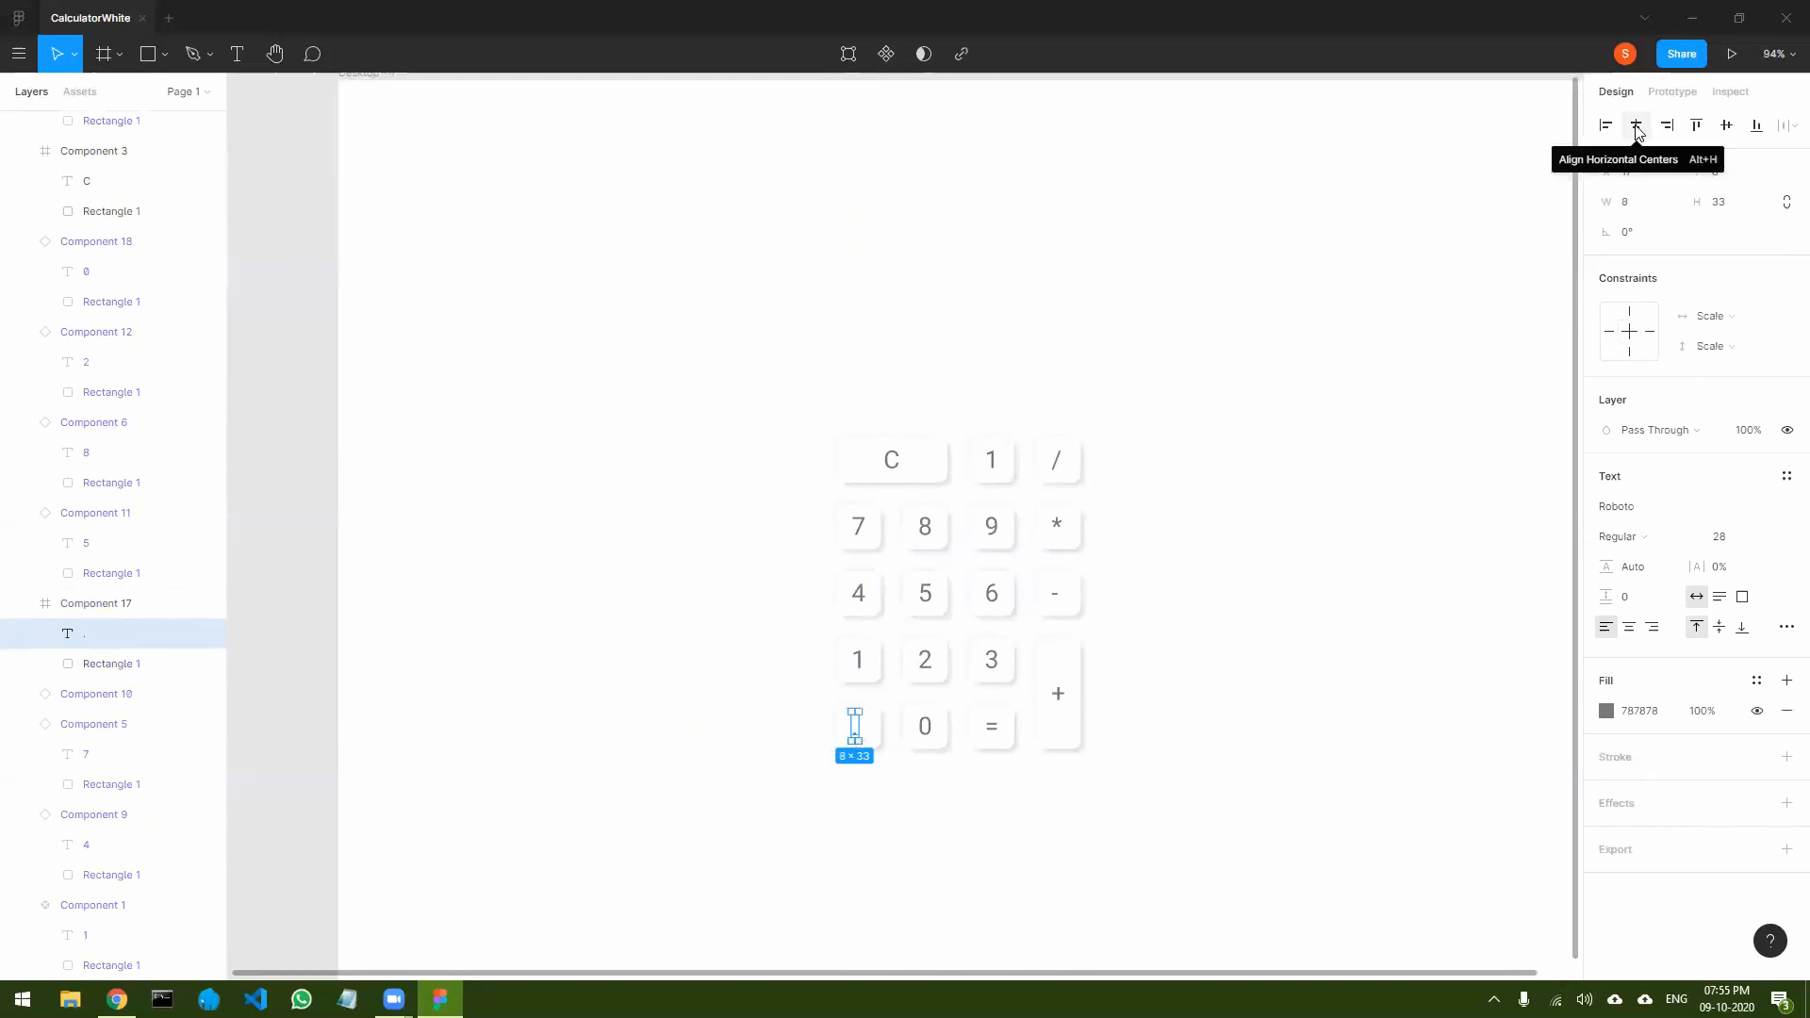
pyautogui.keyDown('shift'); pyautogui.click(109, 664); pyautogui.keyUp('shift')
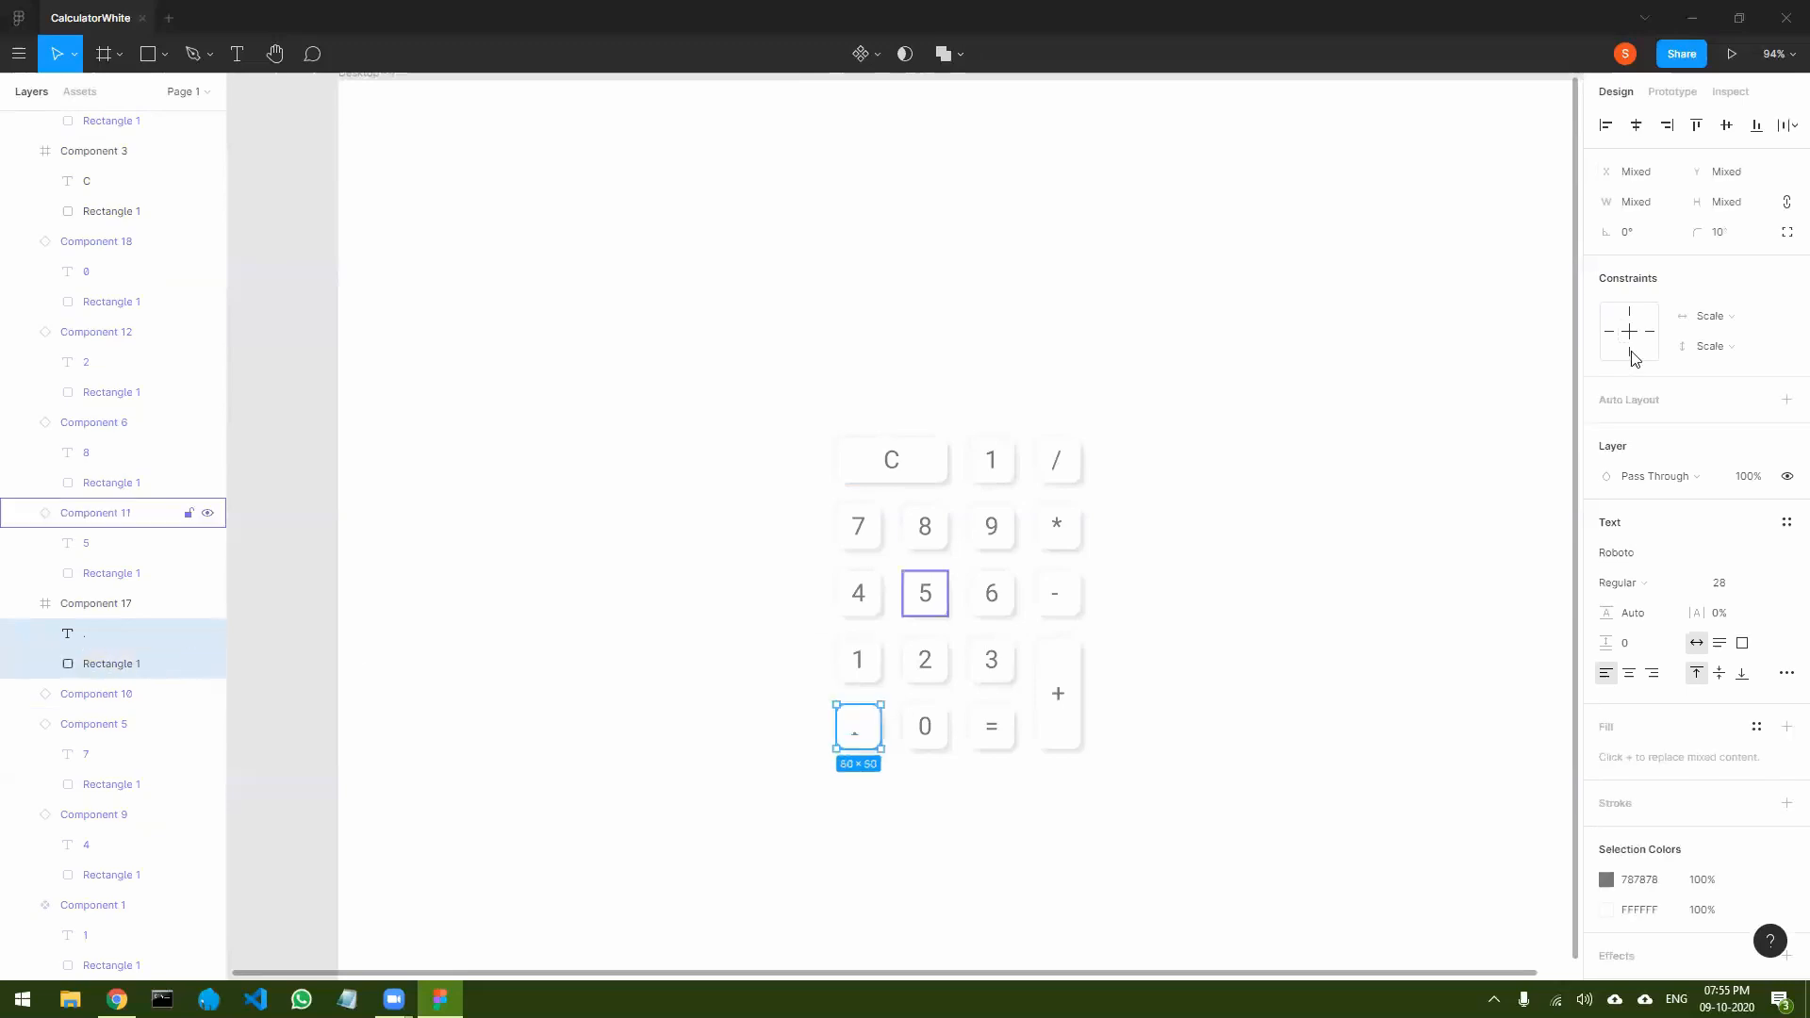
pyautogui.click(1636, 125)
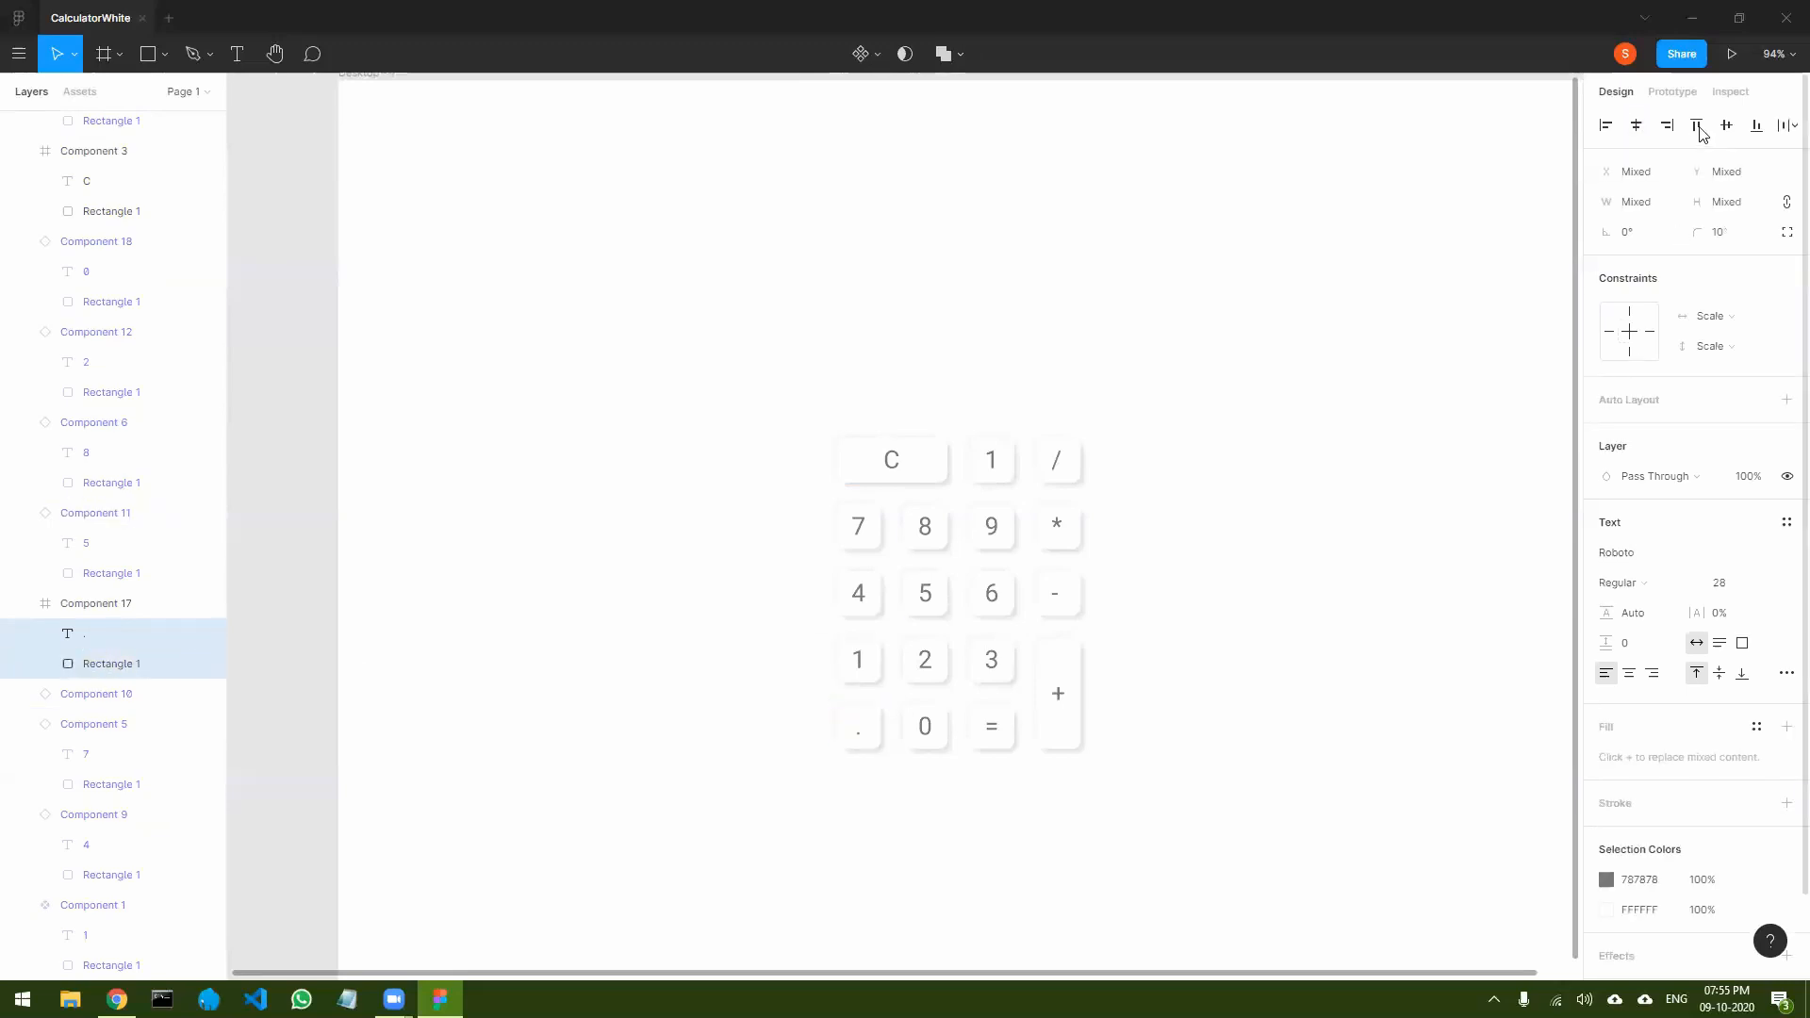
pyautogui.click(1249, 781)
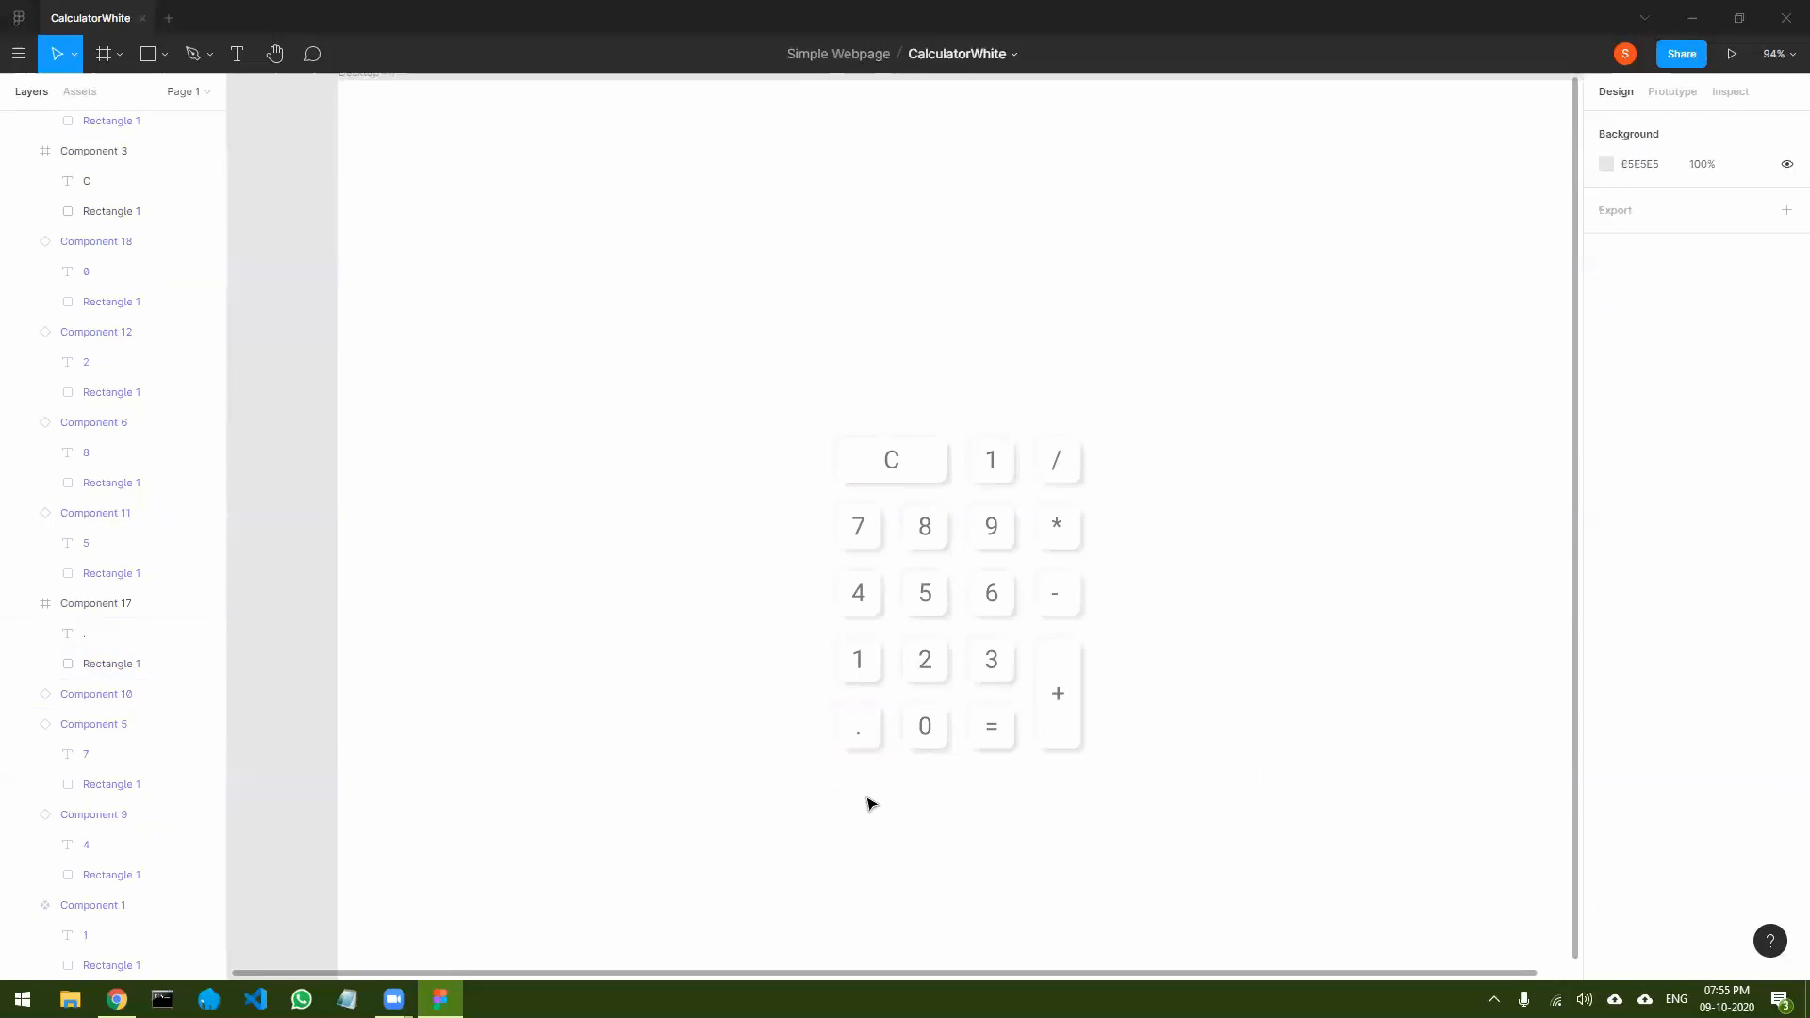
# - Detach the - key and horizontally centre its label on the key
pyautogui.rightClick(1060, 607)
pyautogui.click(1136, 707)
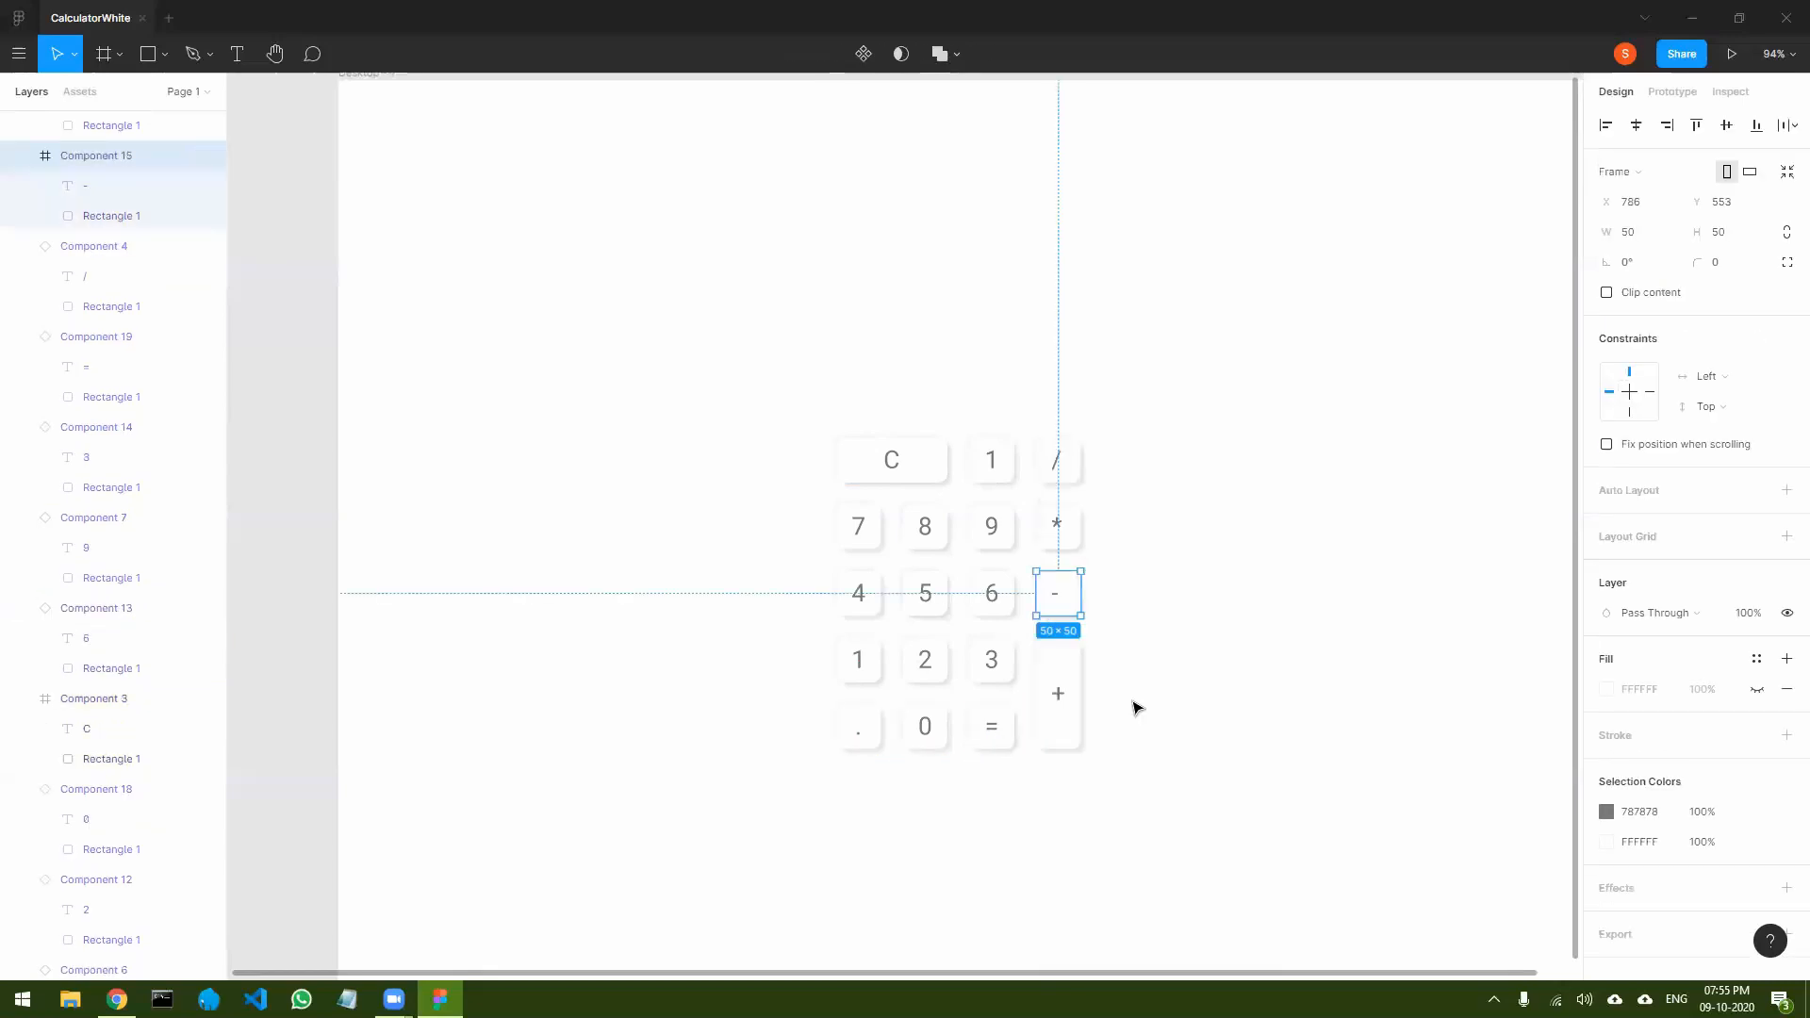
pyautogui.click(1167, 658)
pyautogui.click(1057, 598)
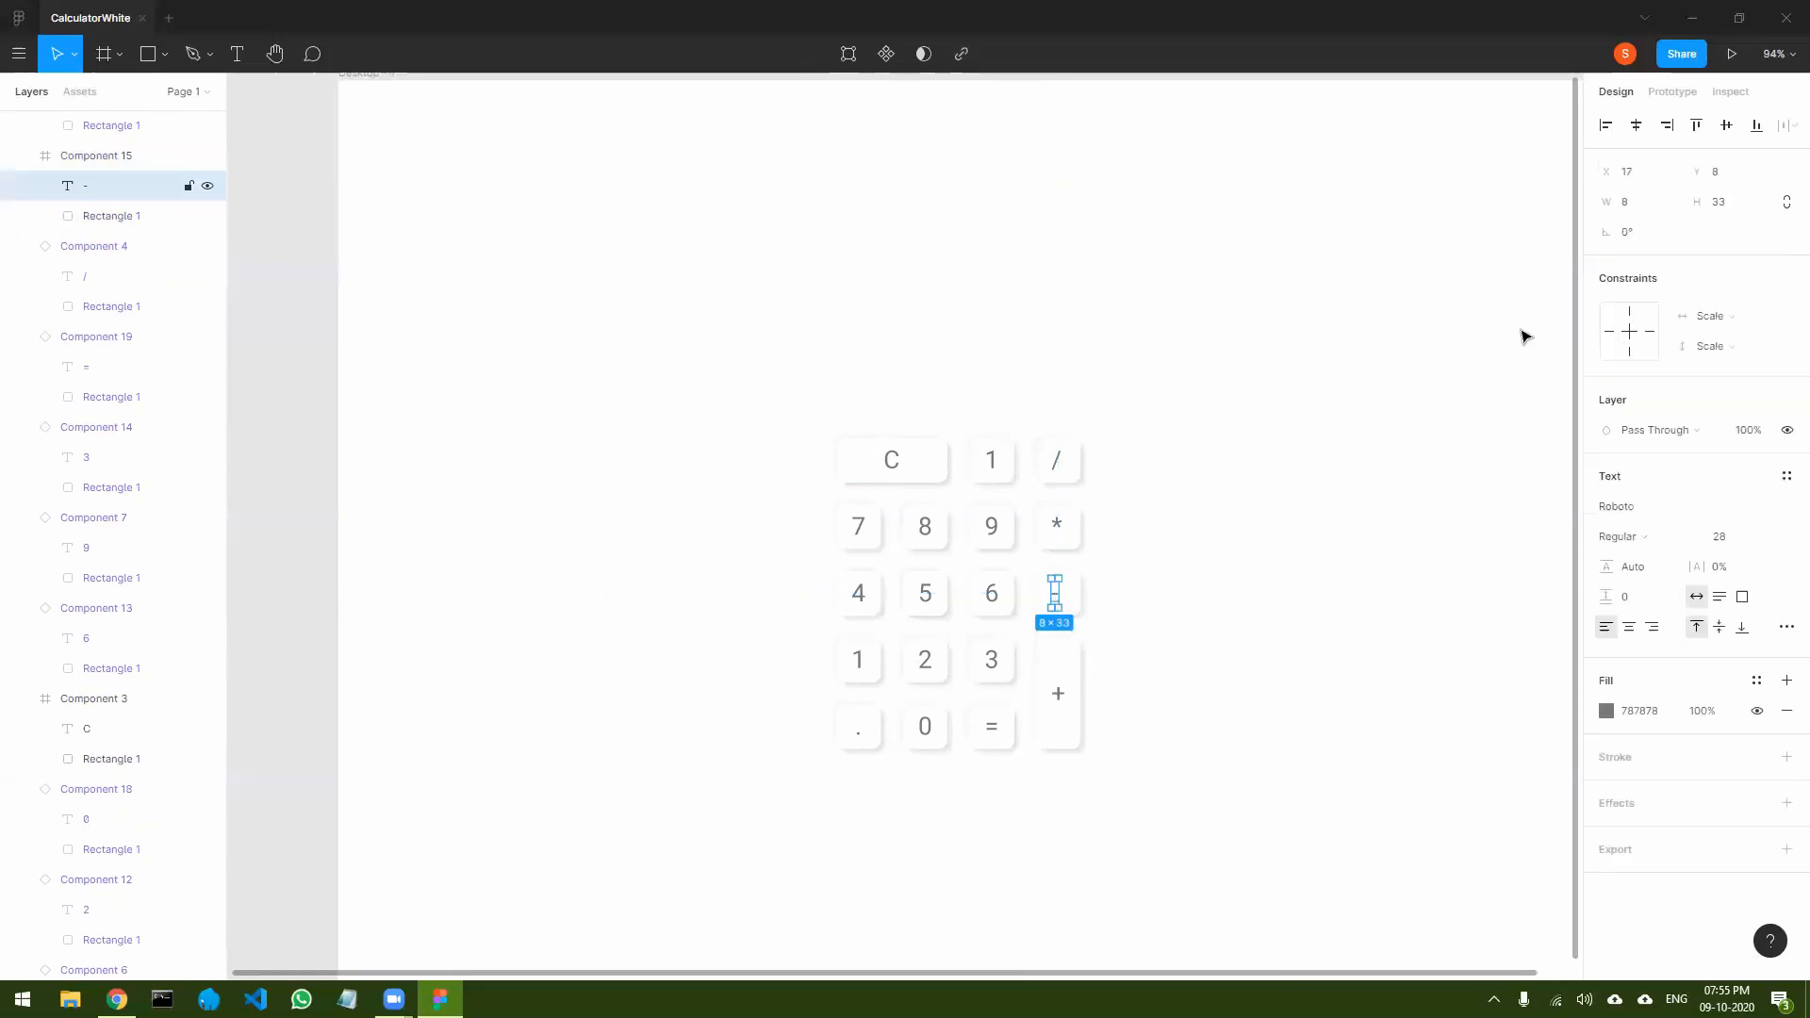
pyautogui.click(1636, 125)
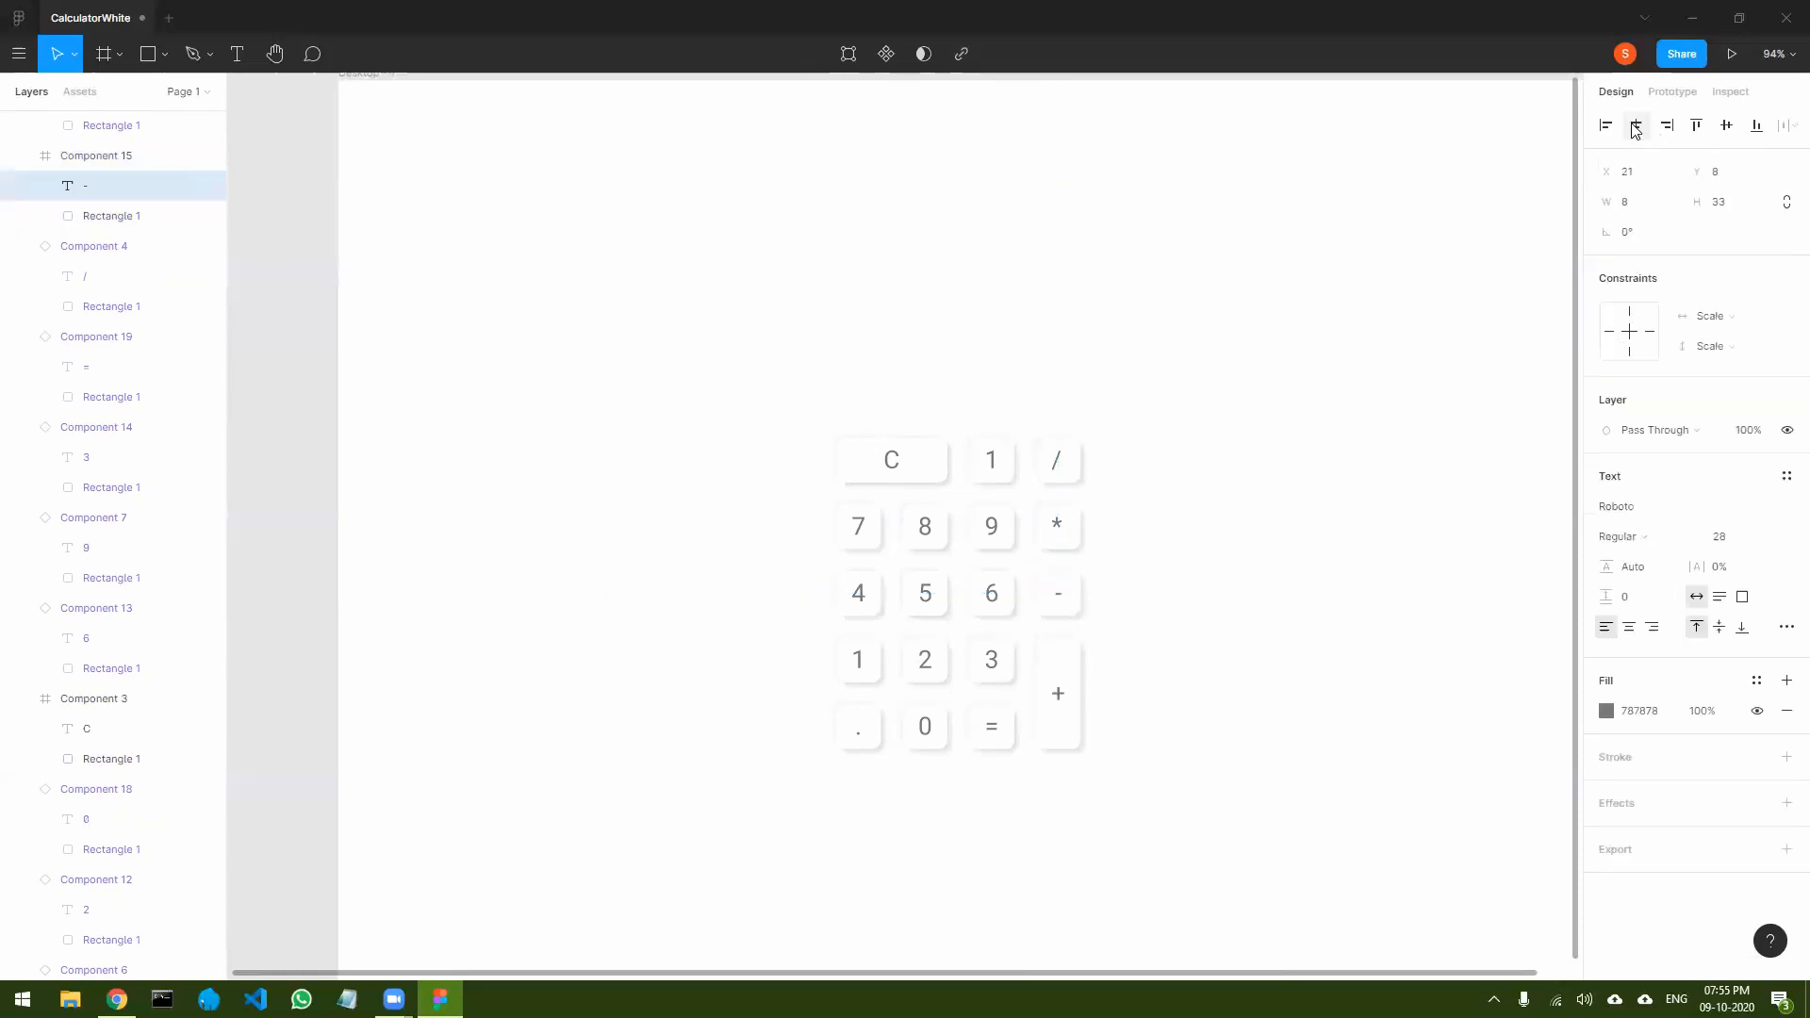
# - Detach the * key and horizontally centre its label on the key
pyautogui.click(1055, 533)
pyautogui.rightClick(1054, 536)
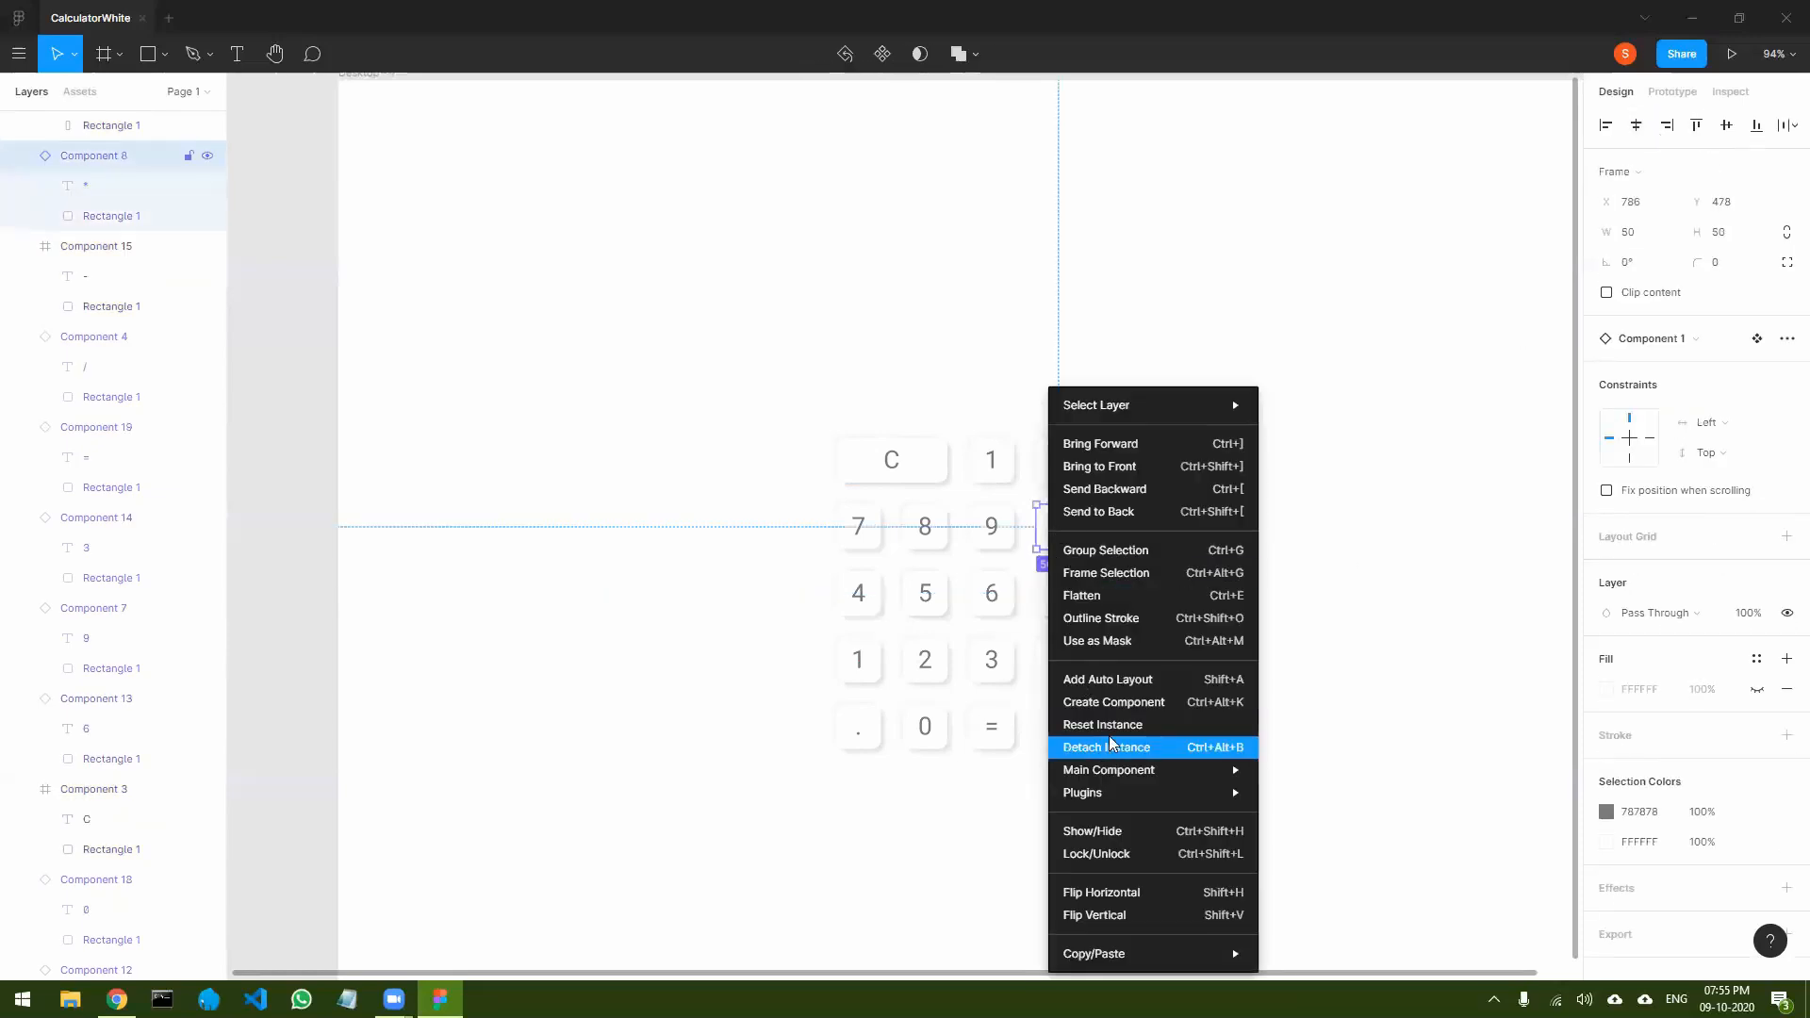
pyautogui.click(1111, 747)
pyautogui.doubleClick(1060, 528)
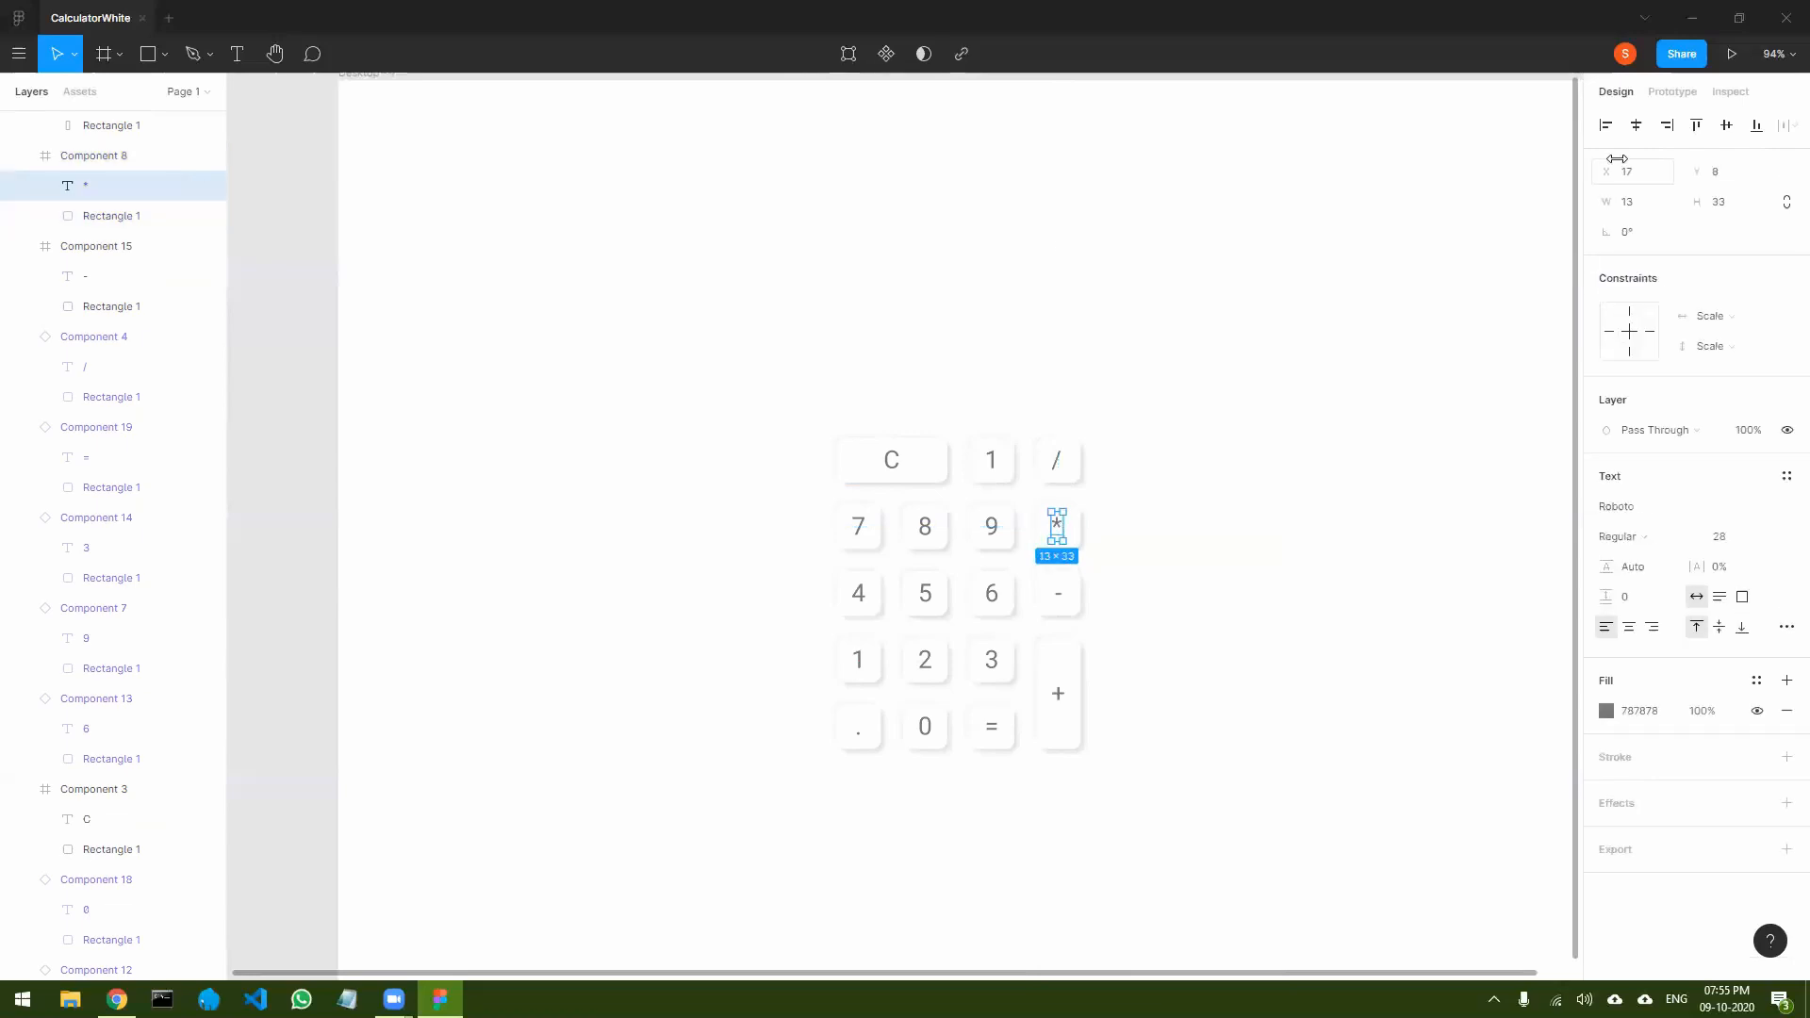
pyautogui.click(1635, 125)
pyautogui.click(1295, 520)
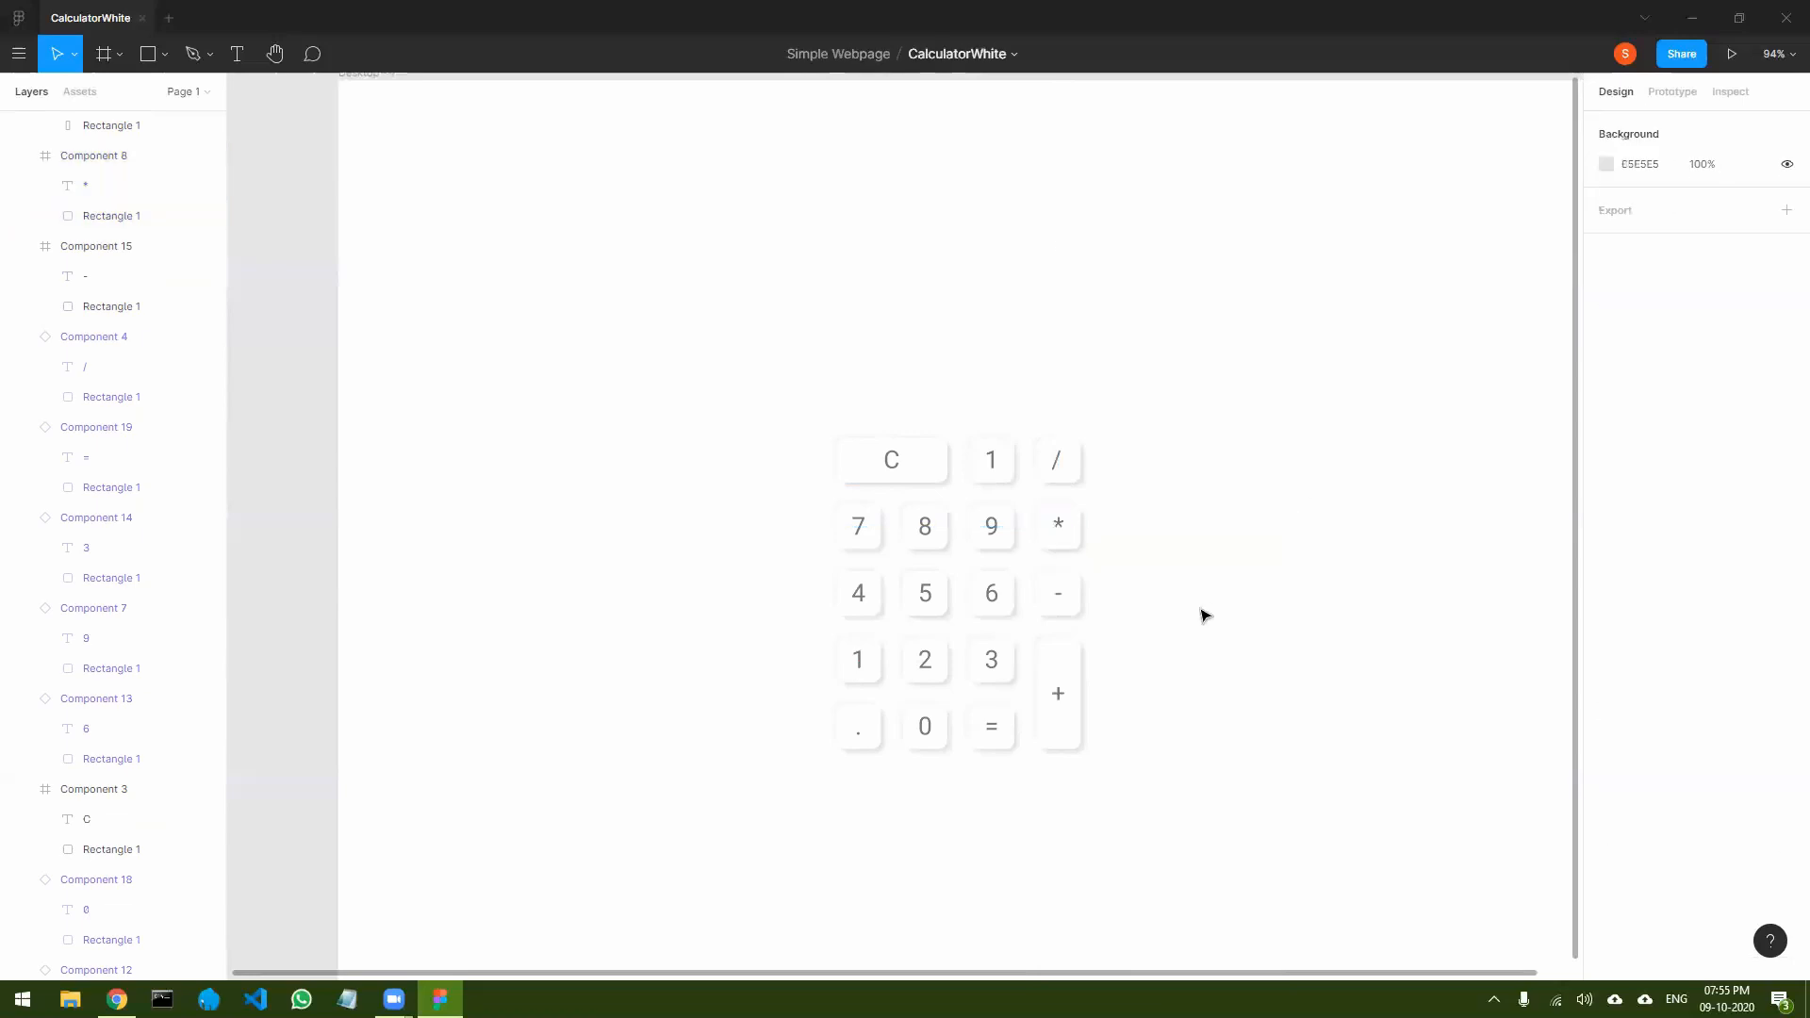
# - Detach the / key and centre its label, undoing the accidental move onto 1
pyautogui.doubleClick(1069, 469)
pyautogui.click(1135, 493)
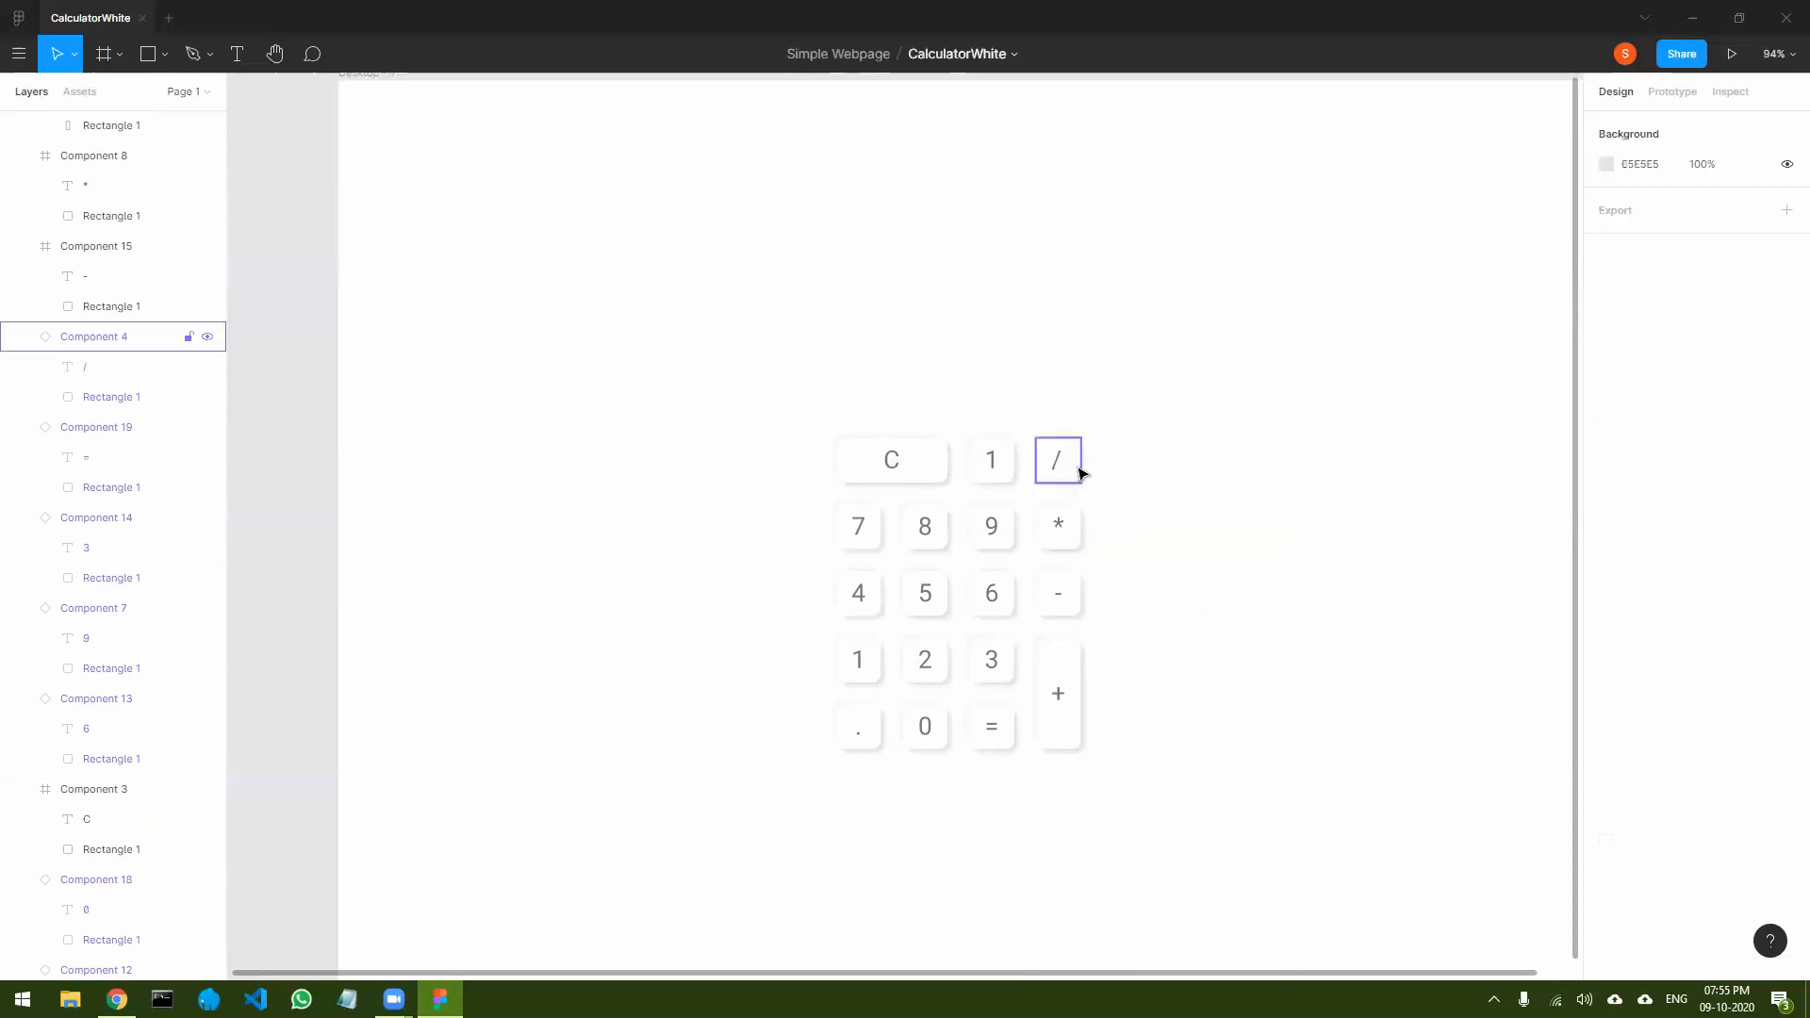
pyautogui.rightClick(1073, 471)
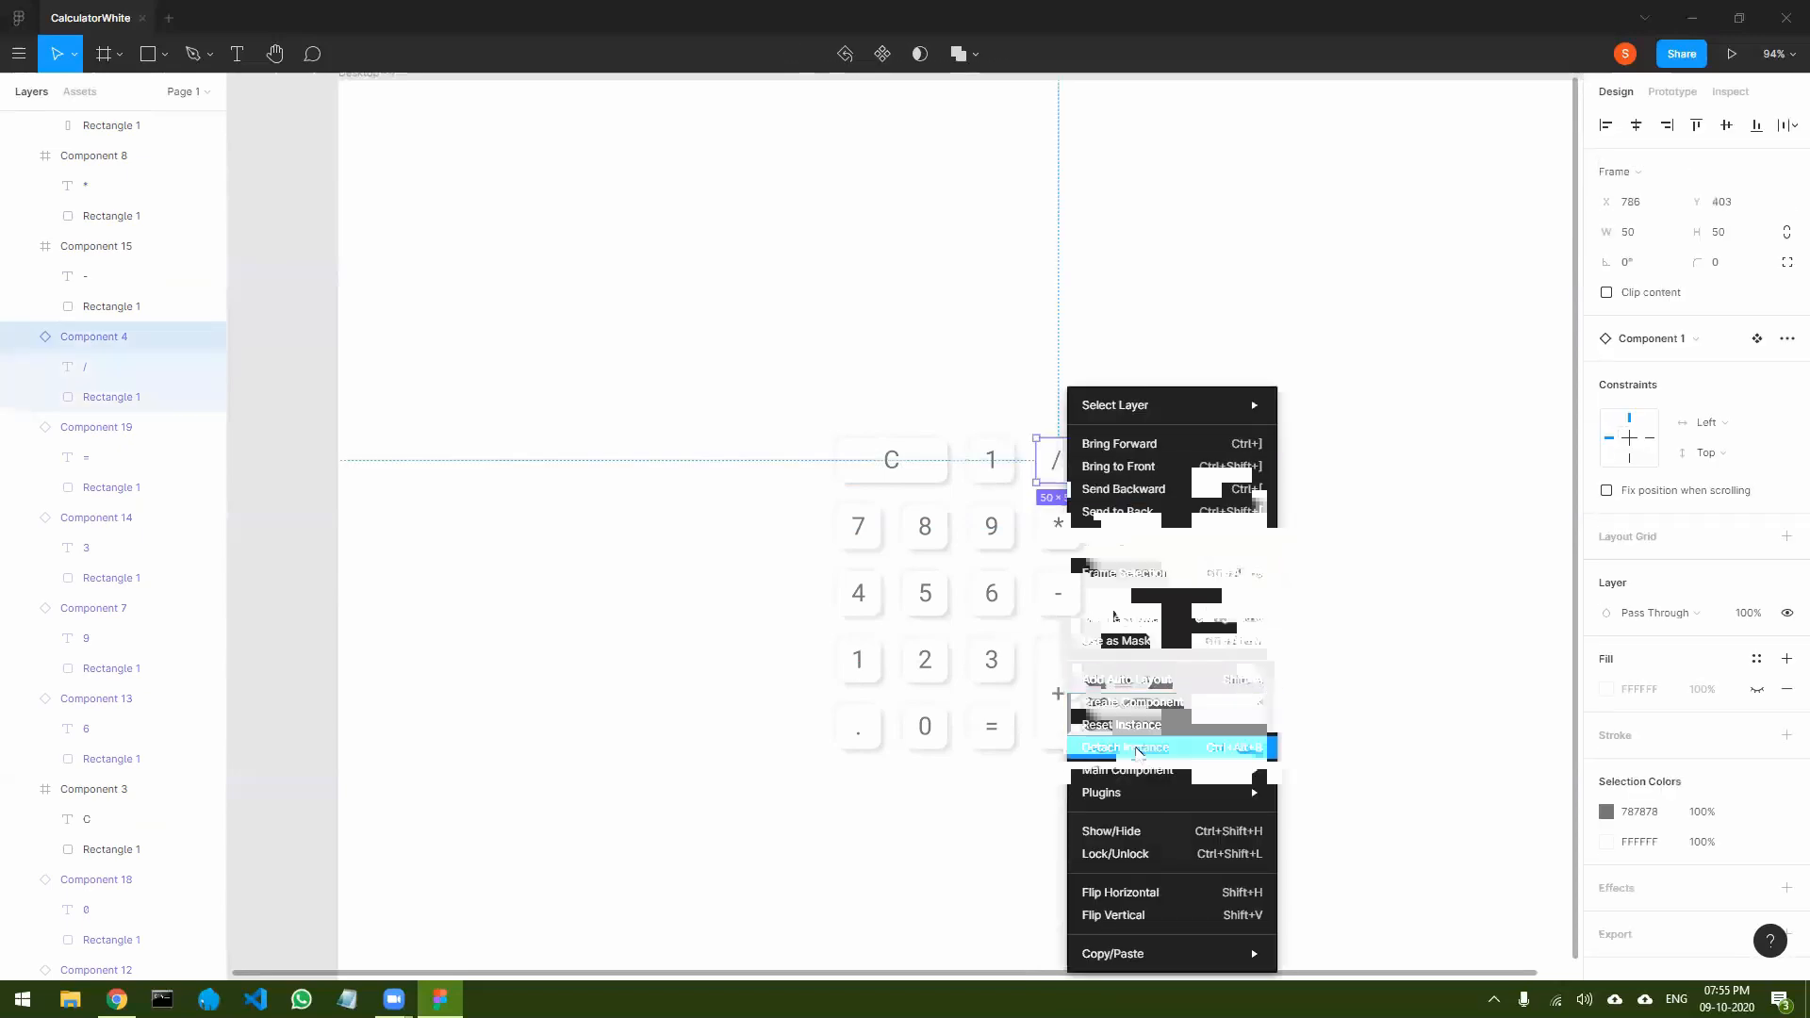
pyautogui.click(1131, 747)
pyautogui.doubleClick(1060, 463)
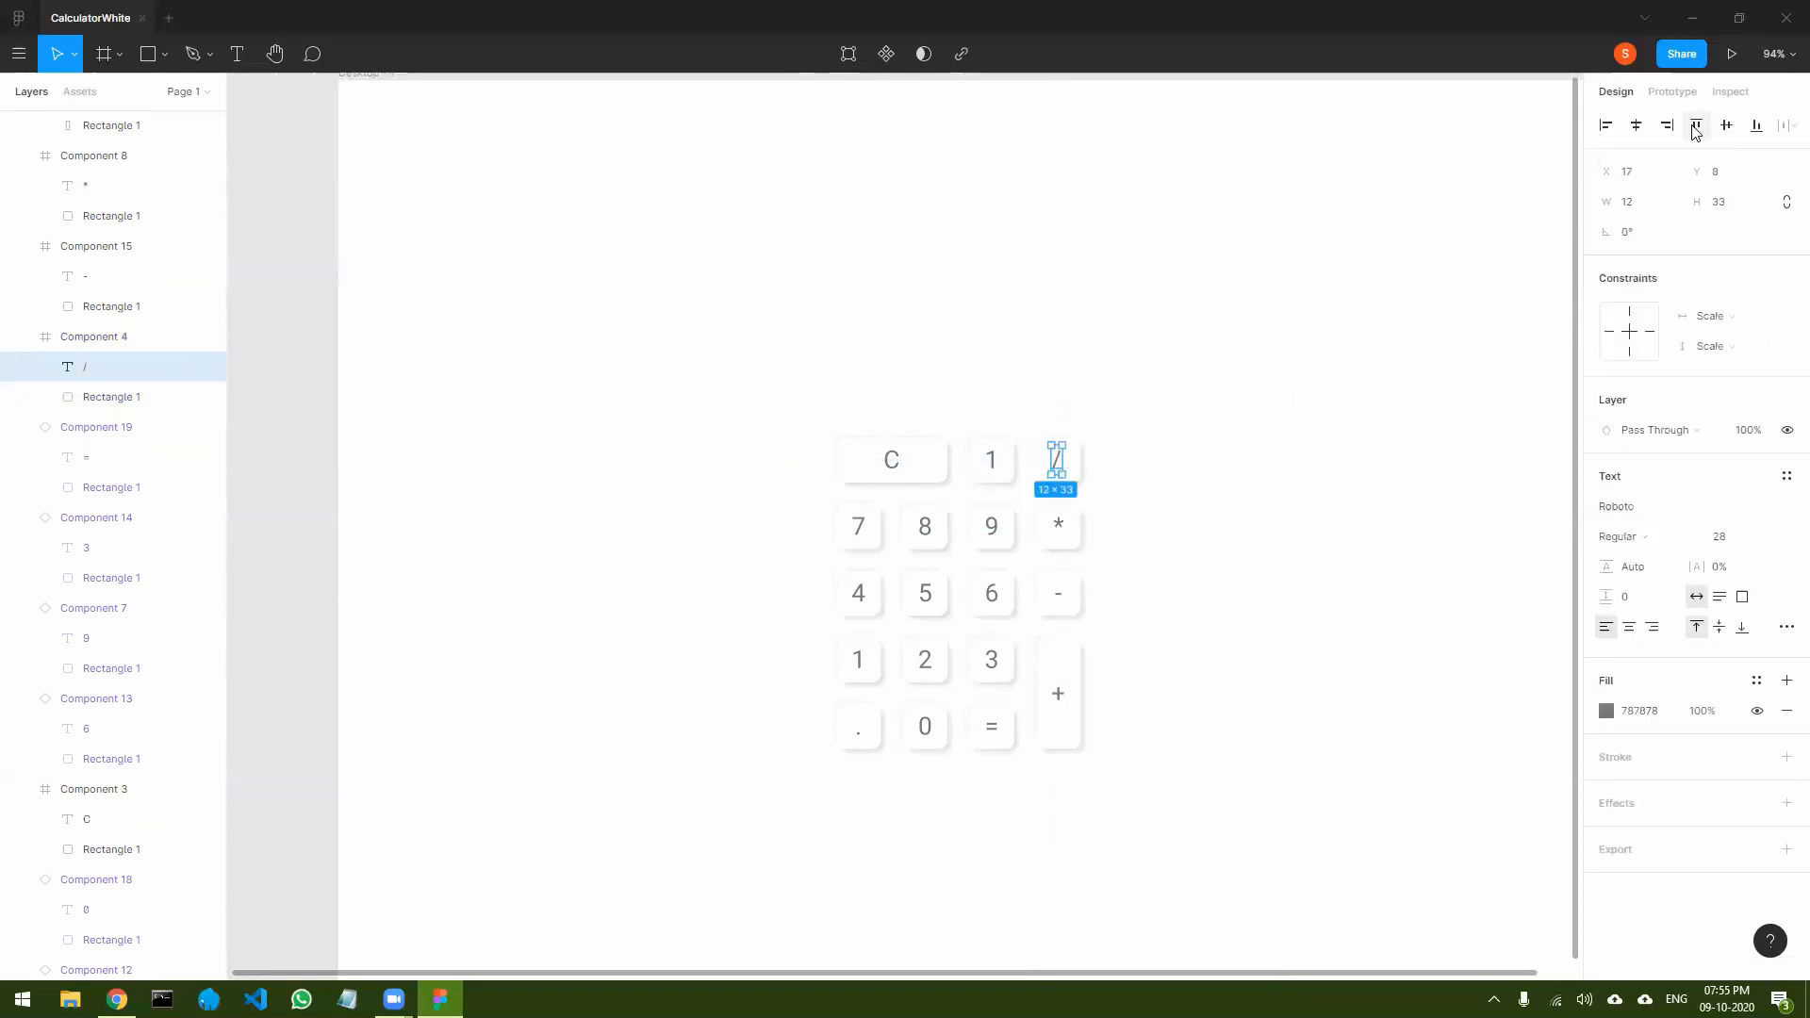
pyautogui.press('Escape')
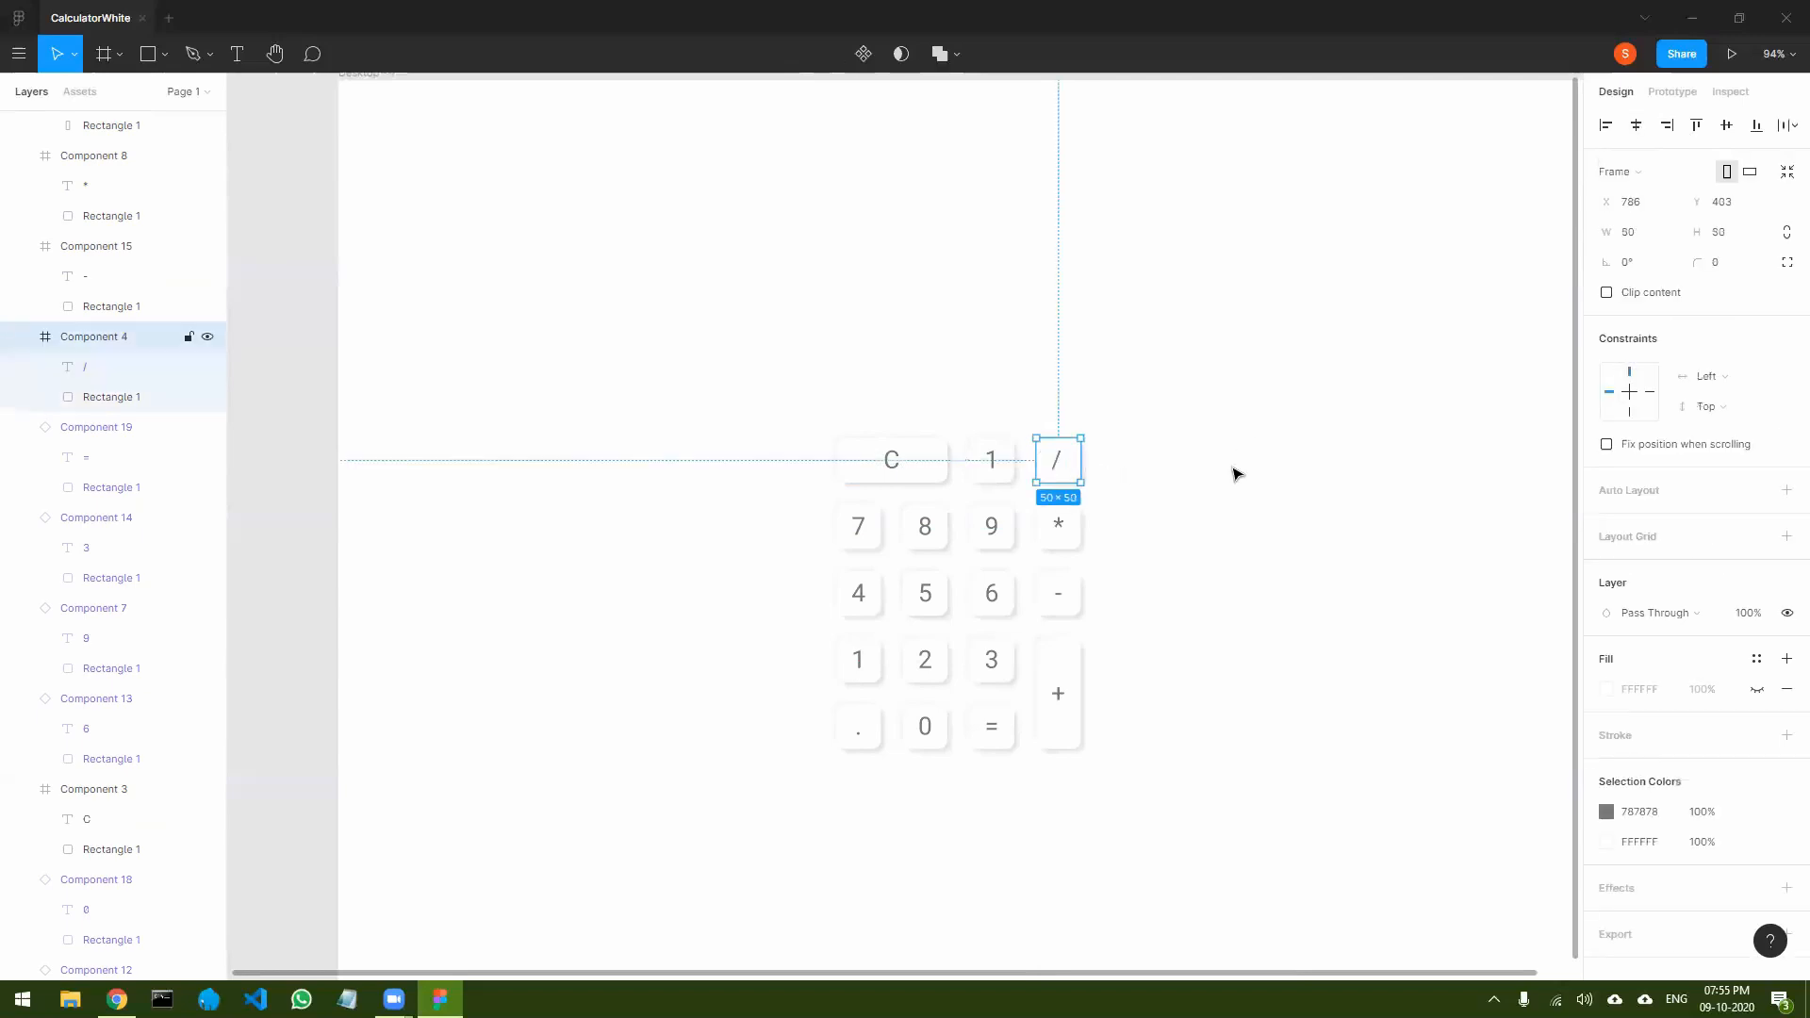
pyautogui.click(1637, 127)
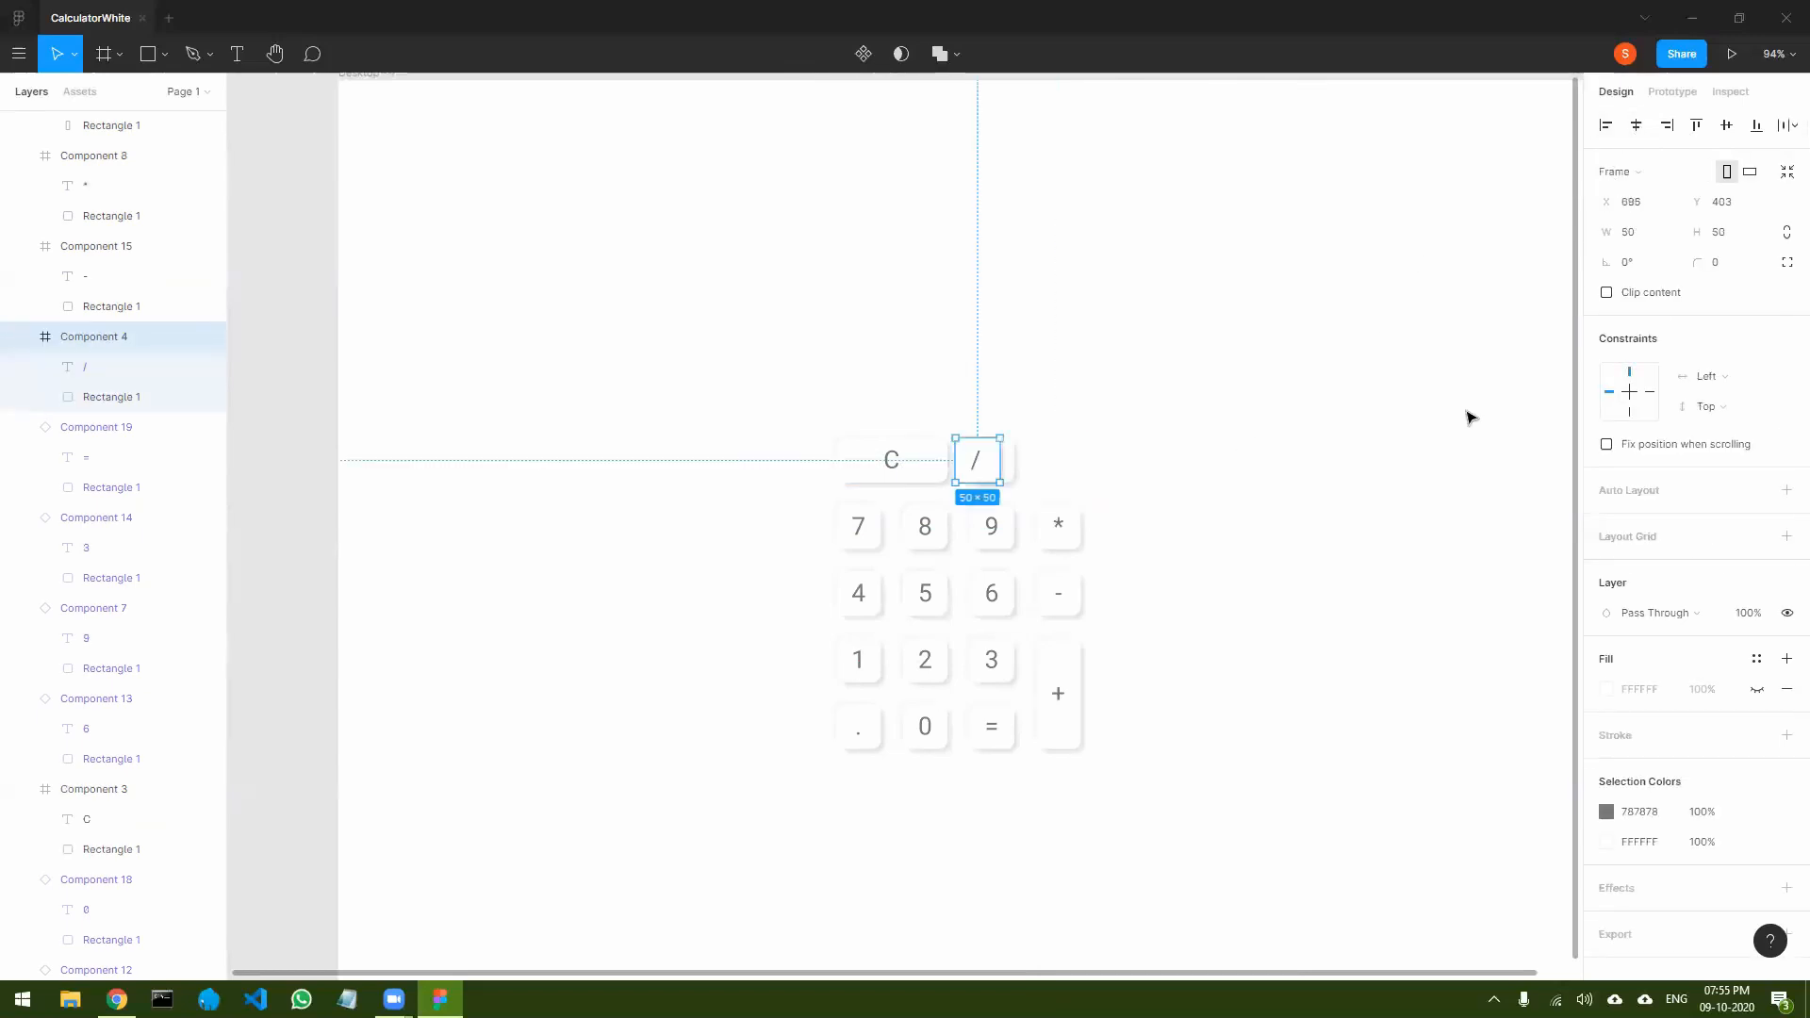
pyautogui.hotkey('ctrl', 'z')
pyautogui.click(107, 367)
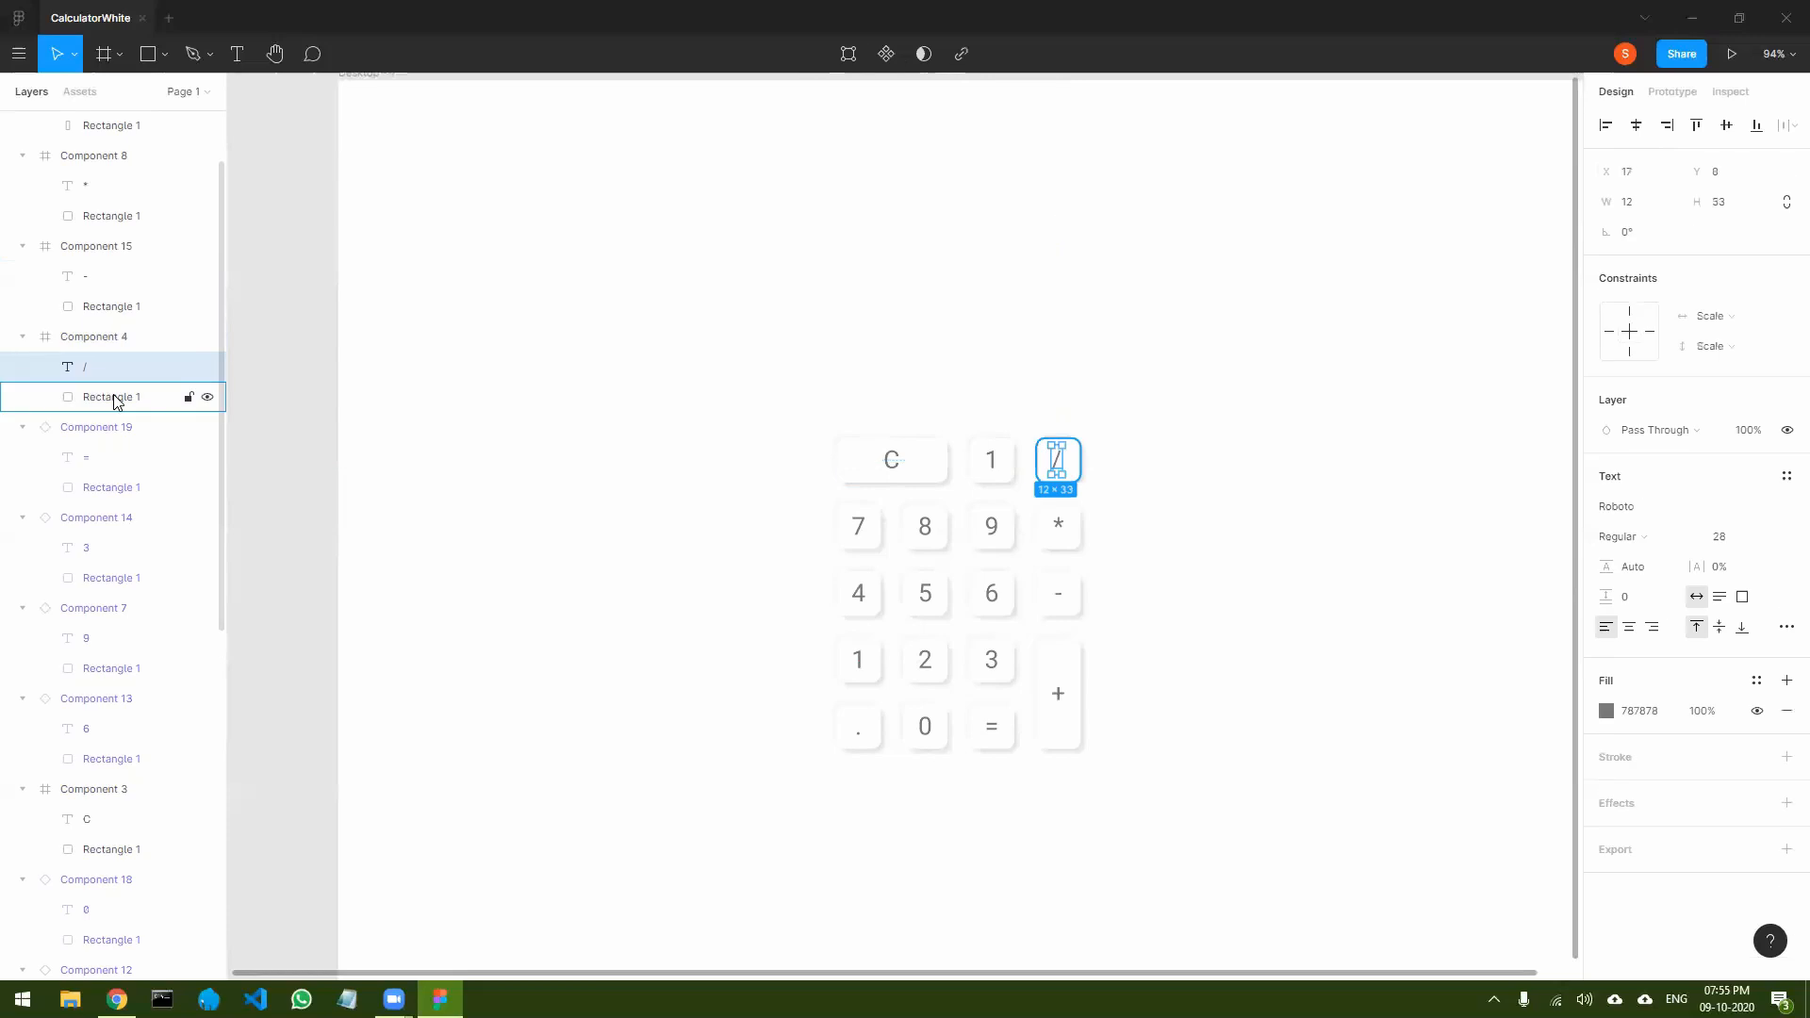
pyautogui.keyDown('shift'); pyautogui.click(115, 397); pyautogui.keyUp('shift')
pyautogui.click(1275, 804)
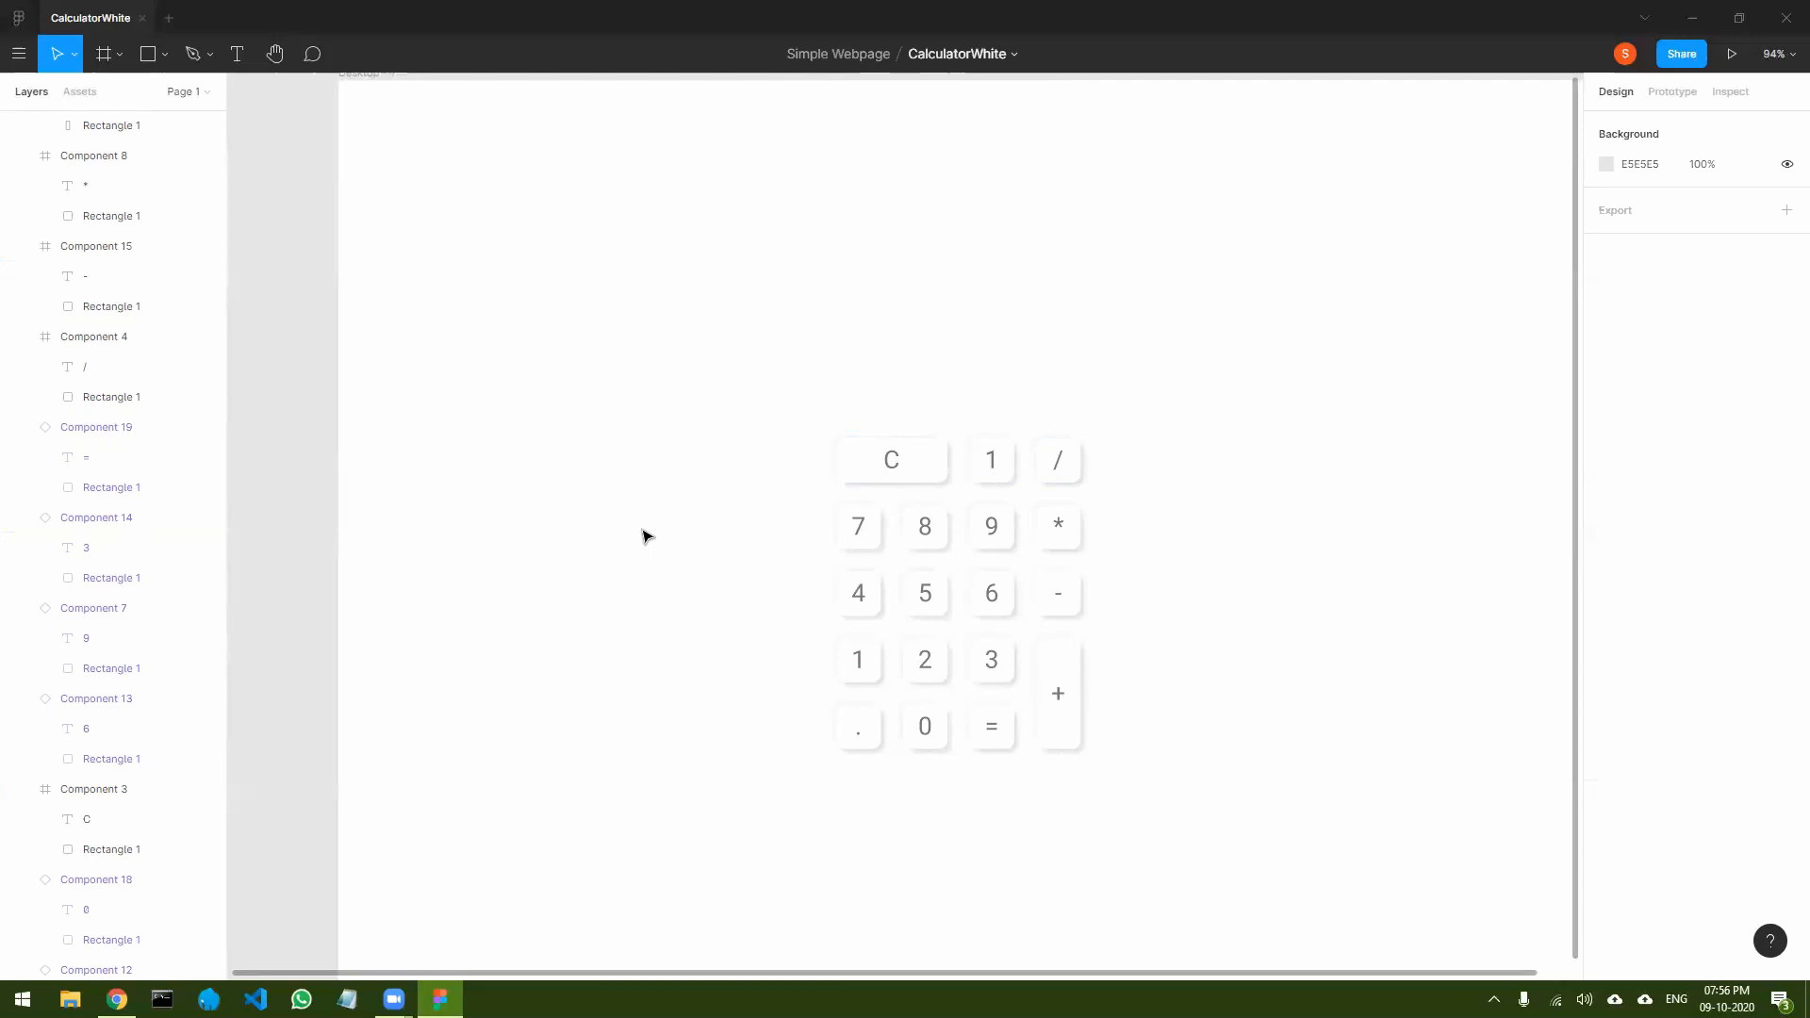
# - Group all the calculator keys with Ctrl+G and name the new group 'Keypad'
pyautogui.moveTo(745, 412); pyautogui.dragTo(1120, 794)
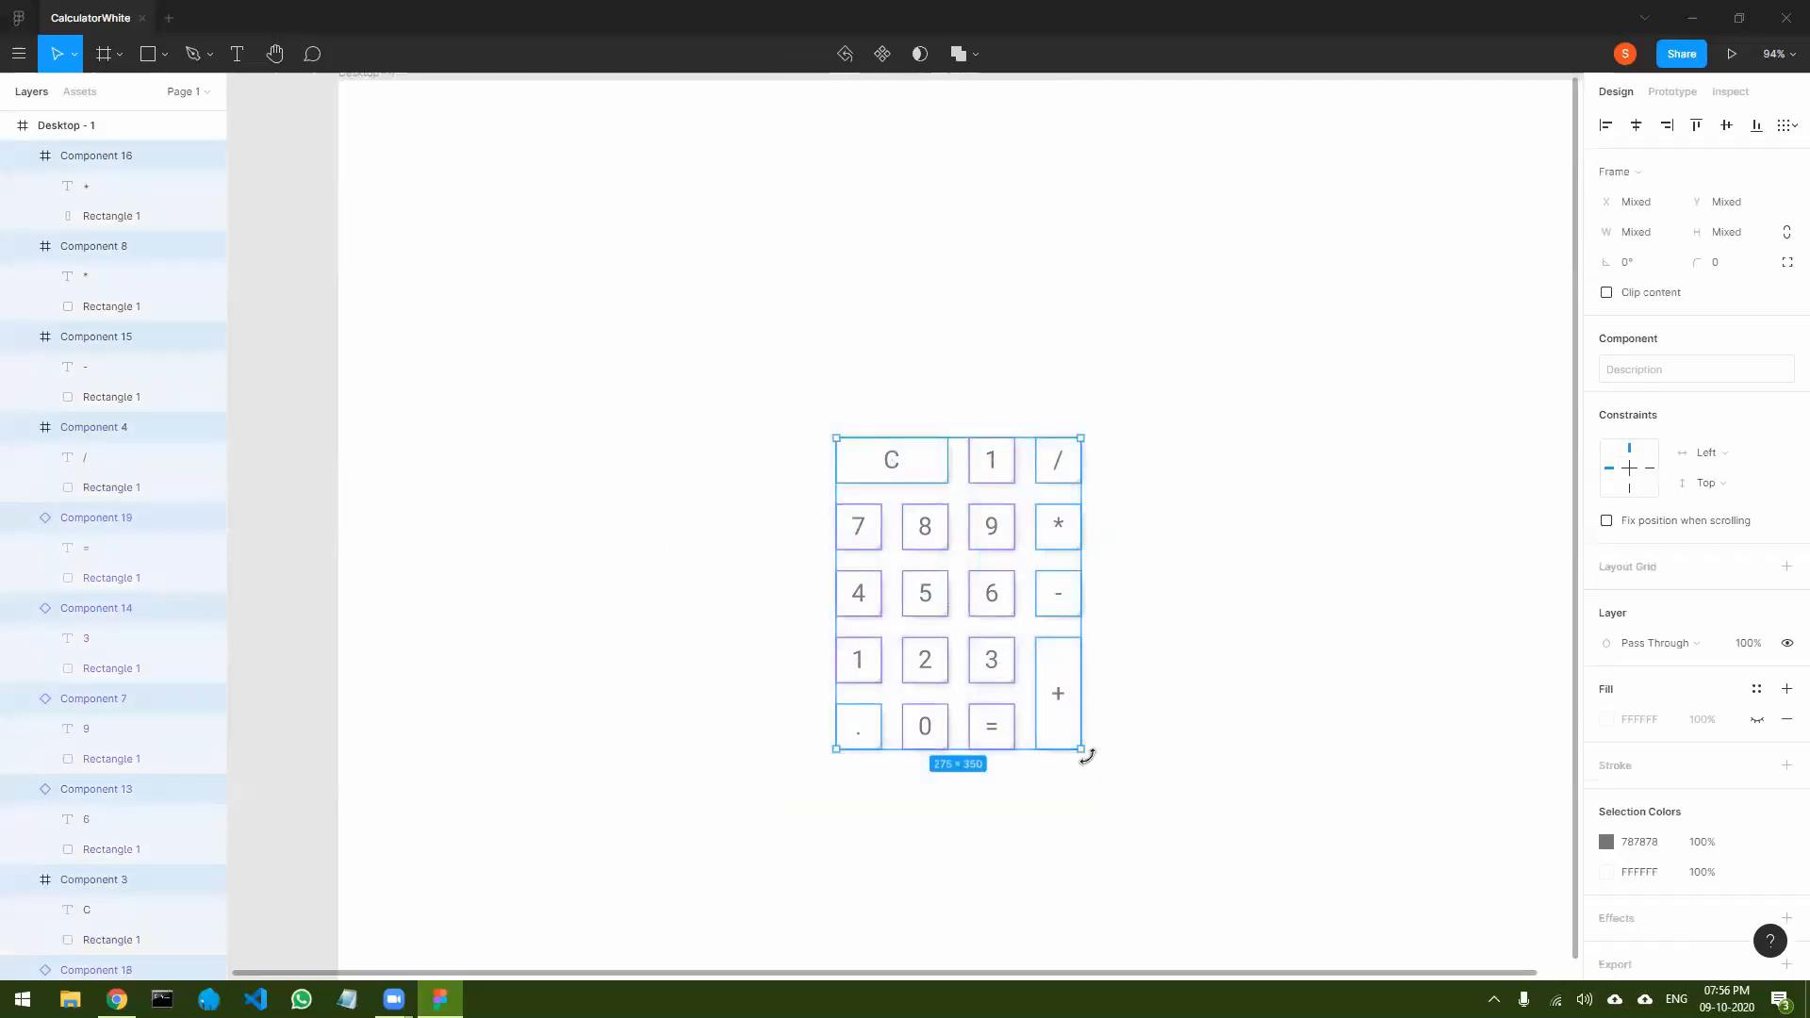
pyautogui.hotkey('ctrl', 'g')
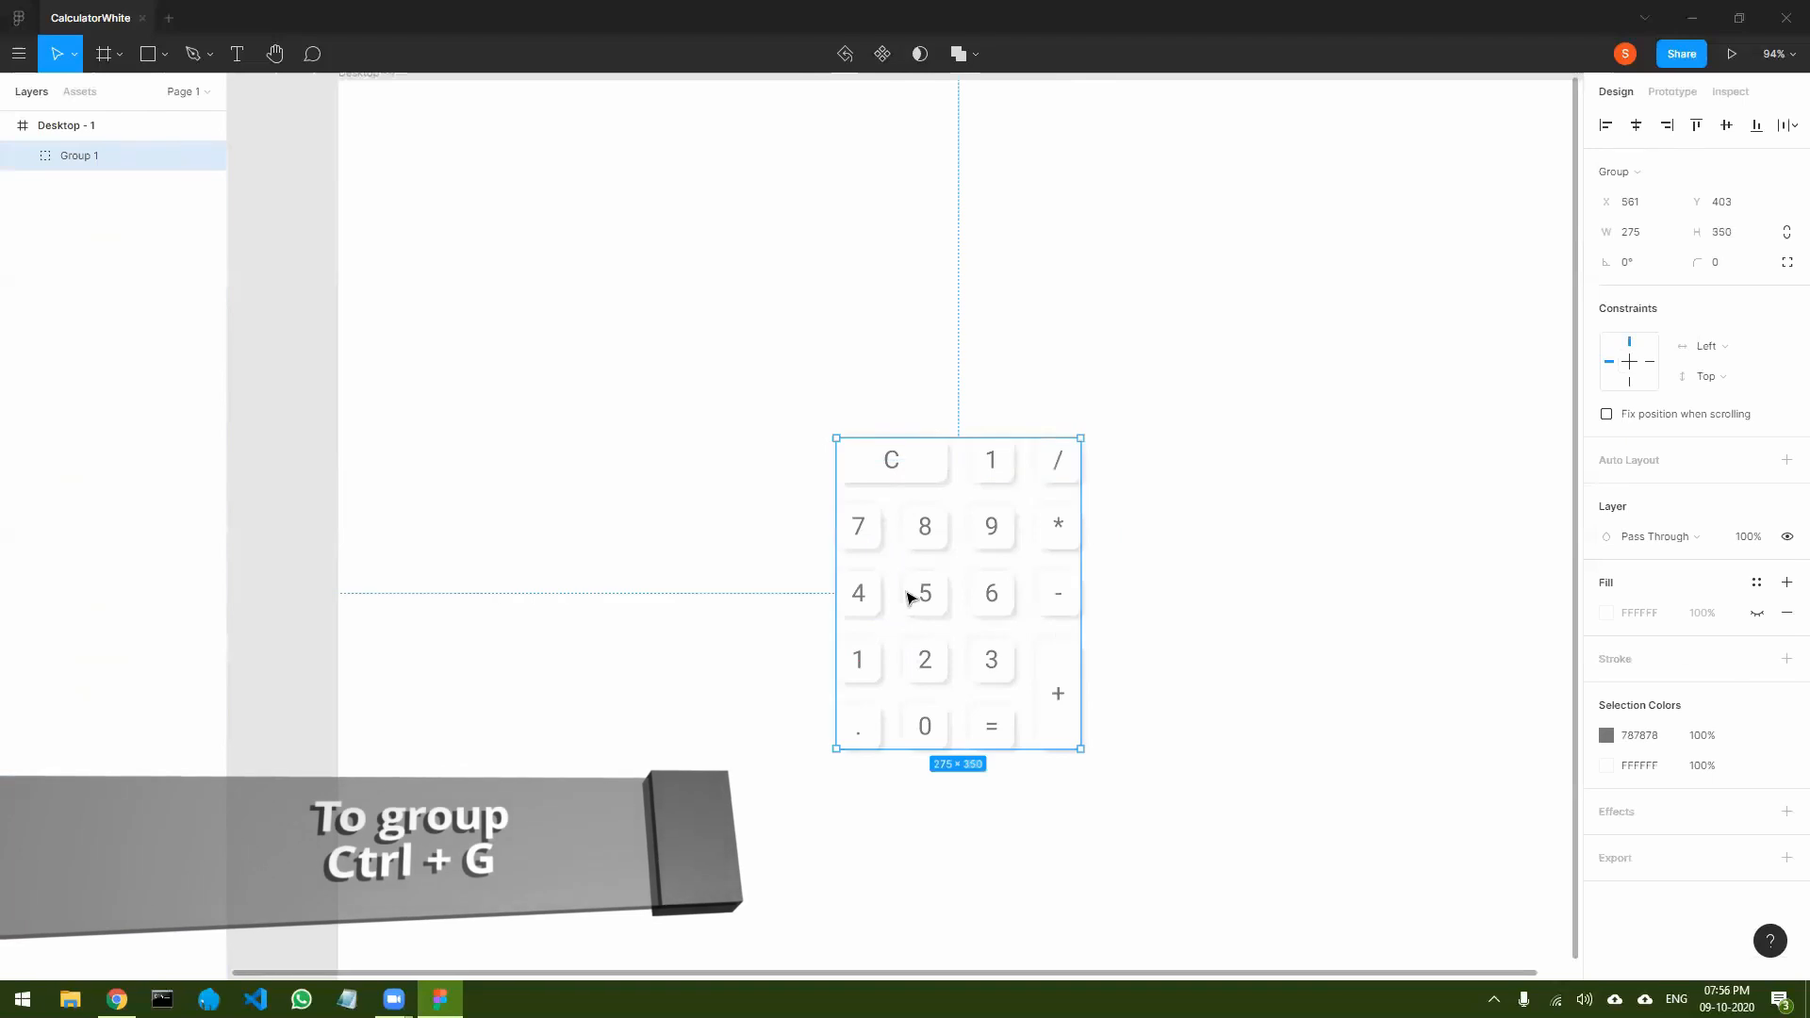
pyautogui.doubleClick(81, 158)
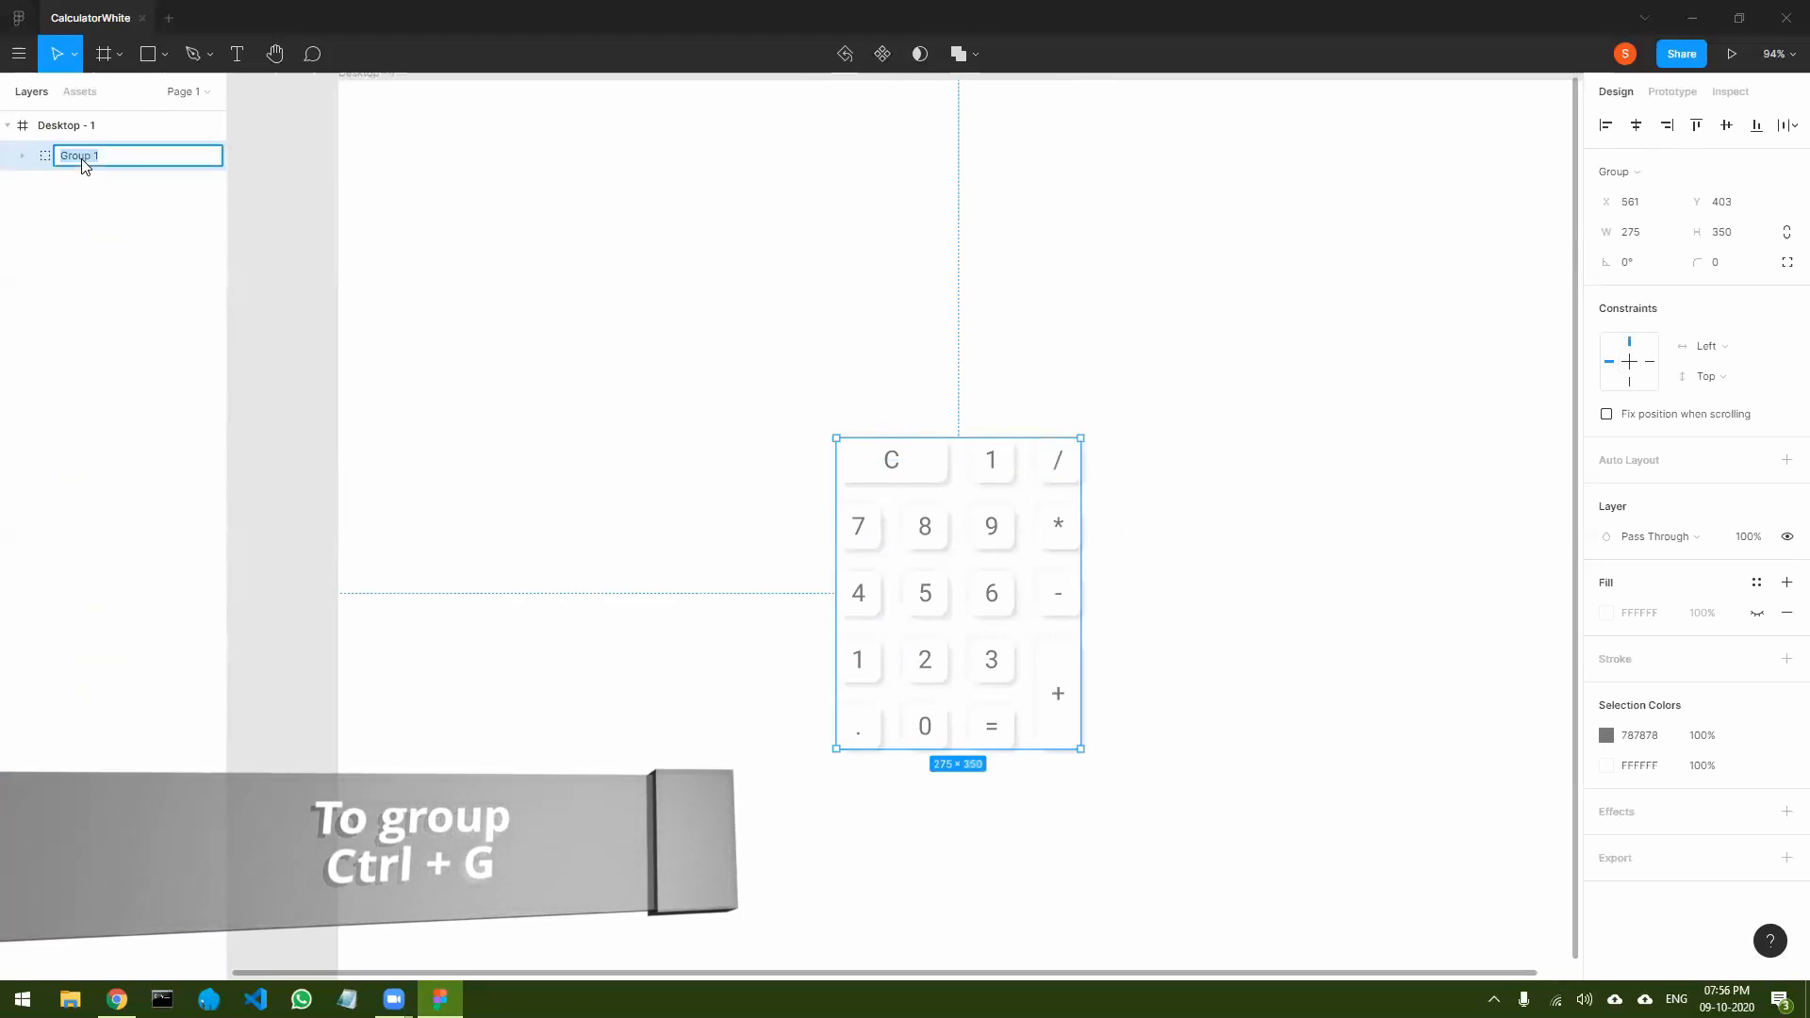
pyautogui.write('K')
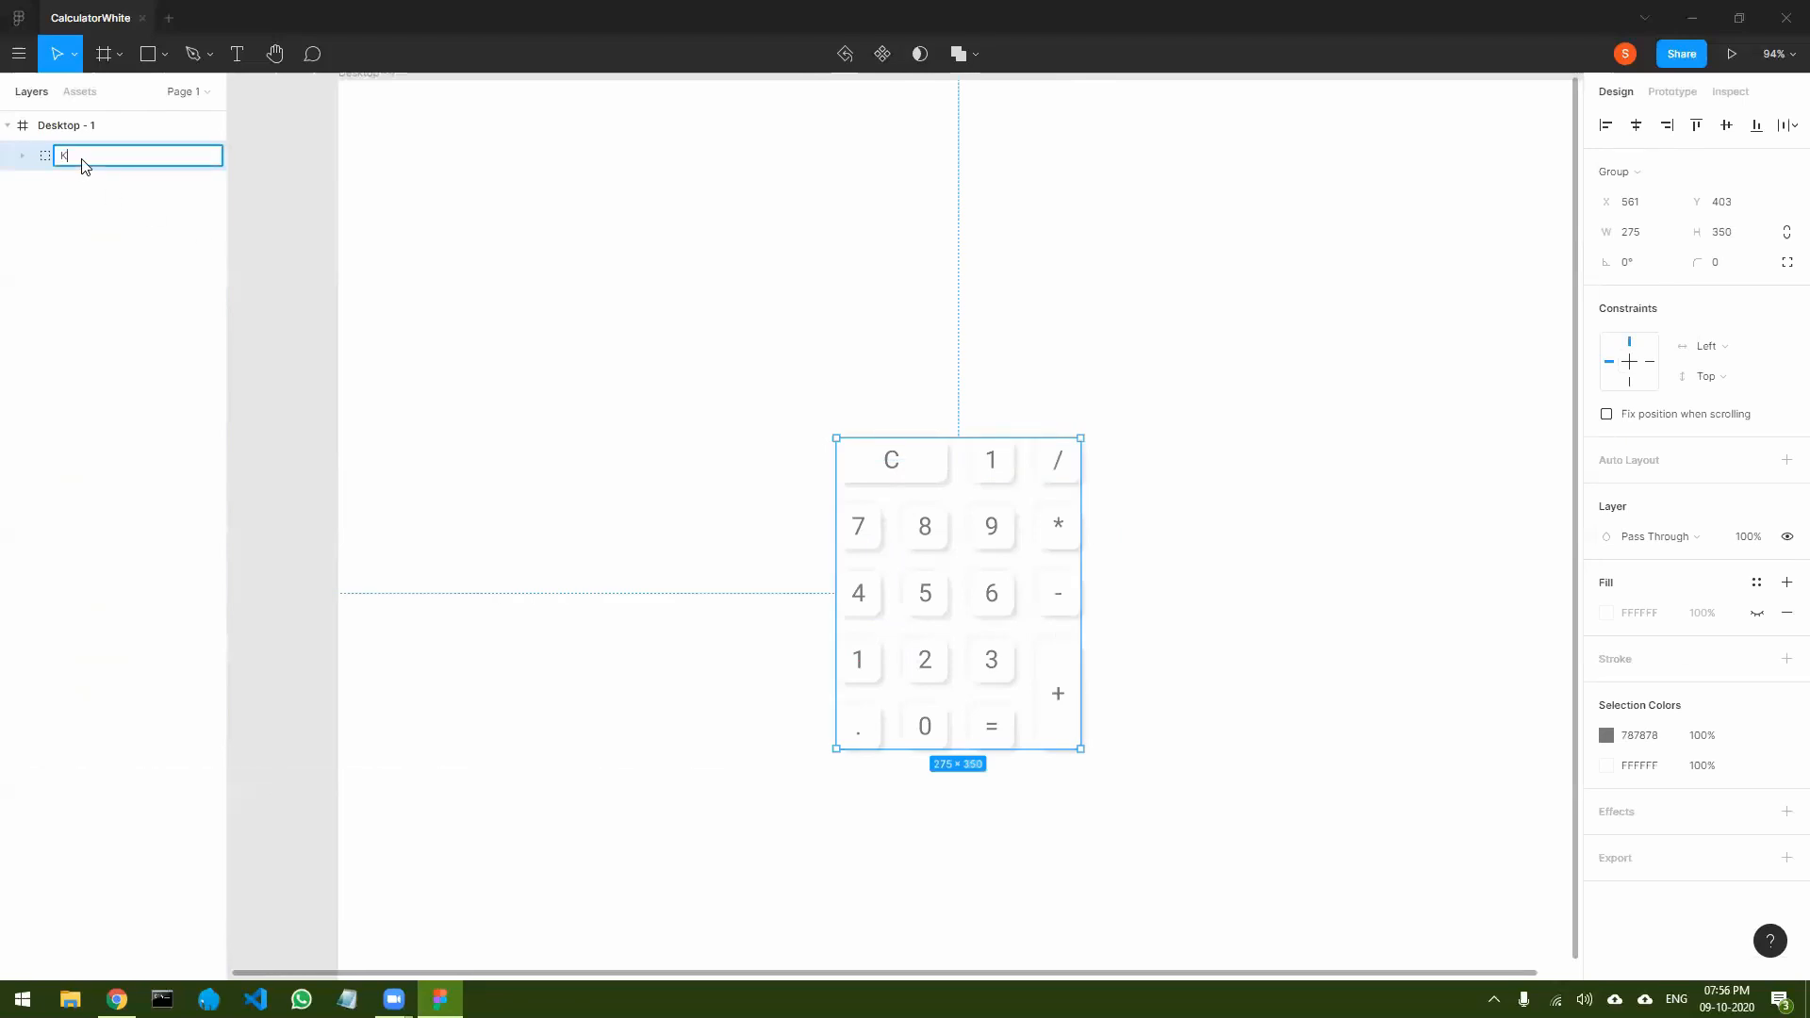
pyautogui.write('eypad')
pyautogui.press('Return')
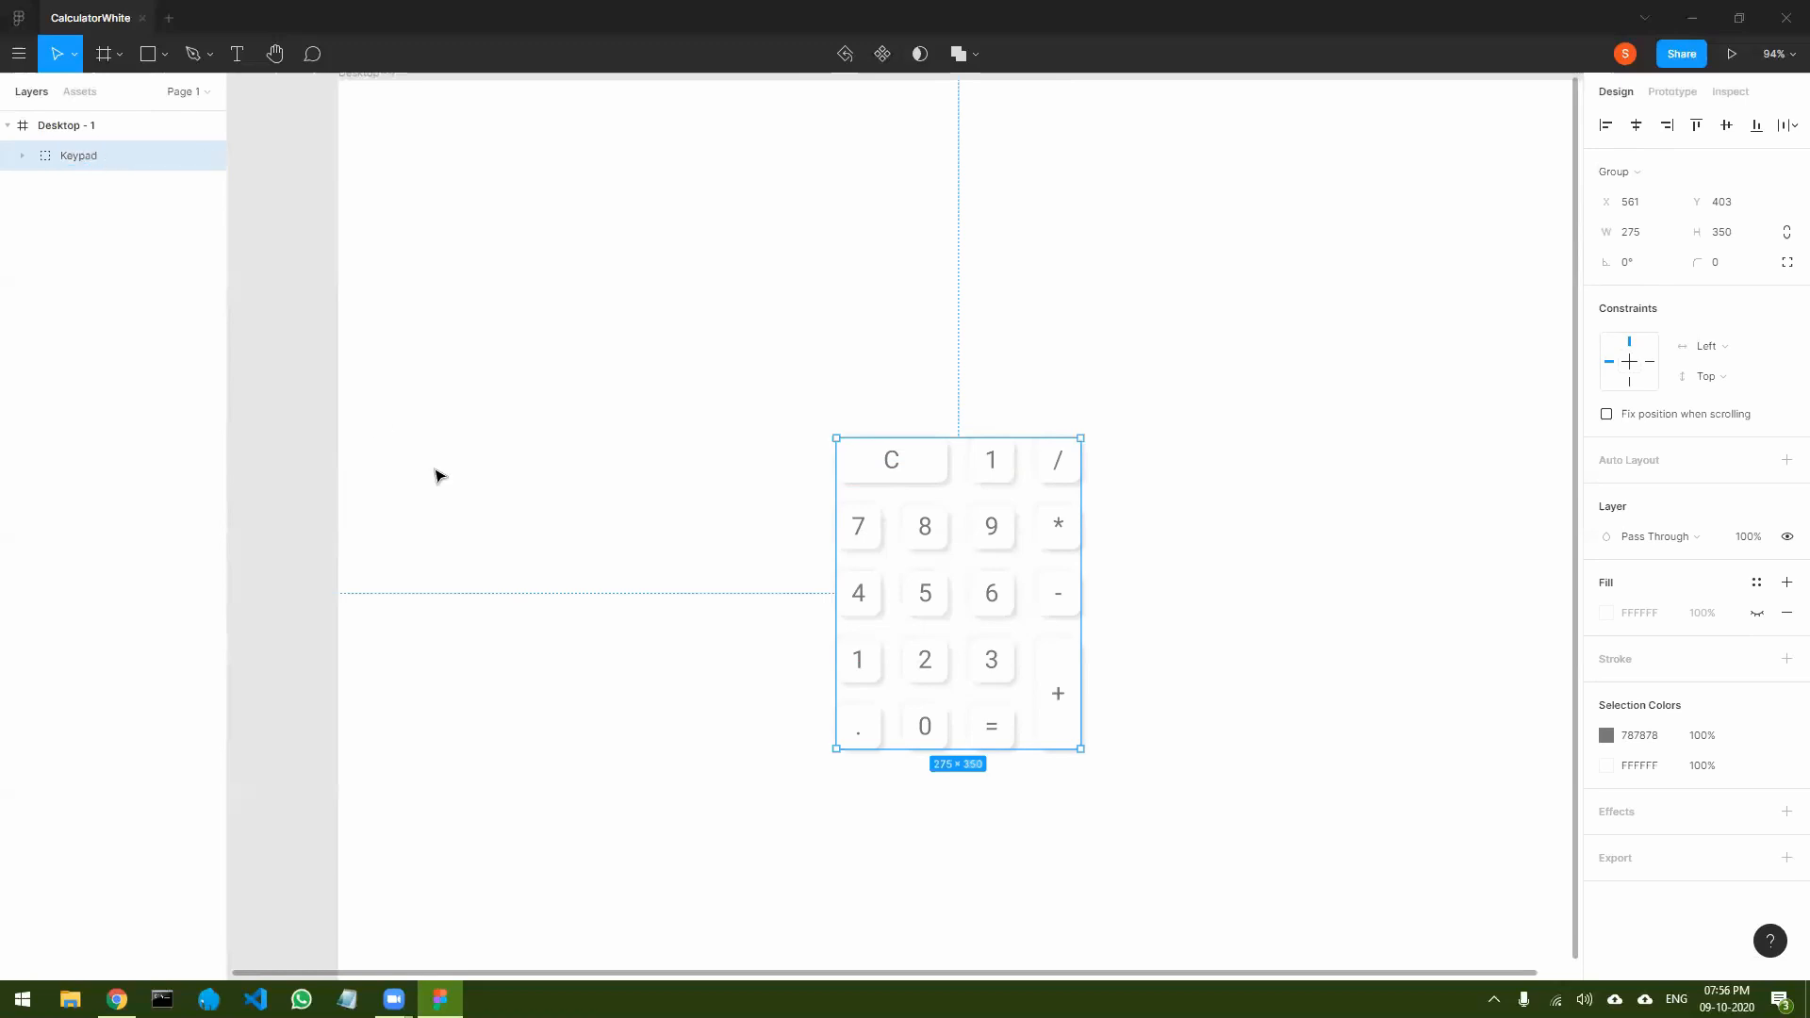
pyautogui.click(564, 573)
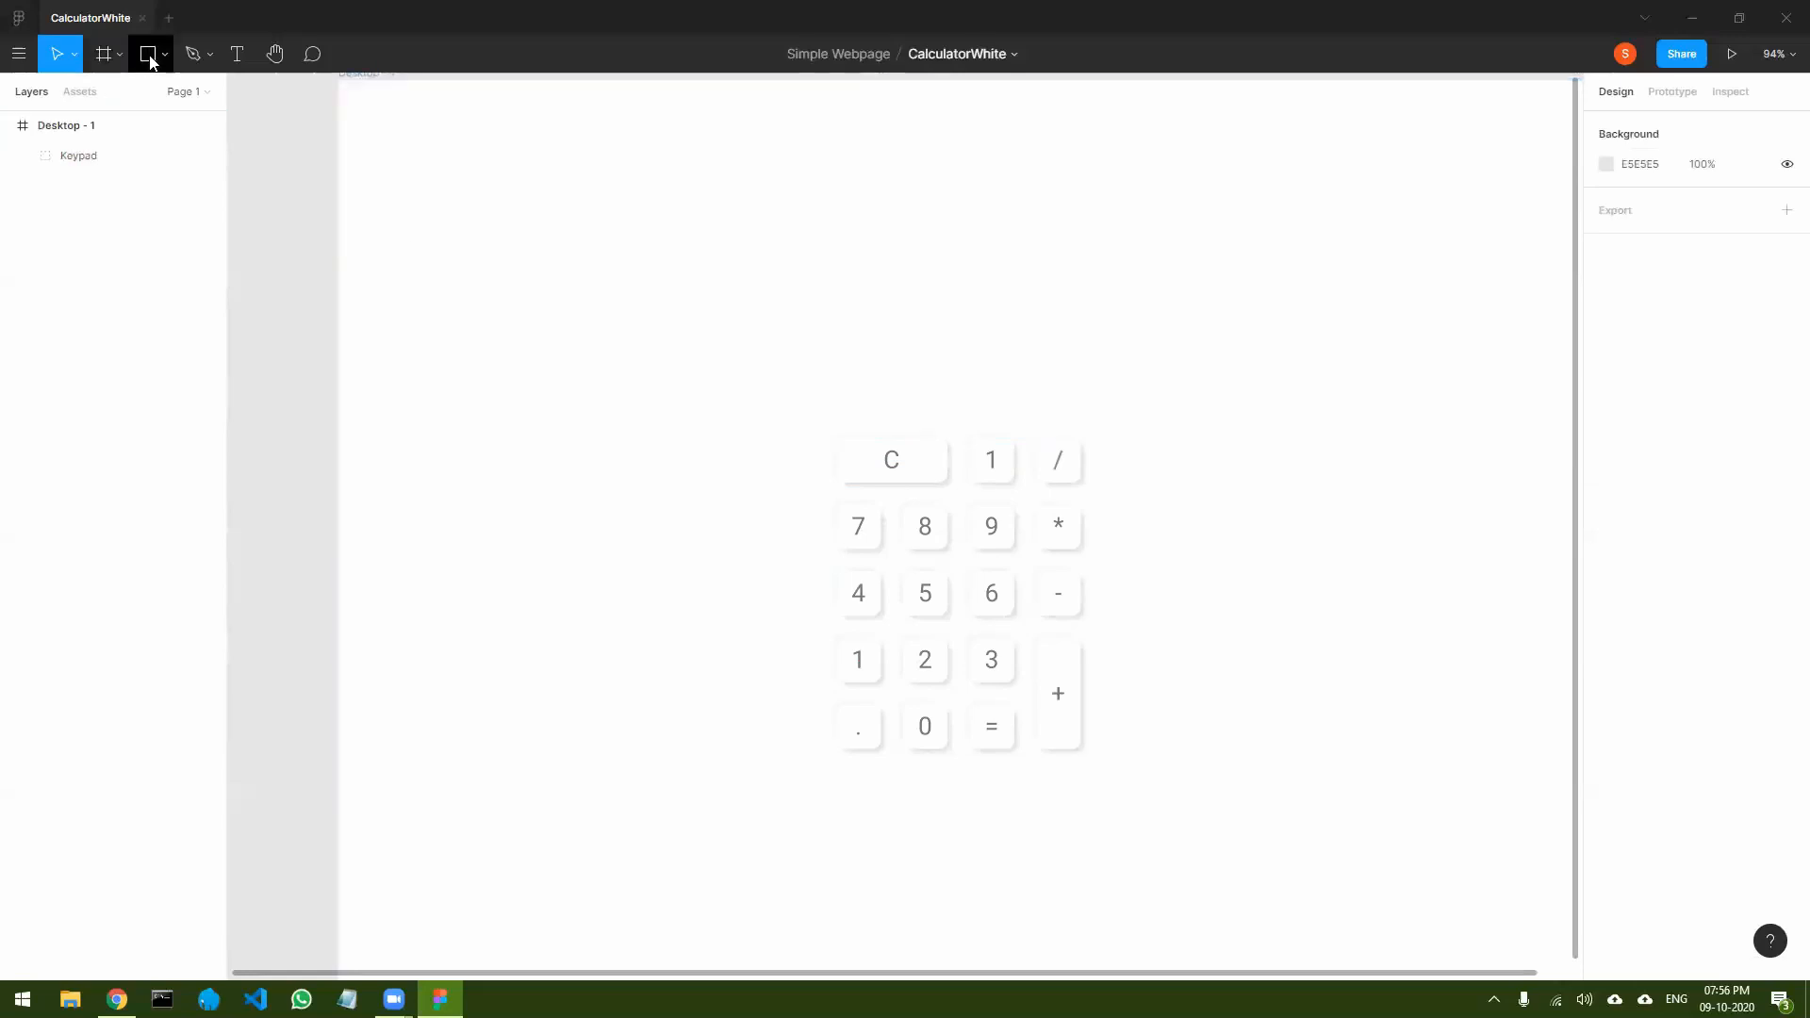
# - Duplicate the C key above the keypad, widen it to 275, and remove its C label
pyautogui.doubleClick(923, 462)
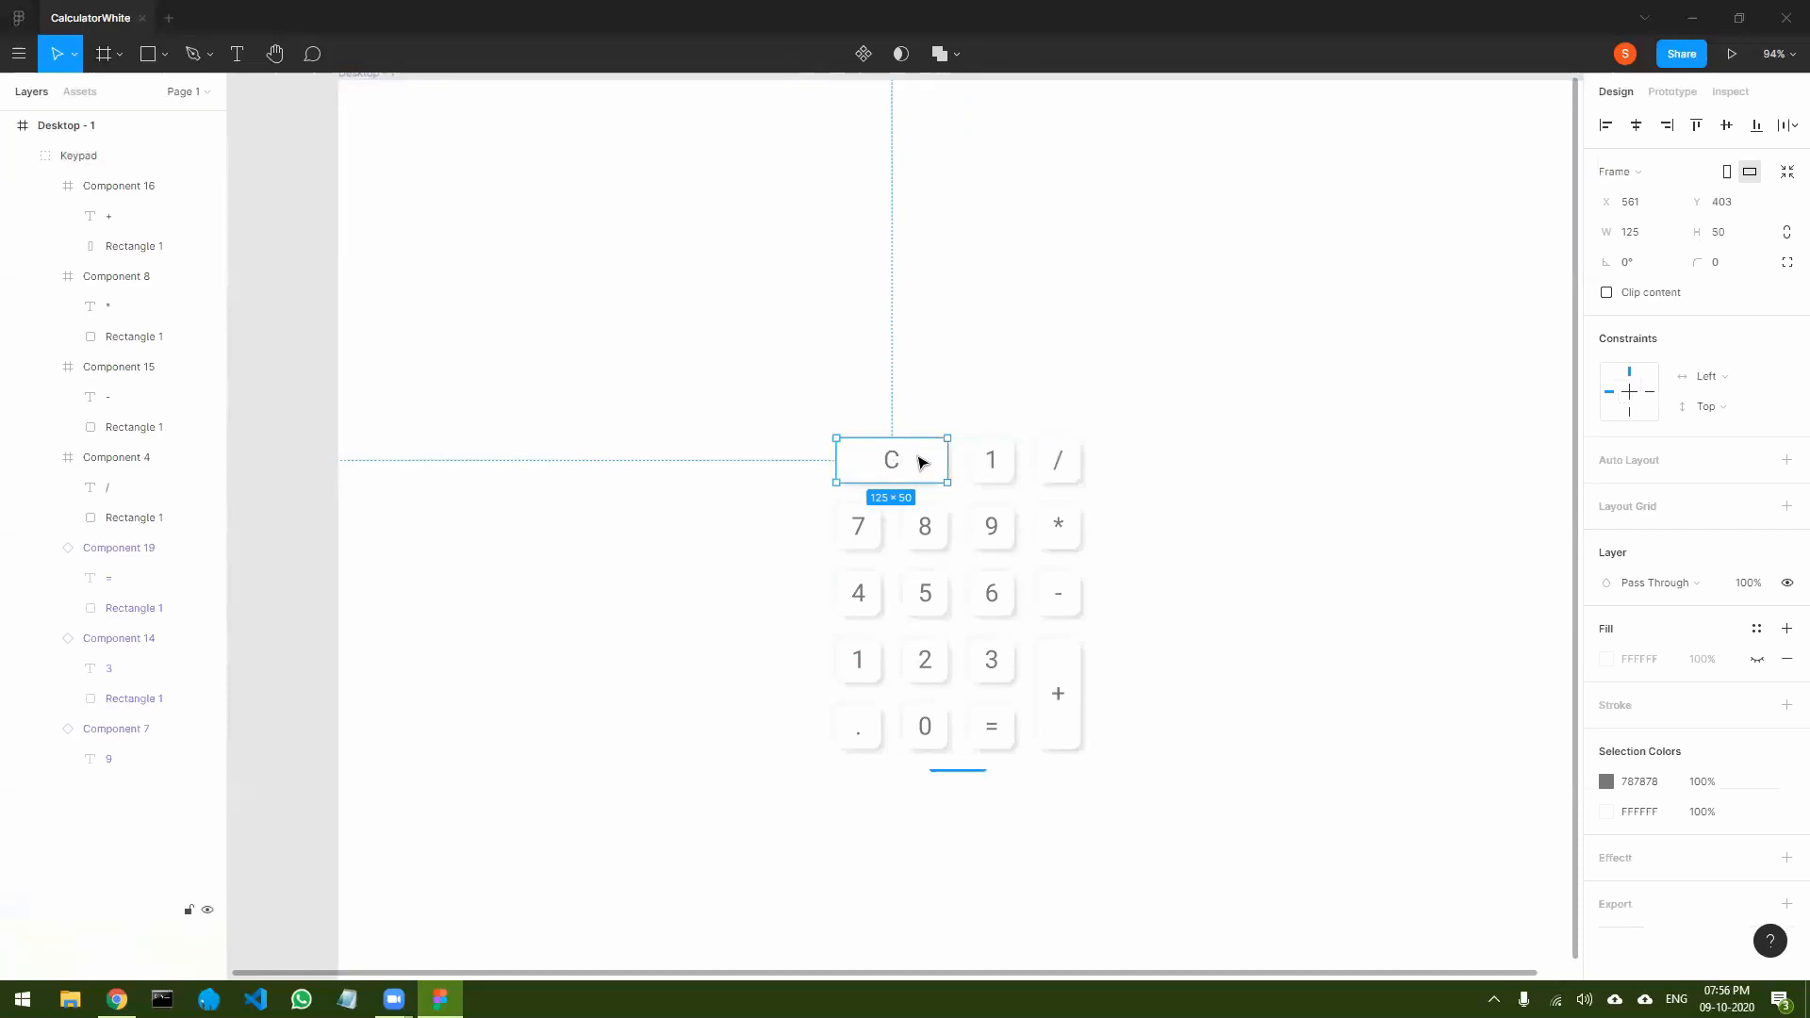
pyautogui.moveTo(923, 462); pyautogui.dragTo(1080, 387)
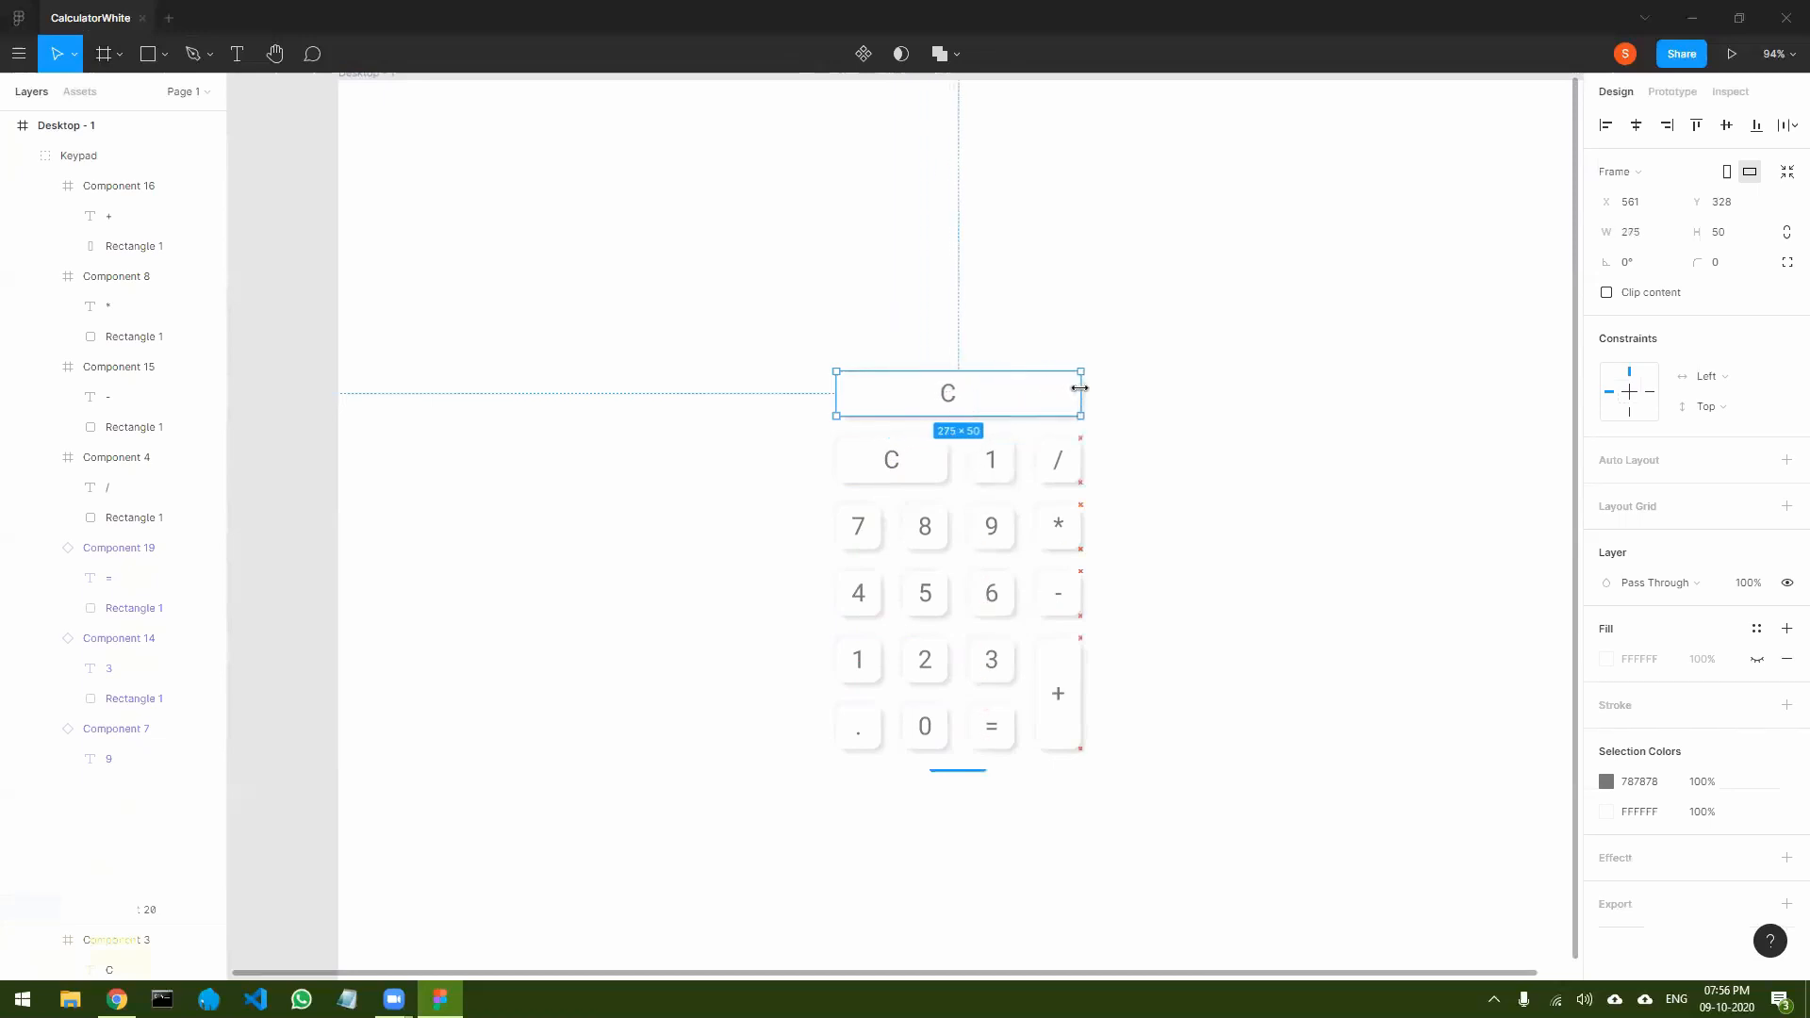
pyautogui.click(1298, 443)
pyautogui.click(1006, 400)
pyautogui.doubleClick(988, 396)
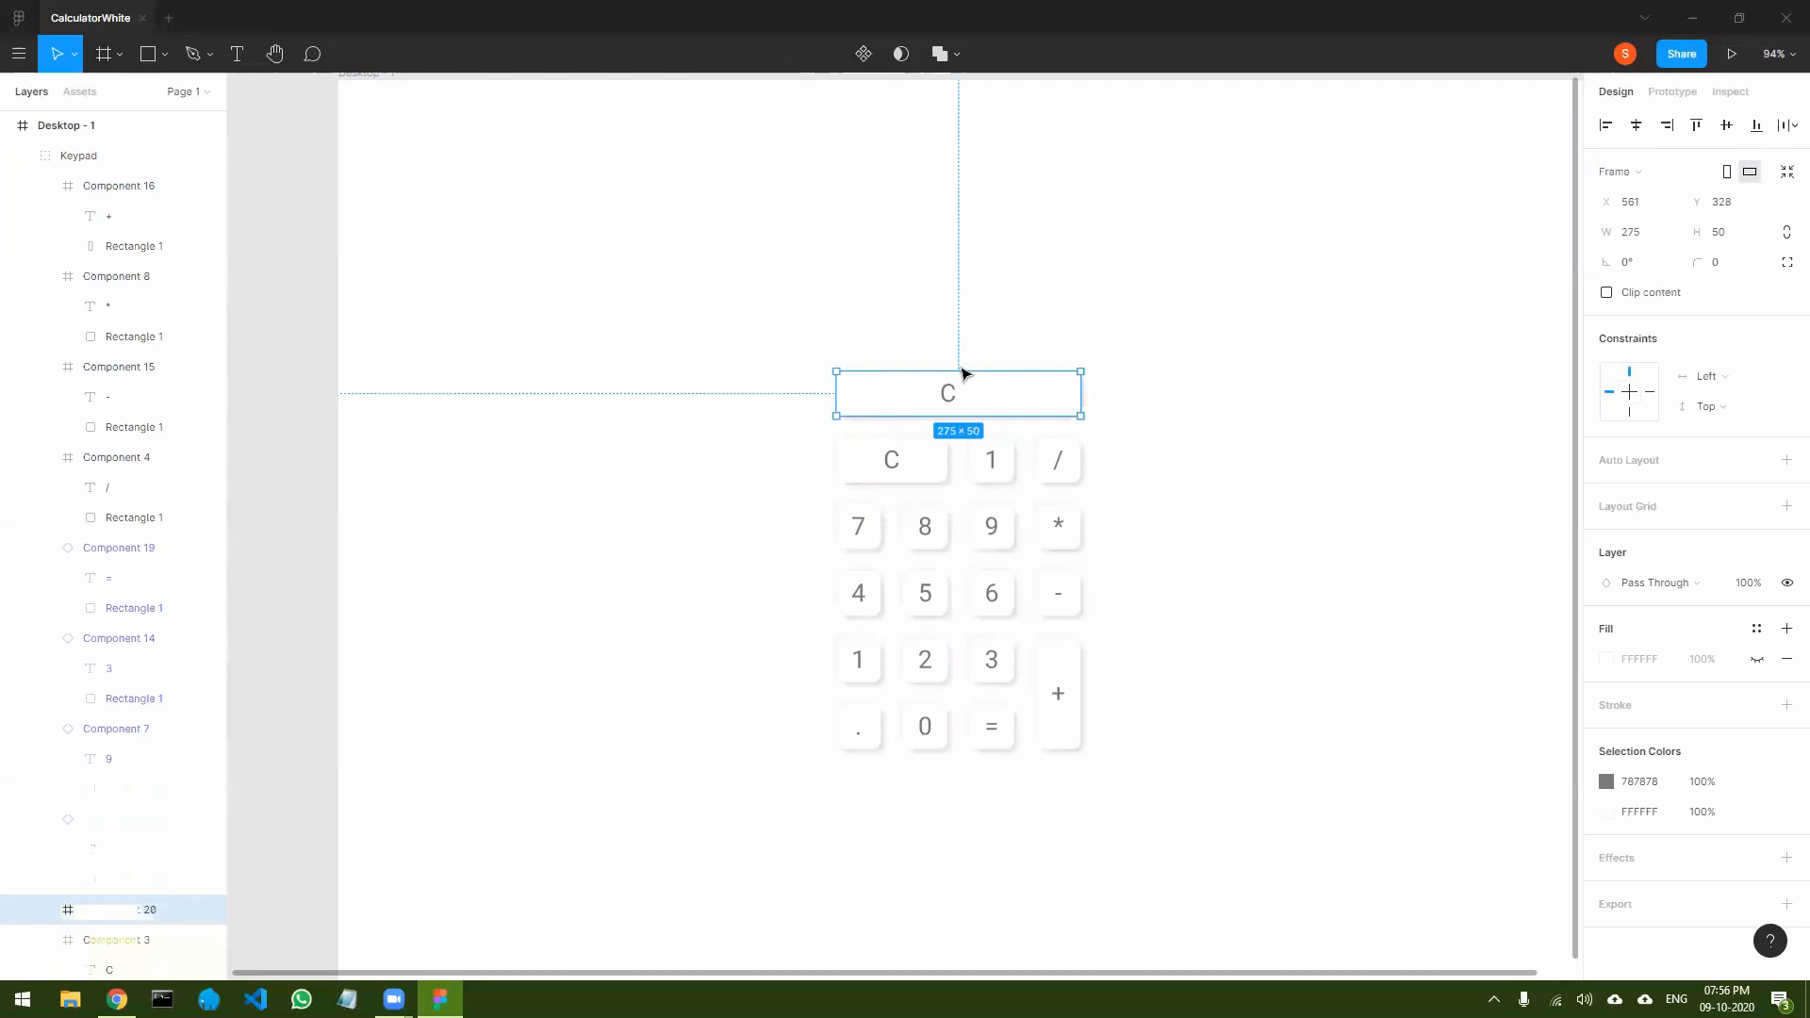
pyautogui.click(1247, 456)
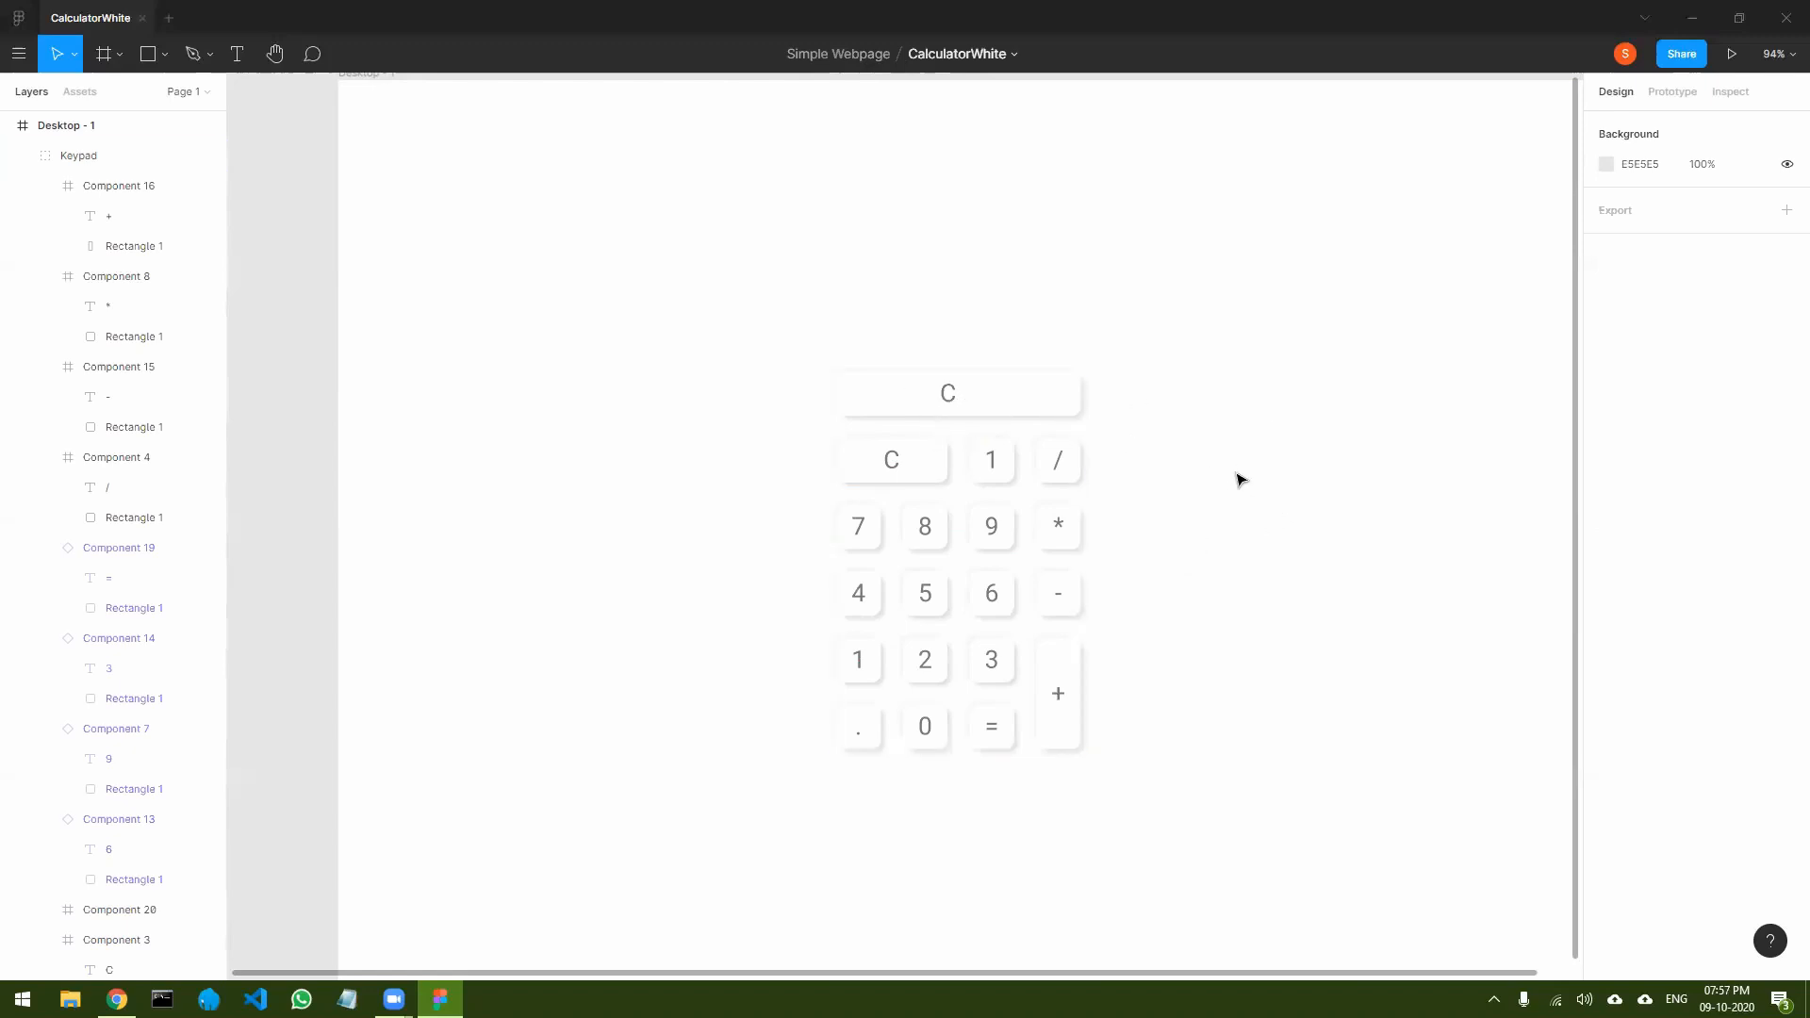
pyautogui.keyDown('ctrl'); pyautogui.click(946, 396); pyautogui.keyUp('ctrl')
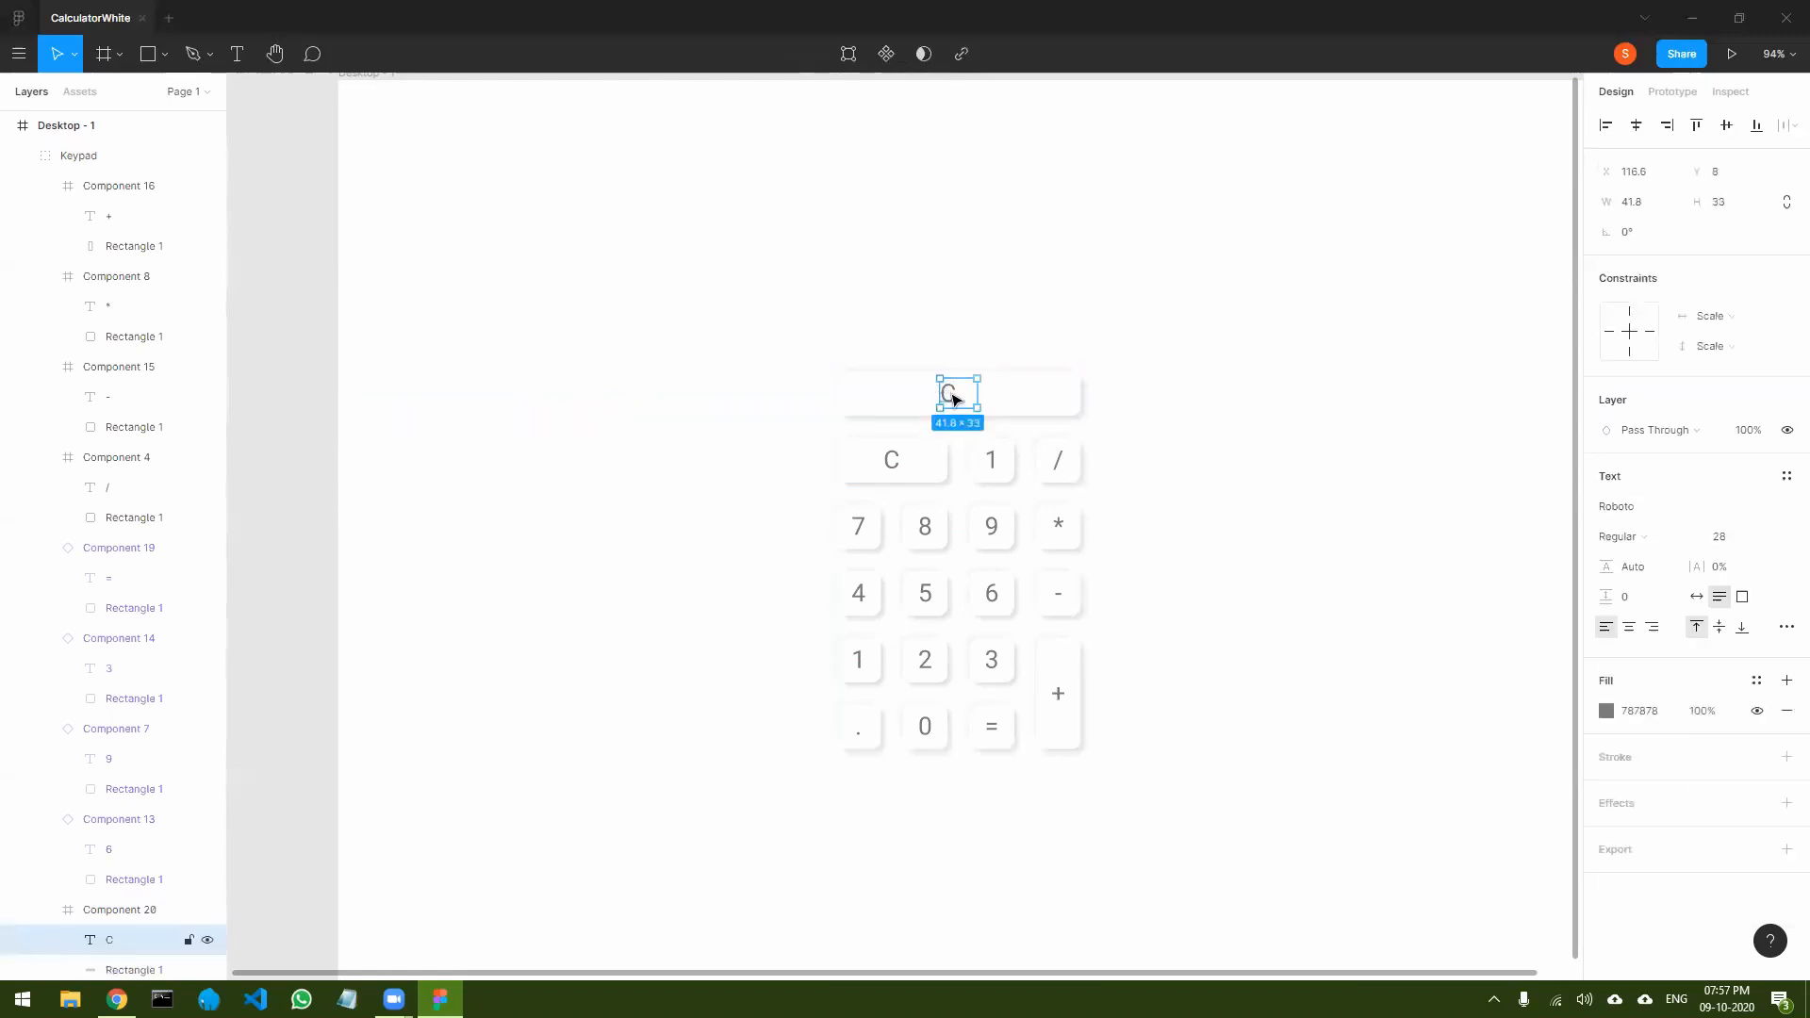
pyautogui.click(1226, 447)
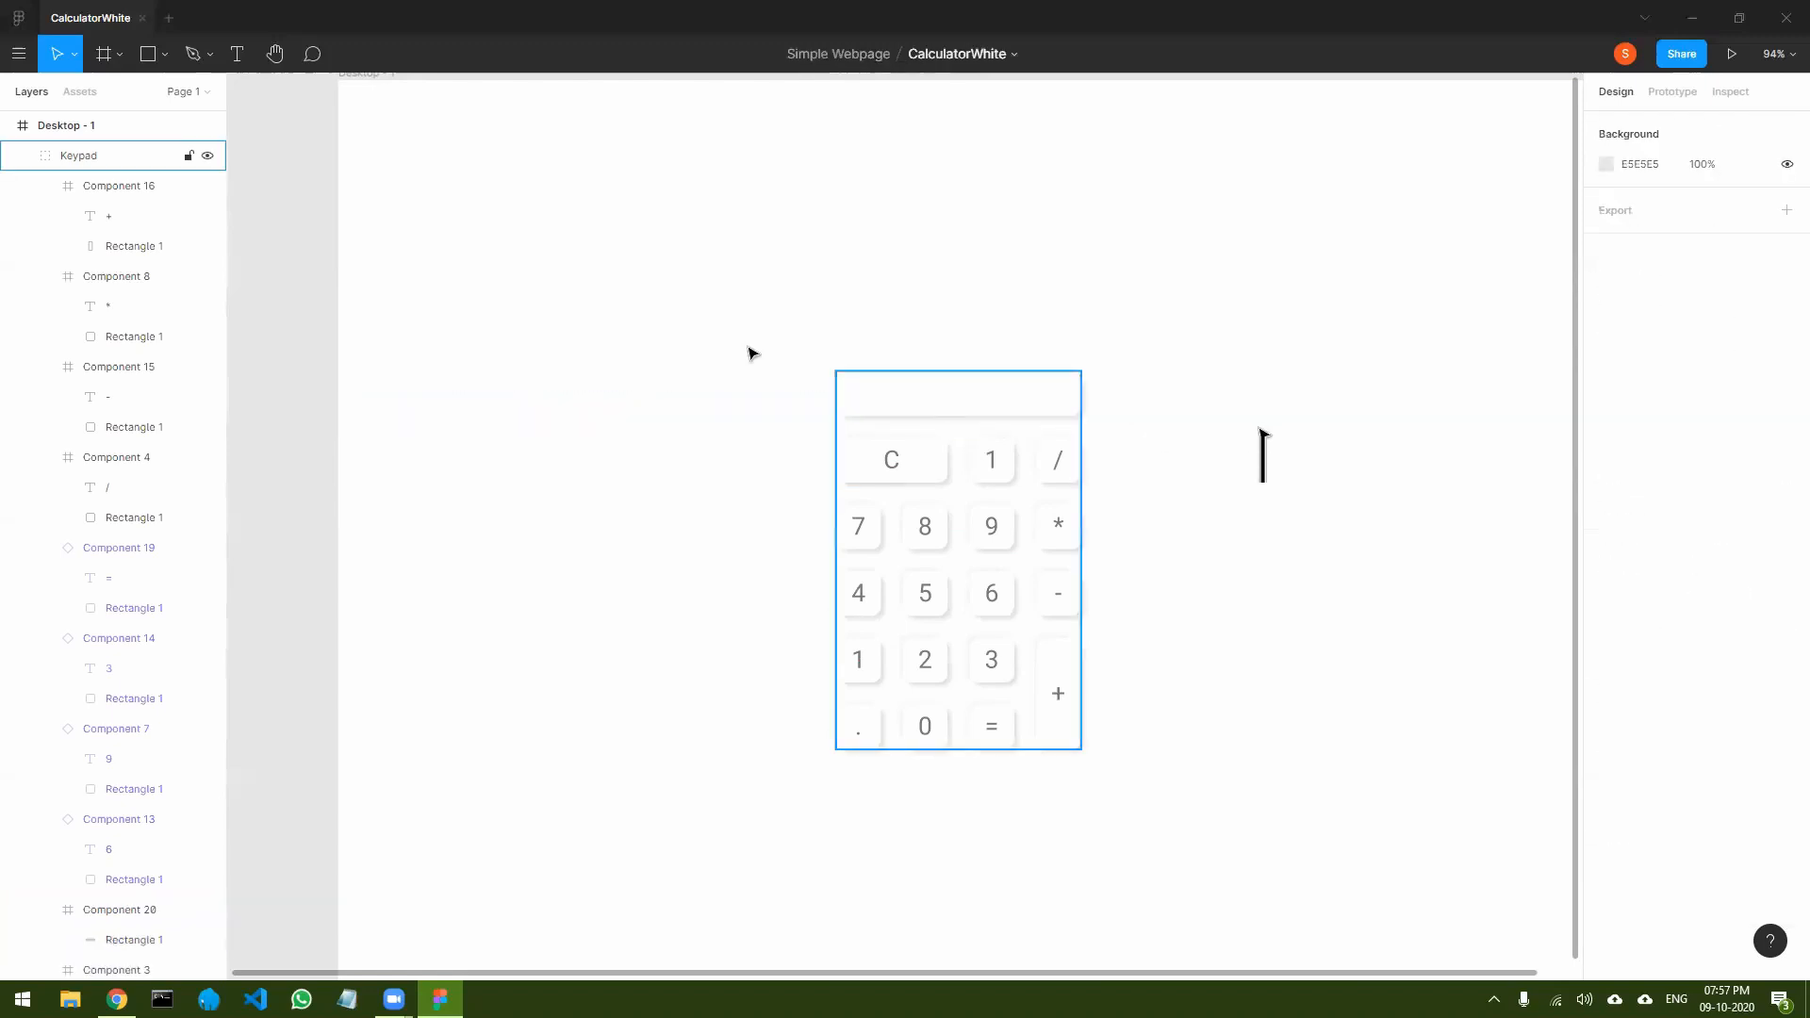
# - Draw a rectangle inside the display box and resize it to 250×28
pyautogui.click(147, 54)
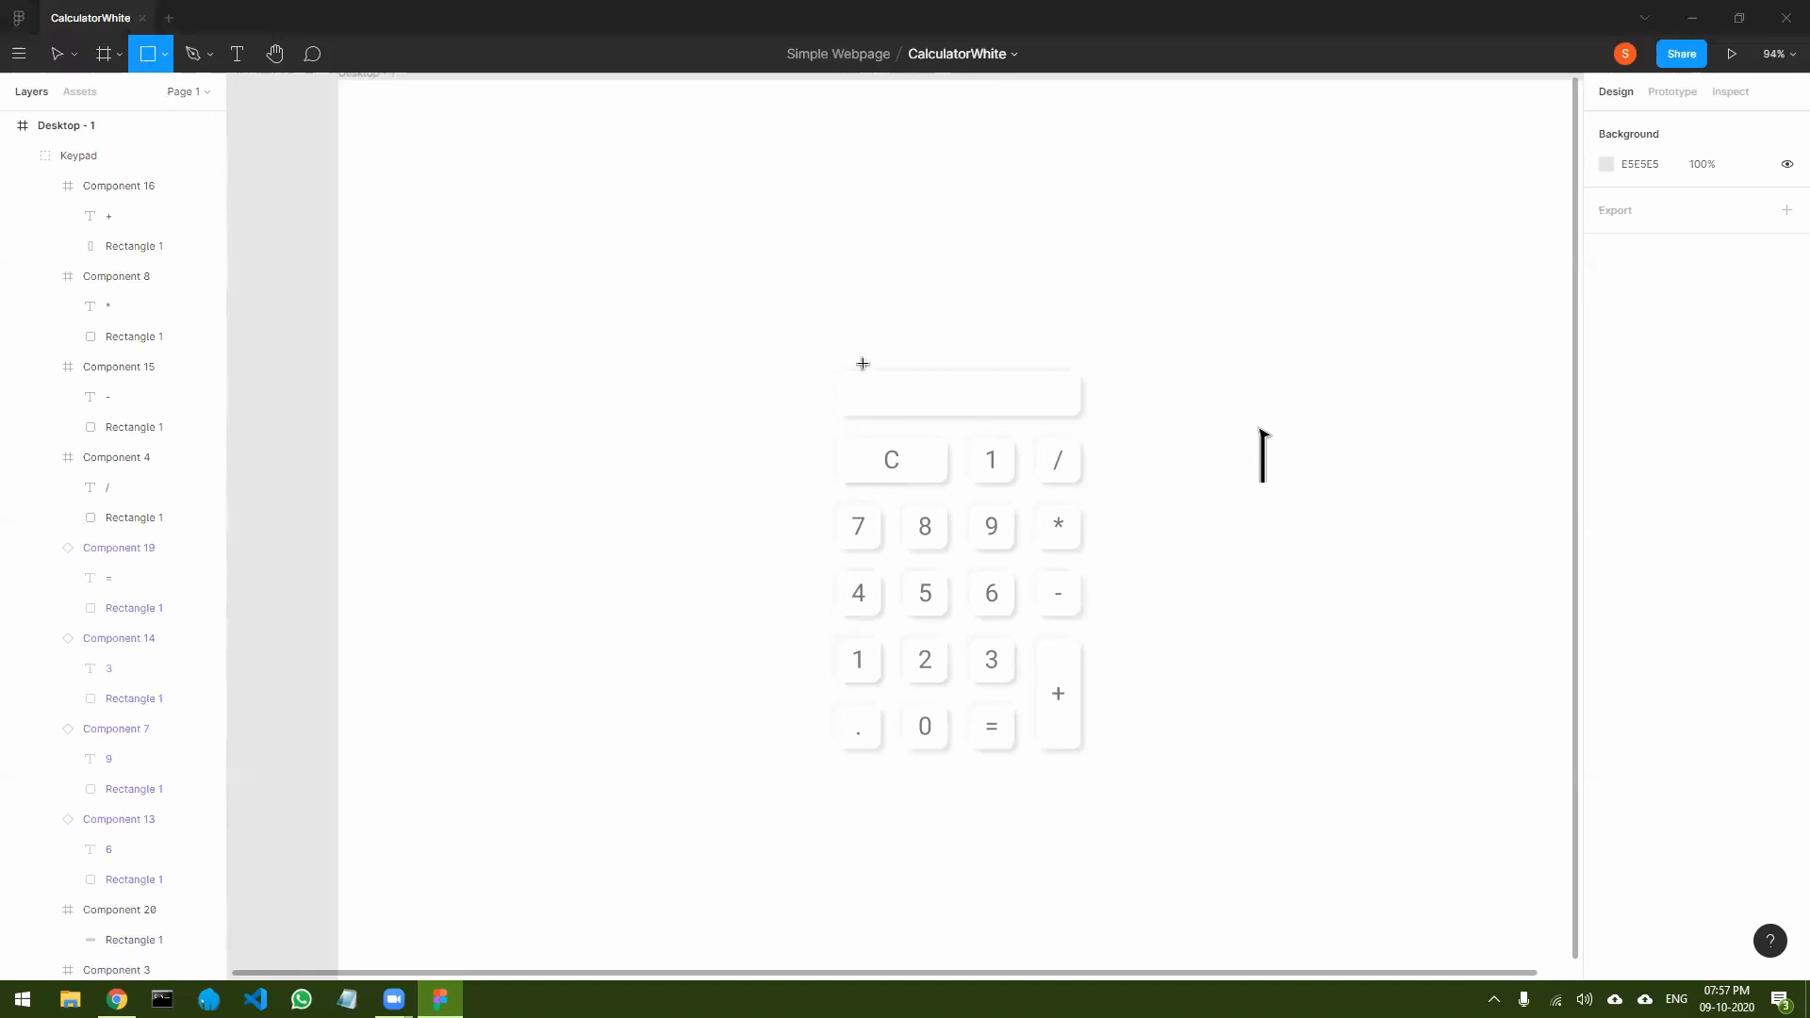
pyautogui.scroll(5, 987, 418)
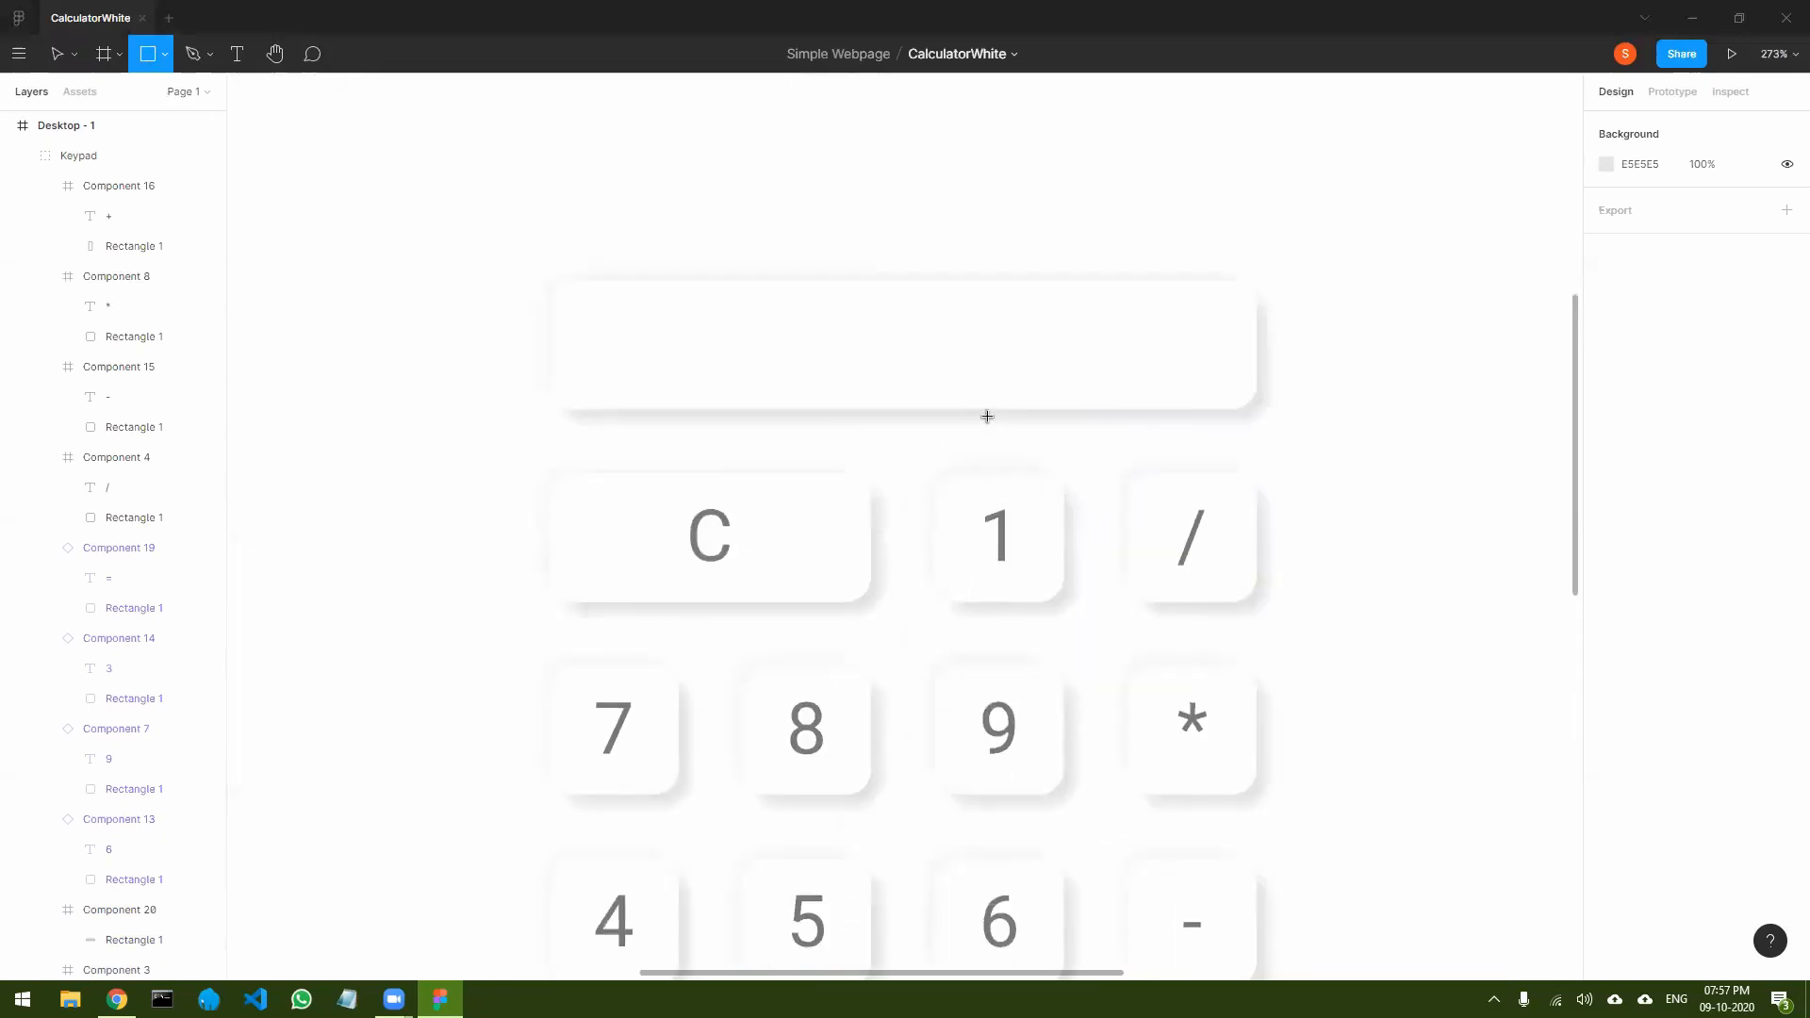
pyautogui.moveTo(575, 304)
pyautogui.mouseDown()
pyautogui.moveTo(760, 368)
pyautogui.moveTo(1228, 394)
pyautogui.mouseUp()
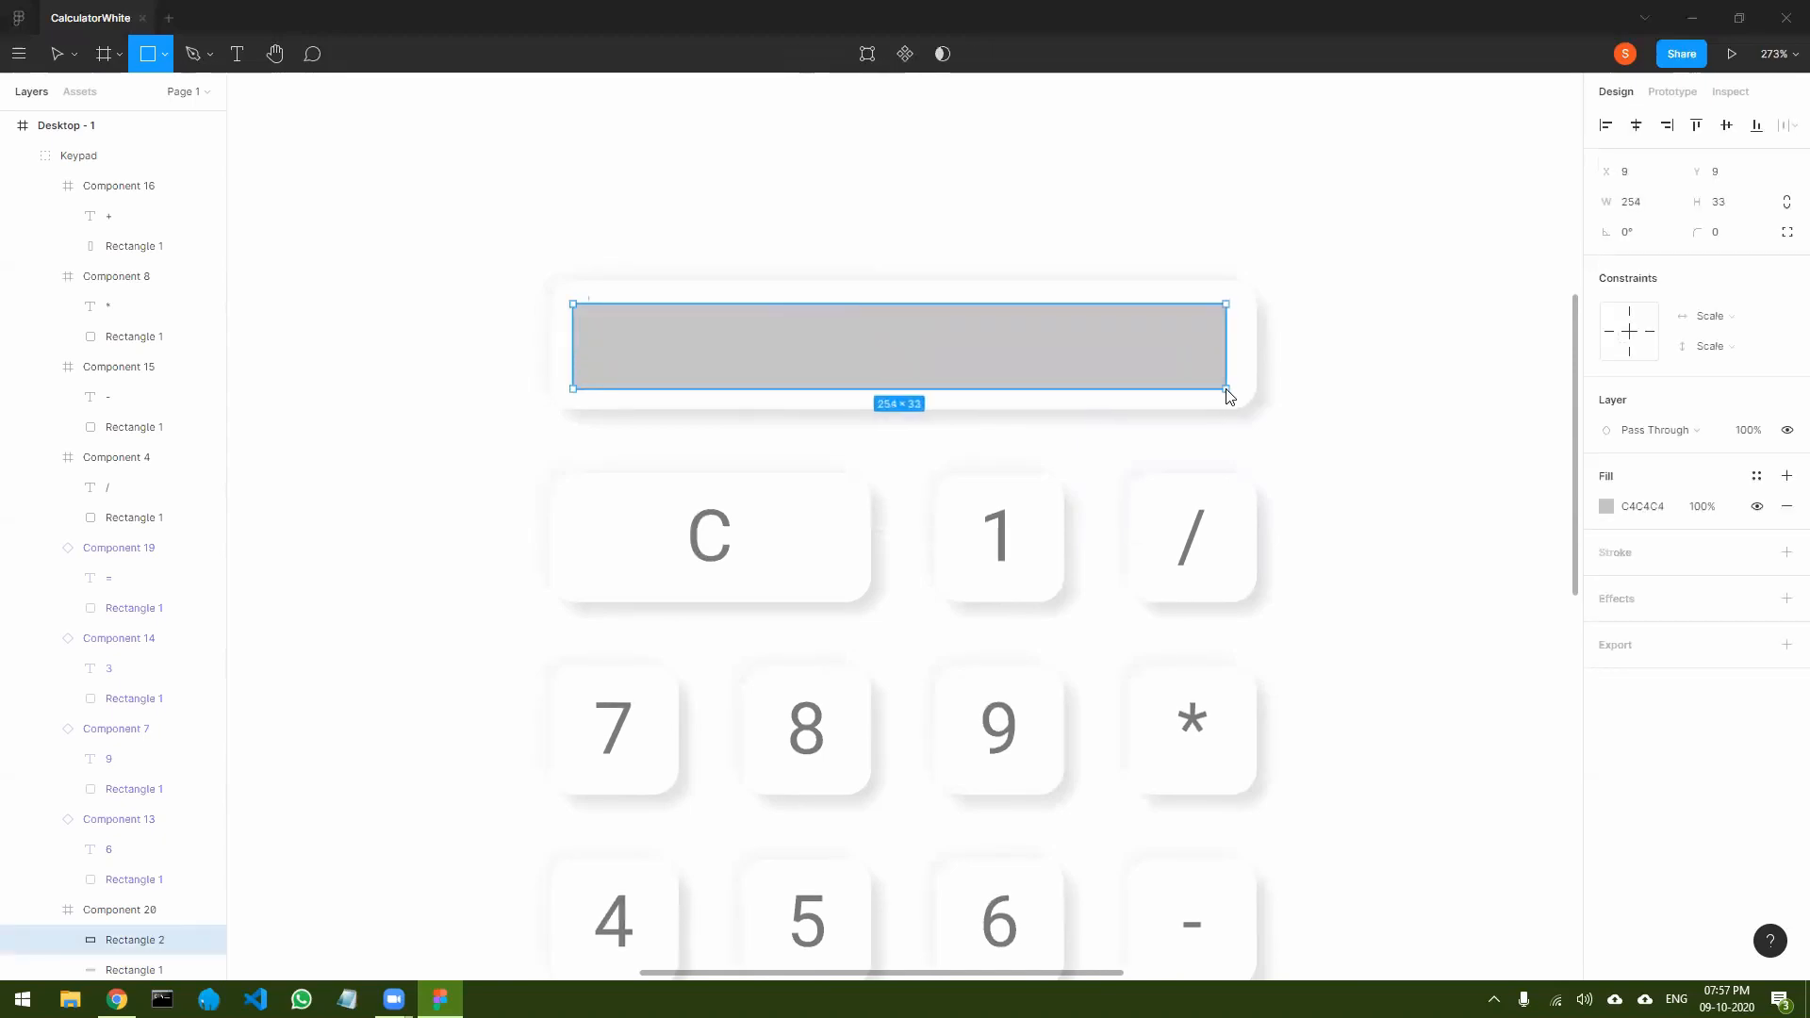
pyautogui.press('v')
pyautogui.moveTo(575, 327); pyautogui.dragTo(583, 326)
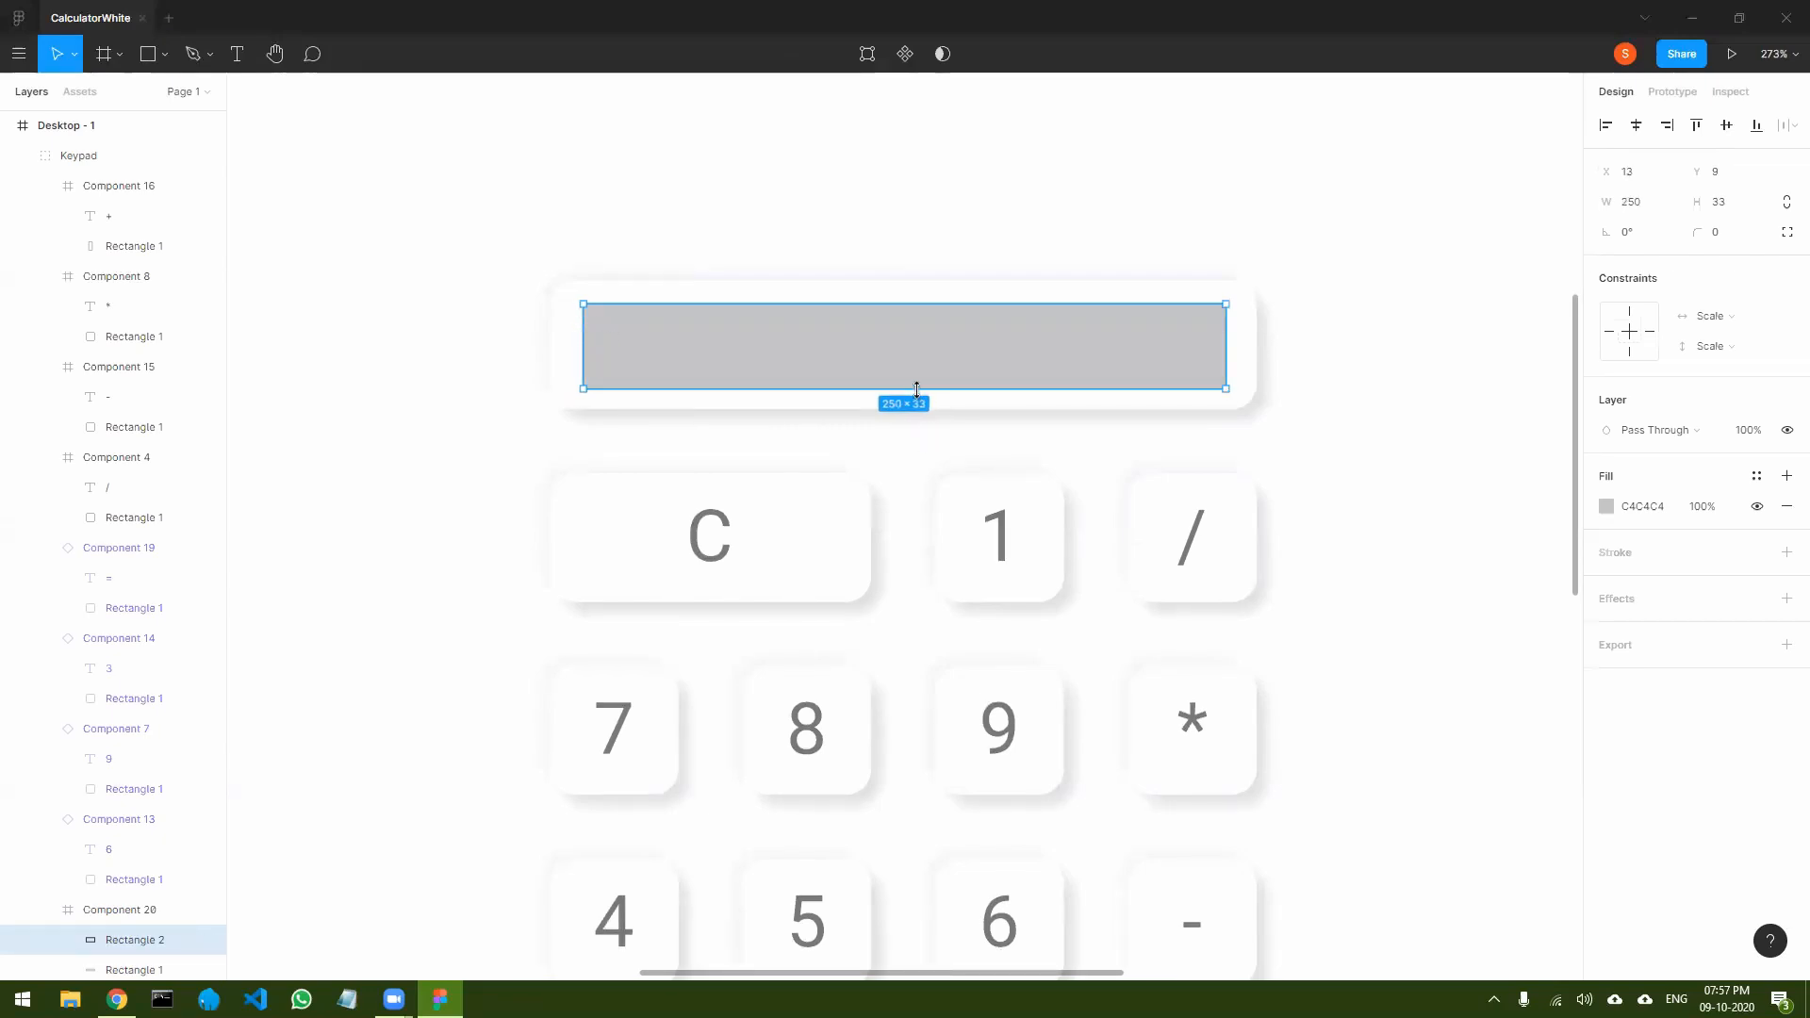
pyautogui.moveTo(917, 382); pyautogui.dragTo(917, 380)
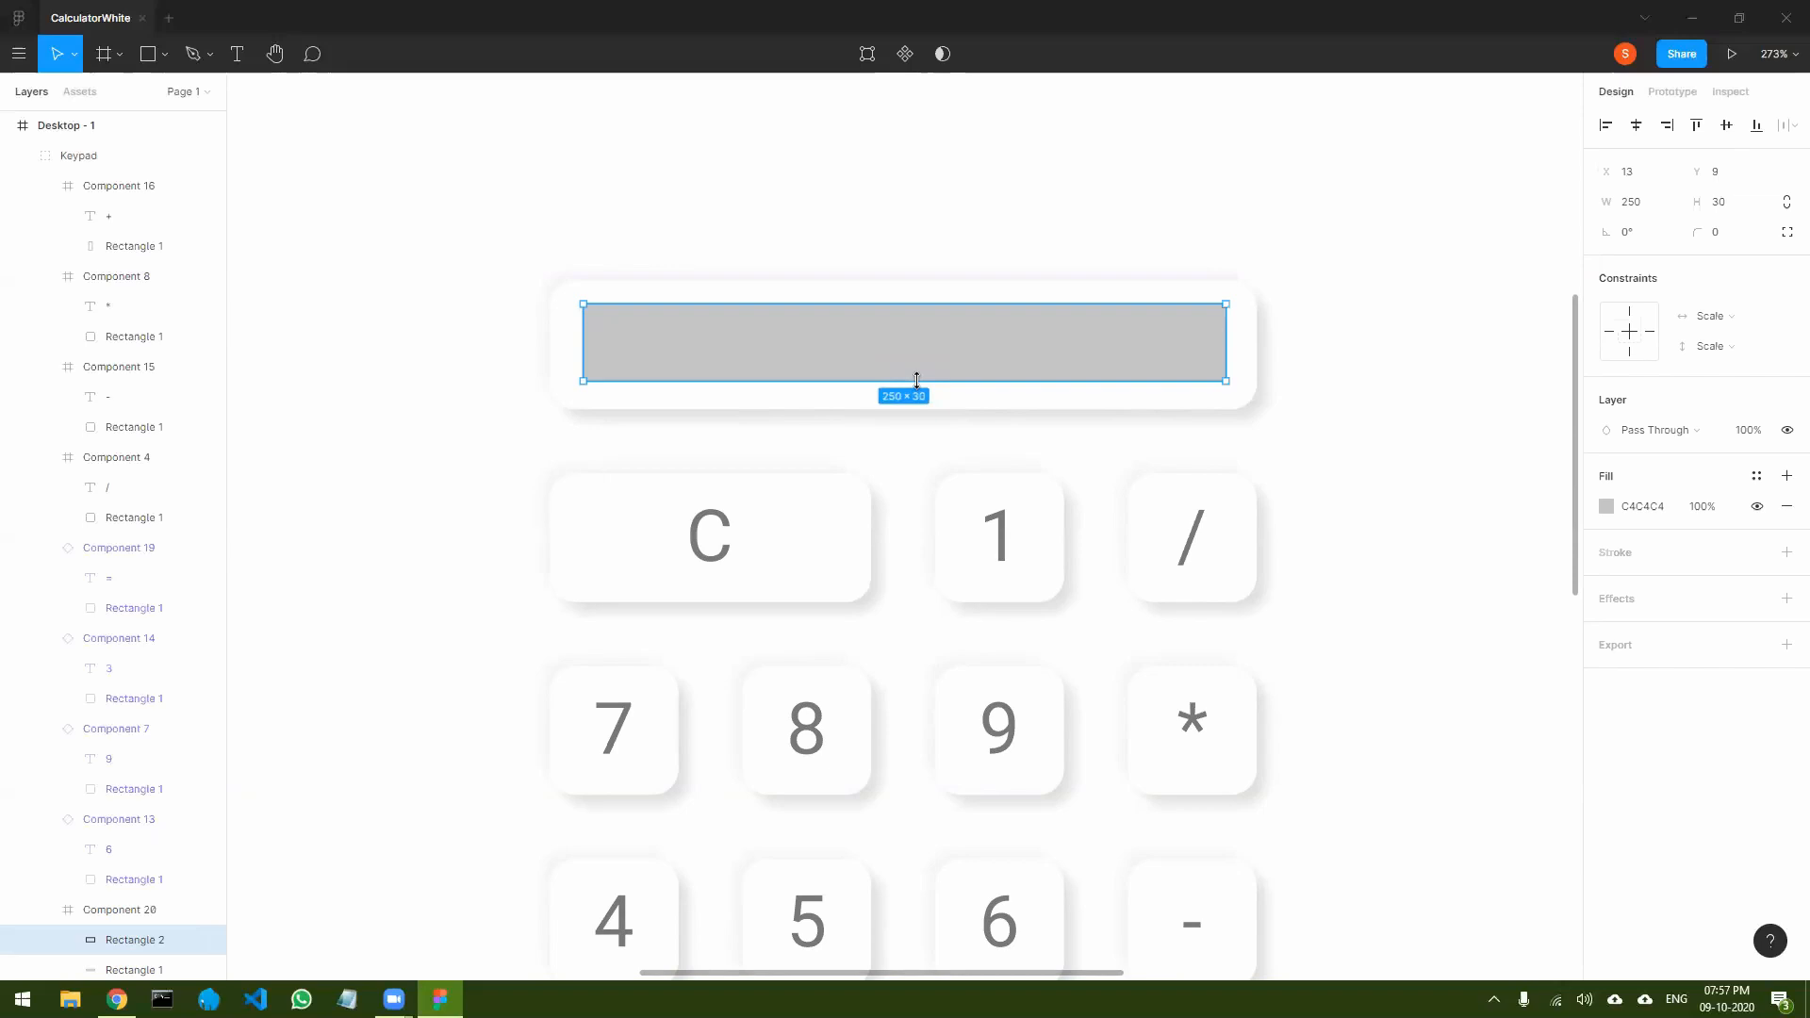
pyautogui.moveTo(913, 306); pyautogui.dragTo(916, 309)
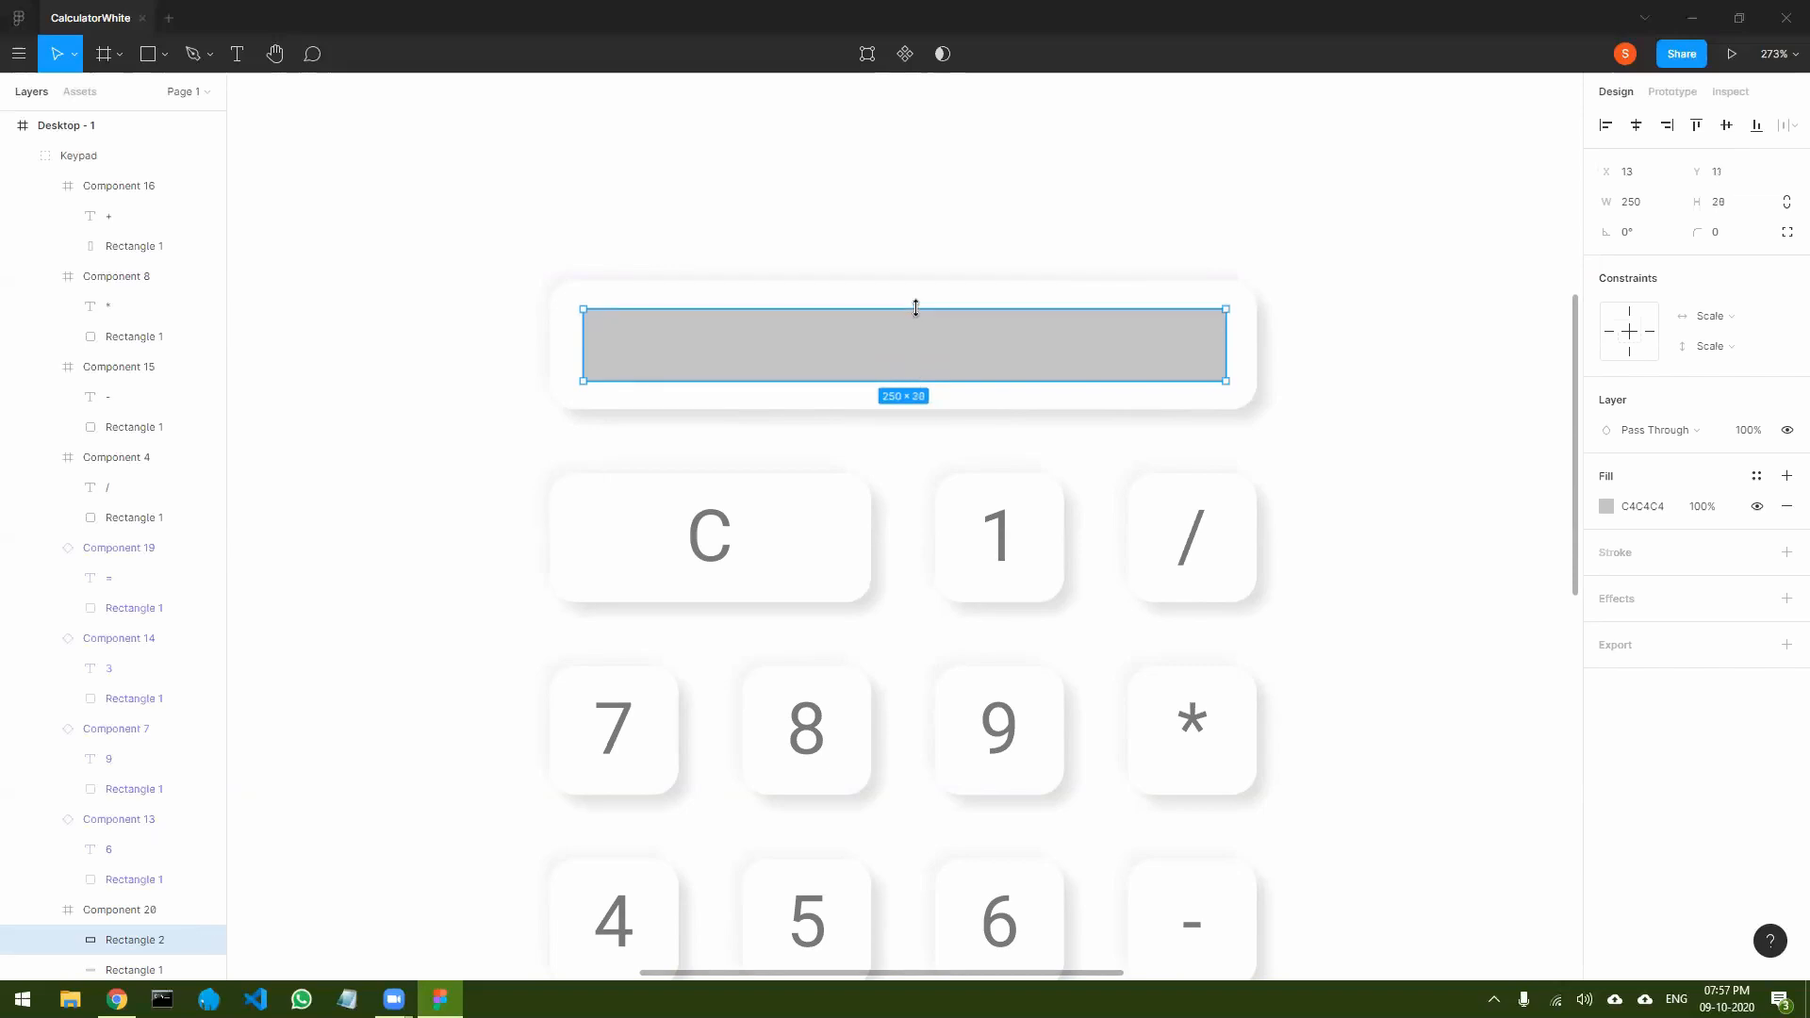
pyautogui.click(1407, 444)
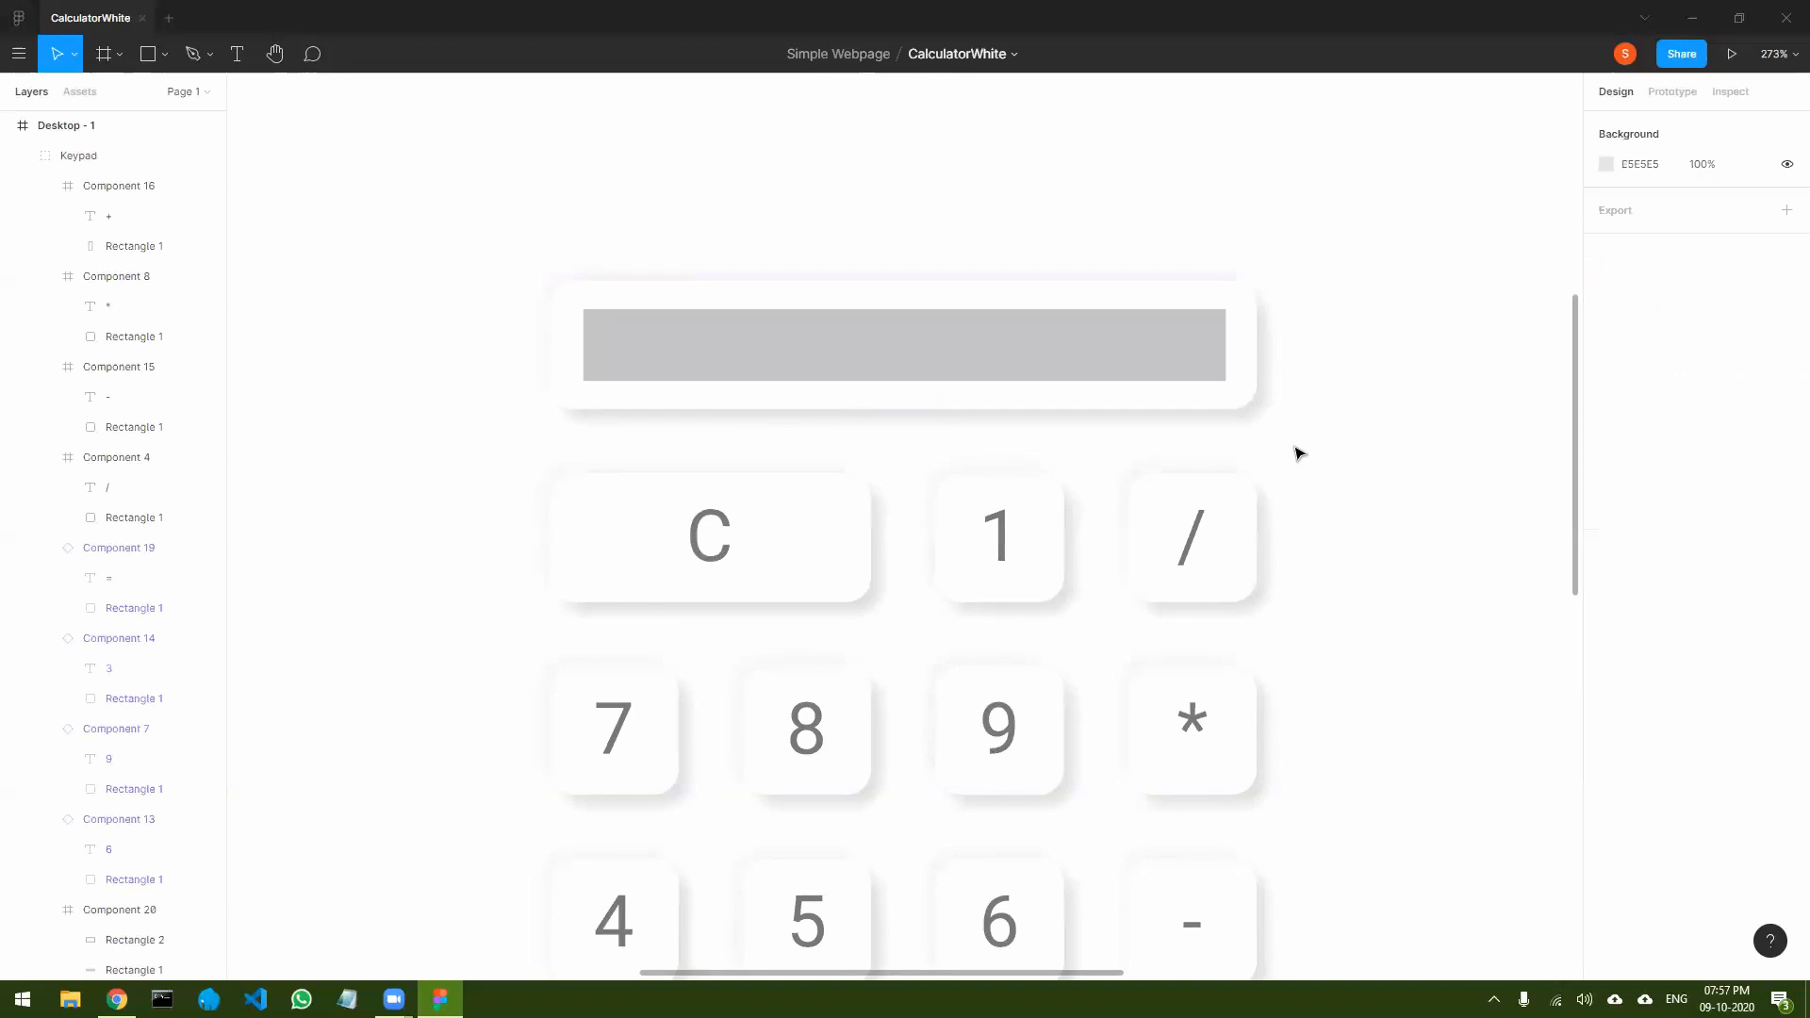
# - Fill the display rectangle light grey, adjusting from F2F2F2 to EEEEEE
pyautogui.doubleClick(1011, 364)
pyautogui.click(1010, 364)
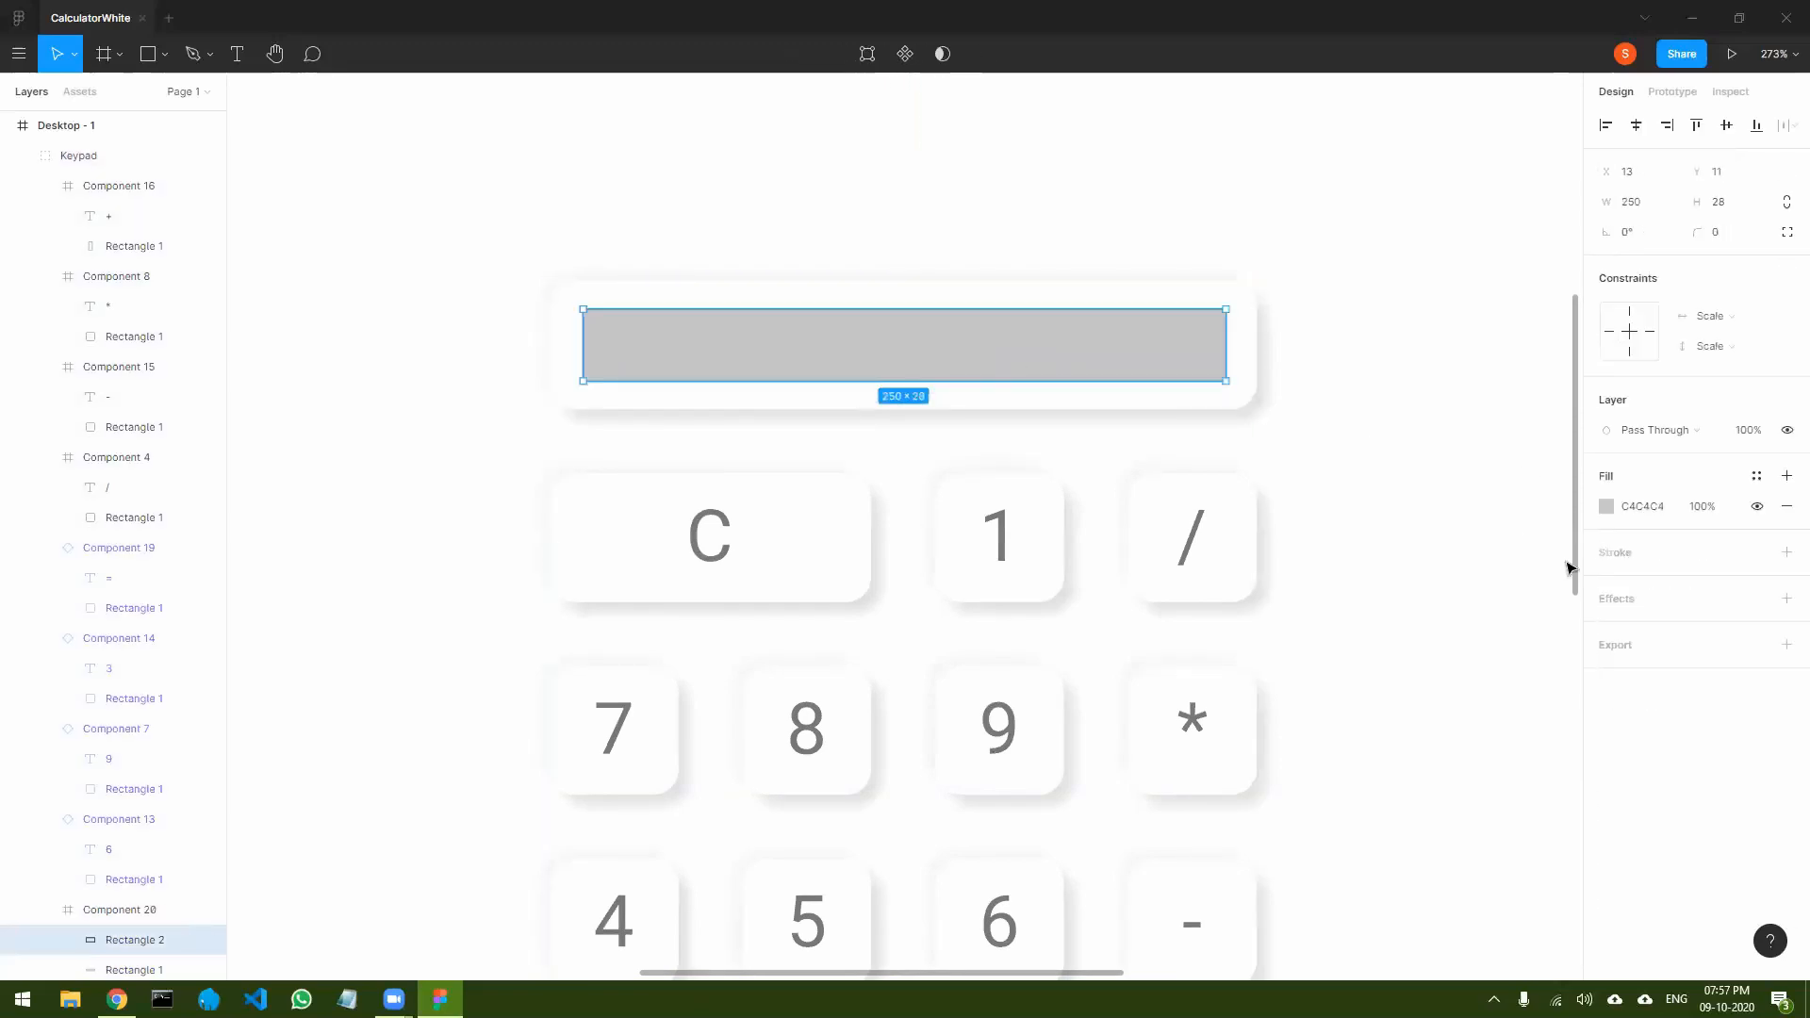
pyautogui.click(1616, 509)
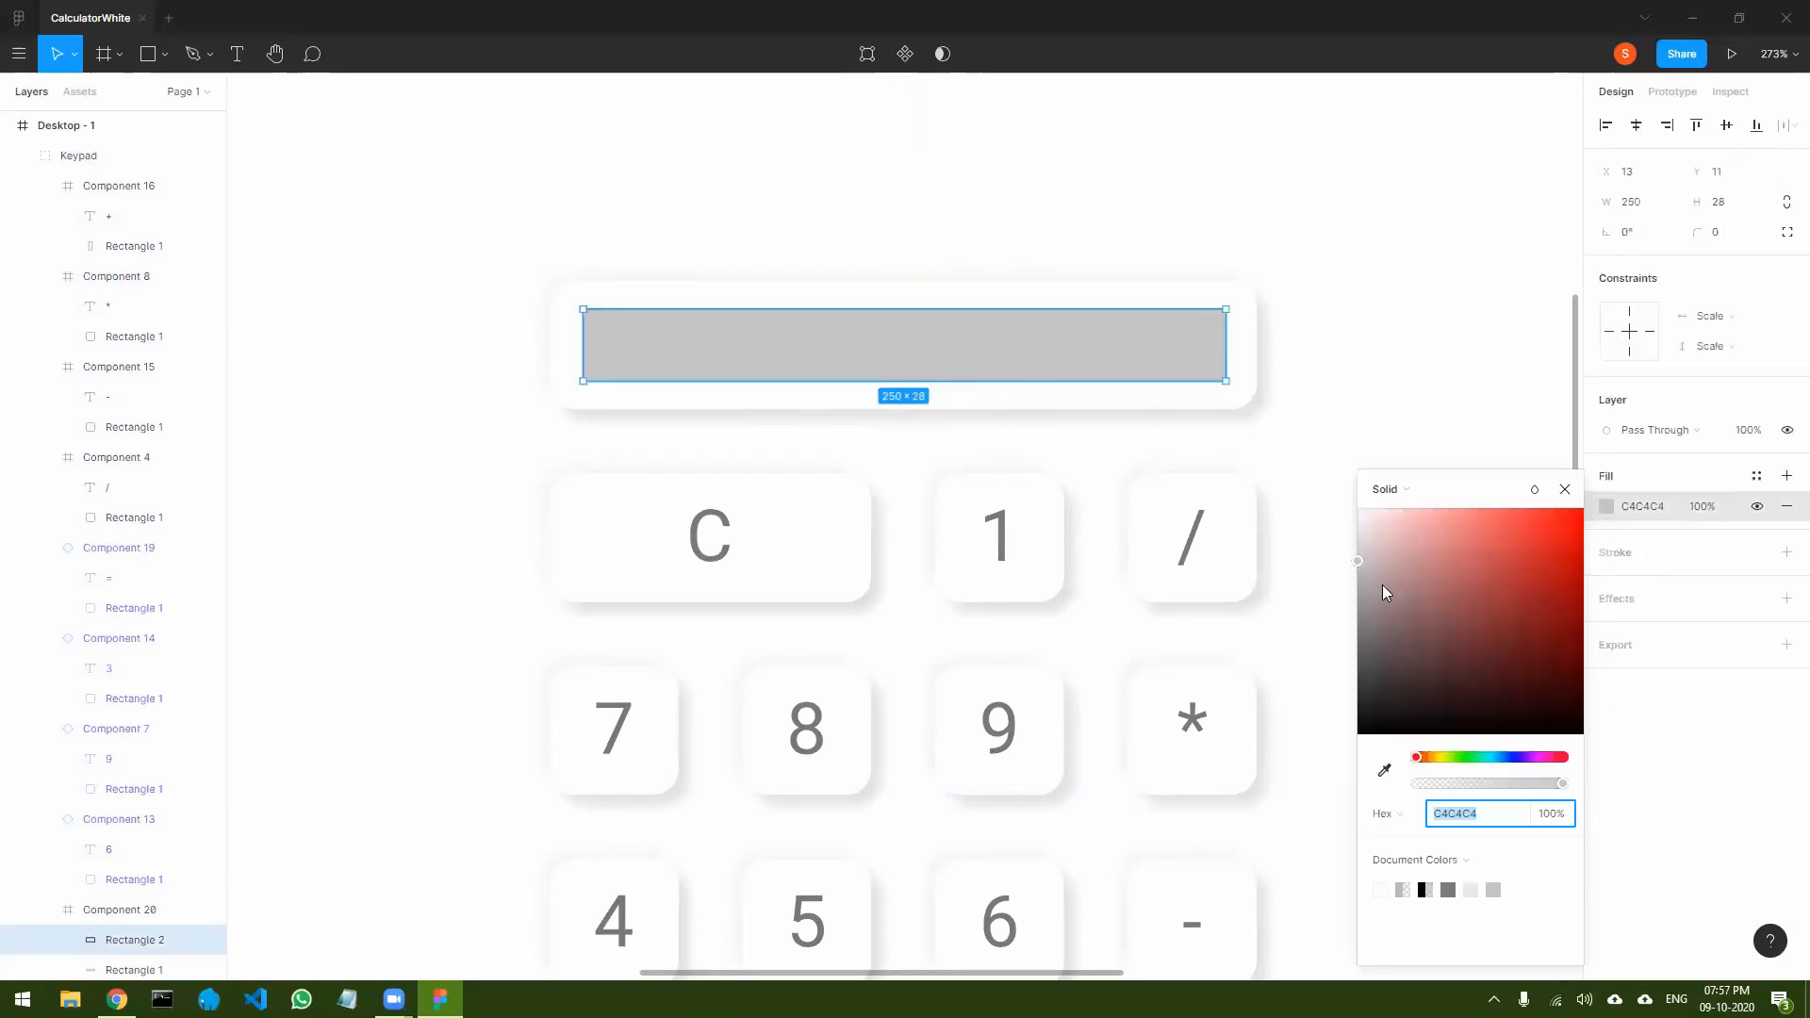
pyautogui.write('F2F2F2')
pyautogui.press('Return')
pyautogui.moveTo(1334, 524); pyautogui.dragTo(1328, 529)
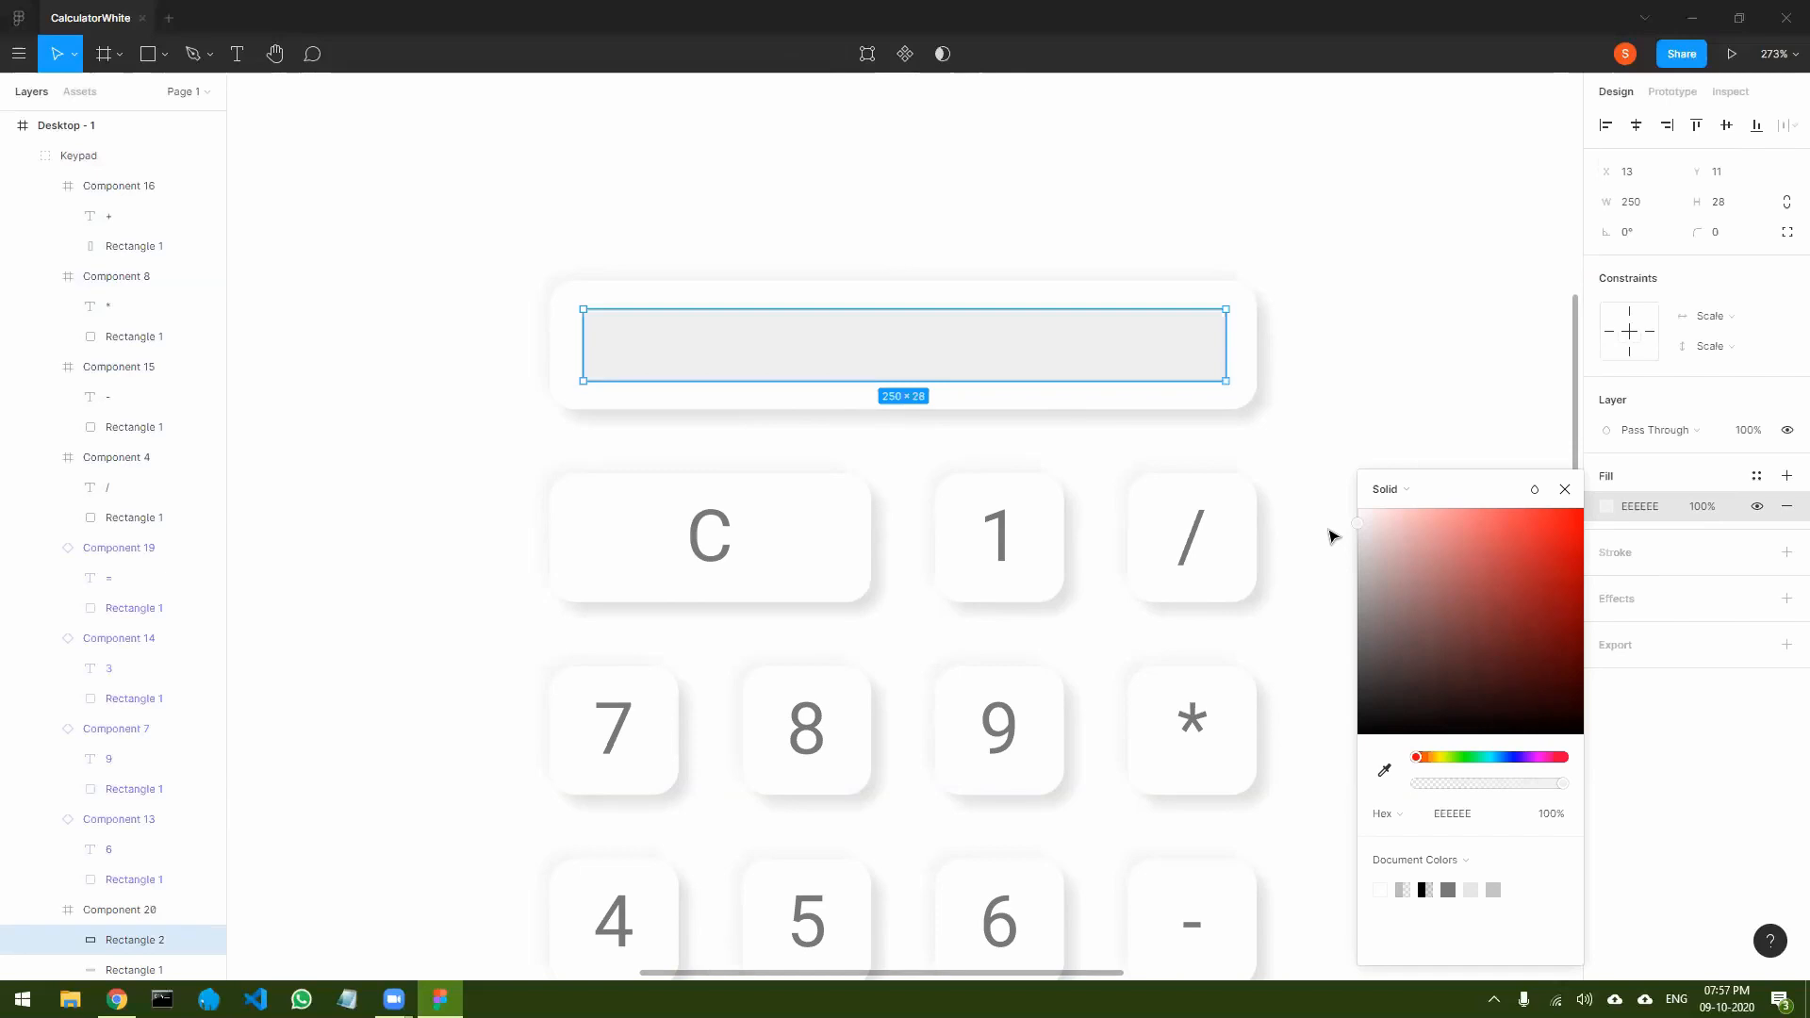
pyautogui.click(1565, 490)
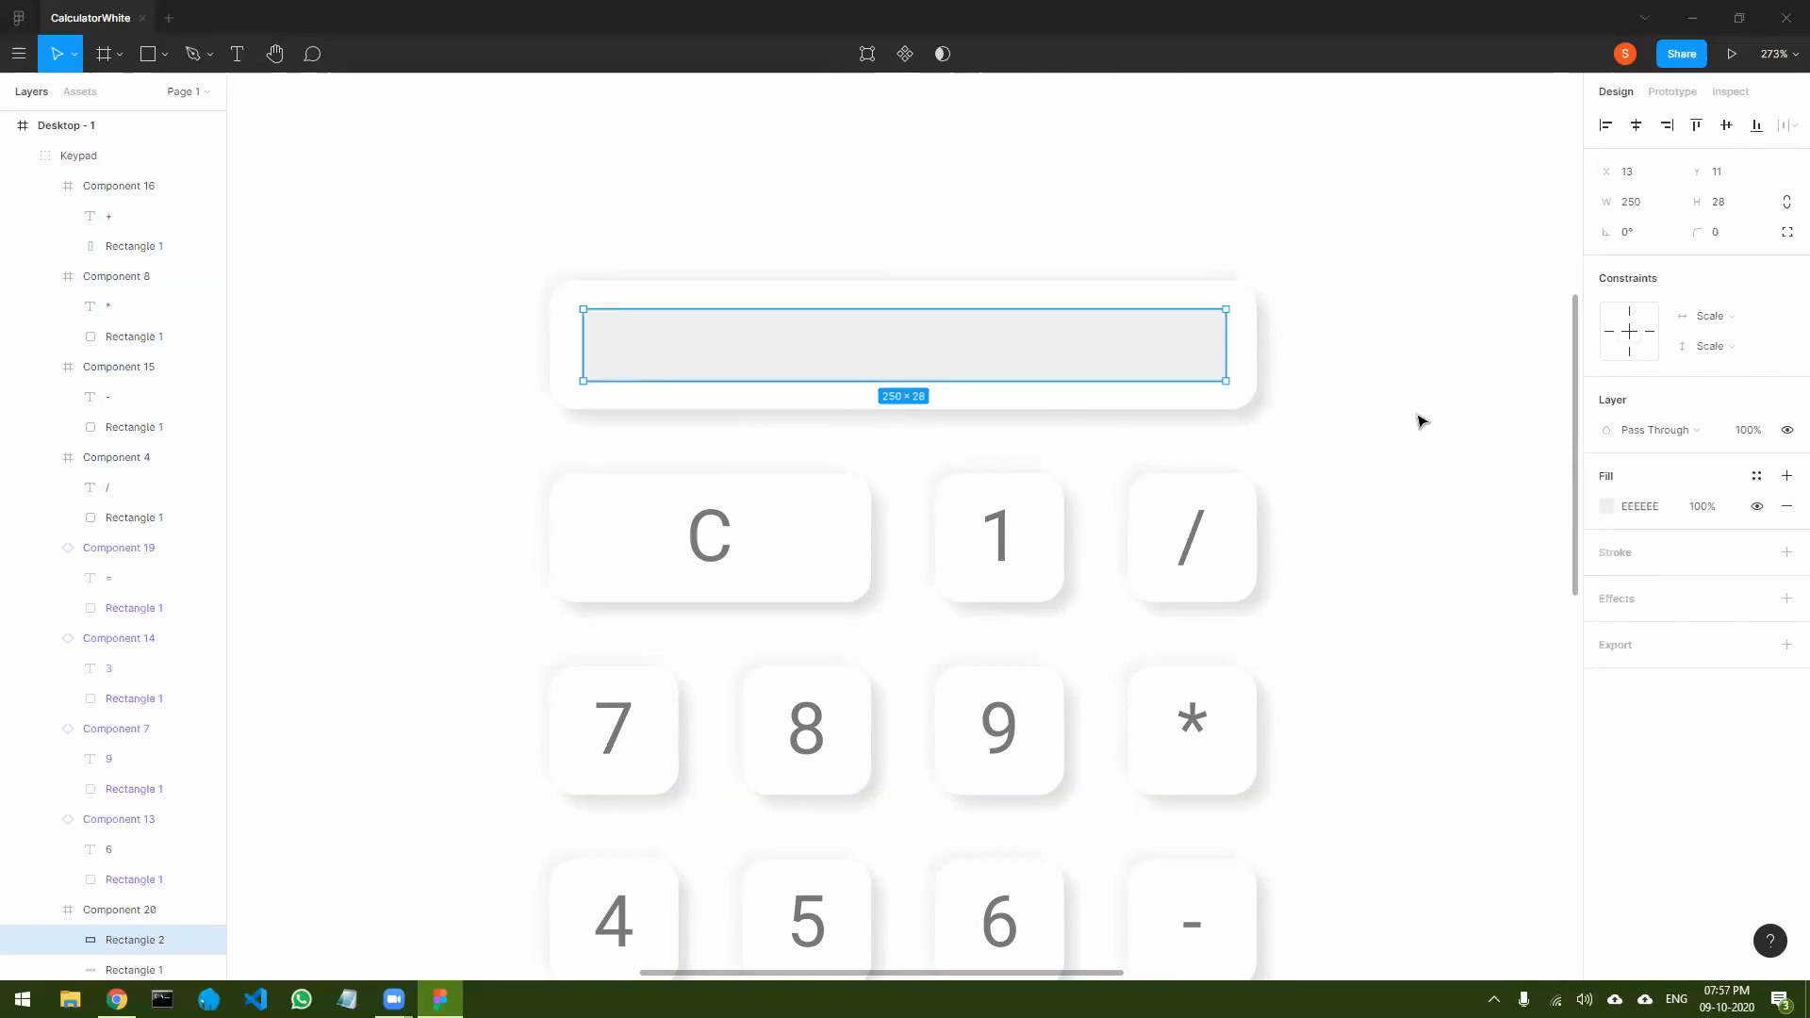
pyautogui.click(1485, 510)
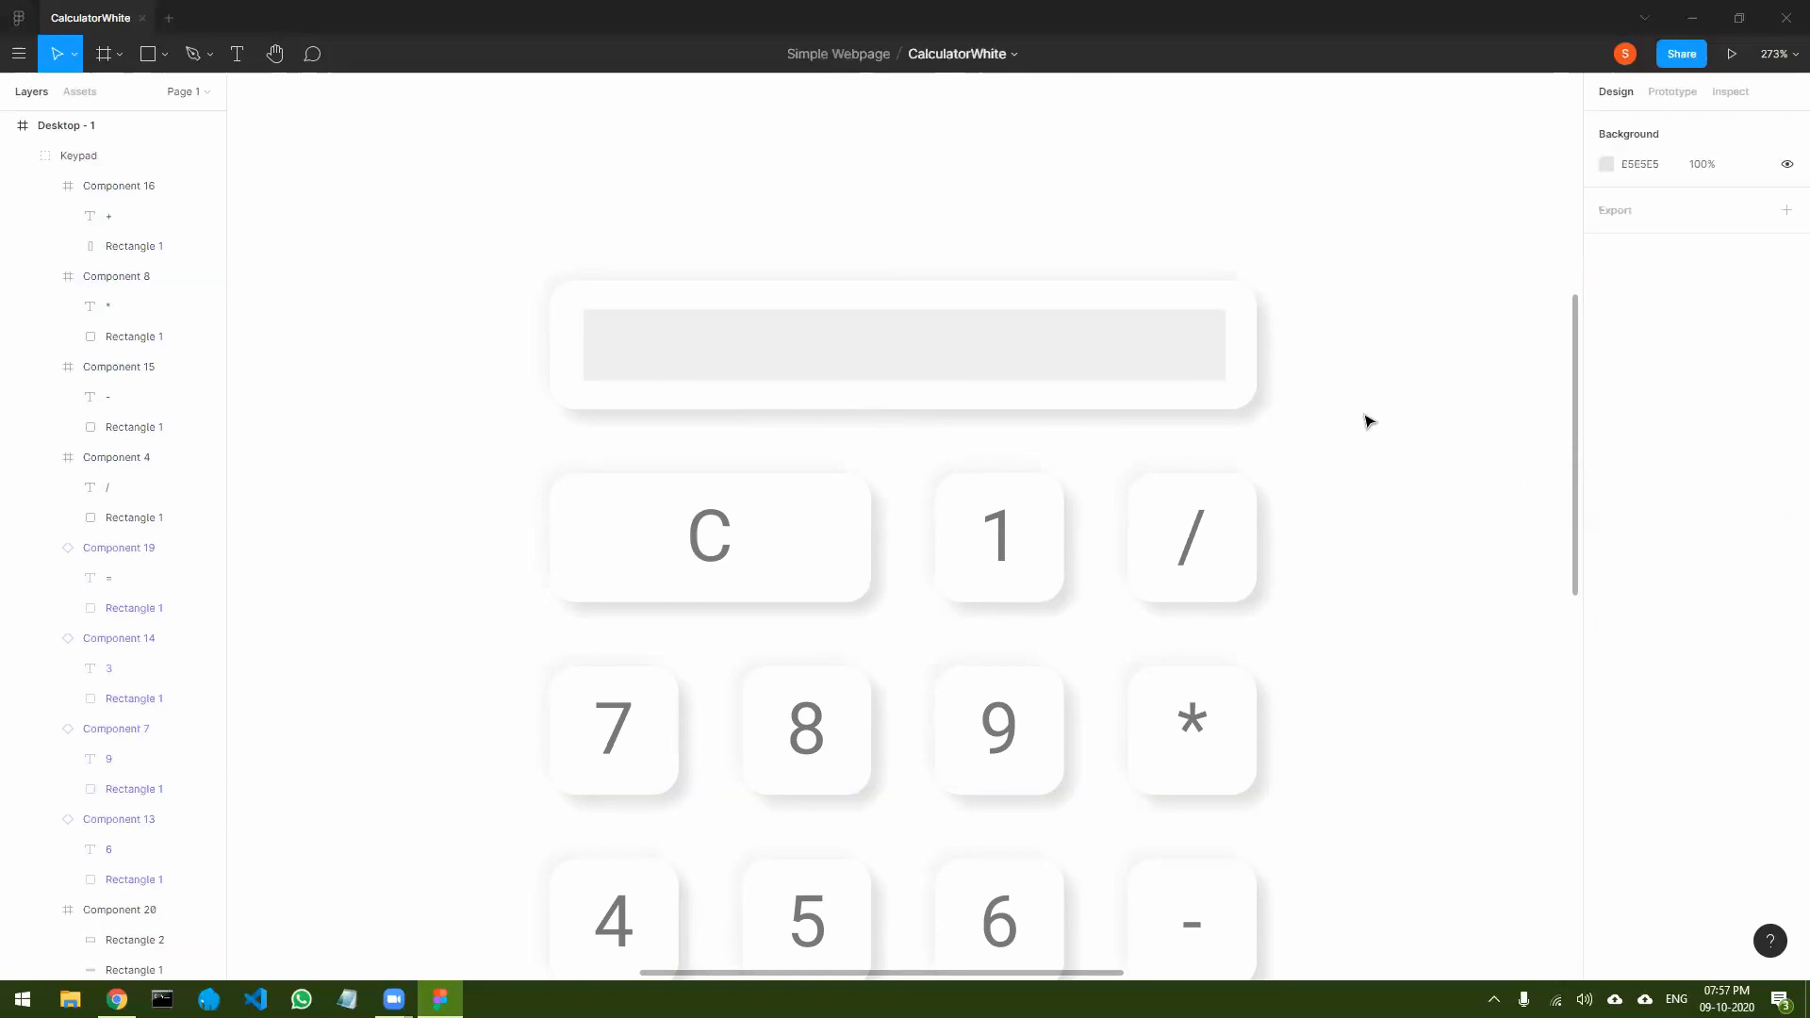
pyautogui.click(1006, 356)
pyautogui.doubleClick(905, 351)
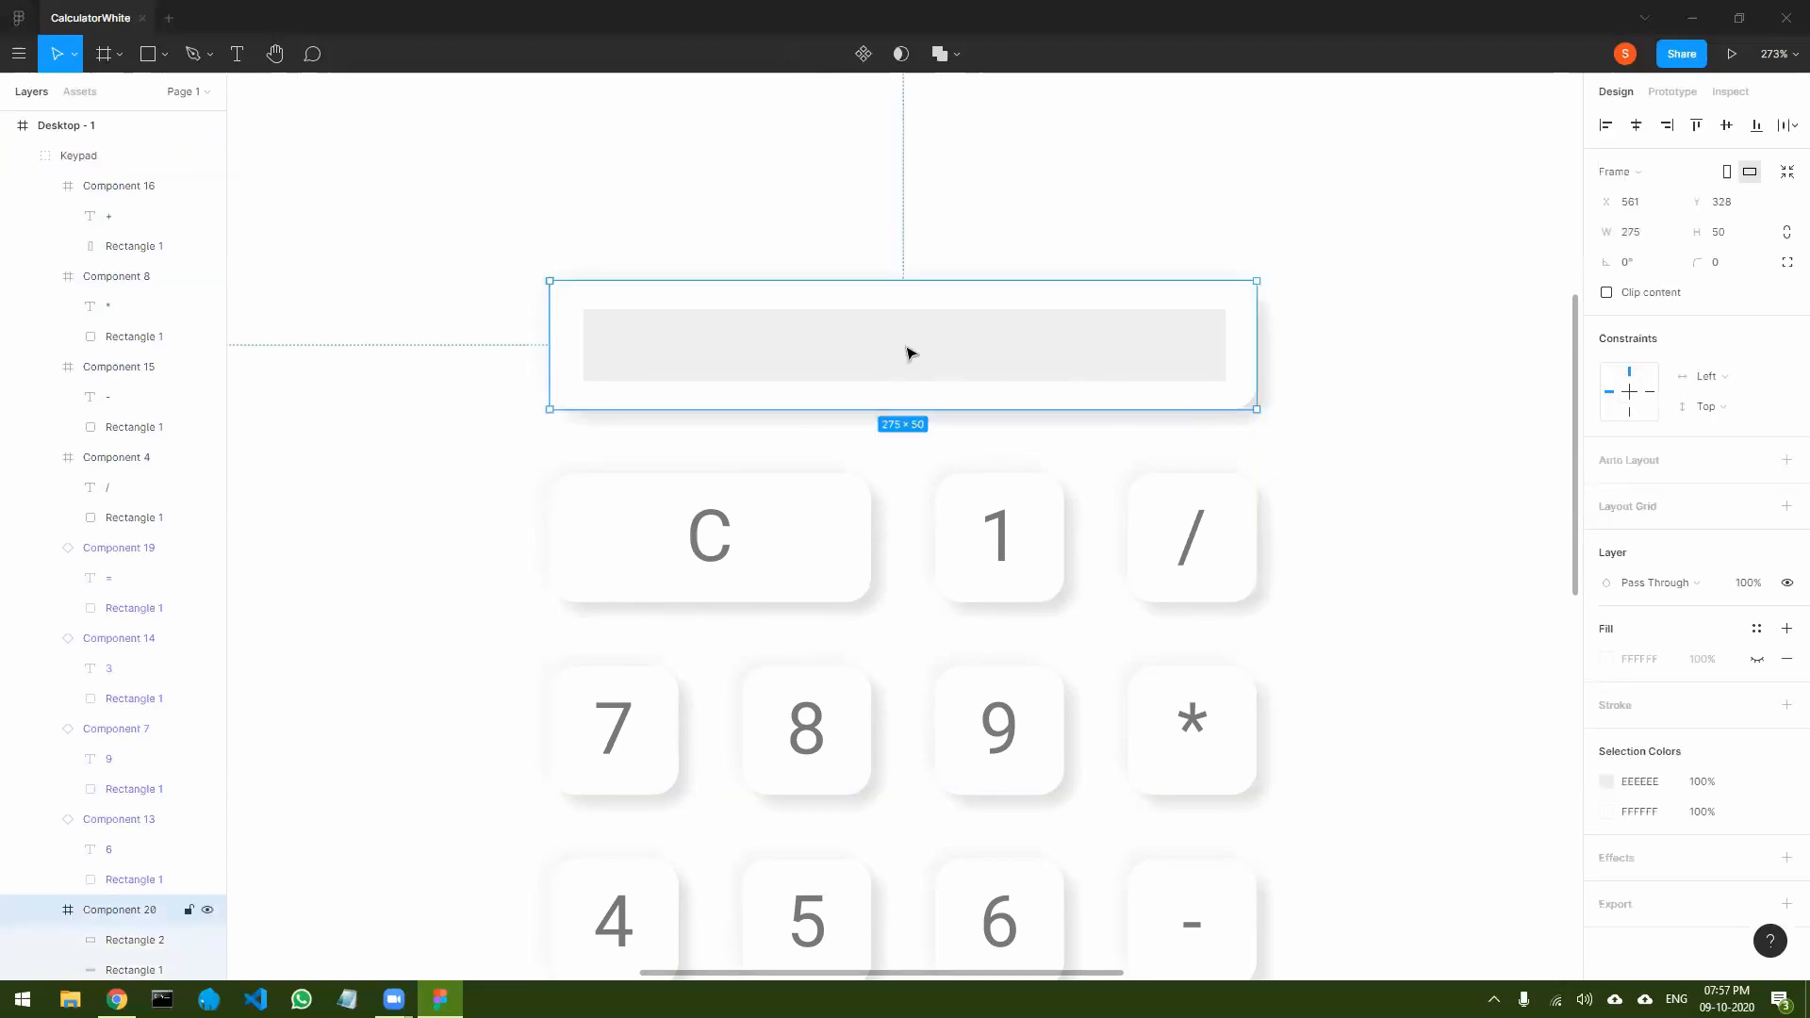
pyautogui.click(237, 54)
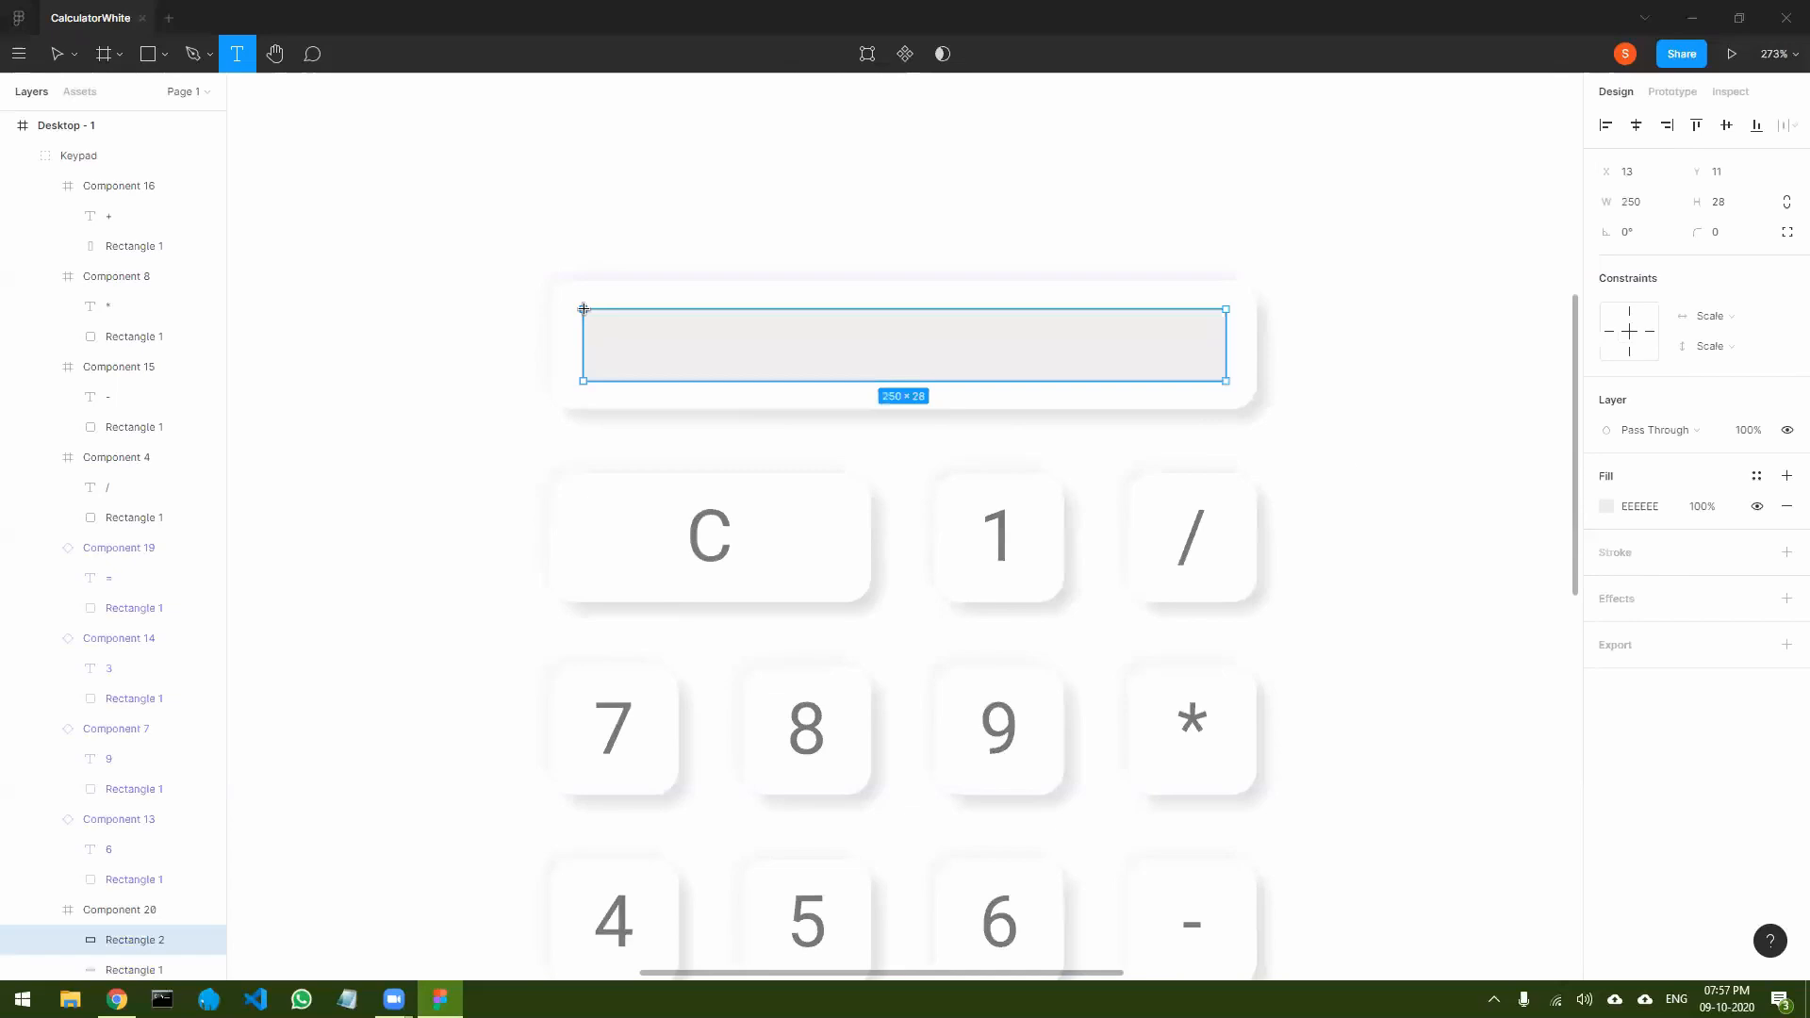
pyautogui.moveTo(586, 309); pyautogui.dragTo(1227, 385)
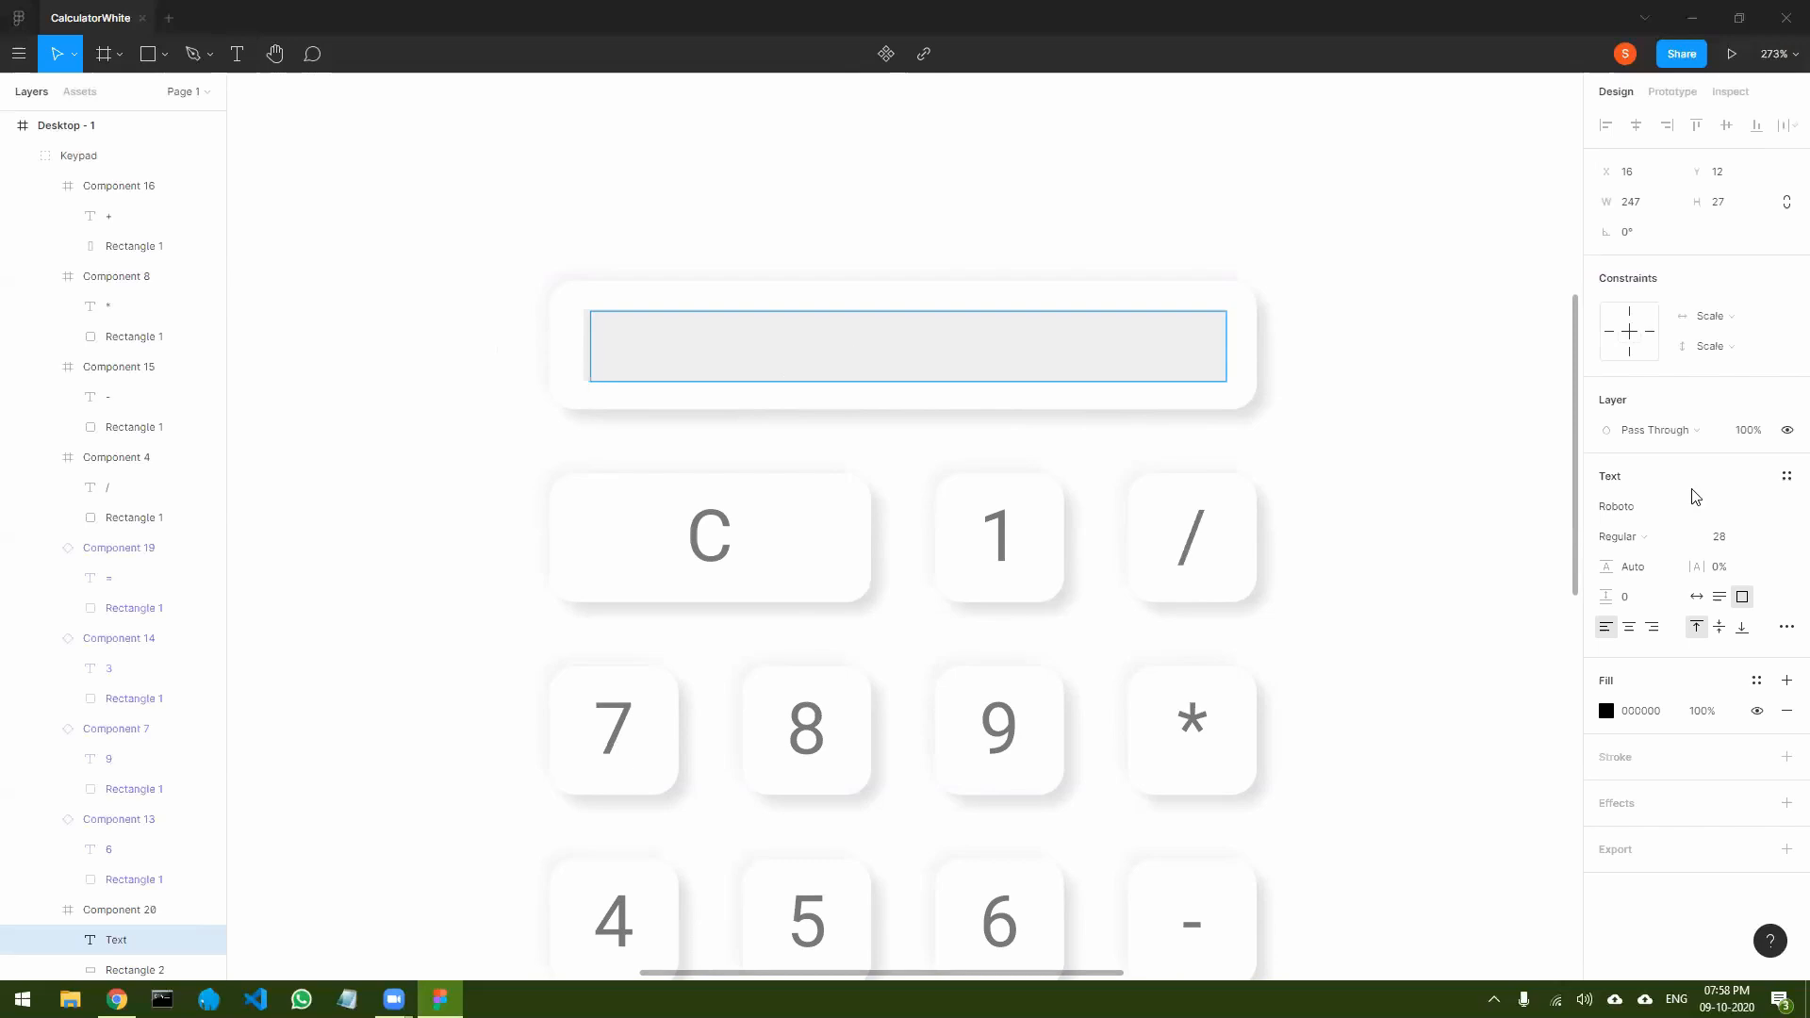
pyautogui.click(1652, 627)
pyautogui.click(912, 341)
pyautogui.write('898857675')
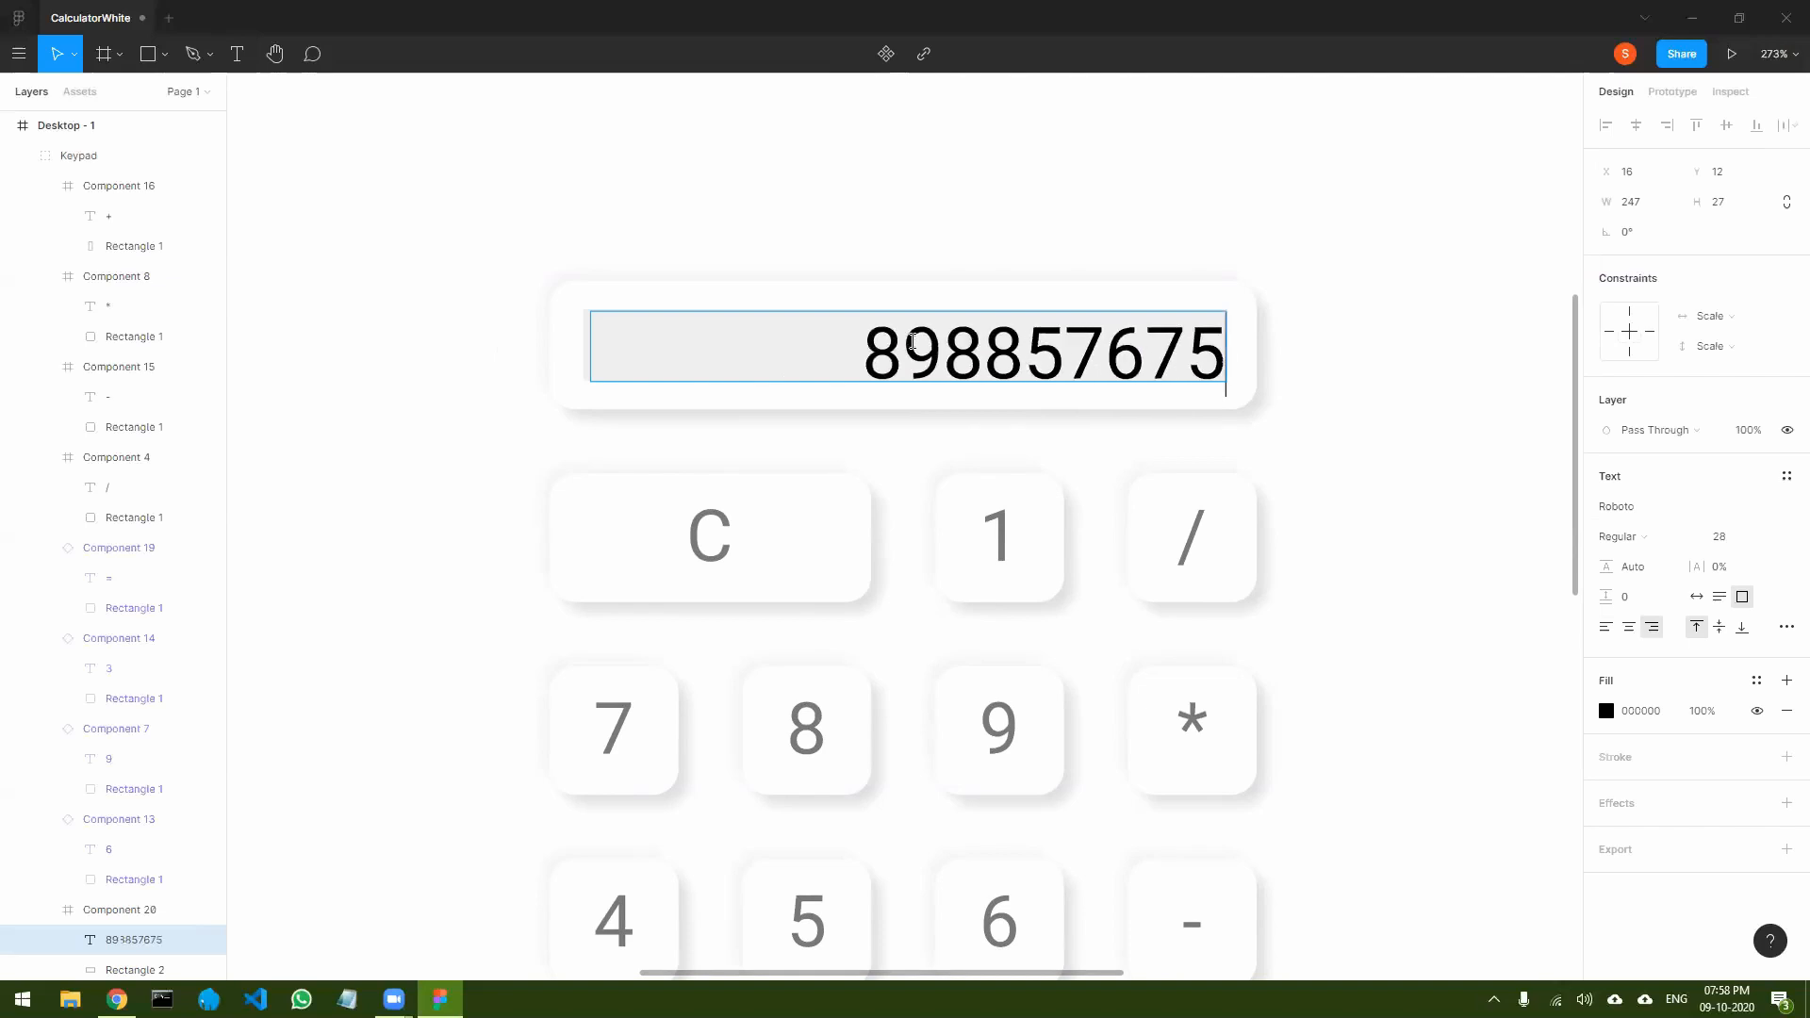
pyautogui.write('5')
pyautogui.press('Escape')
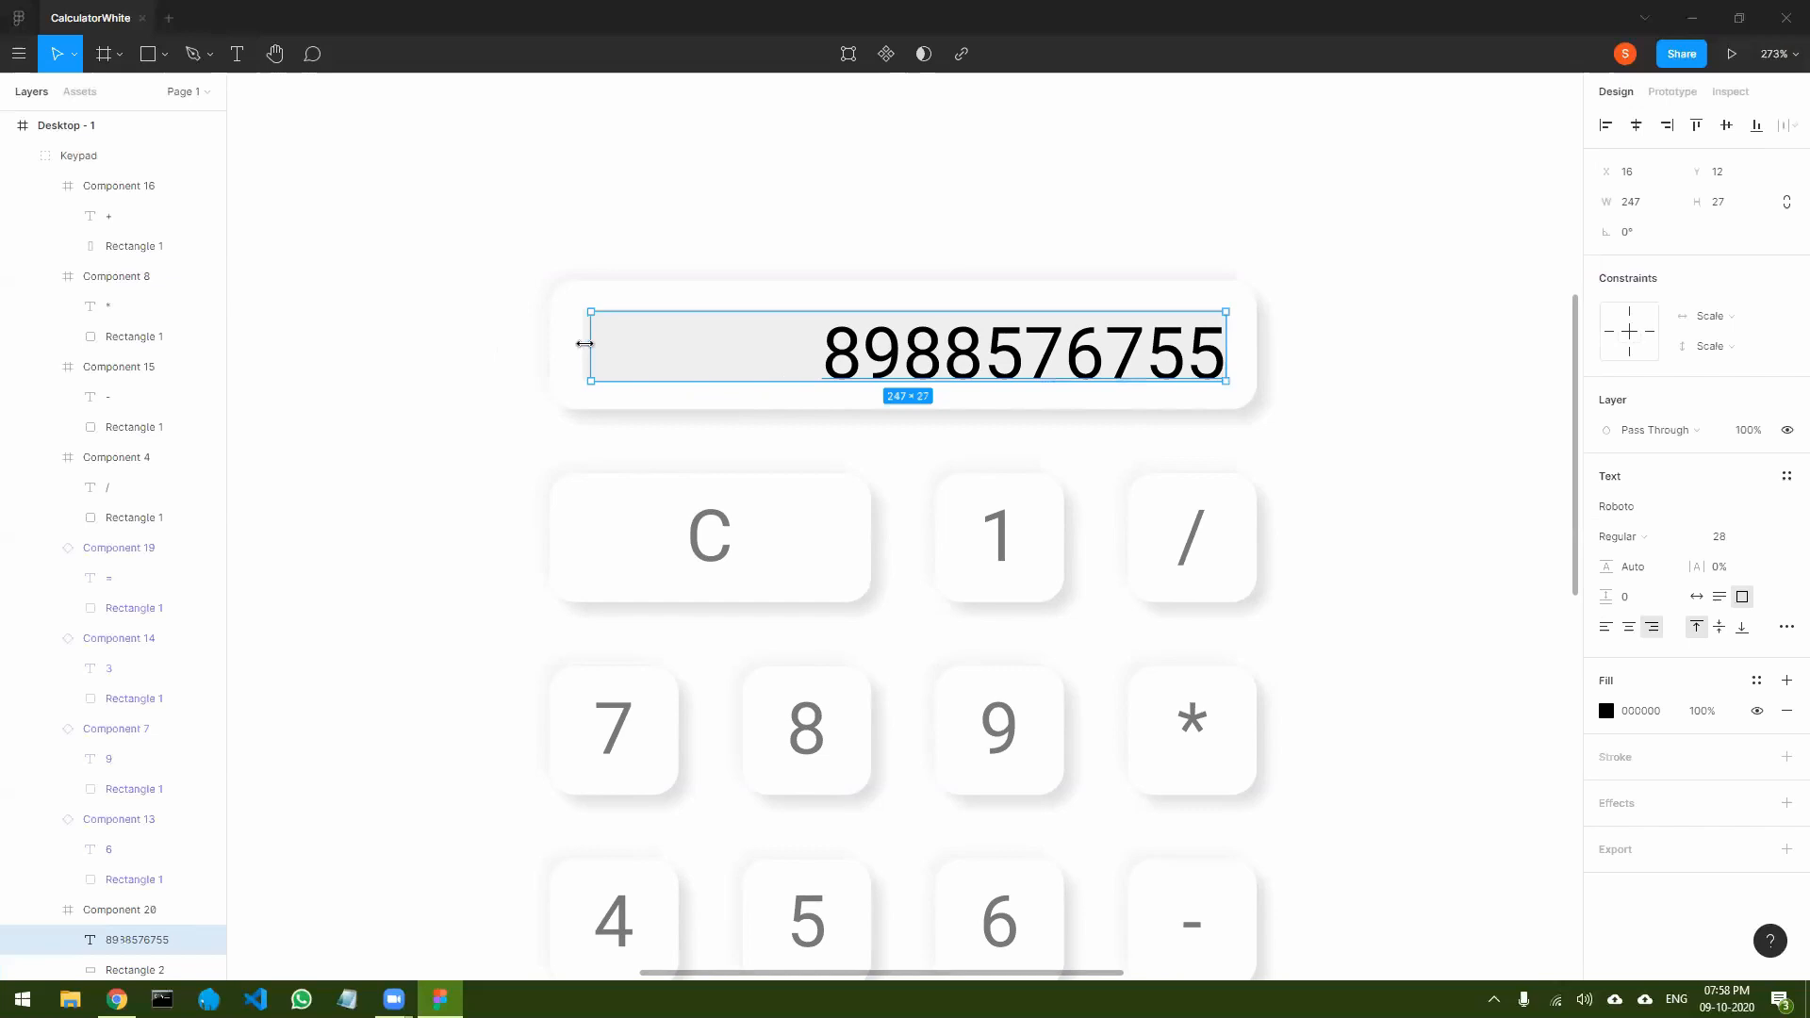
pyautogui.click(1397, 496)
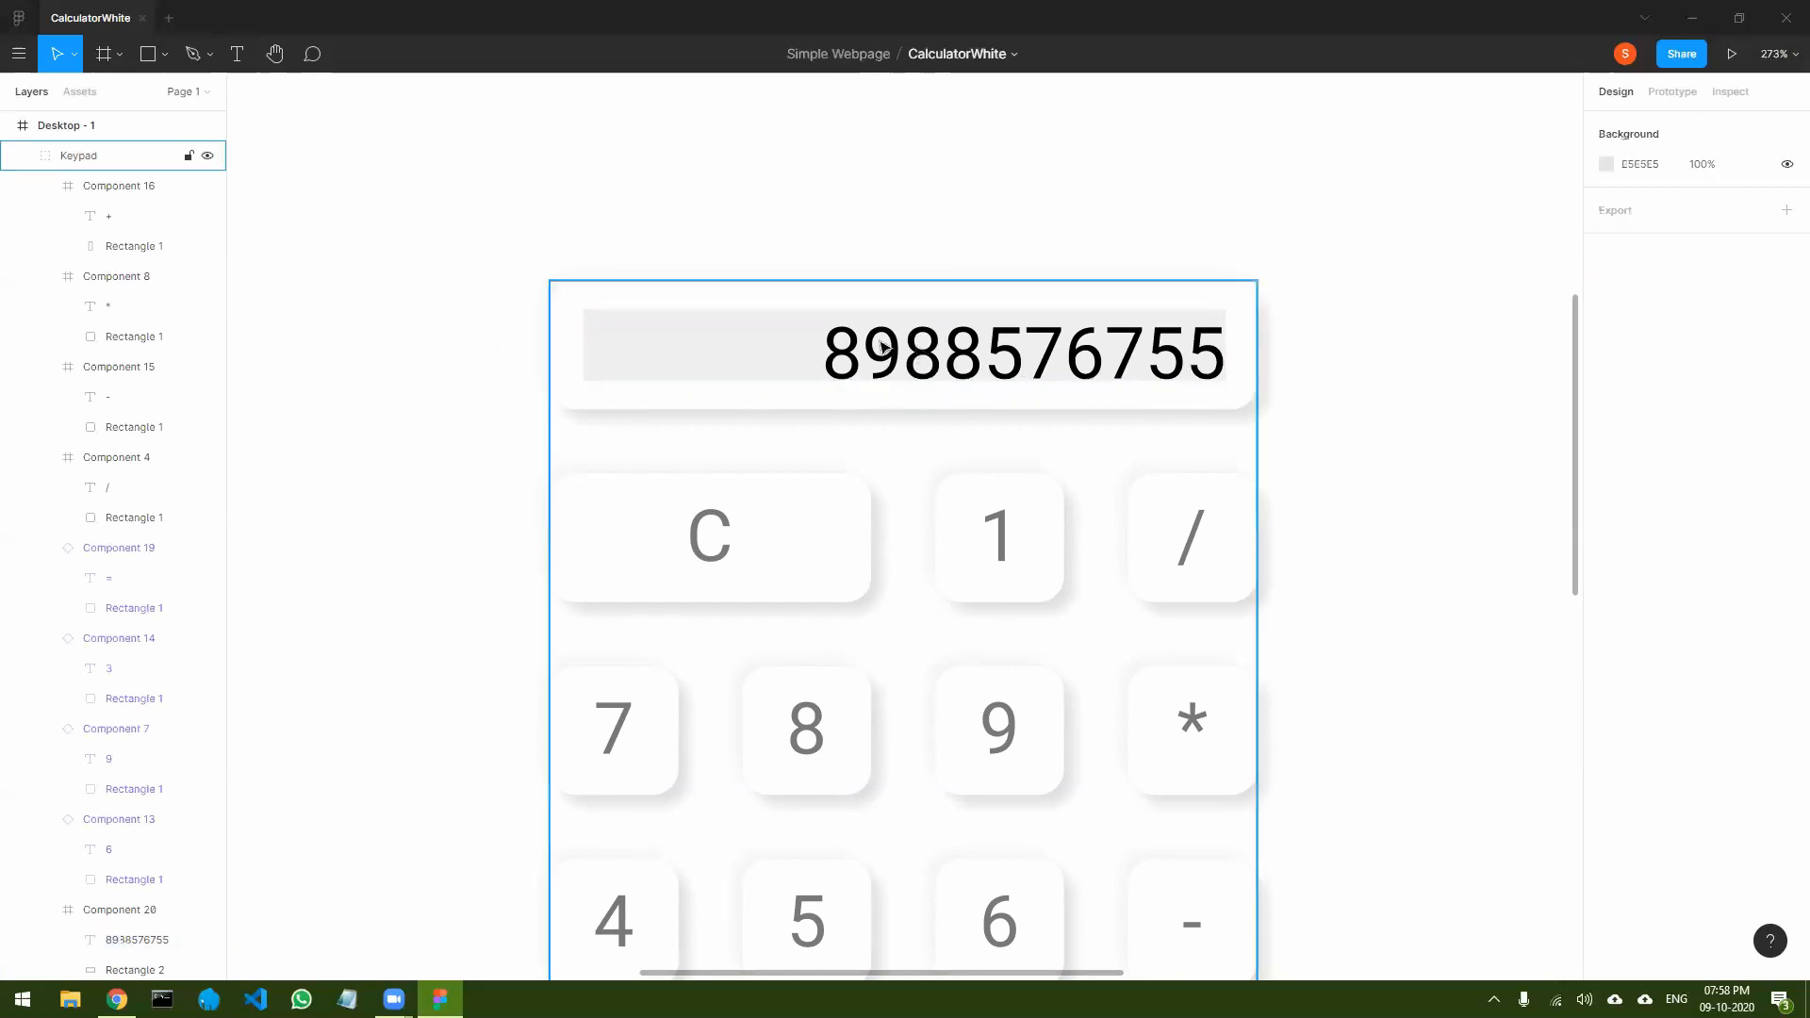
# - Set the display number to 26 pt and centre it vertically in its box
pyautogui.click(783, 346)
pyautogui.click(895, 355)
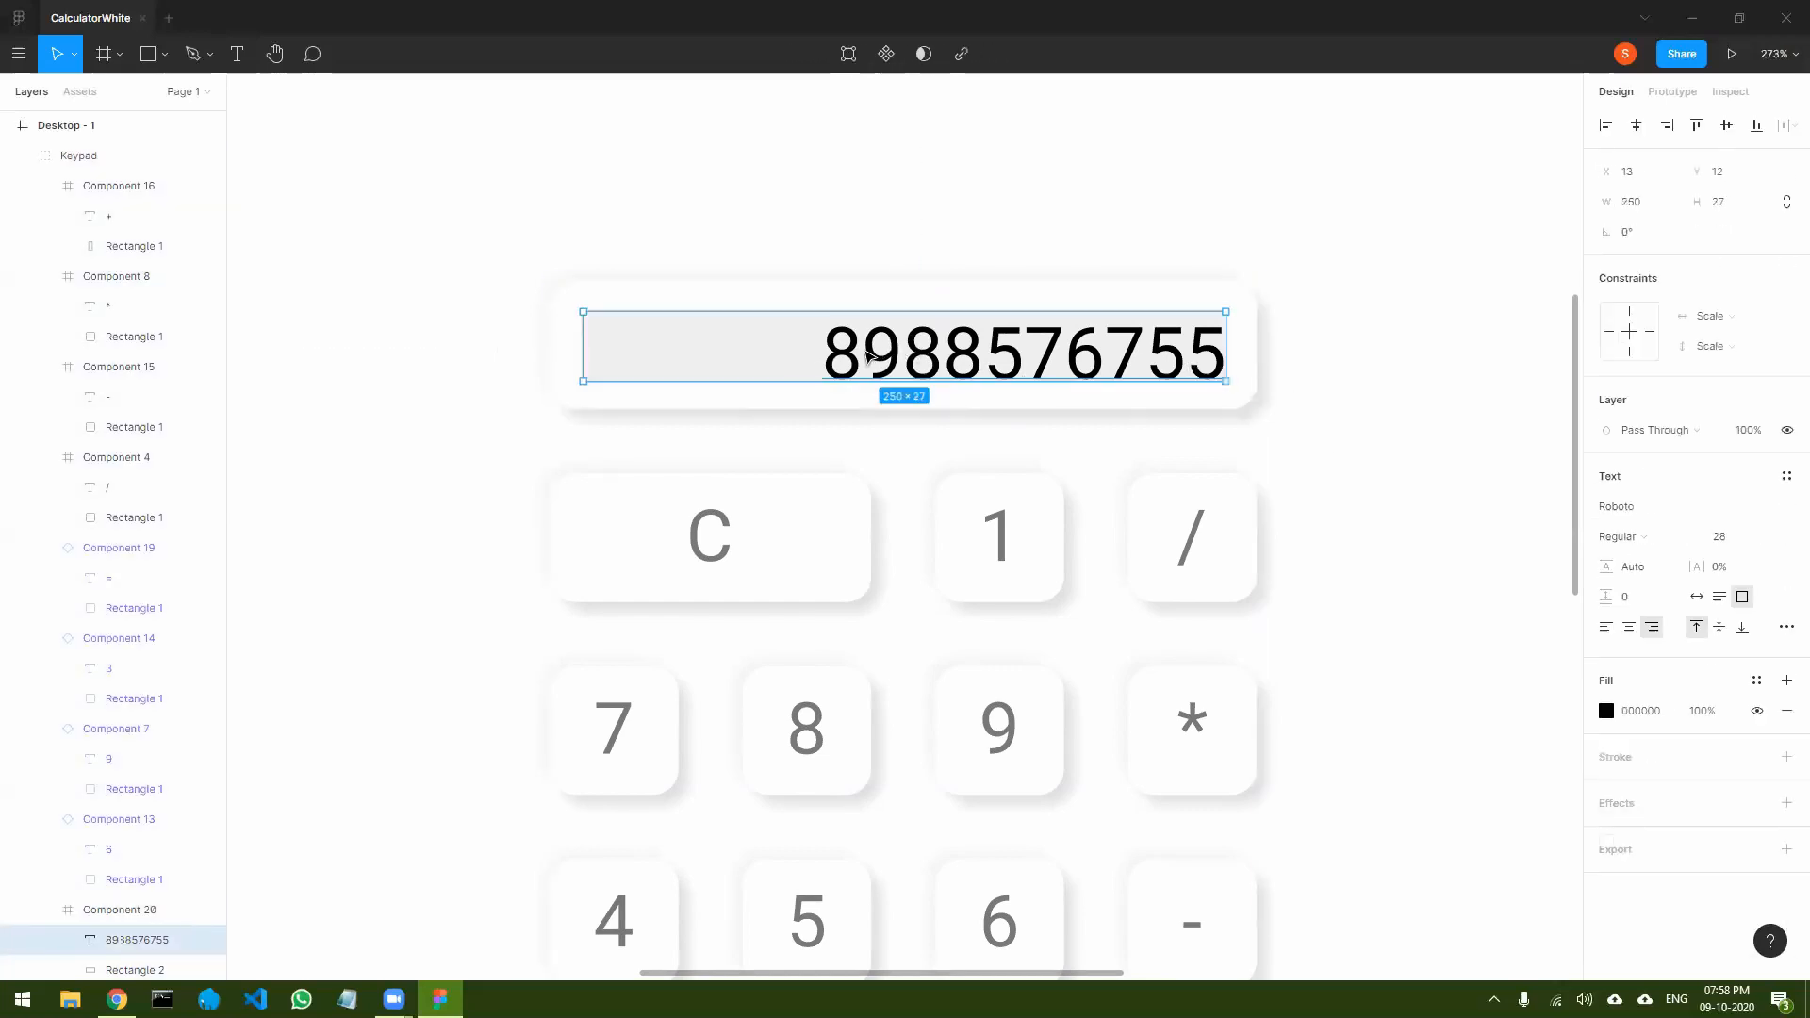
pyautogui.moveTo(862, 370); pyautogui.dragTo(861, 379)
pyautogui.doubleClick(1022, 349)
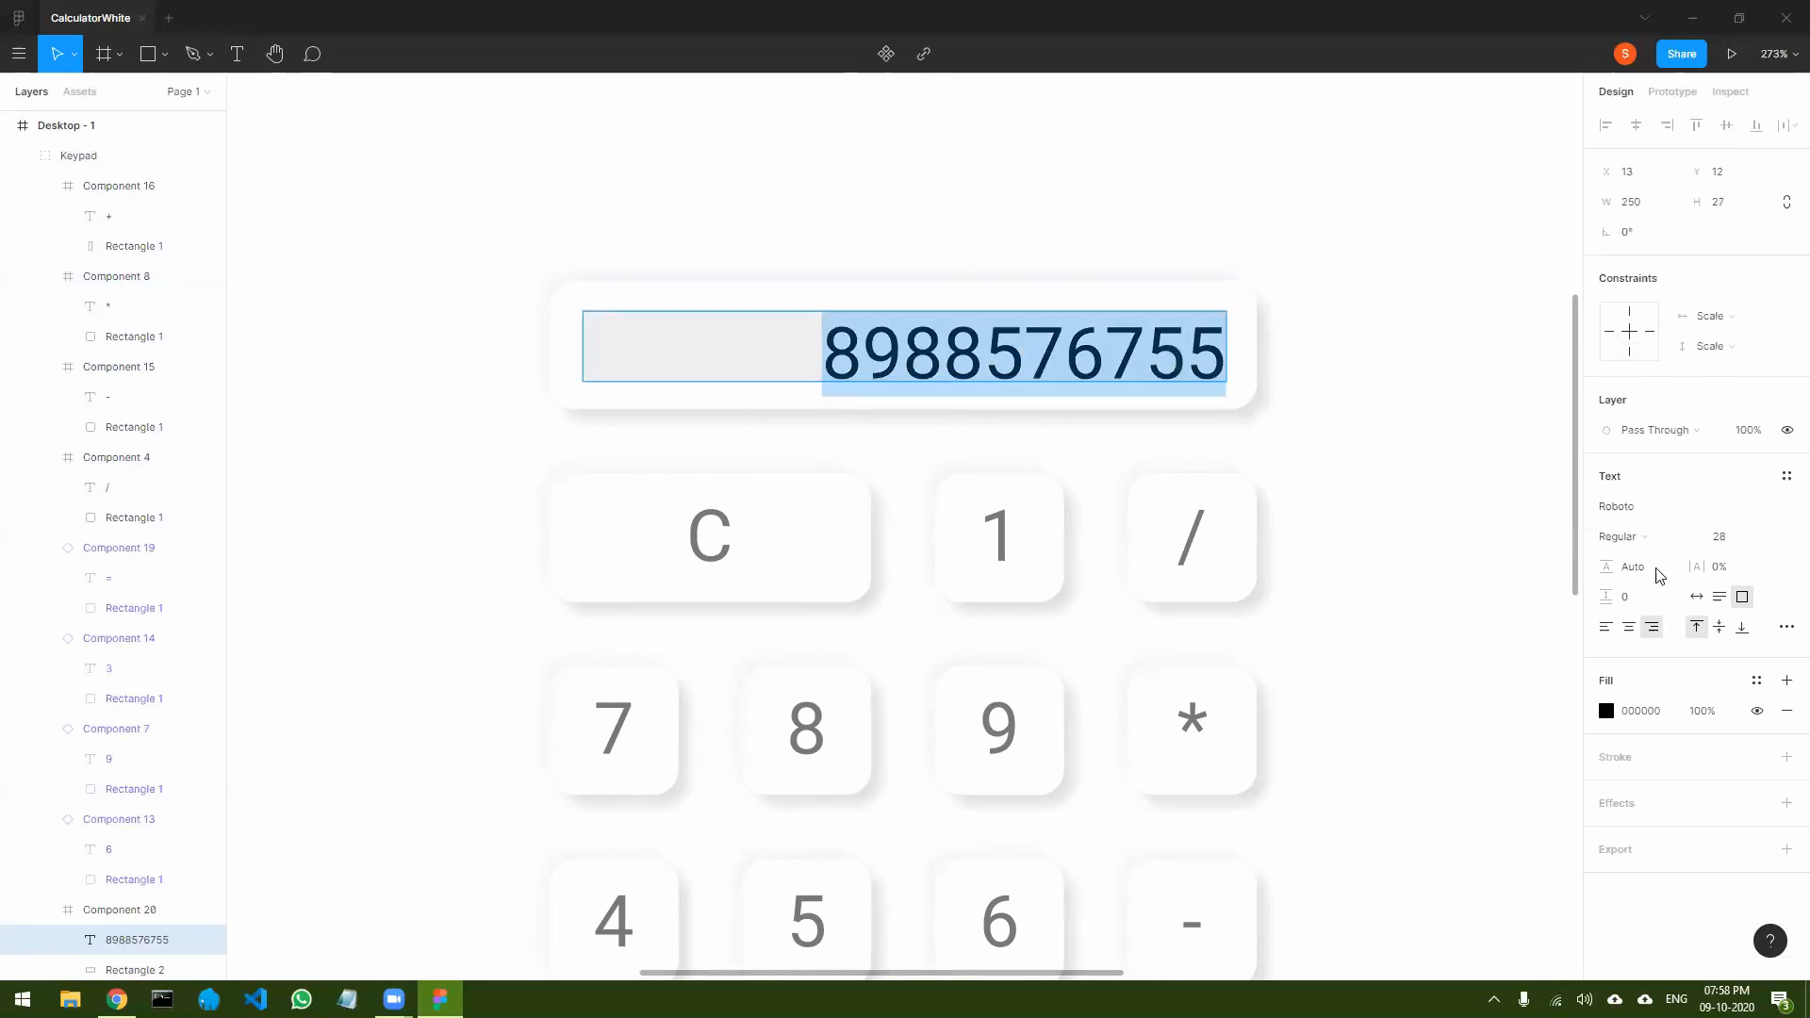
pyautogui.click(1722, 539)
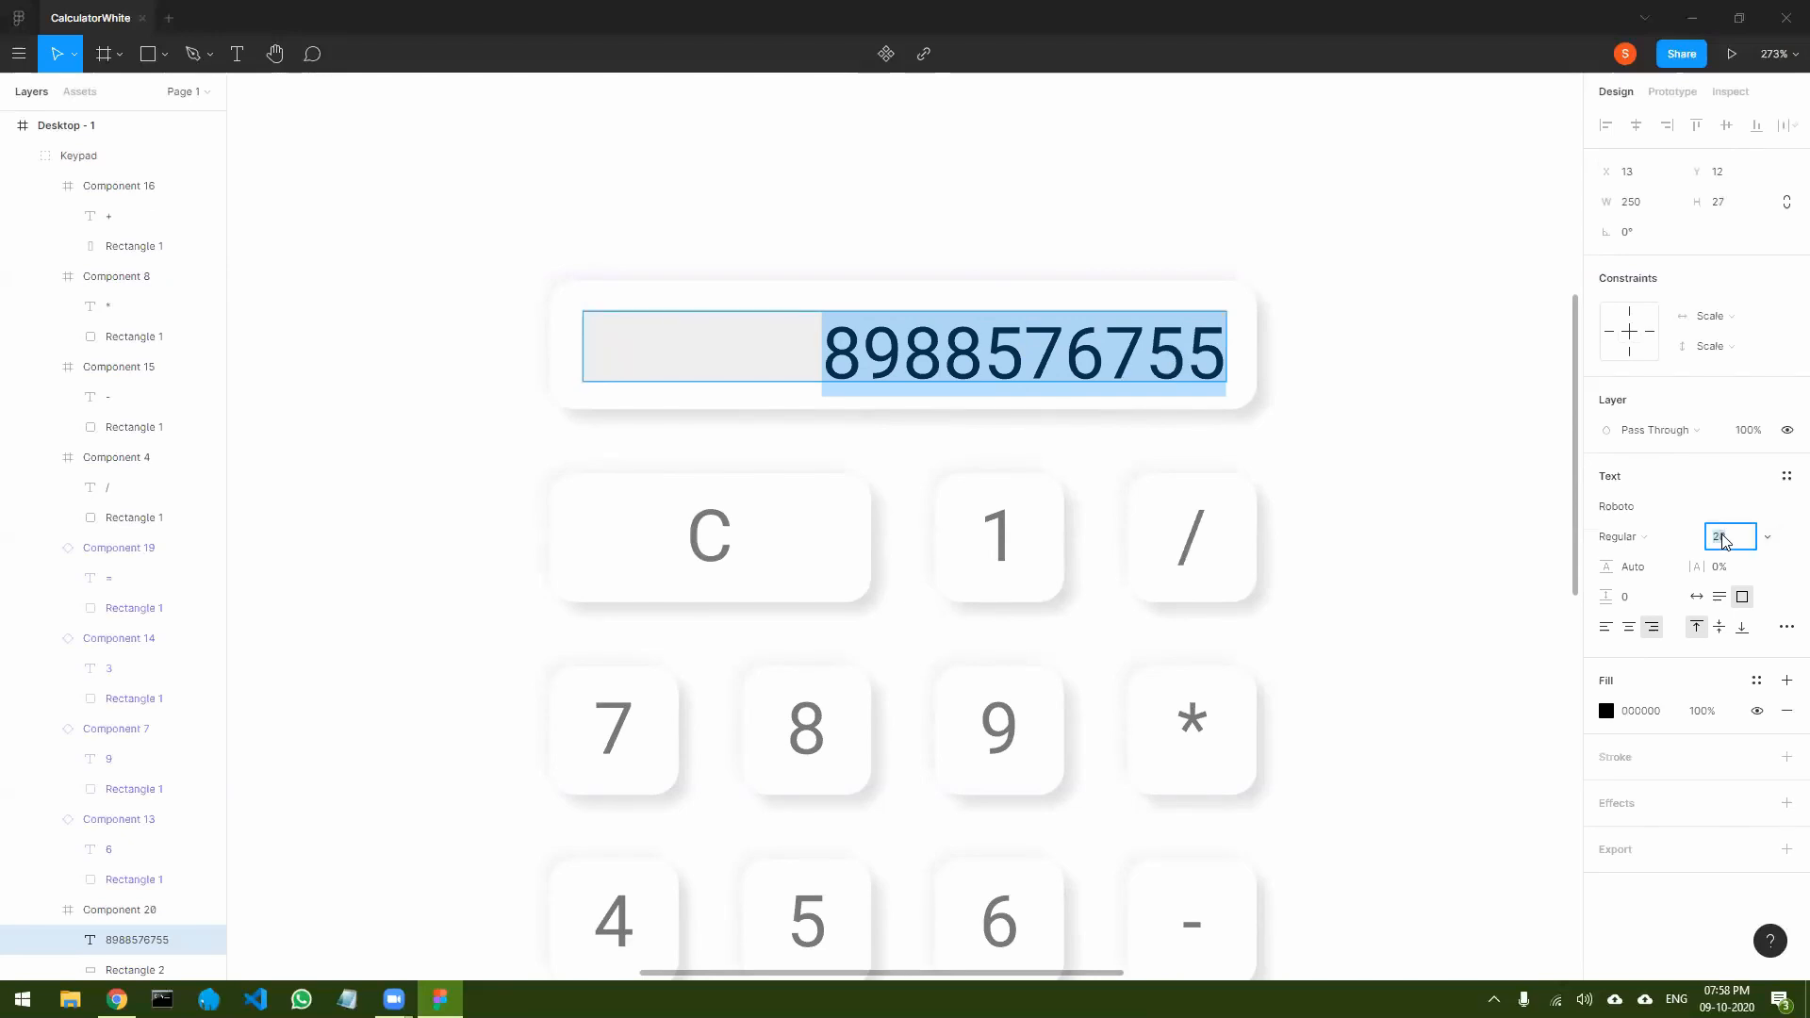
pyautogui.press('Return')
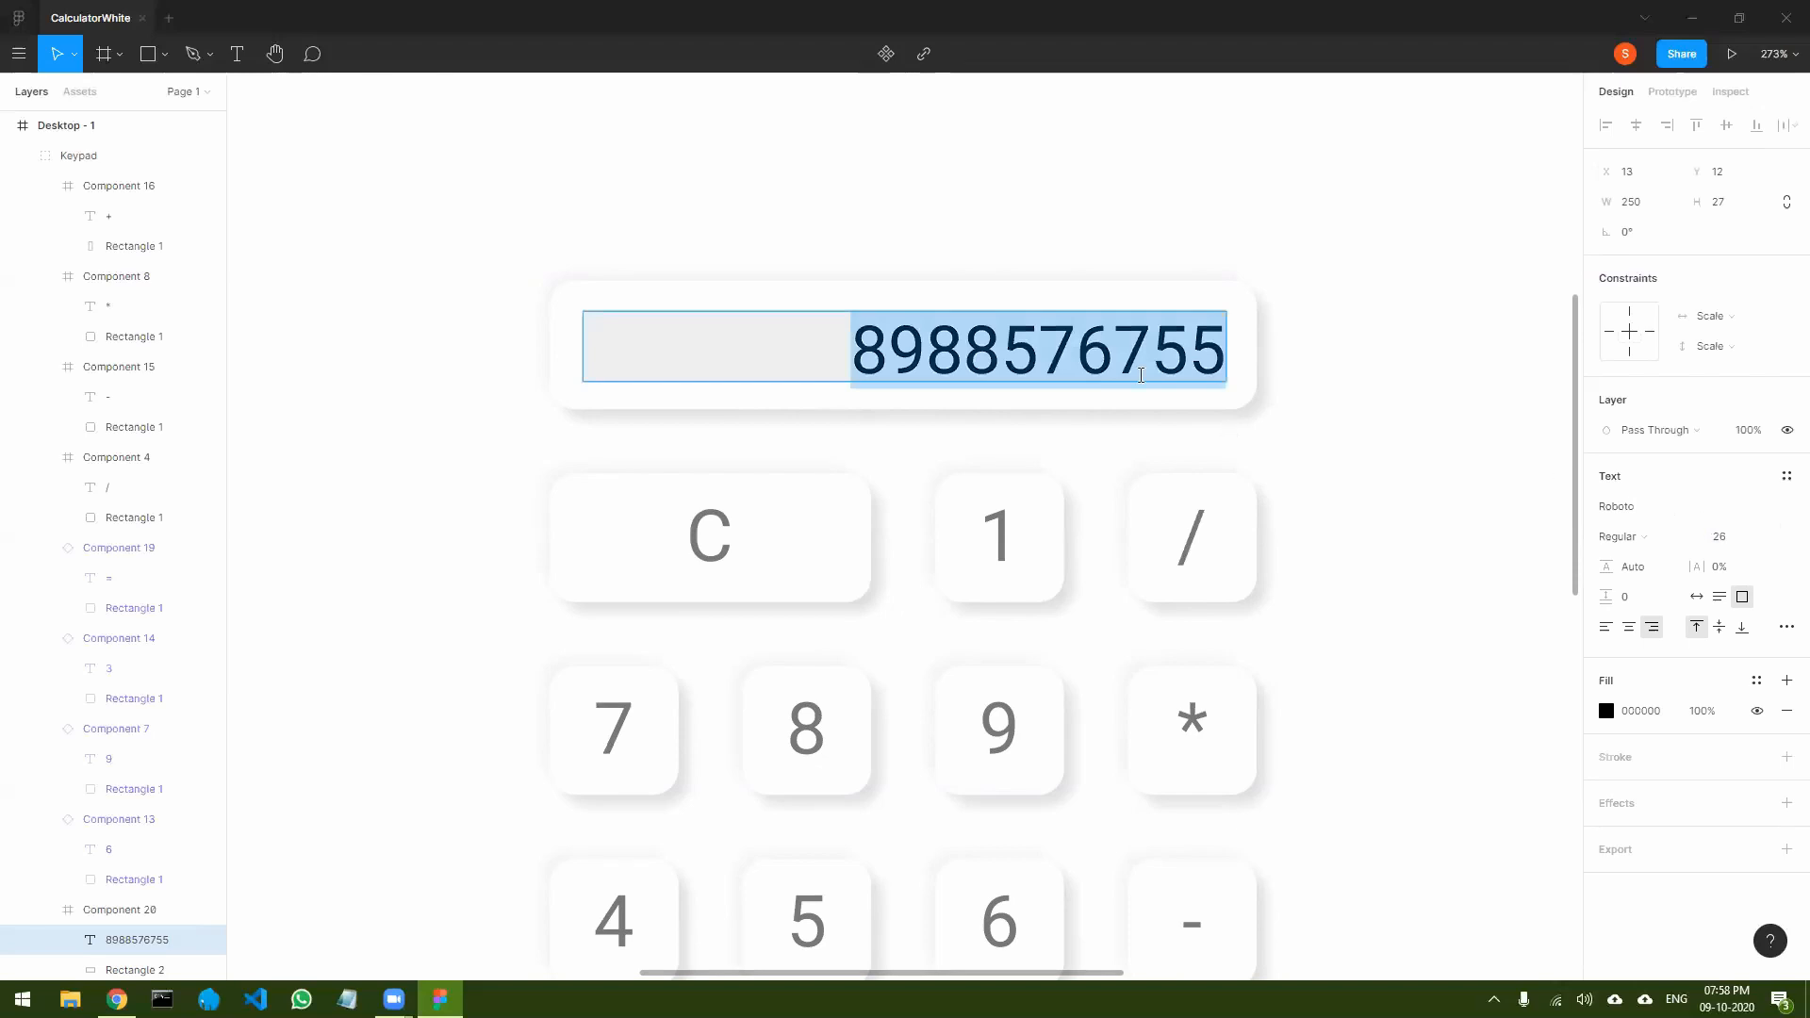
pyautogui.click(1720, 630)
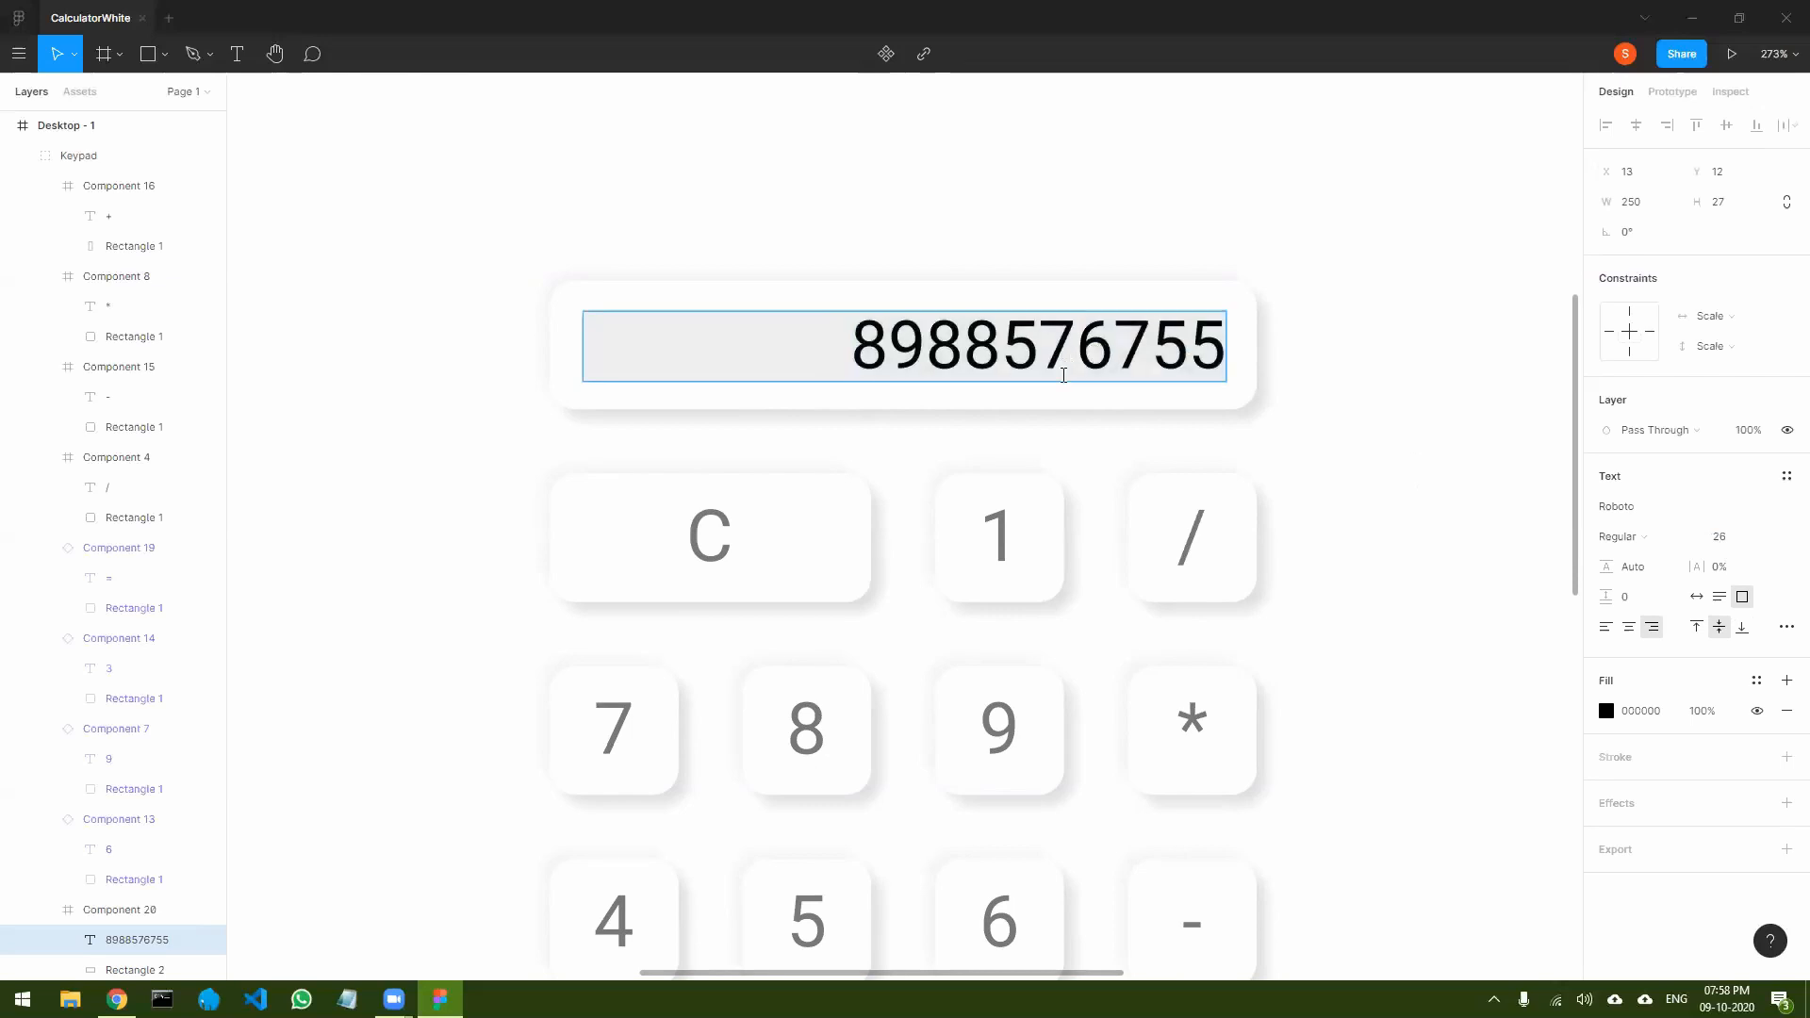
pyautogui.press('Escape')
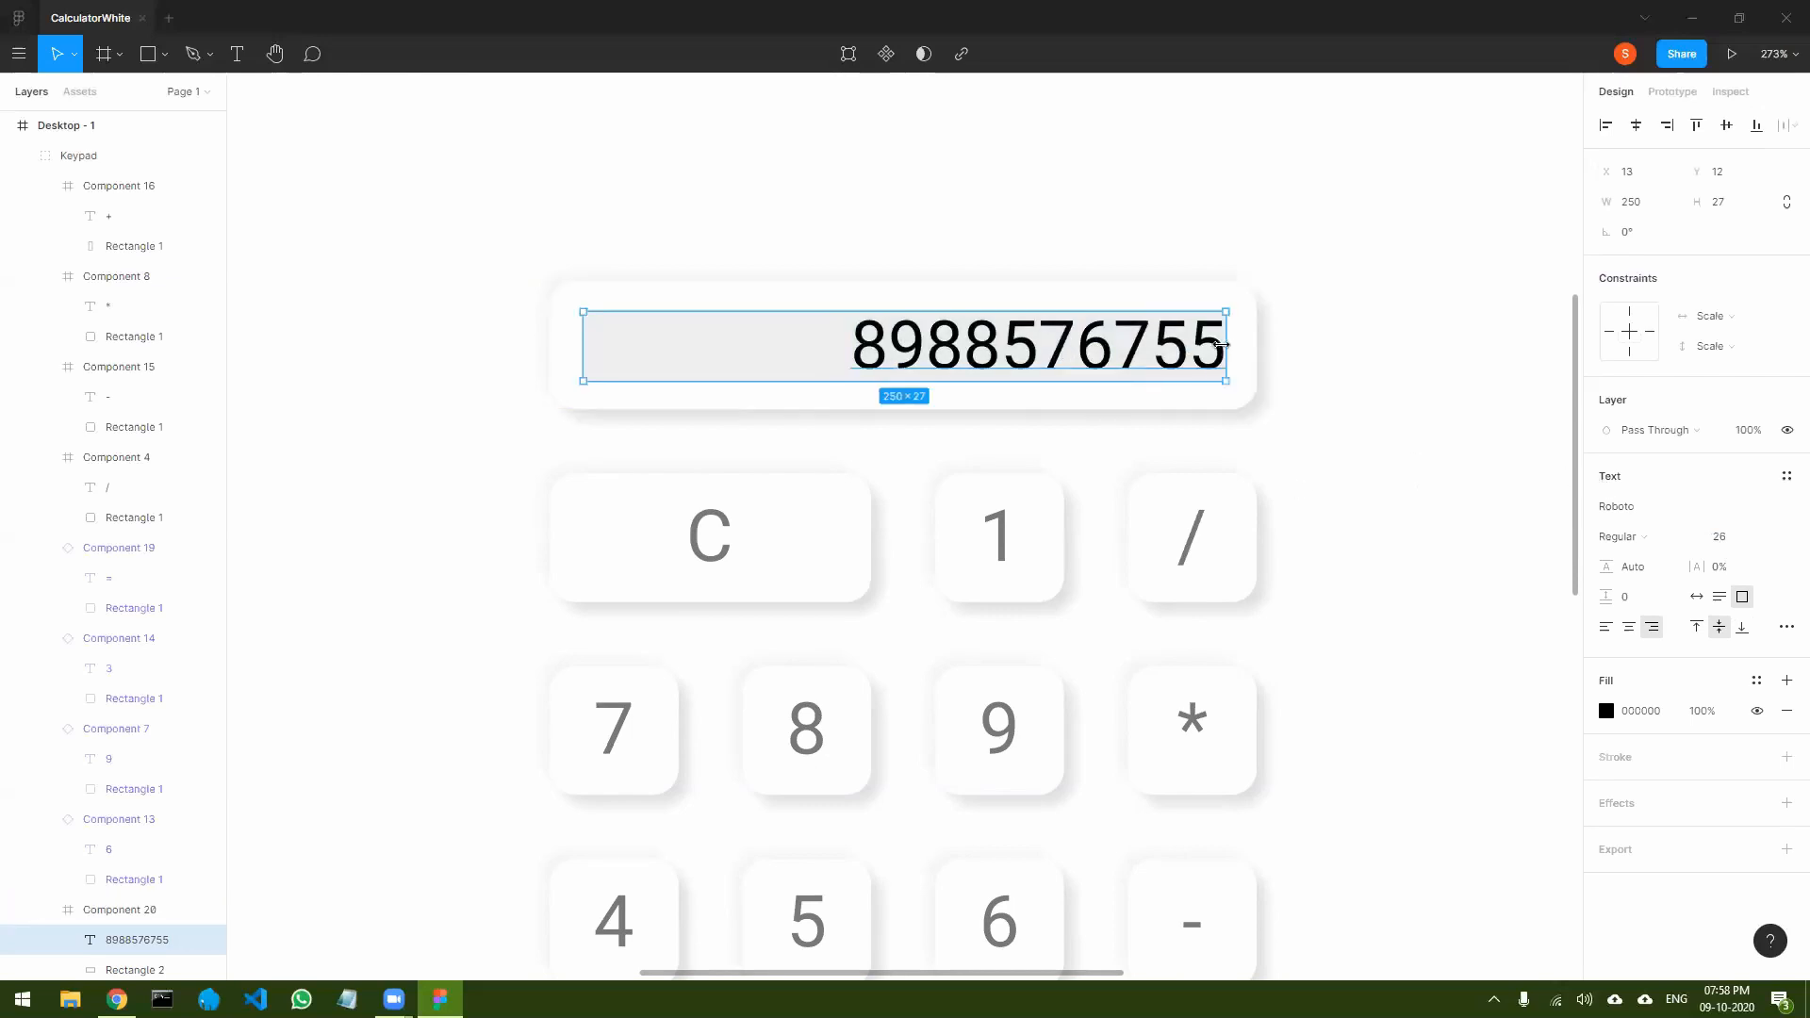
# - Narrow the number's text box to 240 wide, inset from both edges
pyautogui.moveTo(1222, 345); pyautogui.dragTo(1217, 345)
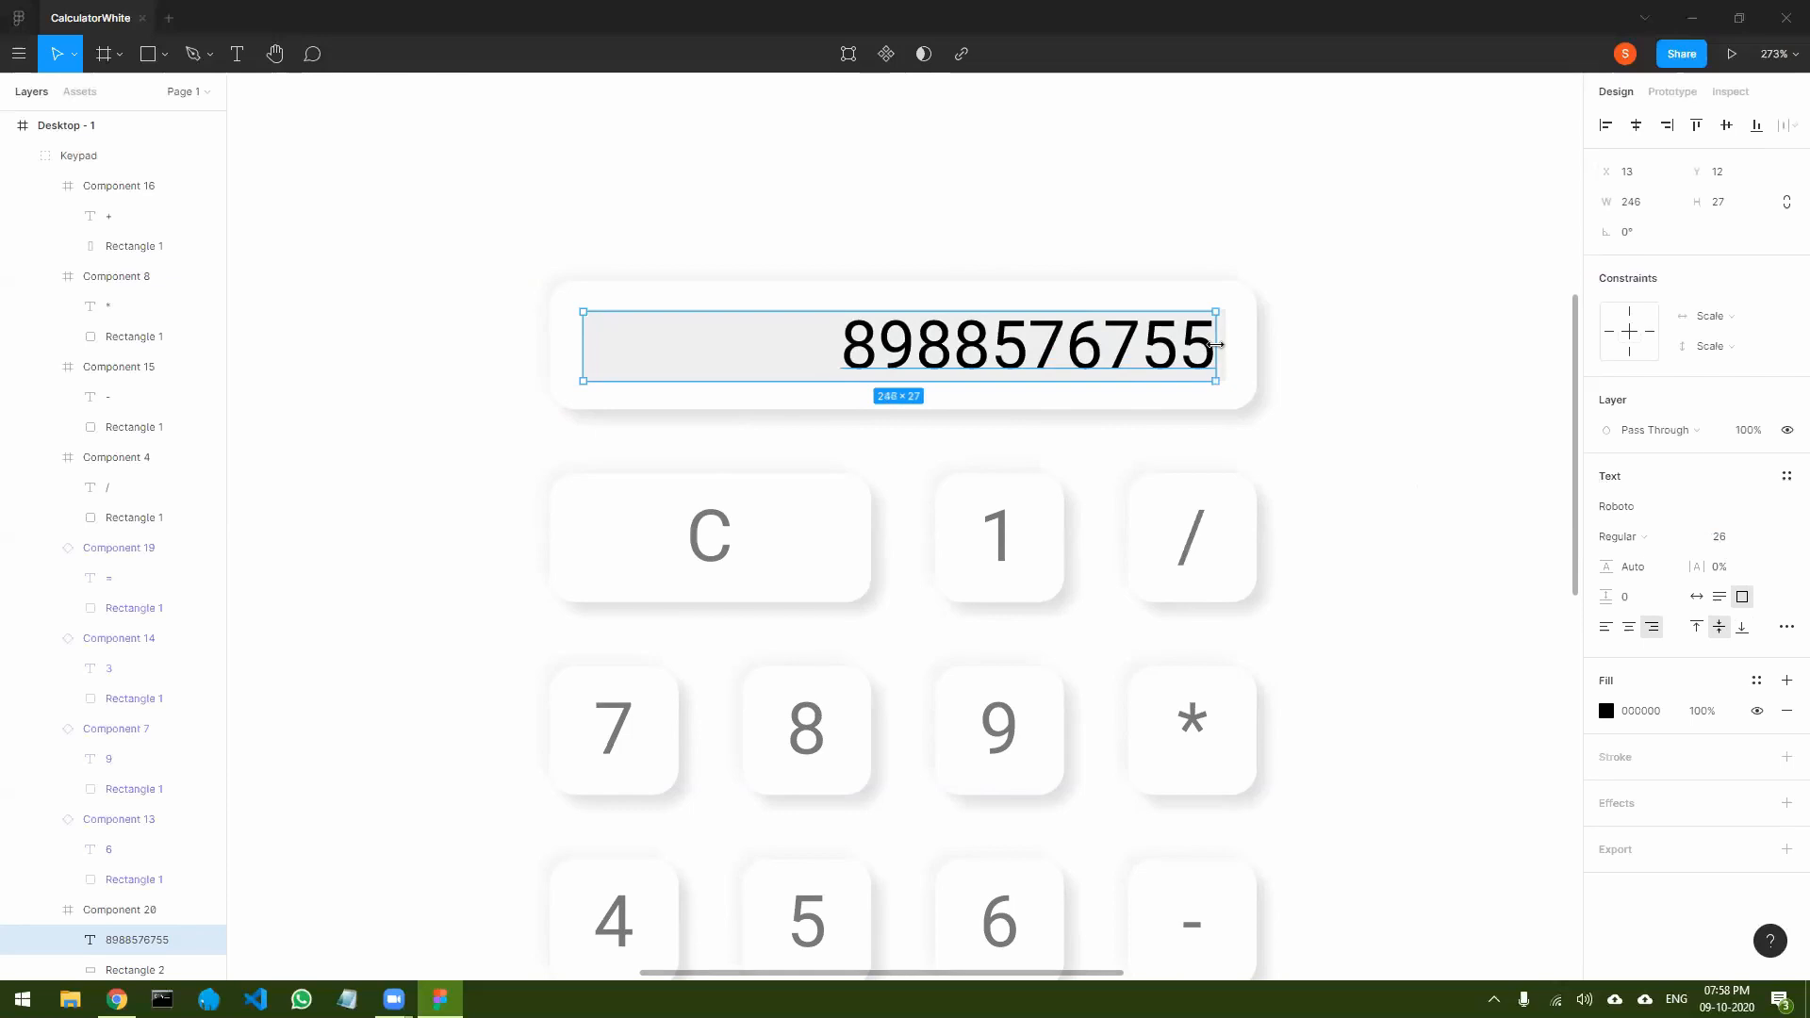
pyautogui.moveTo(1216, 345); pyautogui.dragTo(1213, 345)
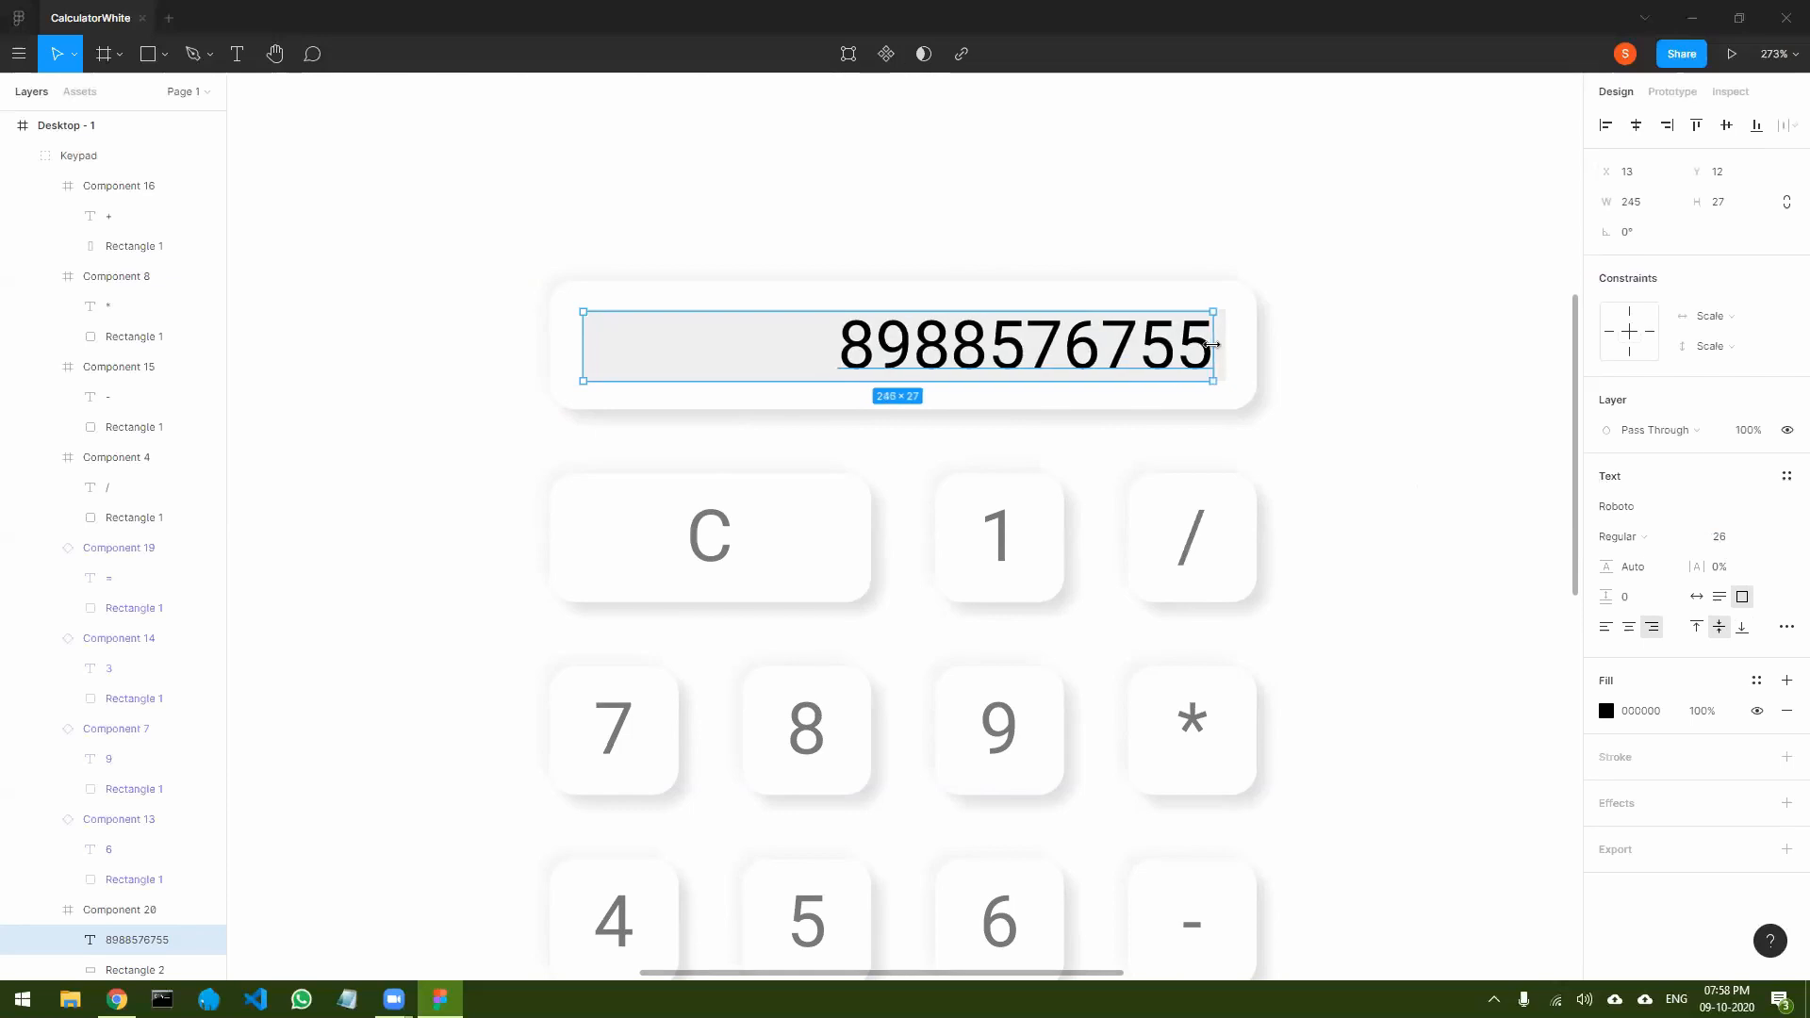
pyautogui.moveTo(585, 345); pyautogui.dragTo(594, 345)
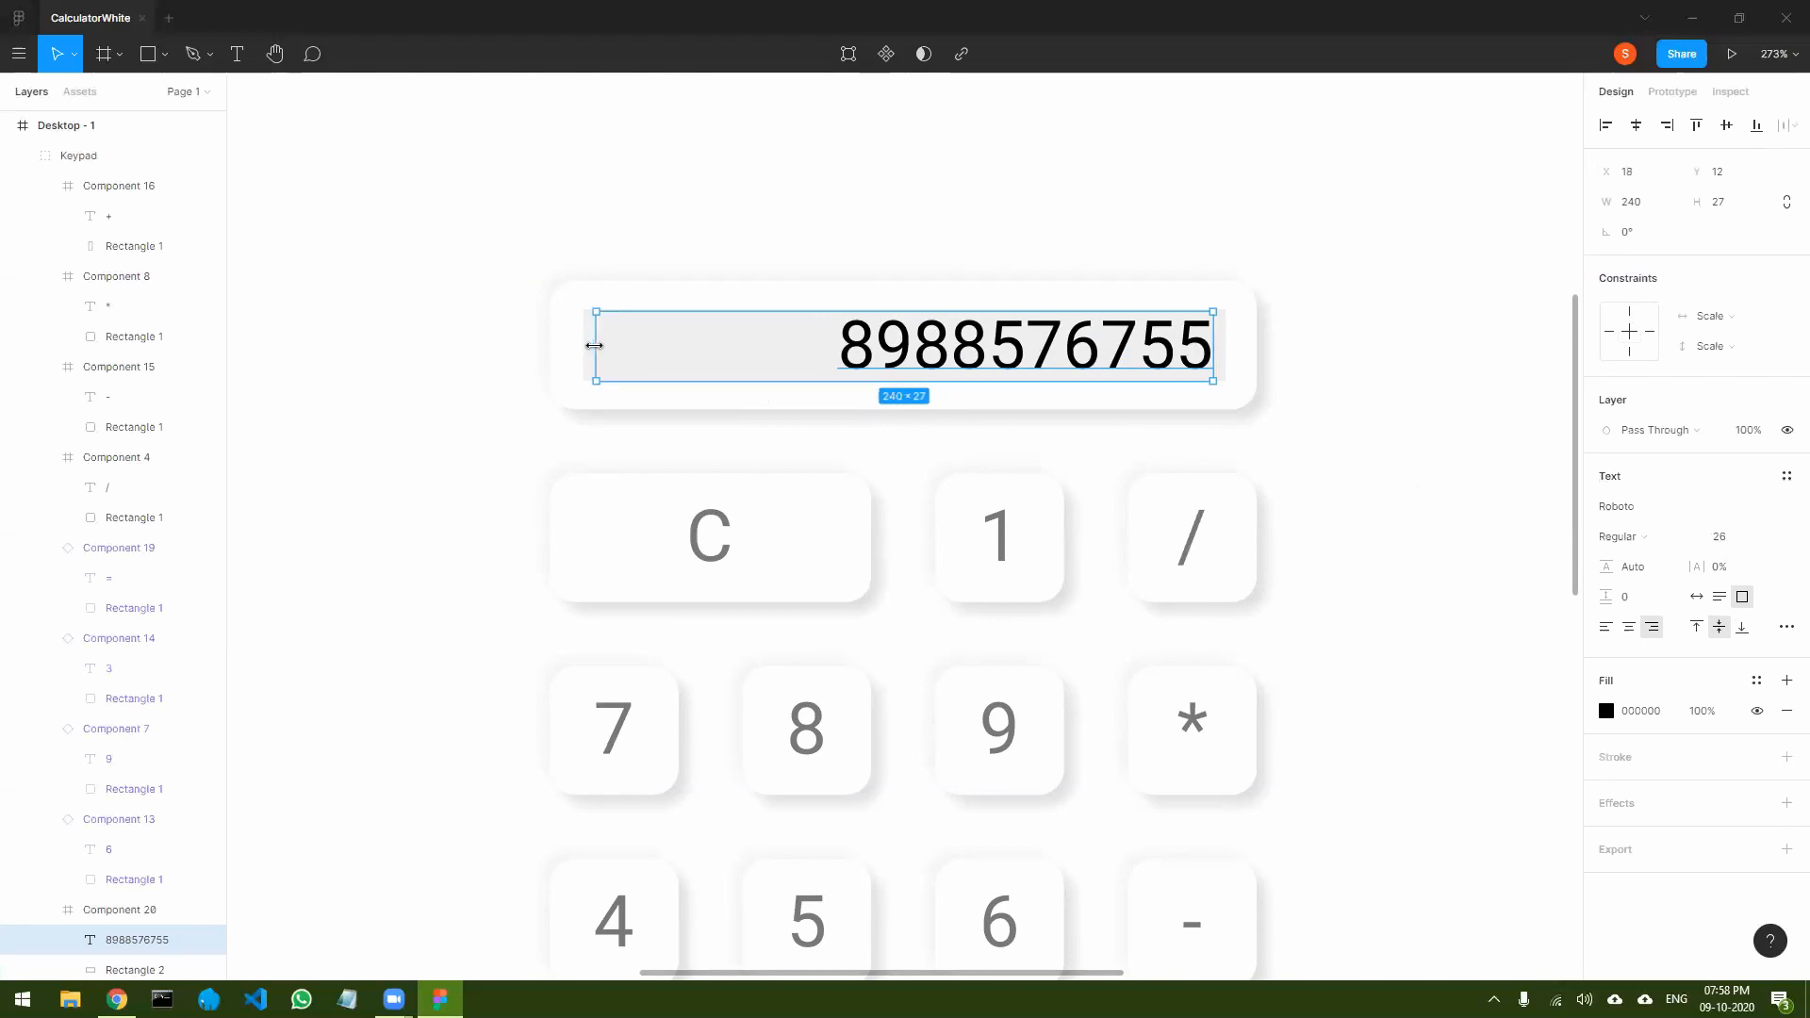
pyautogui.click(1499, 582)
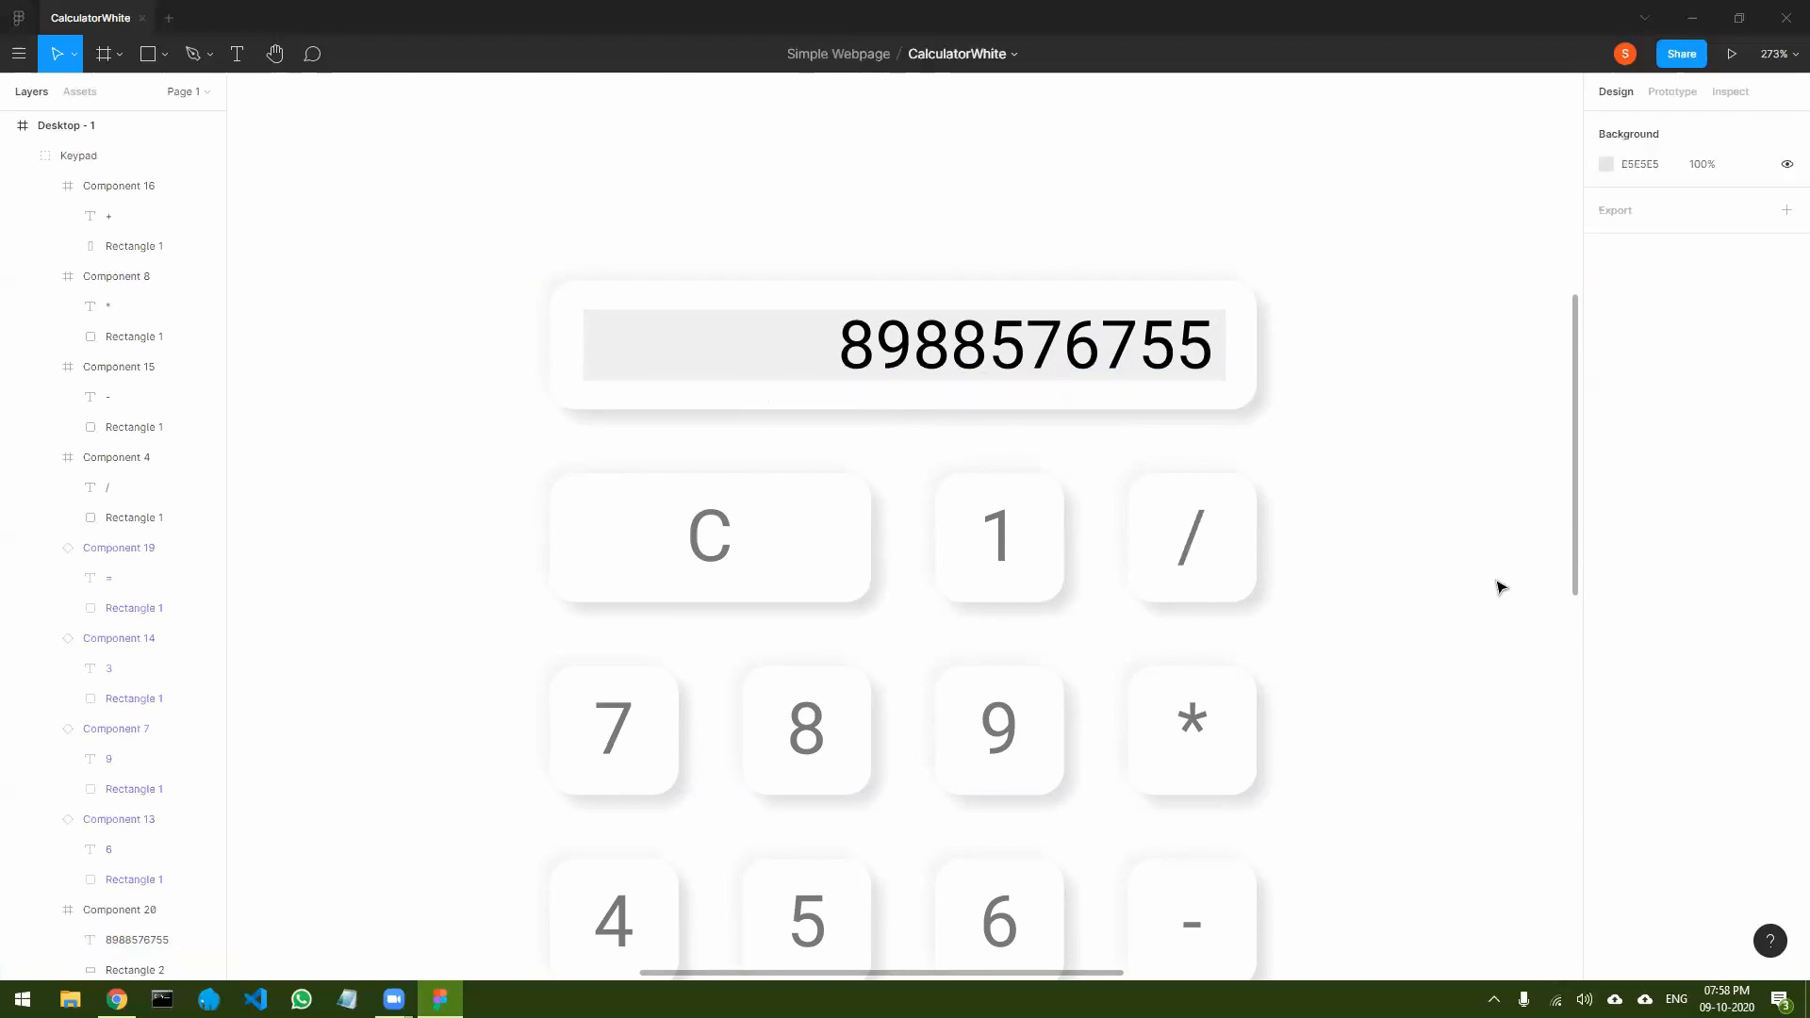
# - Change the display number's fill from black to grey 5F5F5F
pyautogui.click(1089, 363)
pyautogui.doubleClick(1089, 359)
pyautogui.doubleClick(1089, 356)
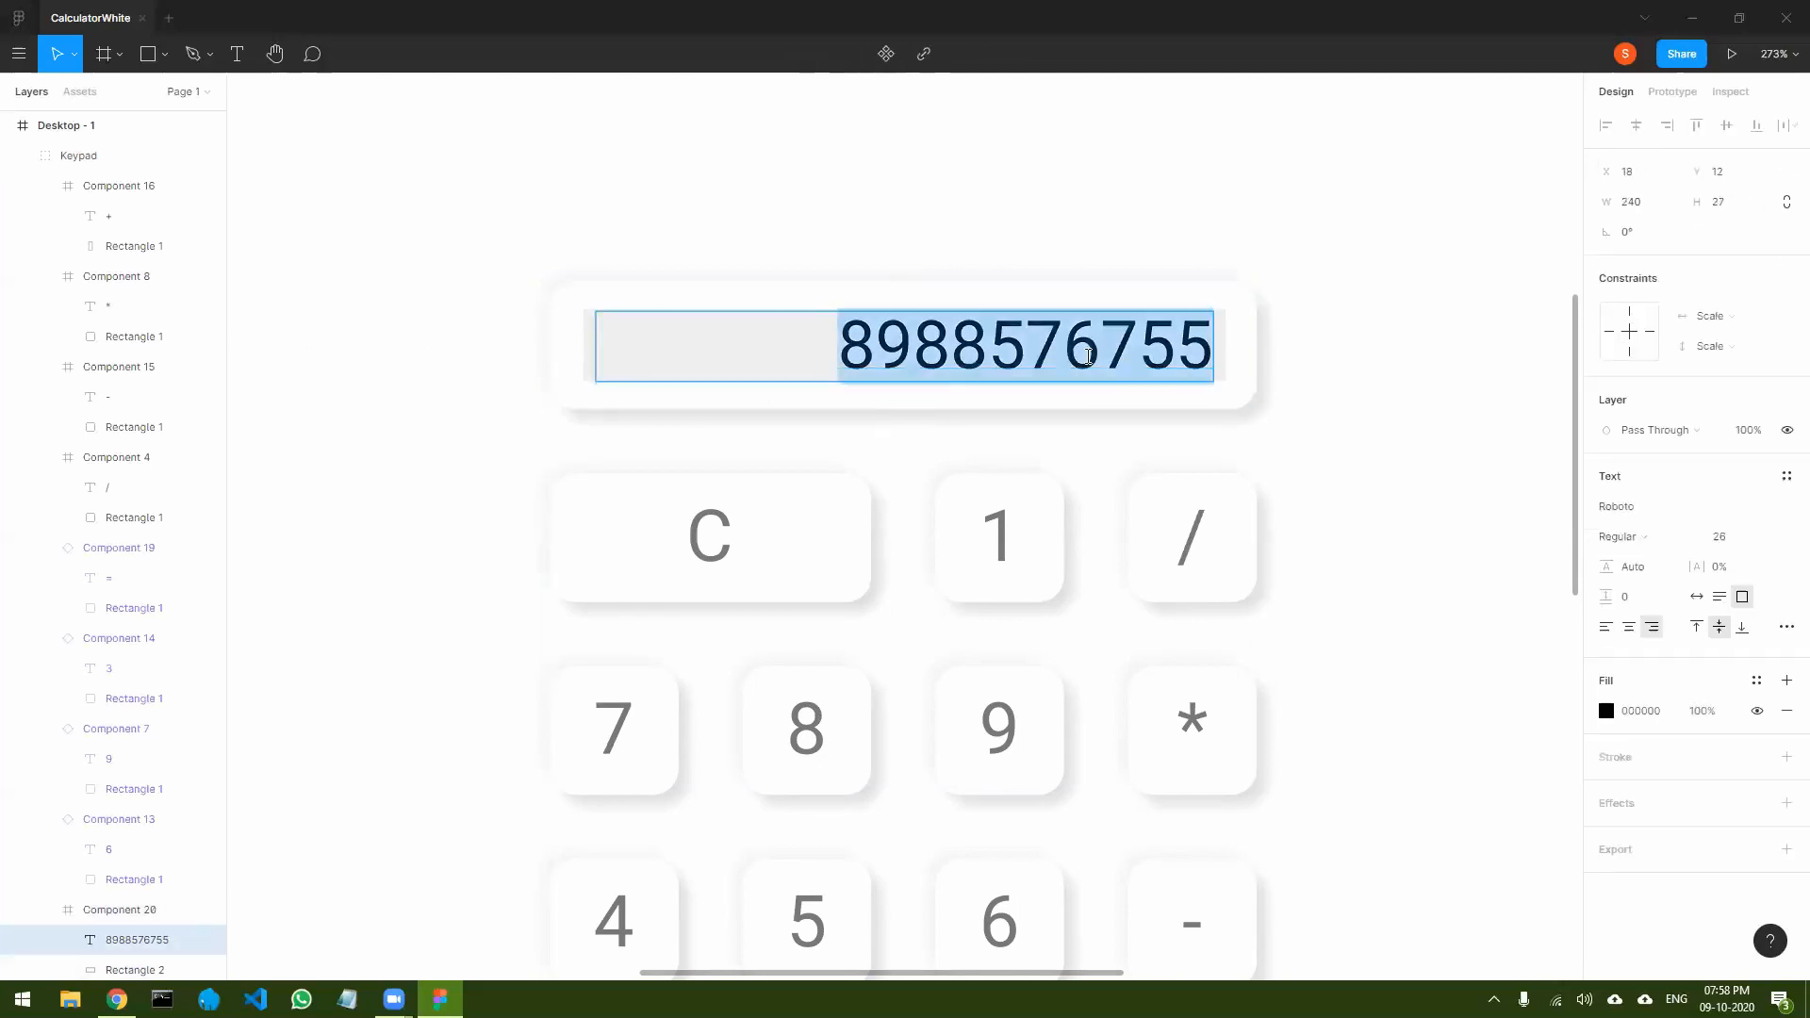
pyautogui.click(1607, 712)
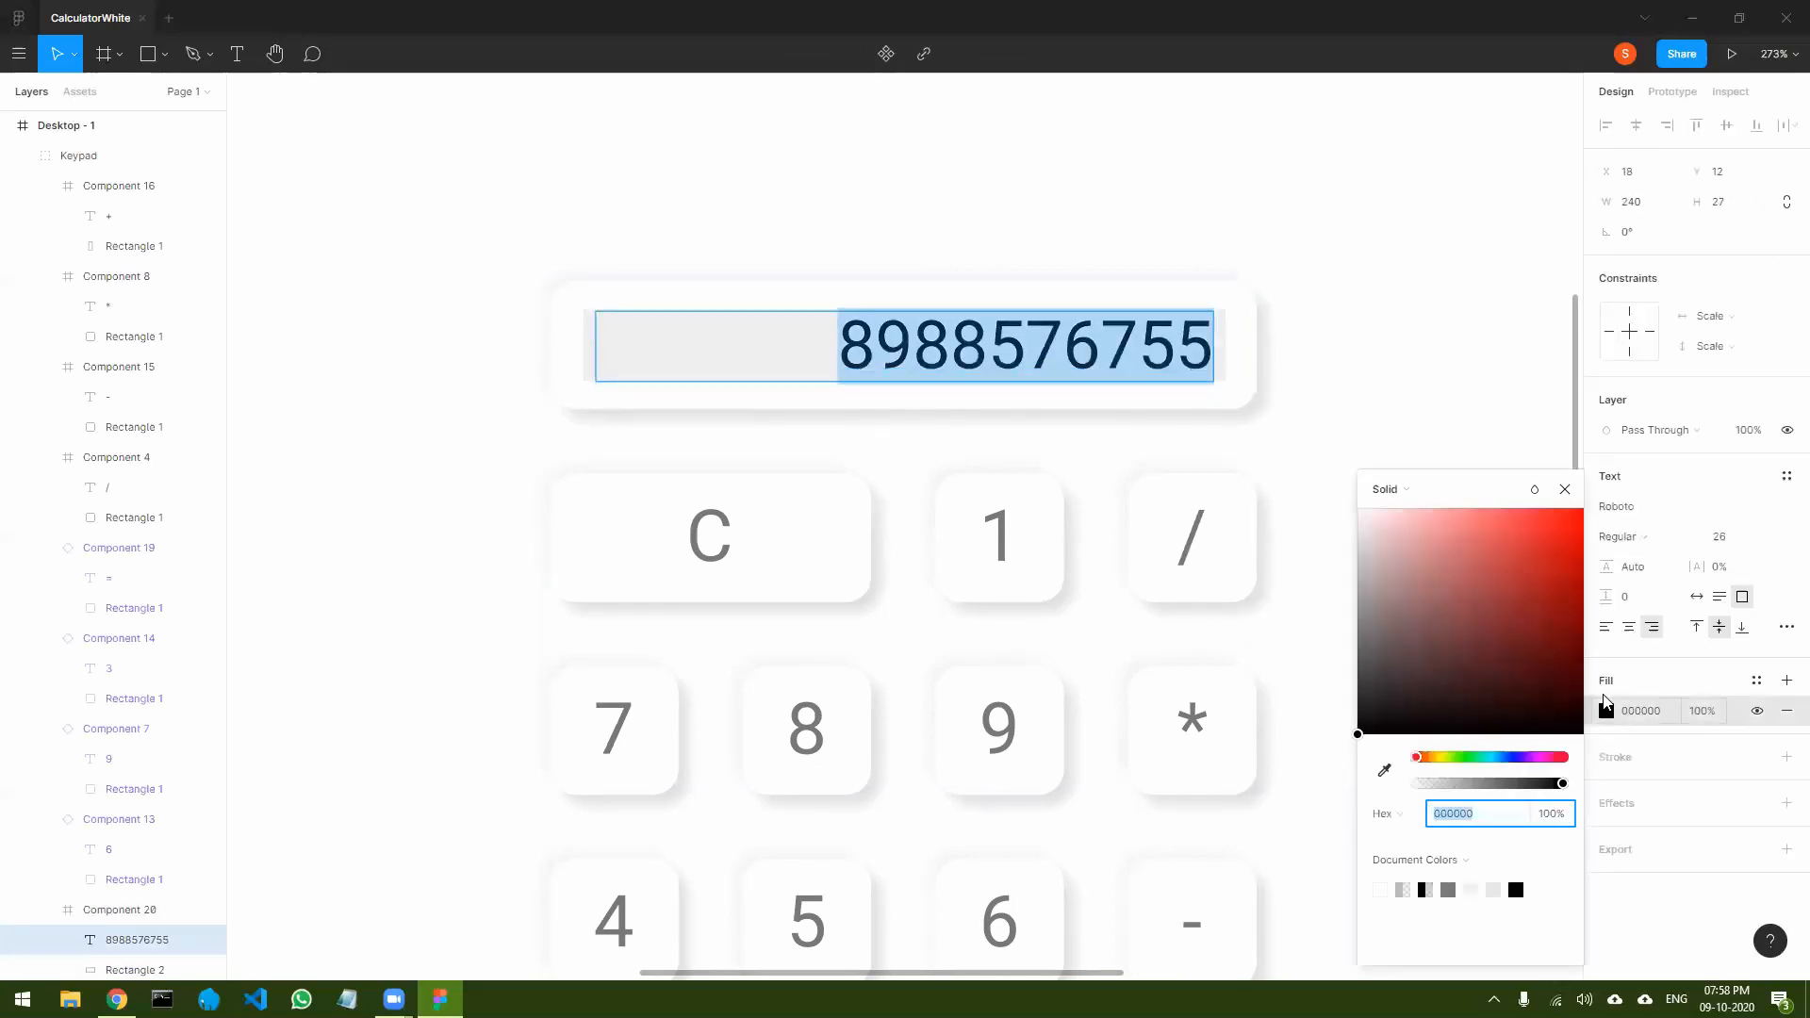
pyautogui.moveTo(1424, 712); pyautogui.dragTo(1279, 660)
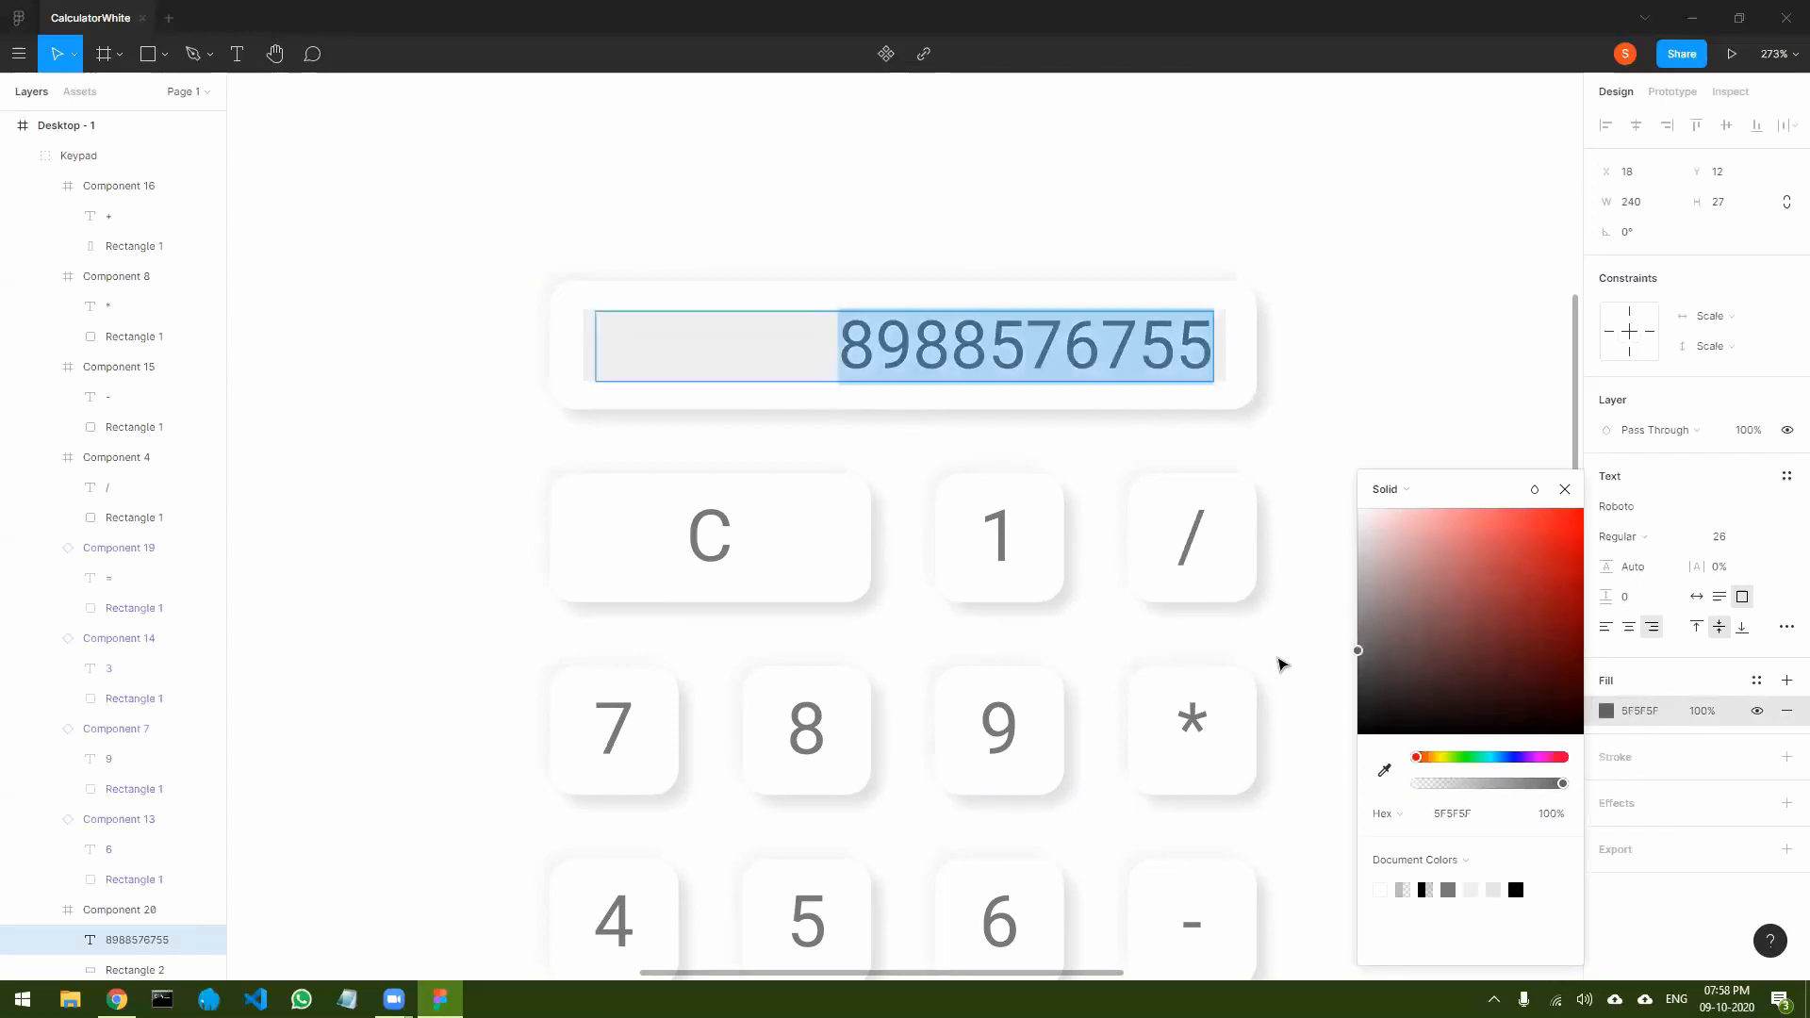
pyautogui.press('Escape')
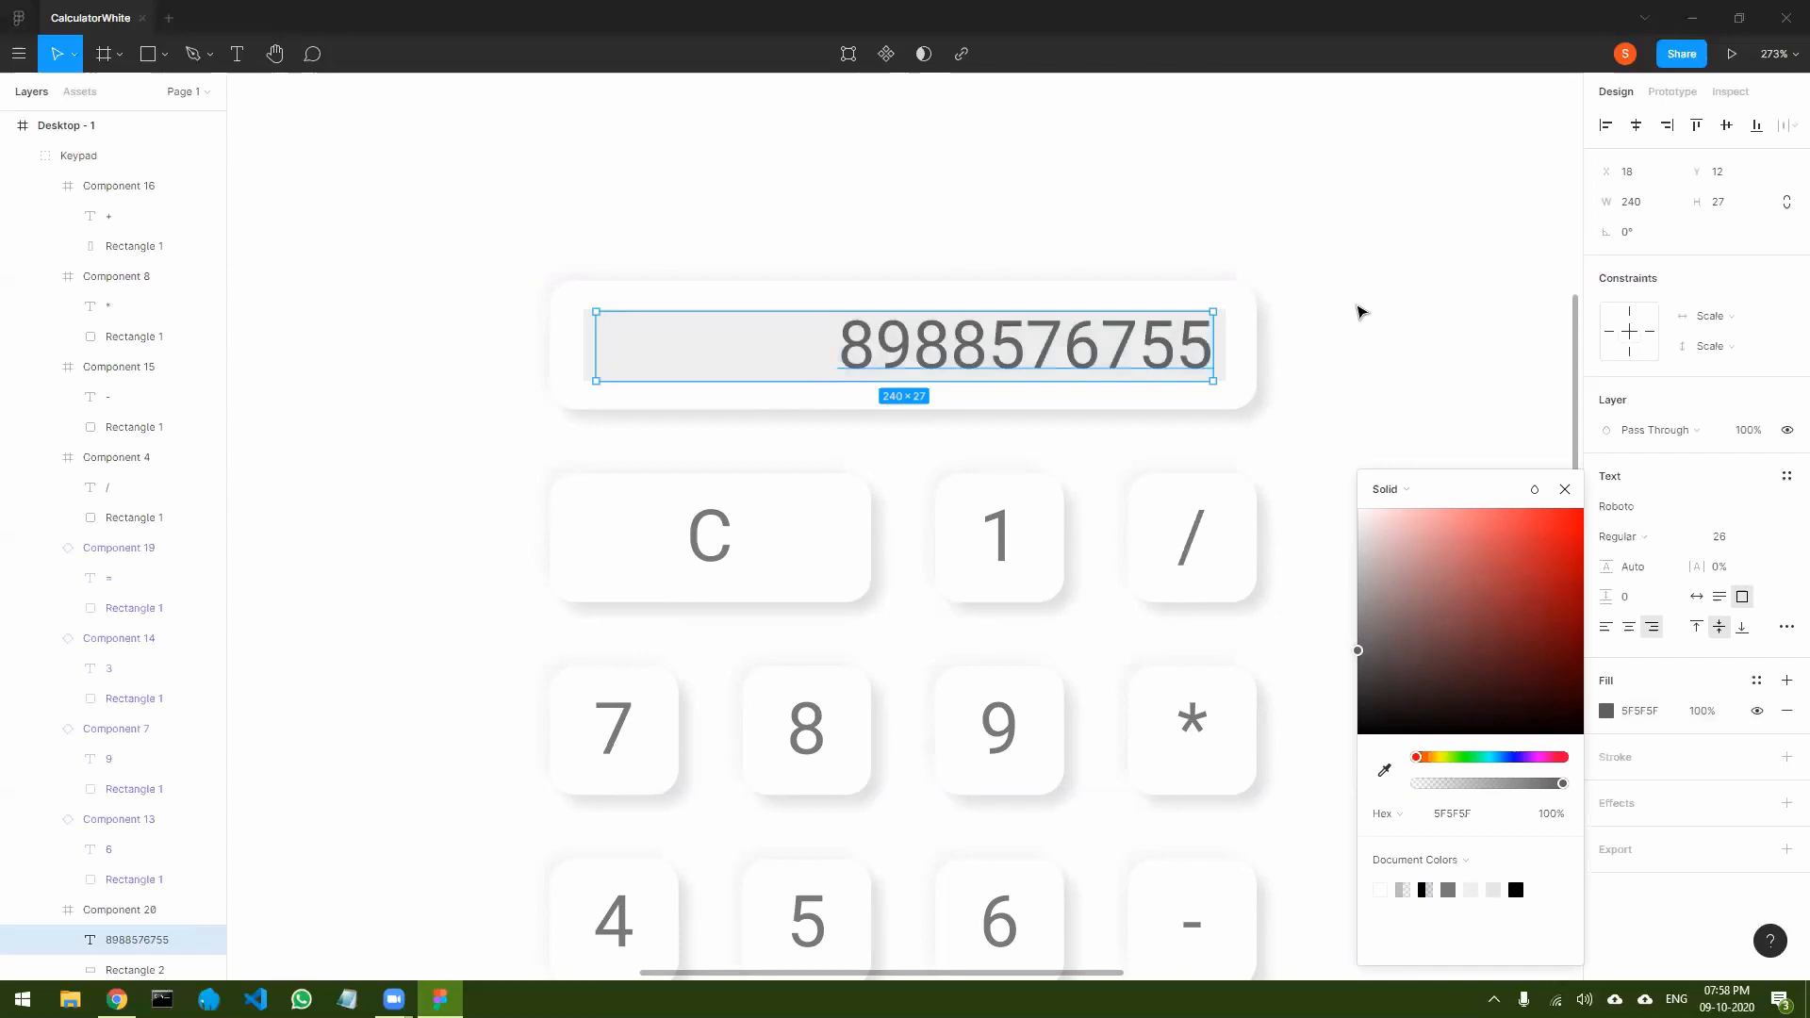
pyautogui.press('Escape')
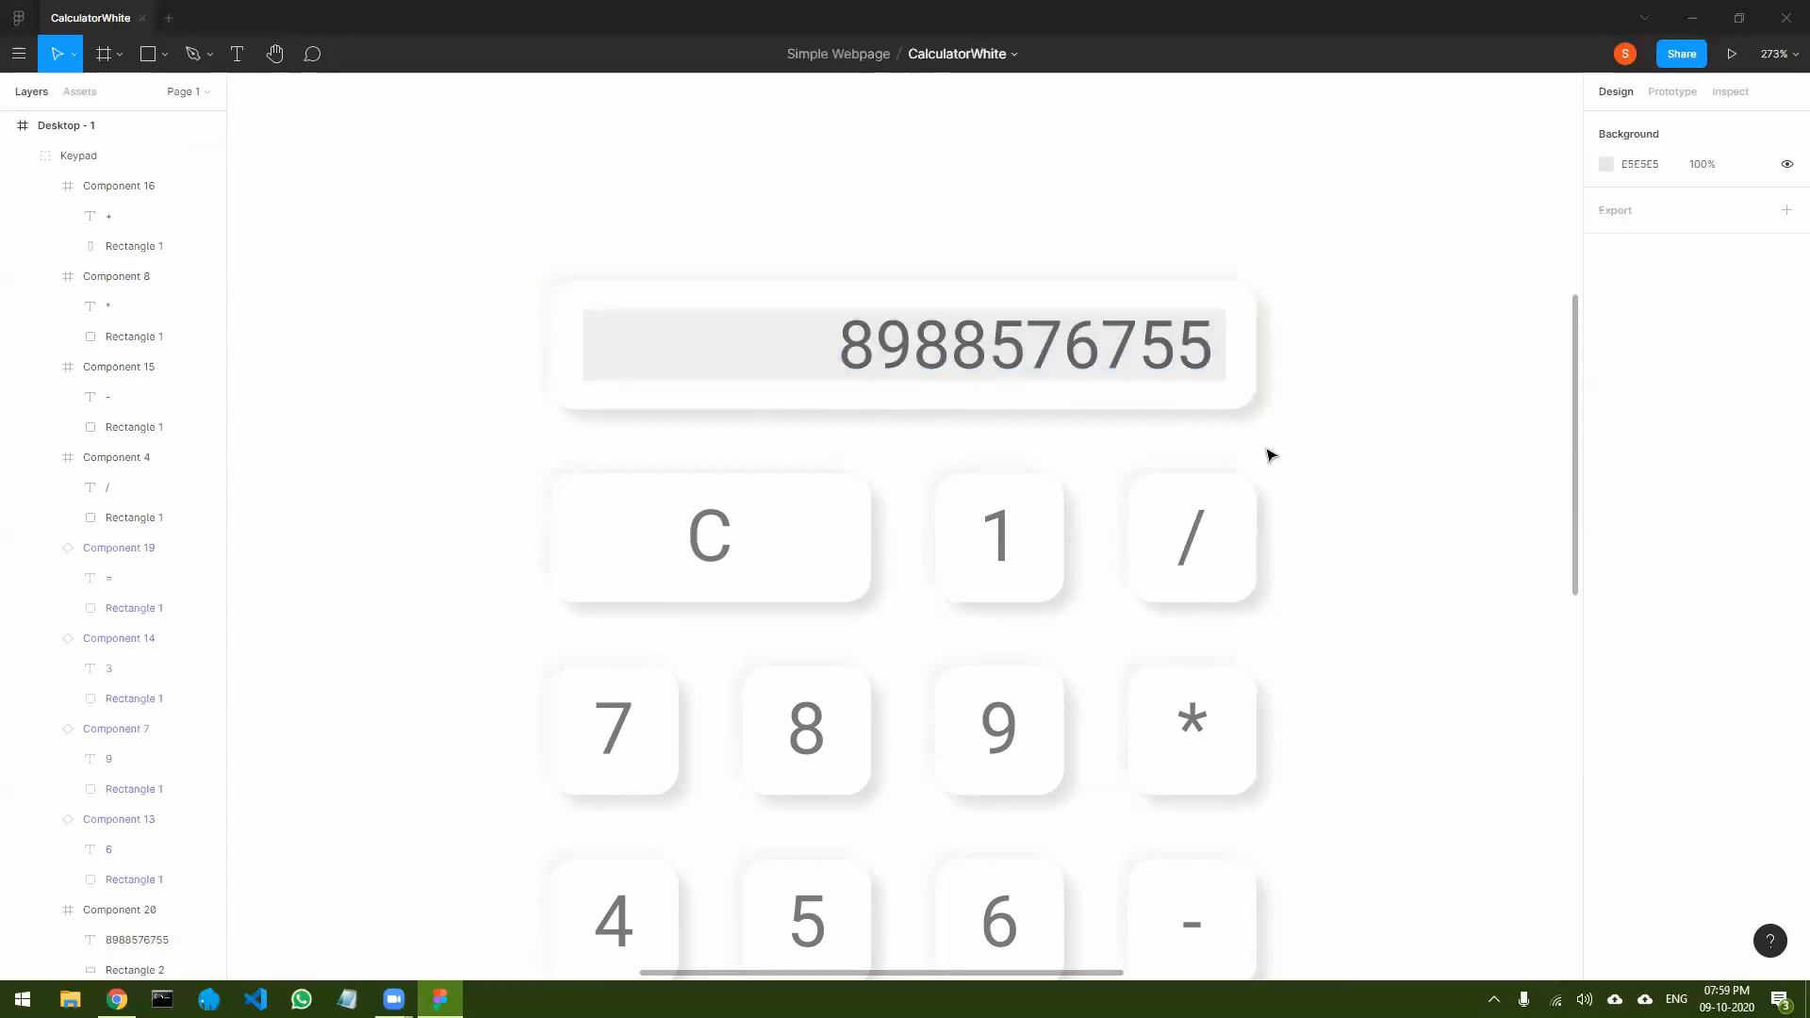
pyautogui.scroll(-3, 1267, 450)
# - Rename the Keypad group layer to 'Calculator' and collapse it in the Layers panel
pyautogui.scroll(-3, 1333, 444)
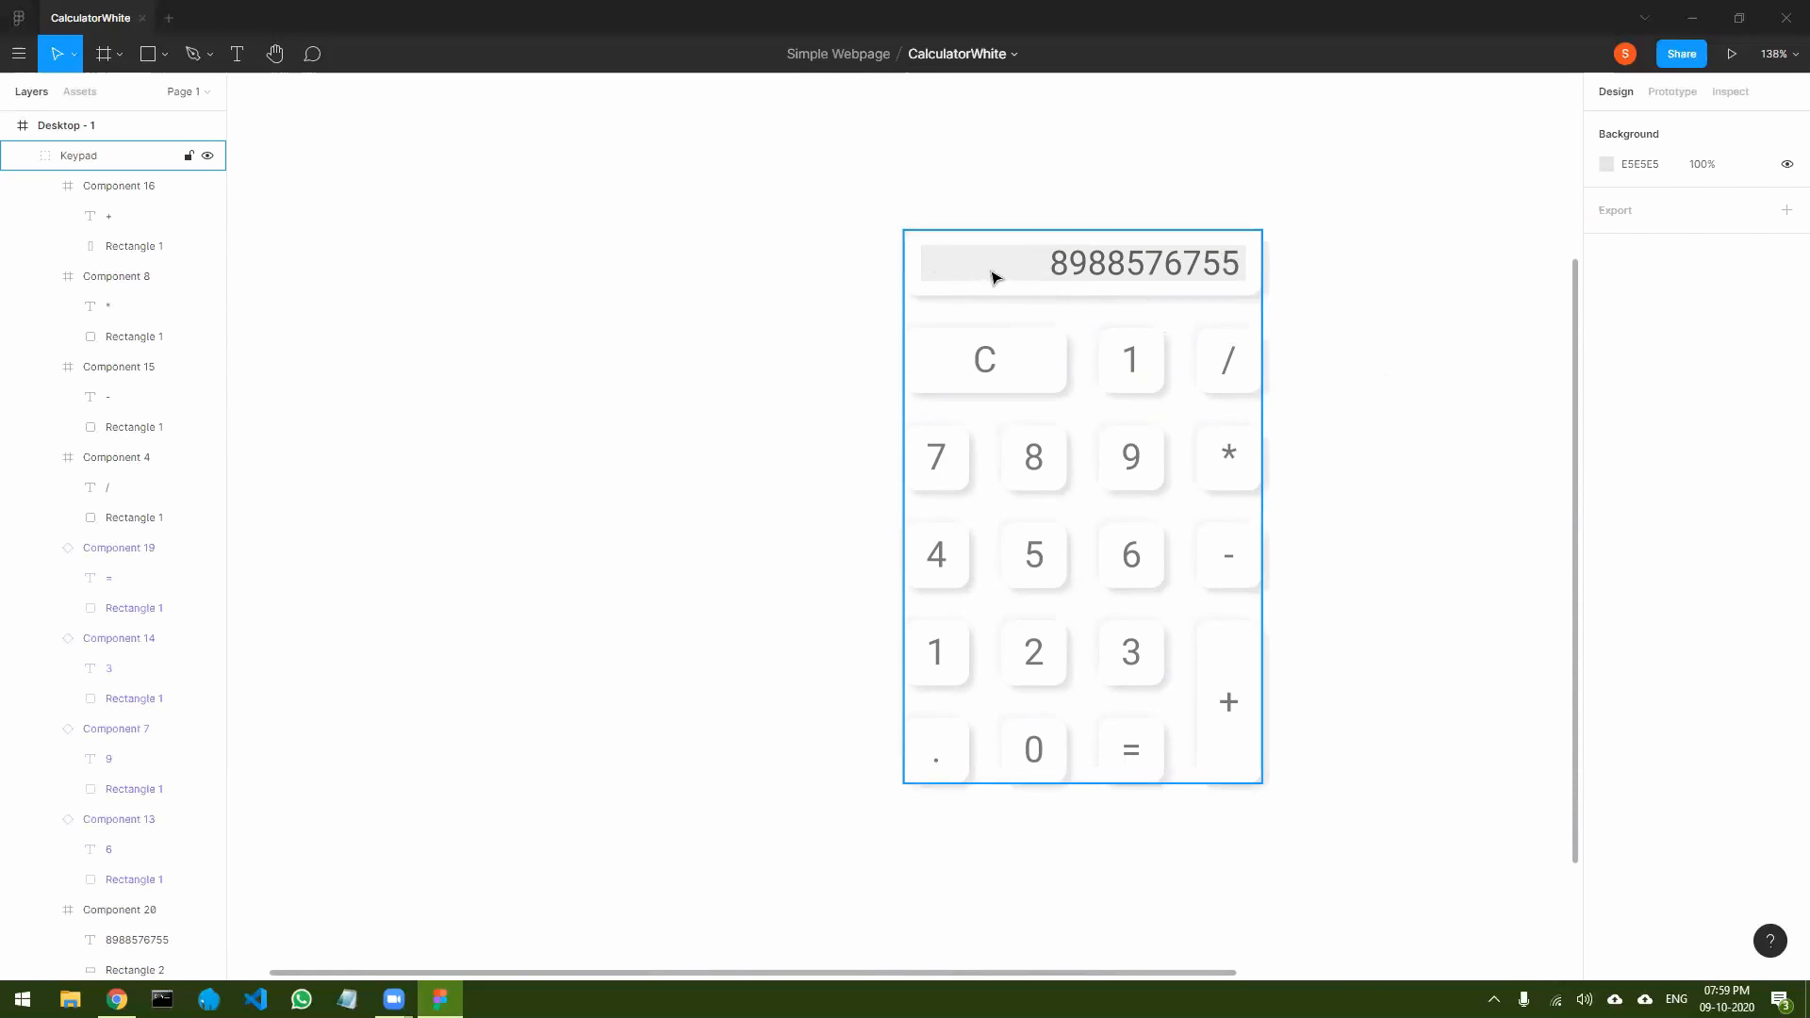
pyautogui.click(1015, 285)
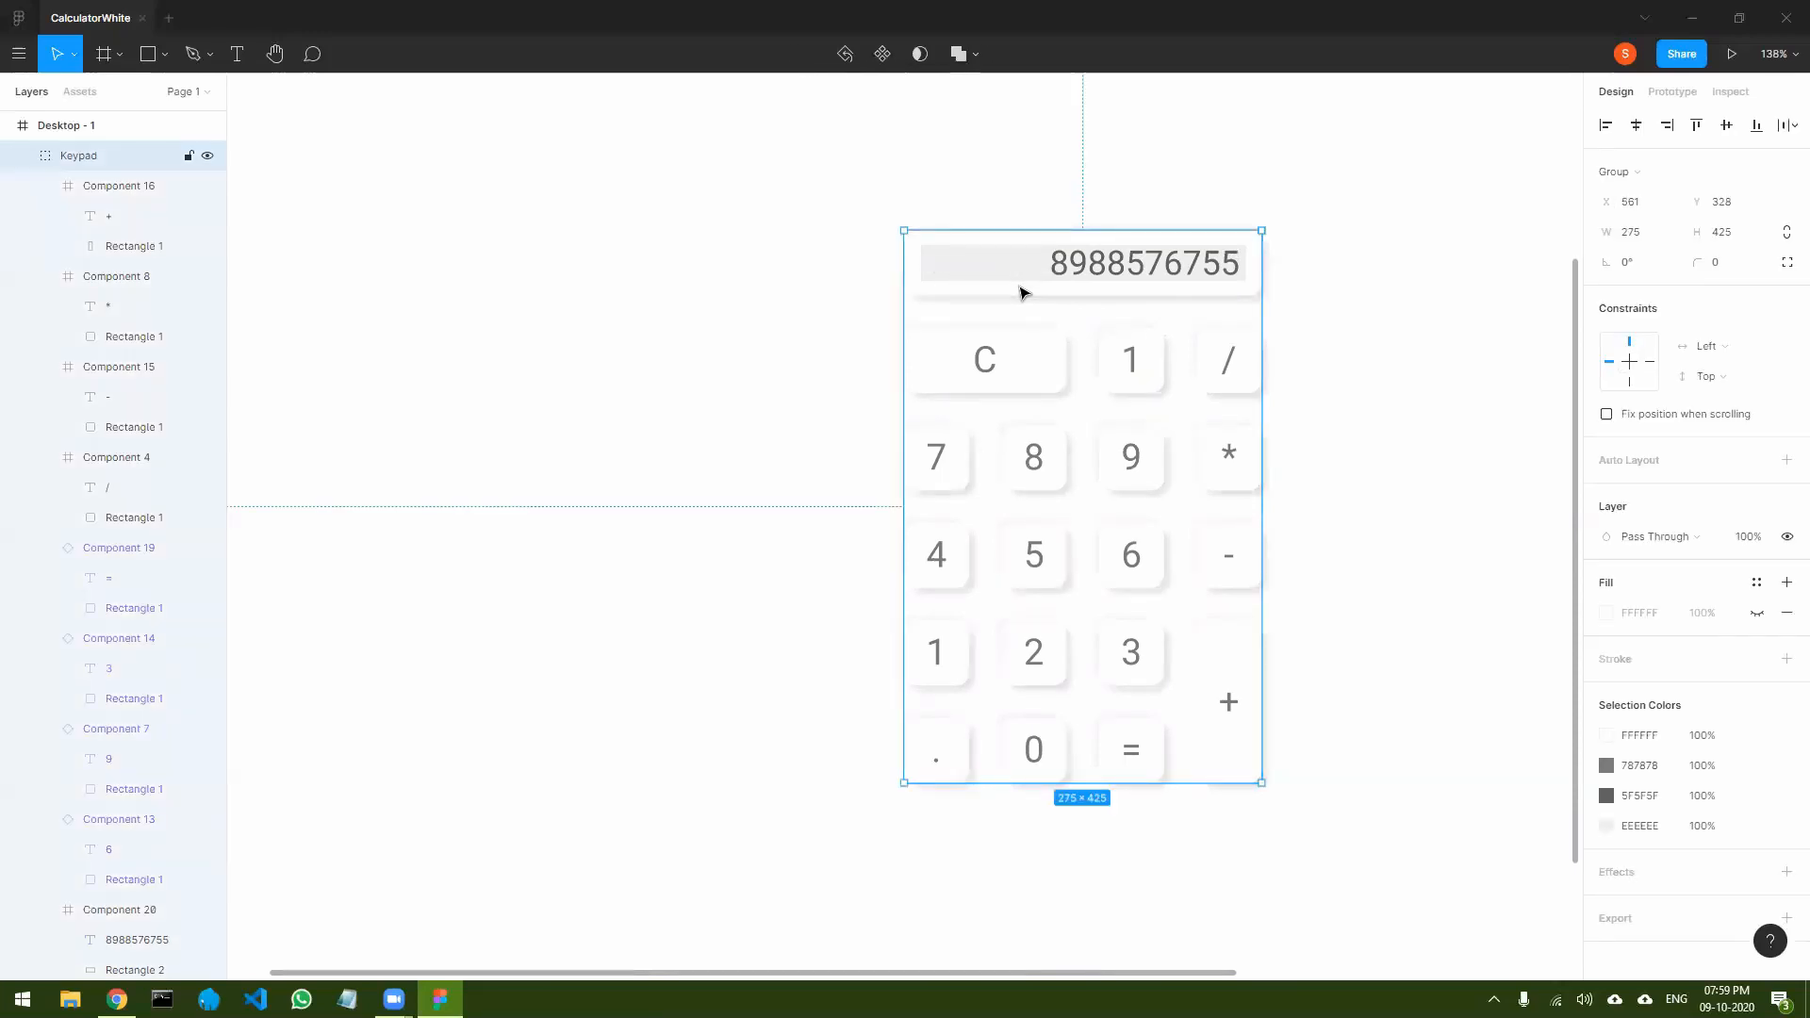
pyautogui.click(22, 158)
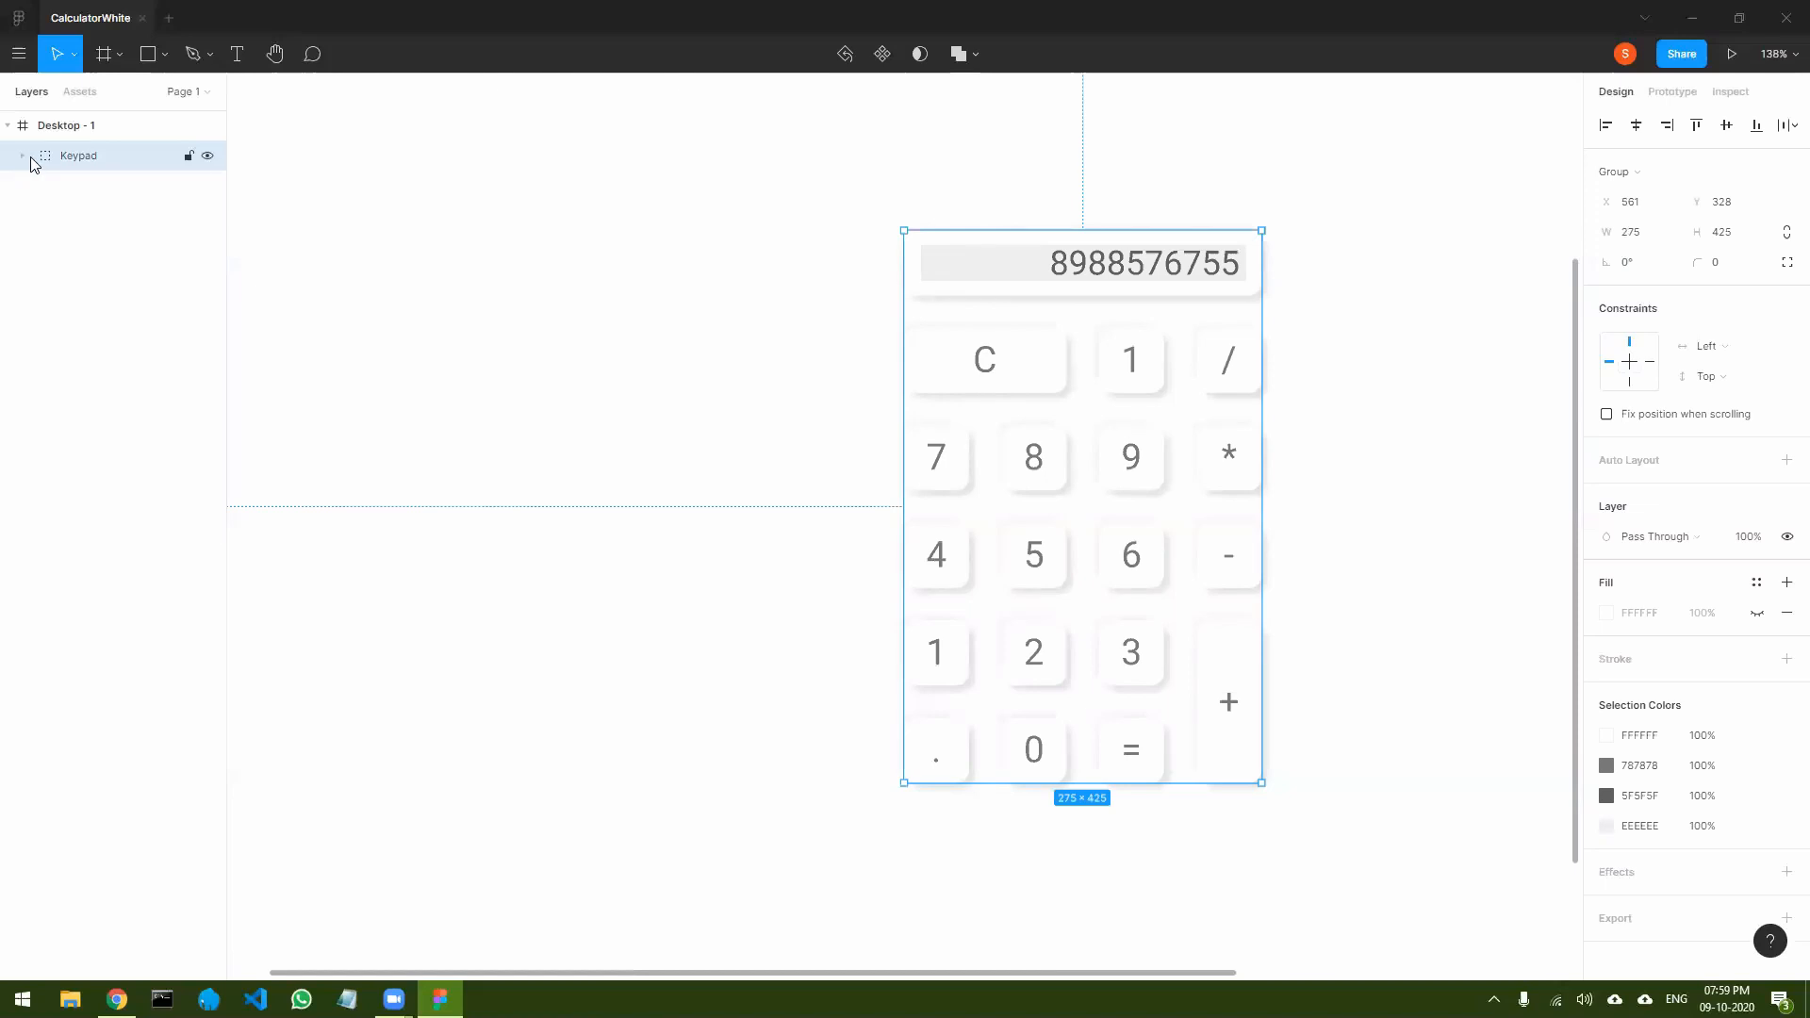
pyautogui.click(24, 158)
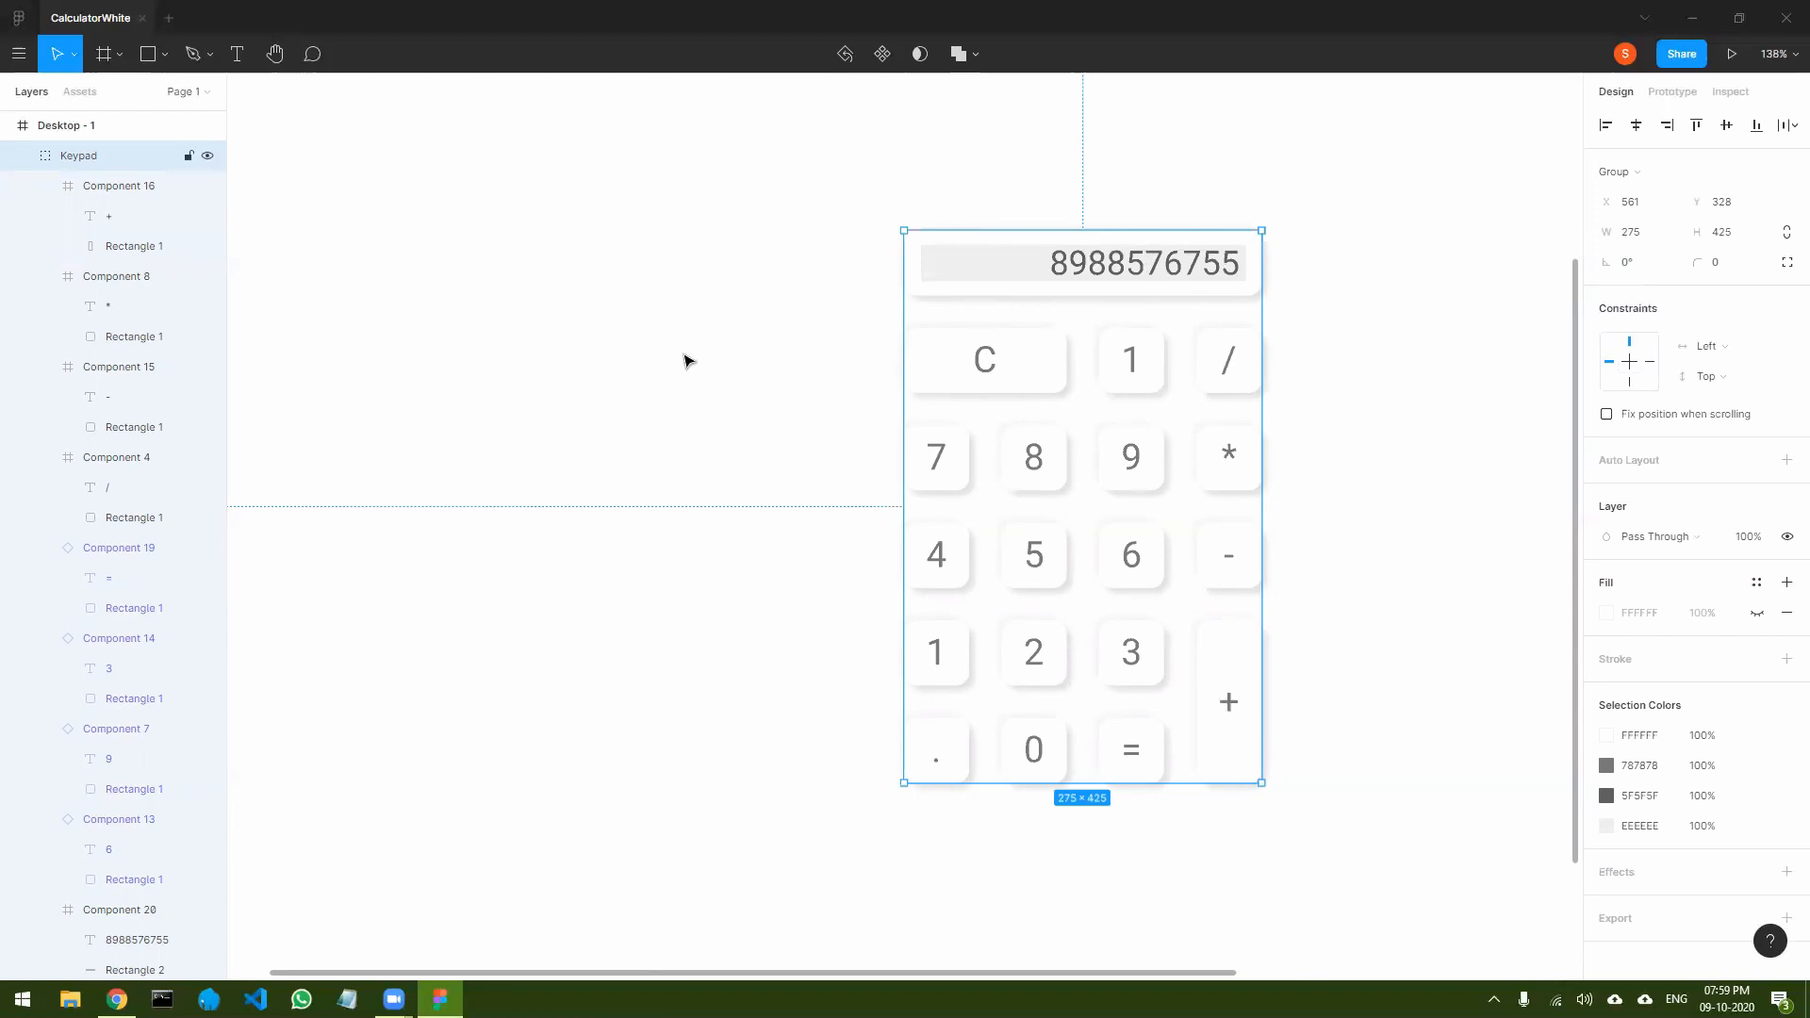
pyautogui.doubleClick(82, 156)
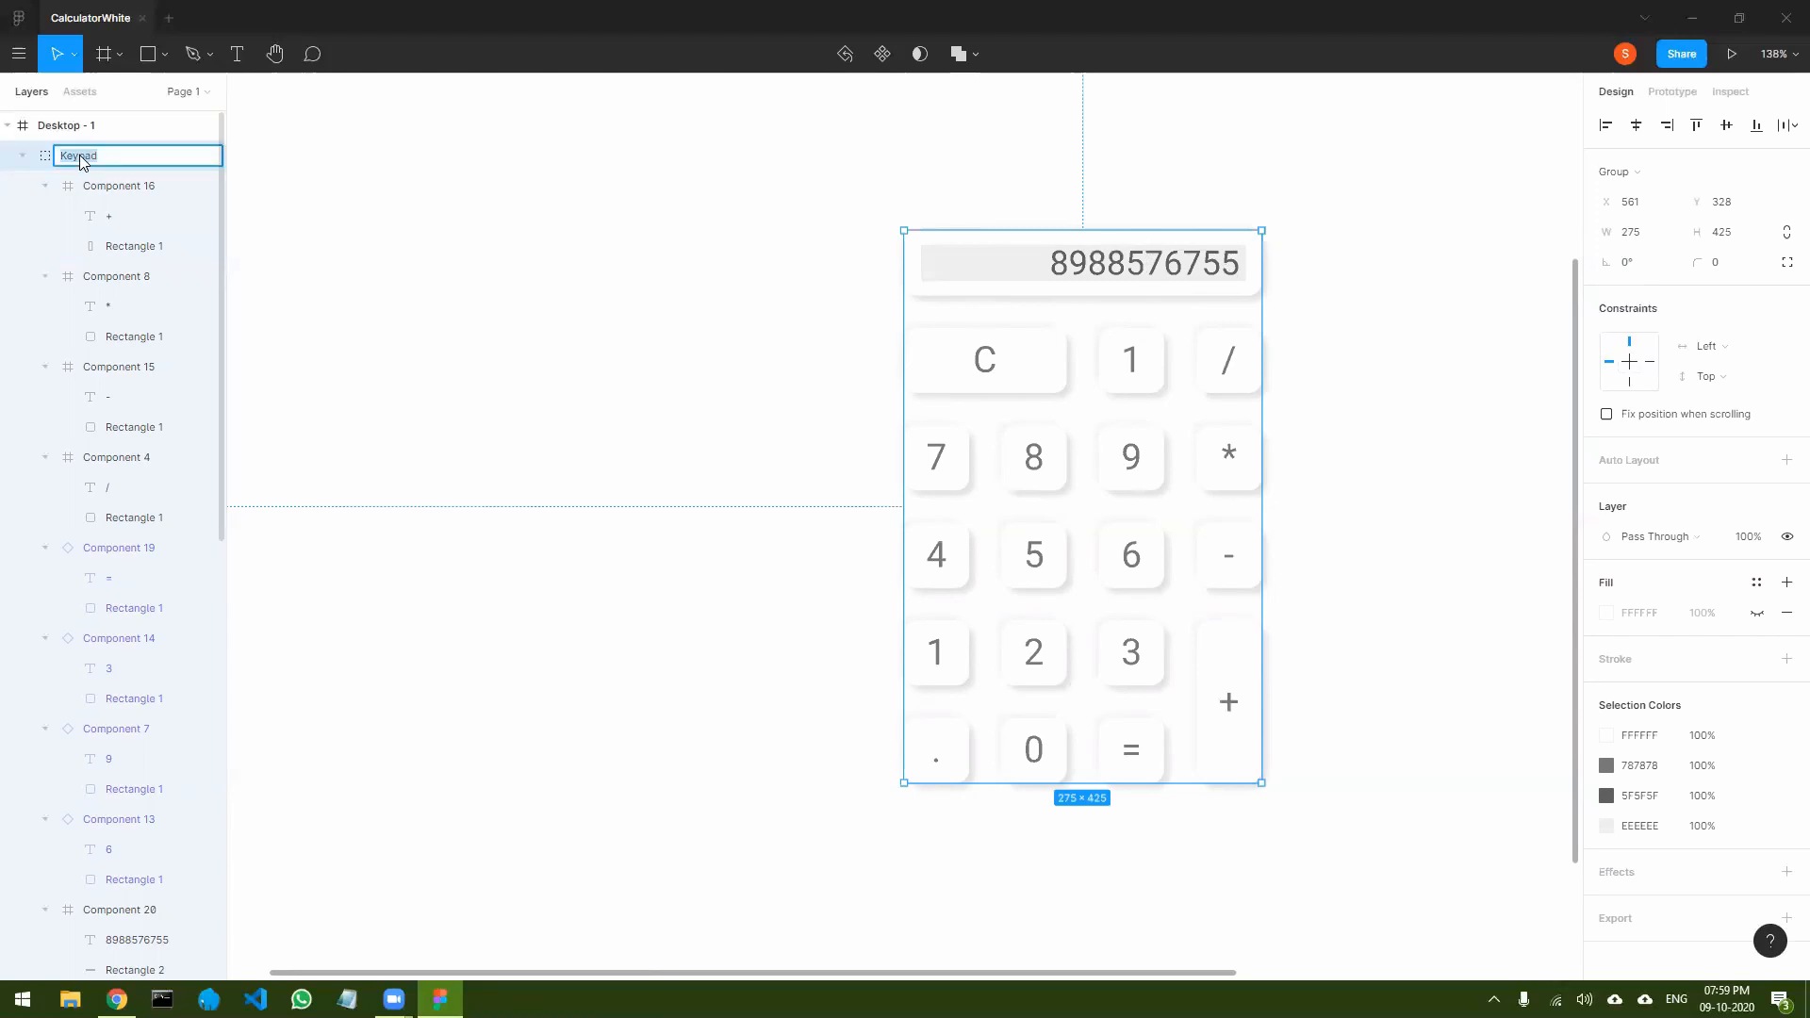
pyautogui.write('Calculator')
pyautogui.press('Return')
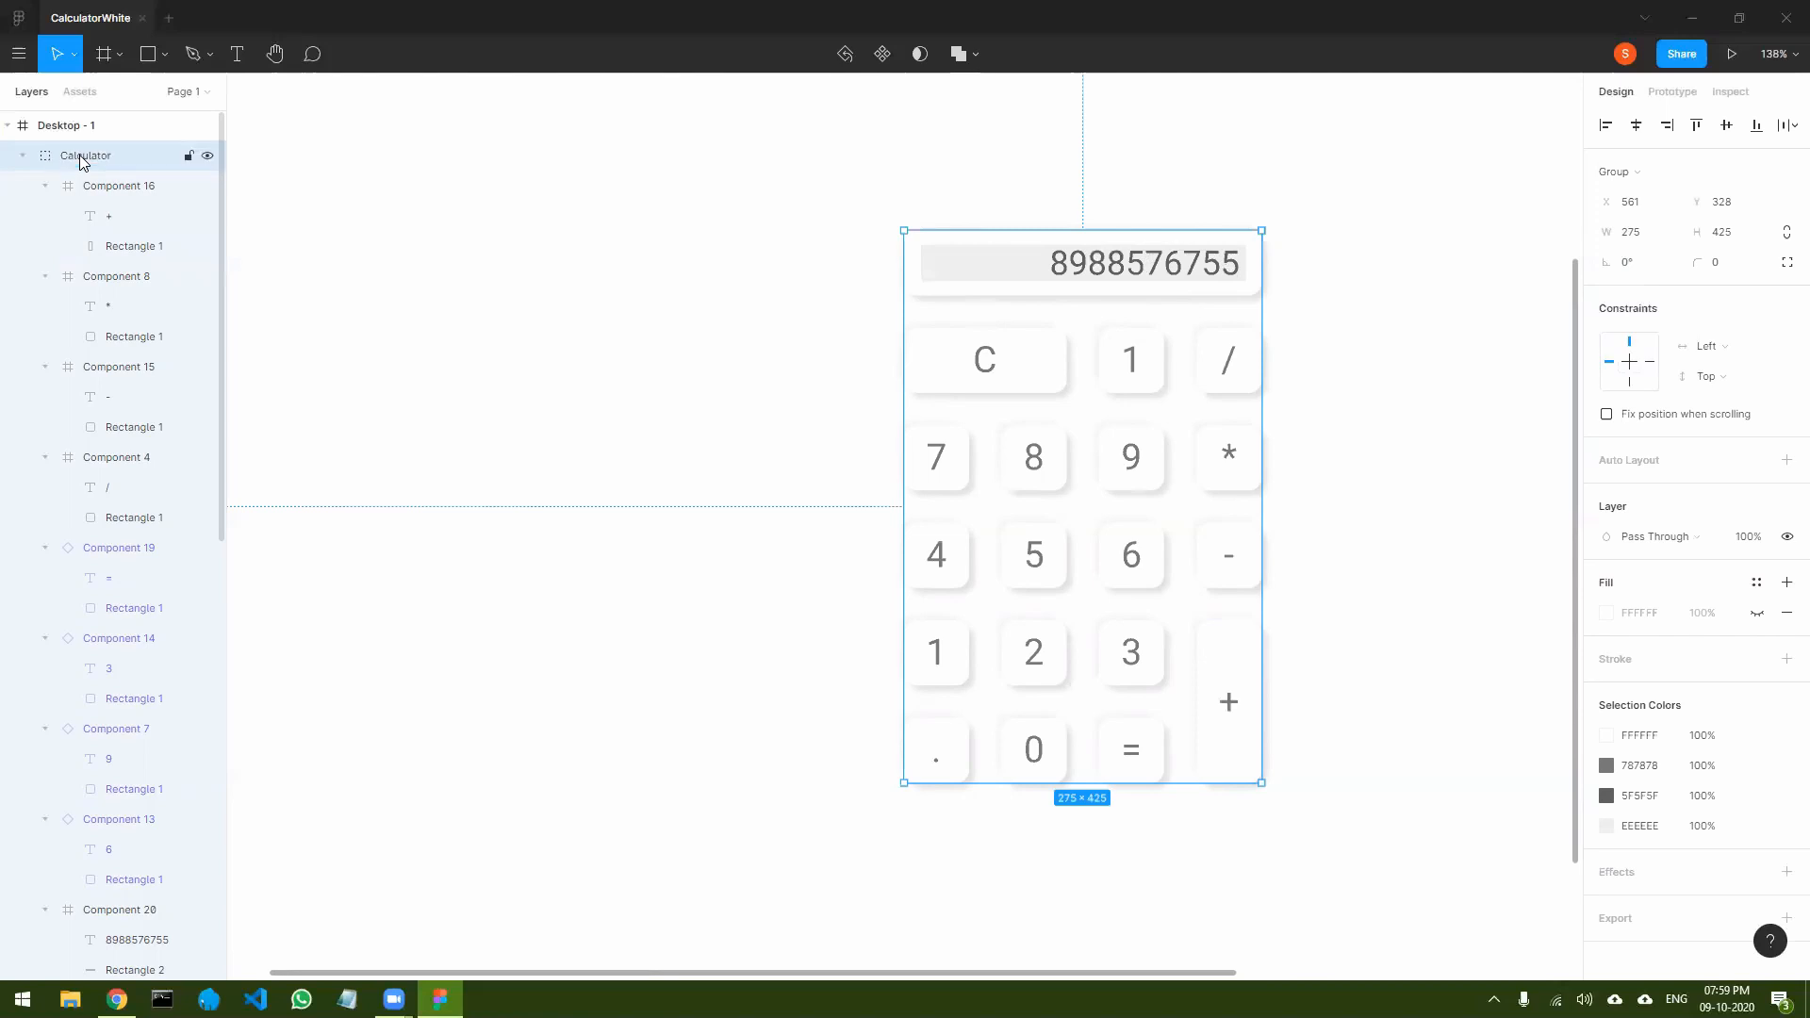
pyautogui.click(22, 156)
pyautogui.scroll(-1, 685, 385)
pyautogui.scroll(-3, 686, 385)
pyautogui.scroll(3, 687, 384)
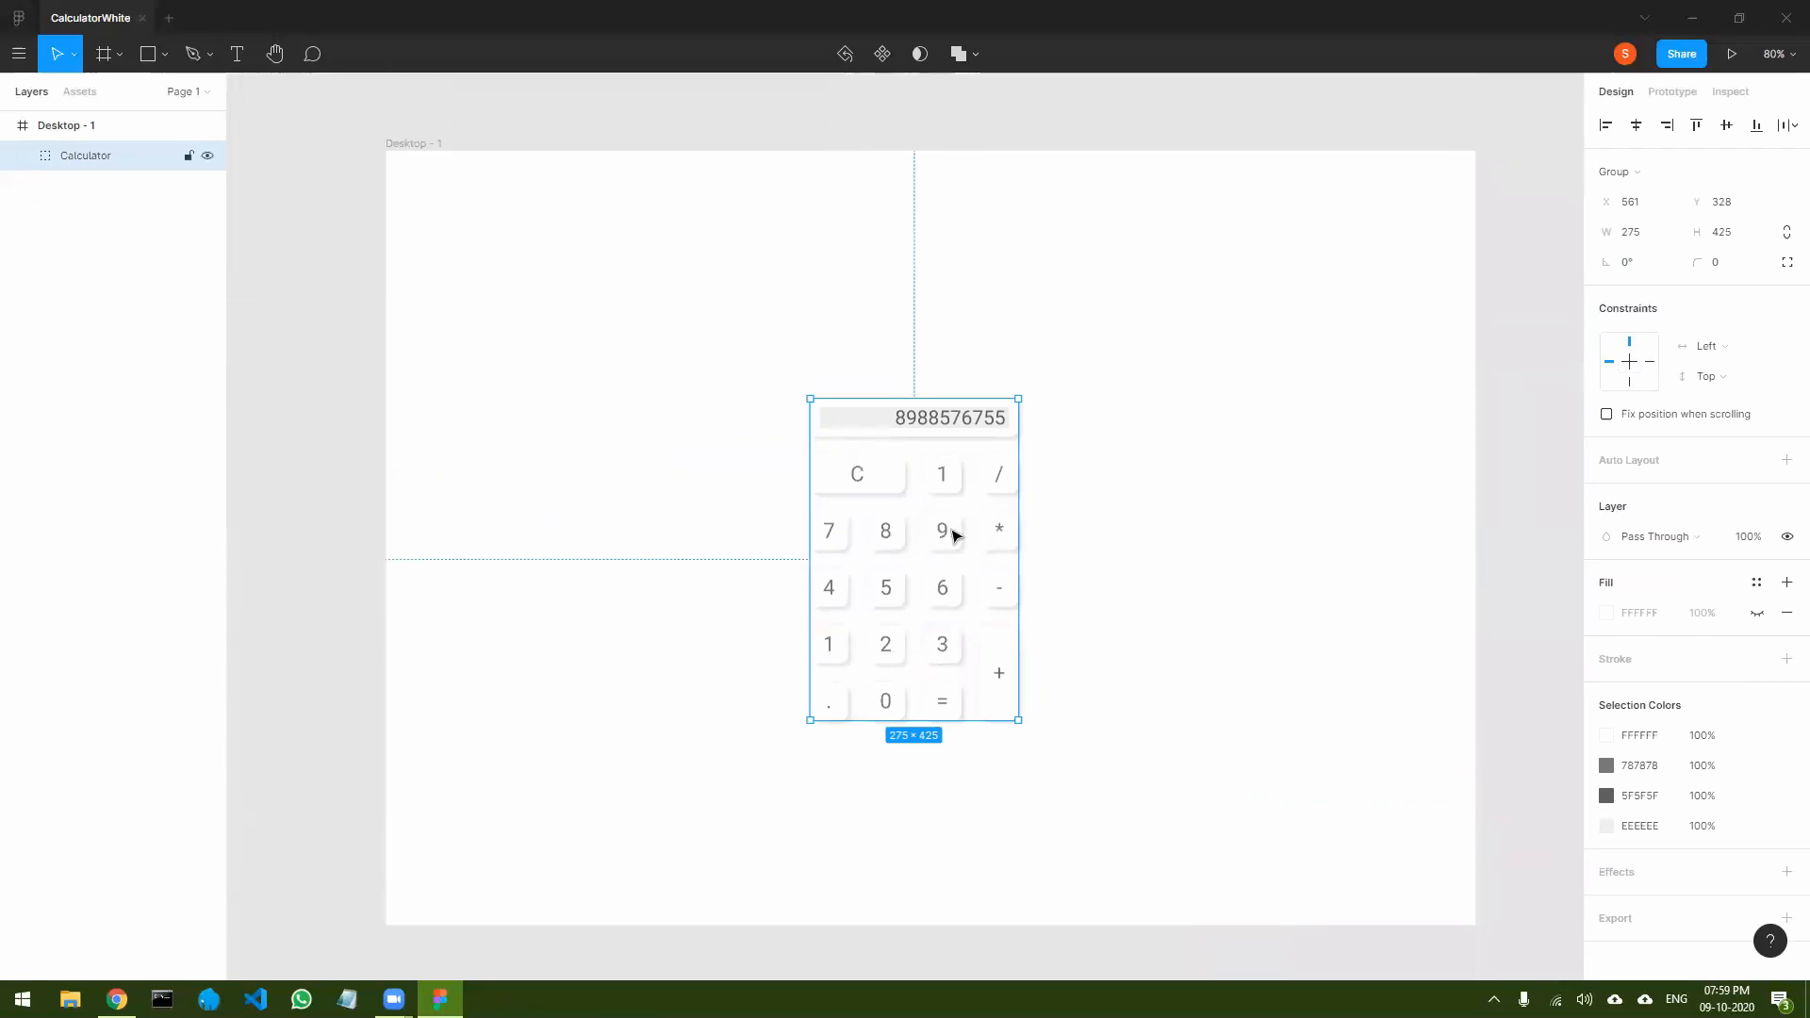
# - Align the Calculator group to the horizontal and vertical centres of Desktop - 1
pyautogui.click(1641, 126)
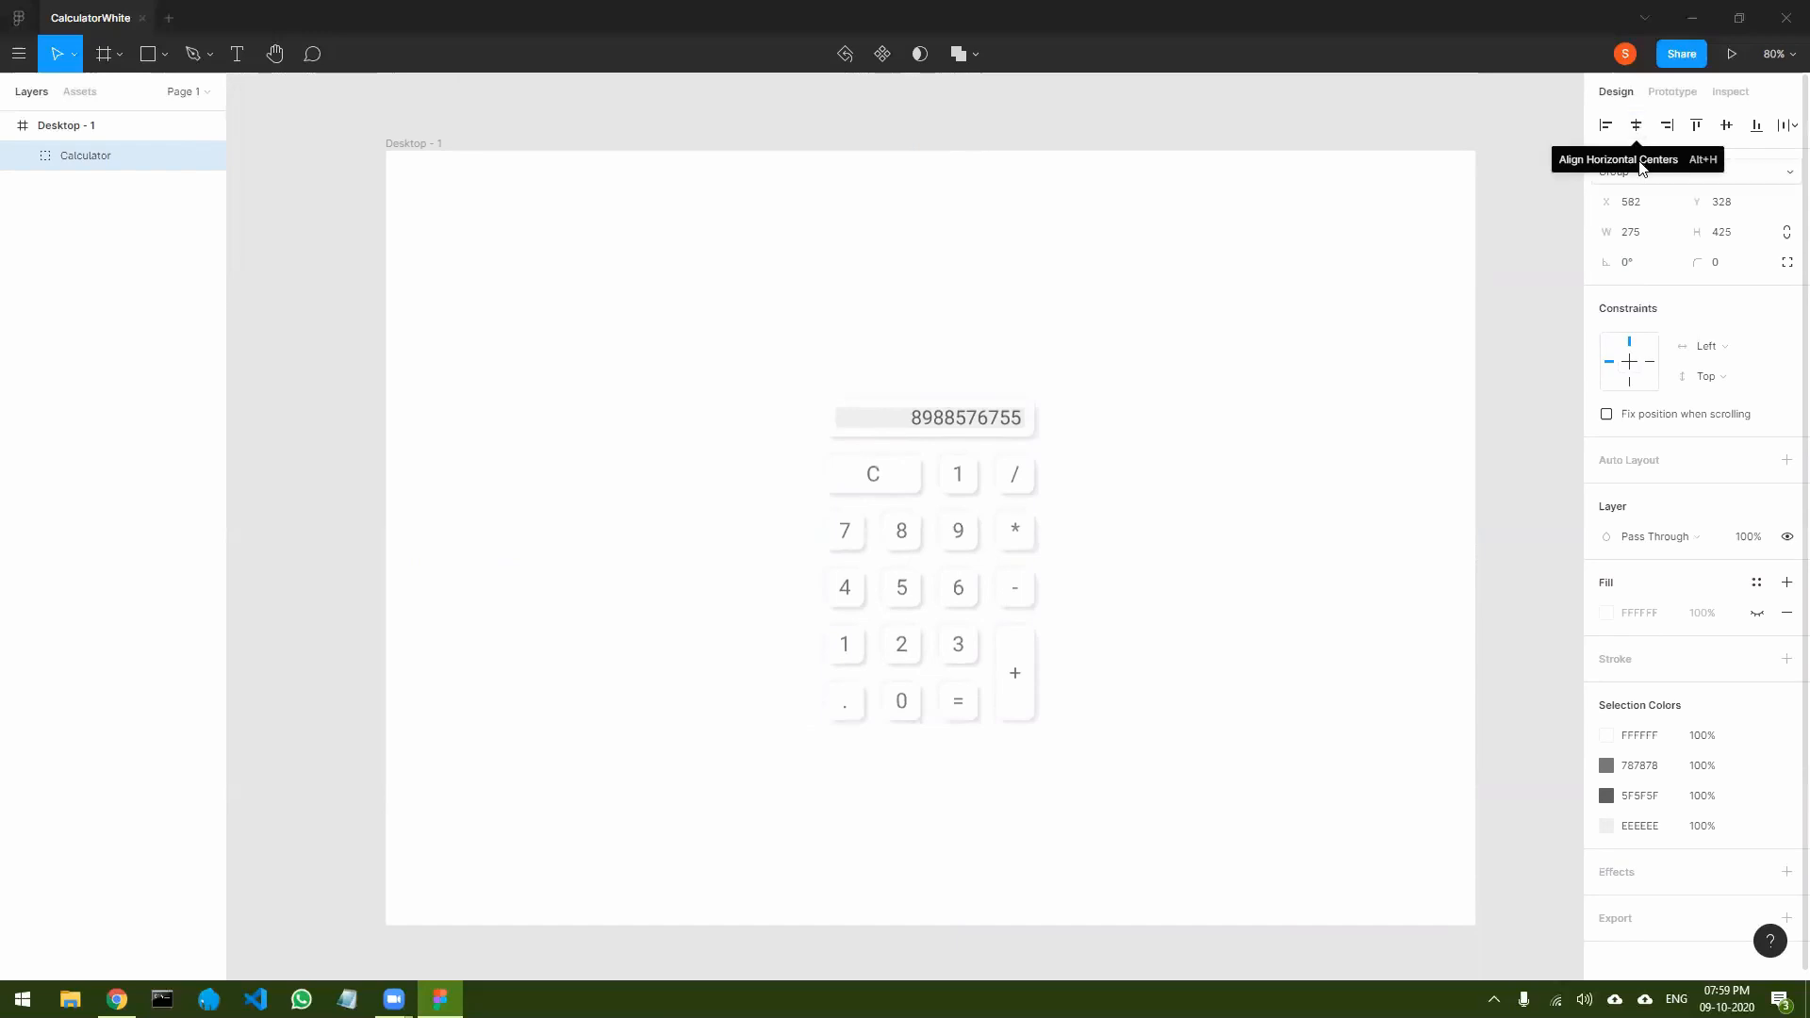
pyautogui.click(1727, 125)
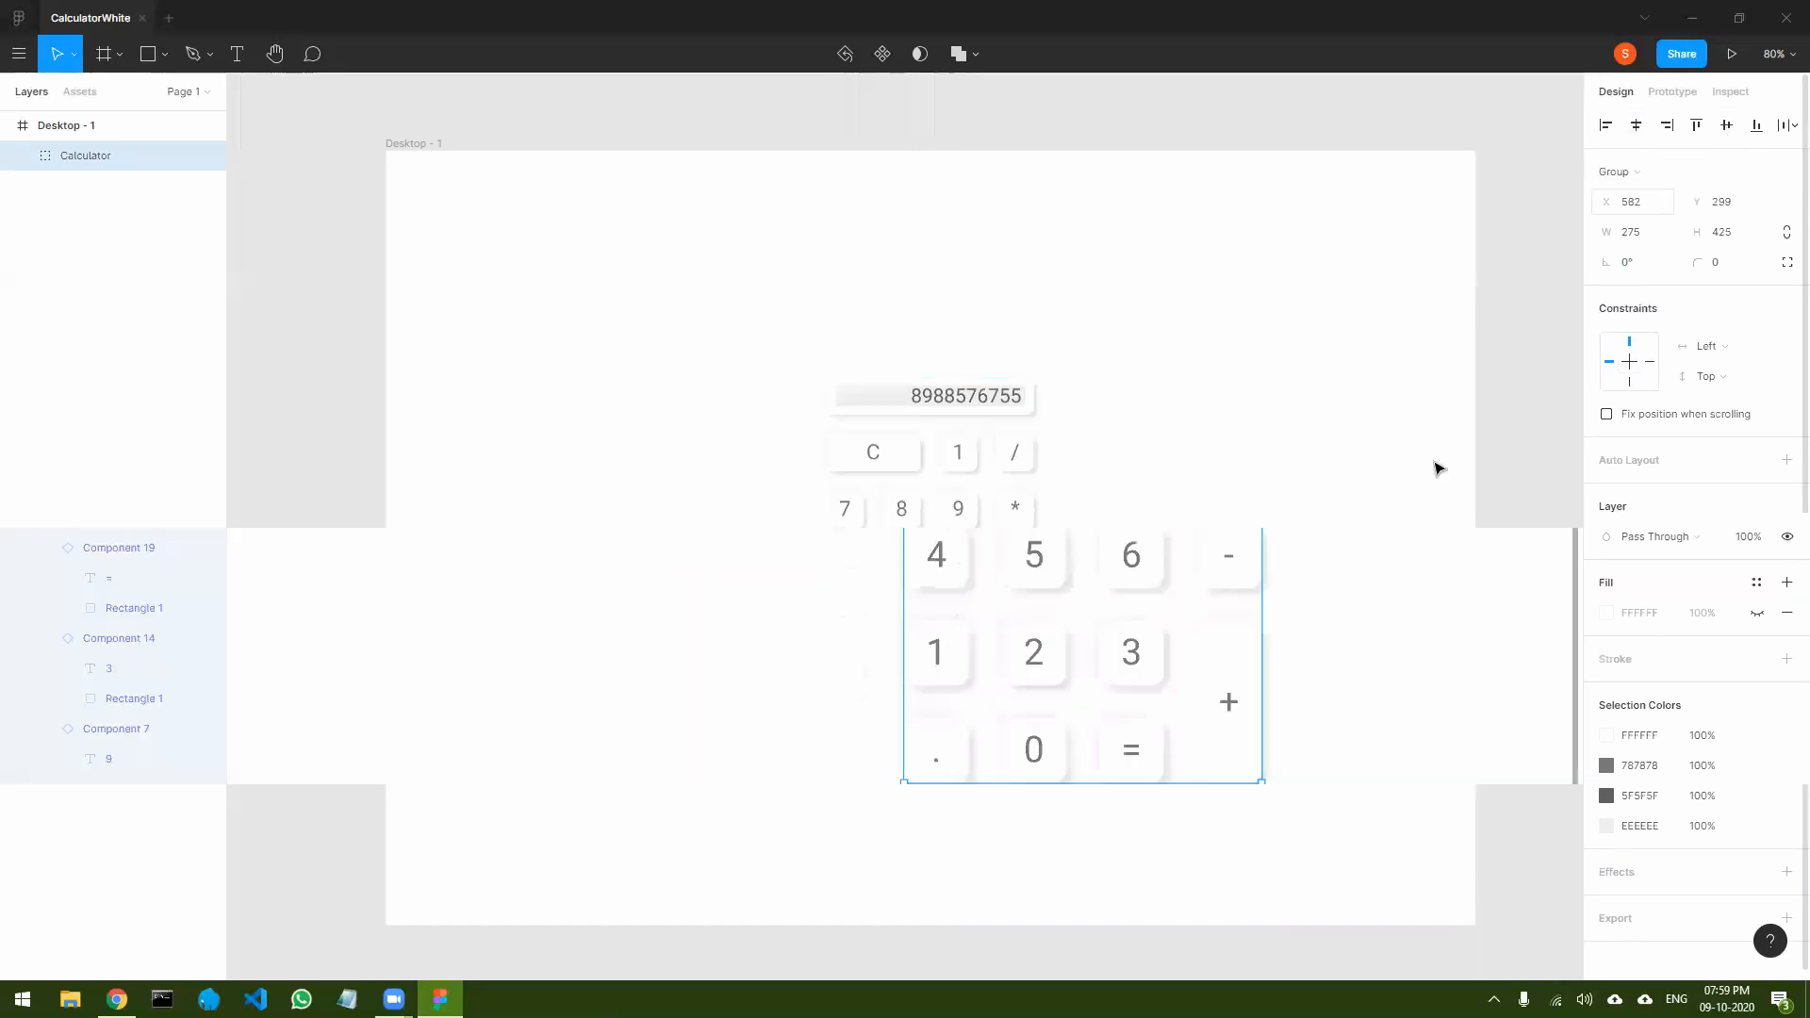
pyautogui.click(331, 560)
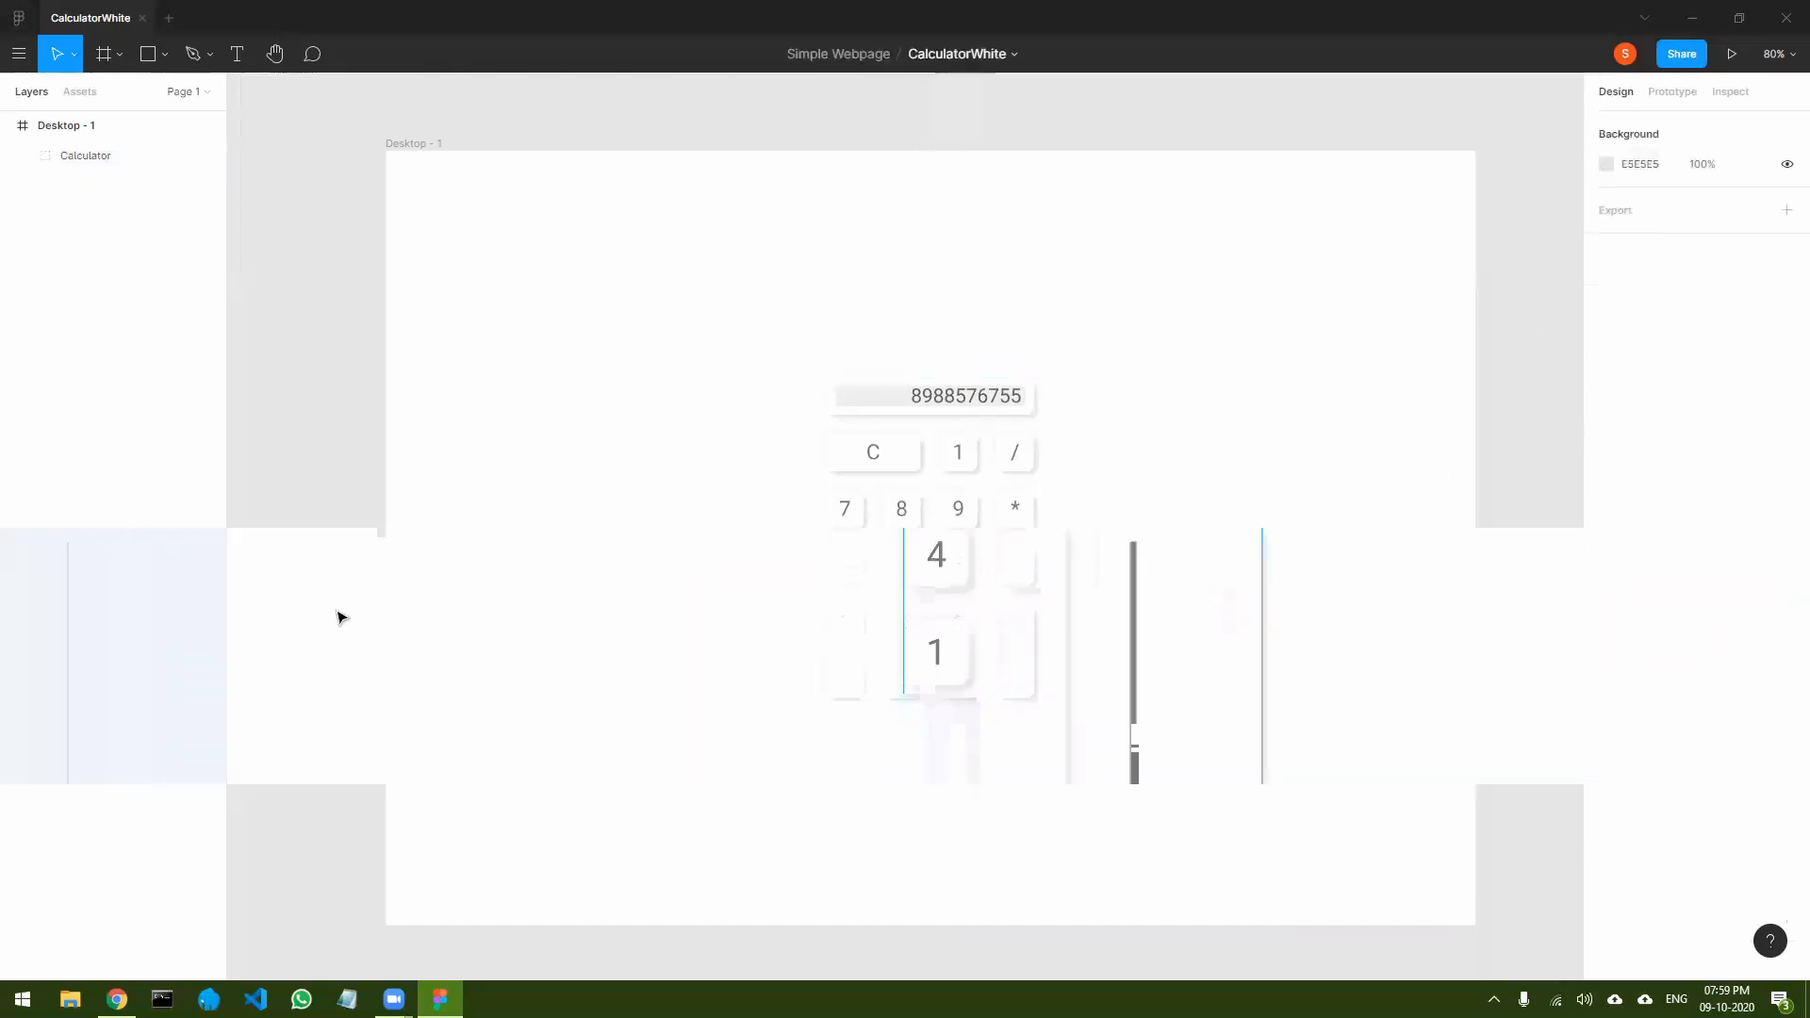